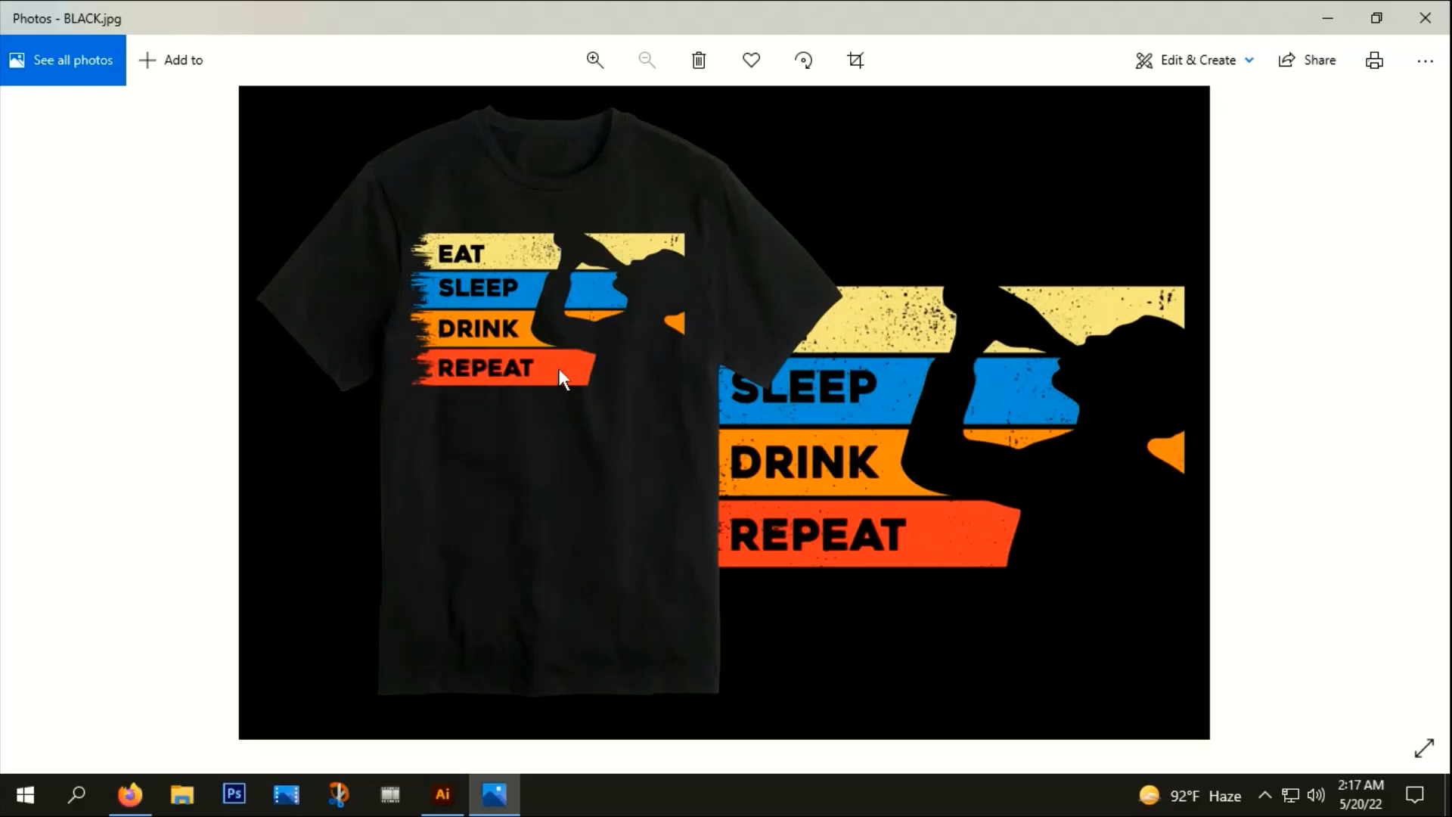
- Browse the Google image results for "eat sleep drink repeat t shirt design" in Firefox for ideas, and return to the BLACK.jpg reference image
{"action": "left_click", "coordinate": [138, 804]}
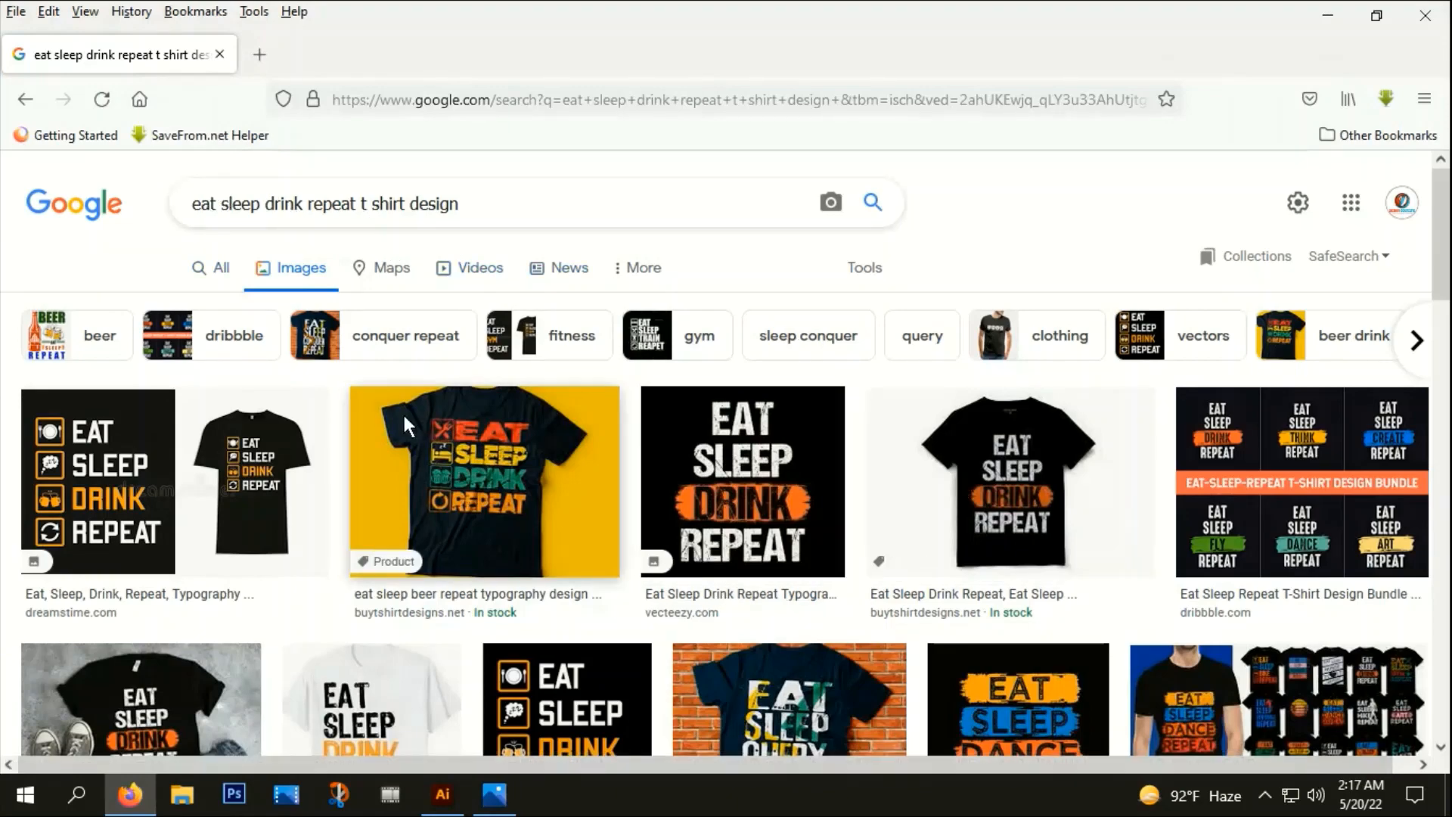
{"action": "scroll", "coordinate": [403, 424], "scroll_direction": "down", "scroll_amount": 2}
{"action": "scroll", "coordinate": [731, 533], "scroll_direction": "down", "scroll_amount": 5}
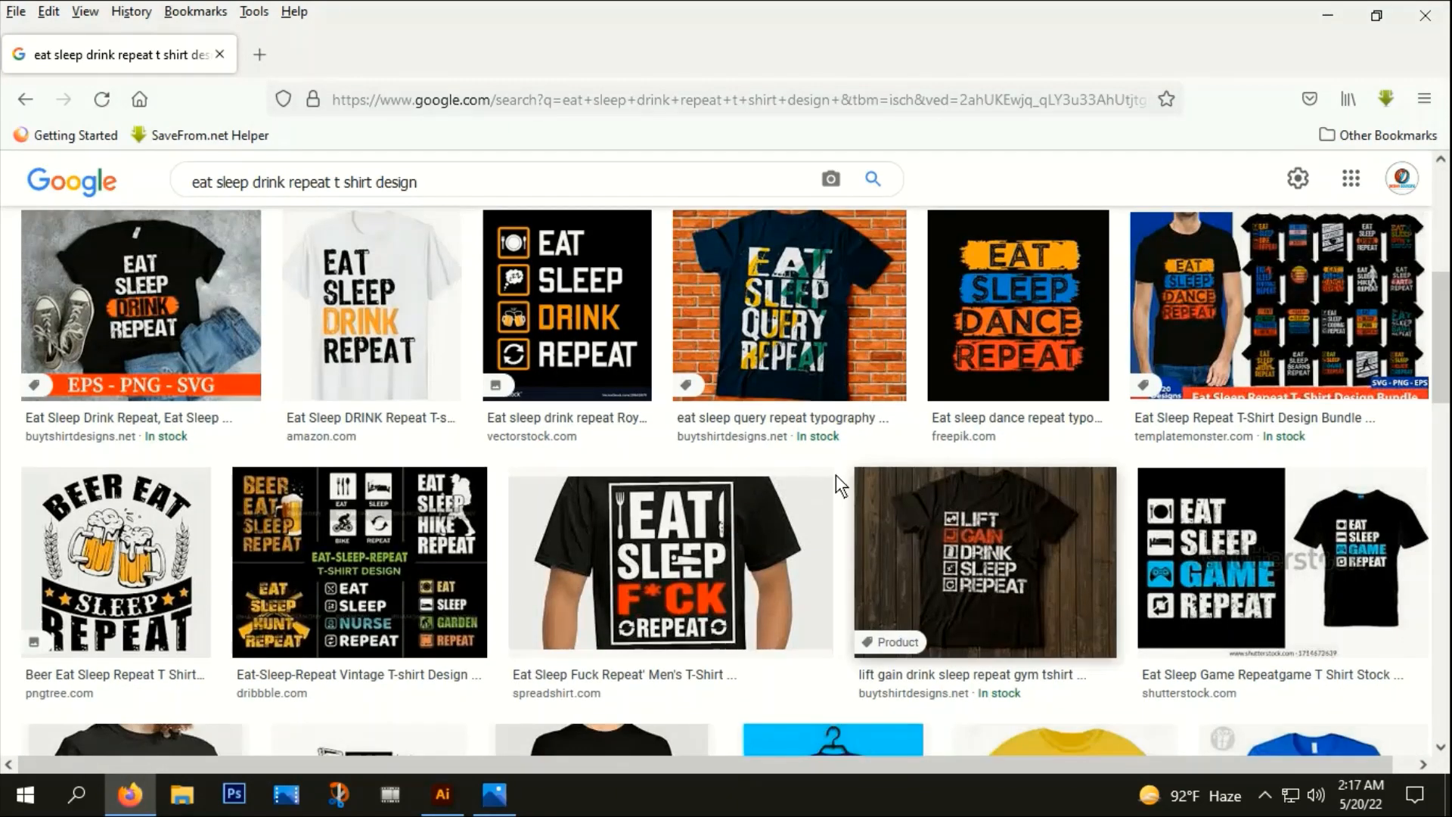
{"action": "scroll", "coordinate": [631, 442], "scroll_direction": "down", "scroll_amount": 3}
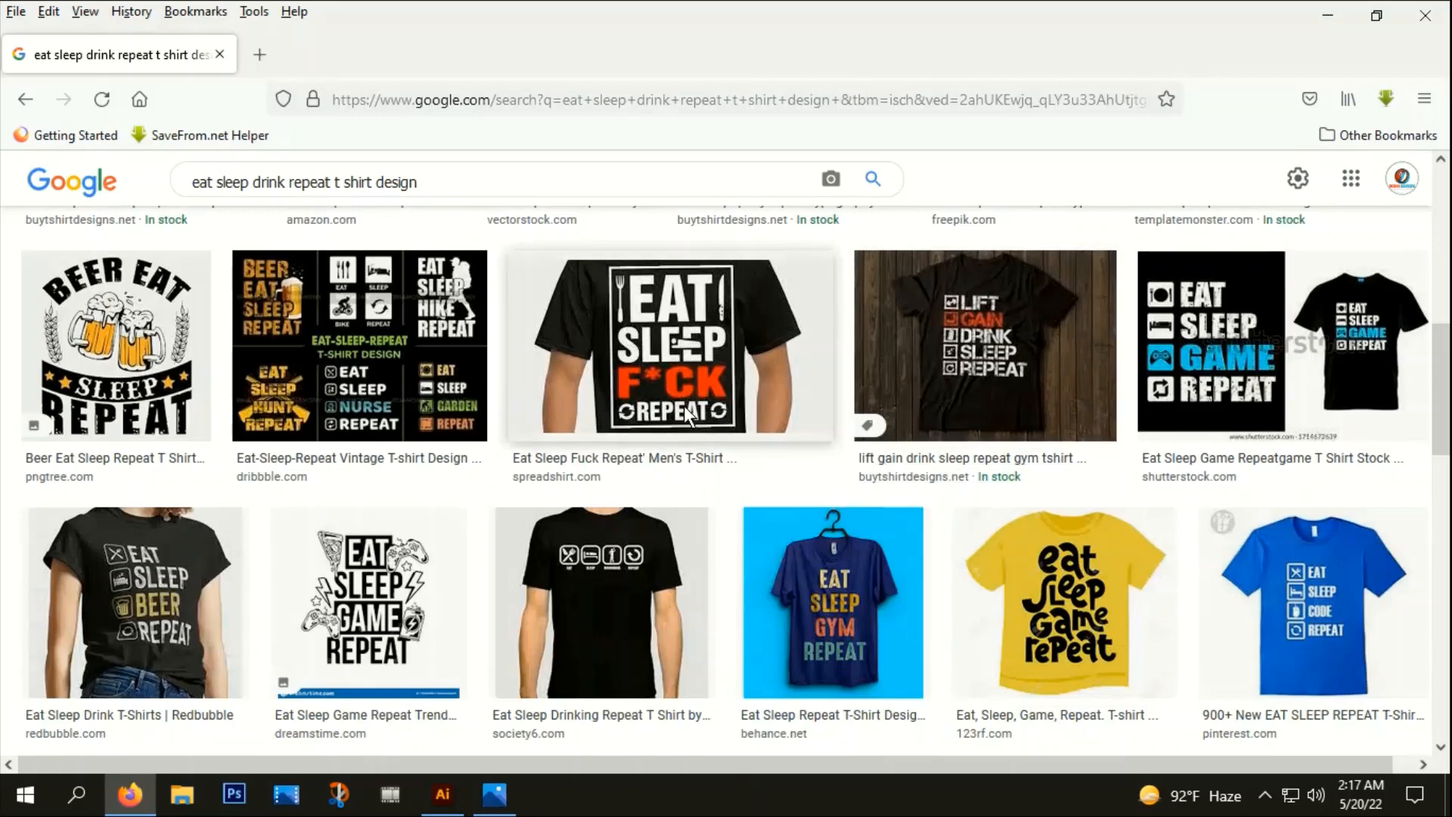
{"action": "scroll", "coordinate": [973, 642], "scroll_direction": "down", "scroll_amount": 4}
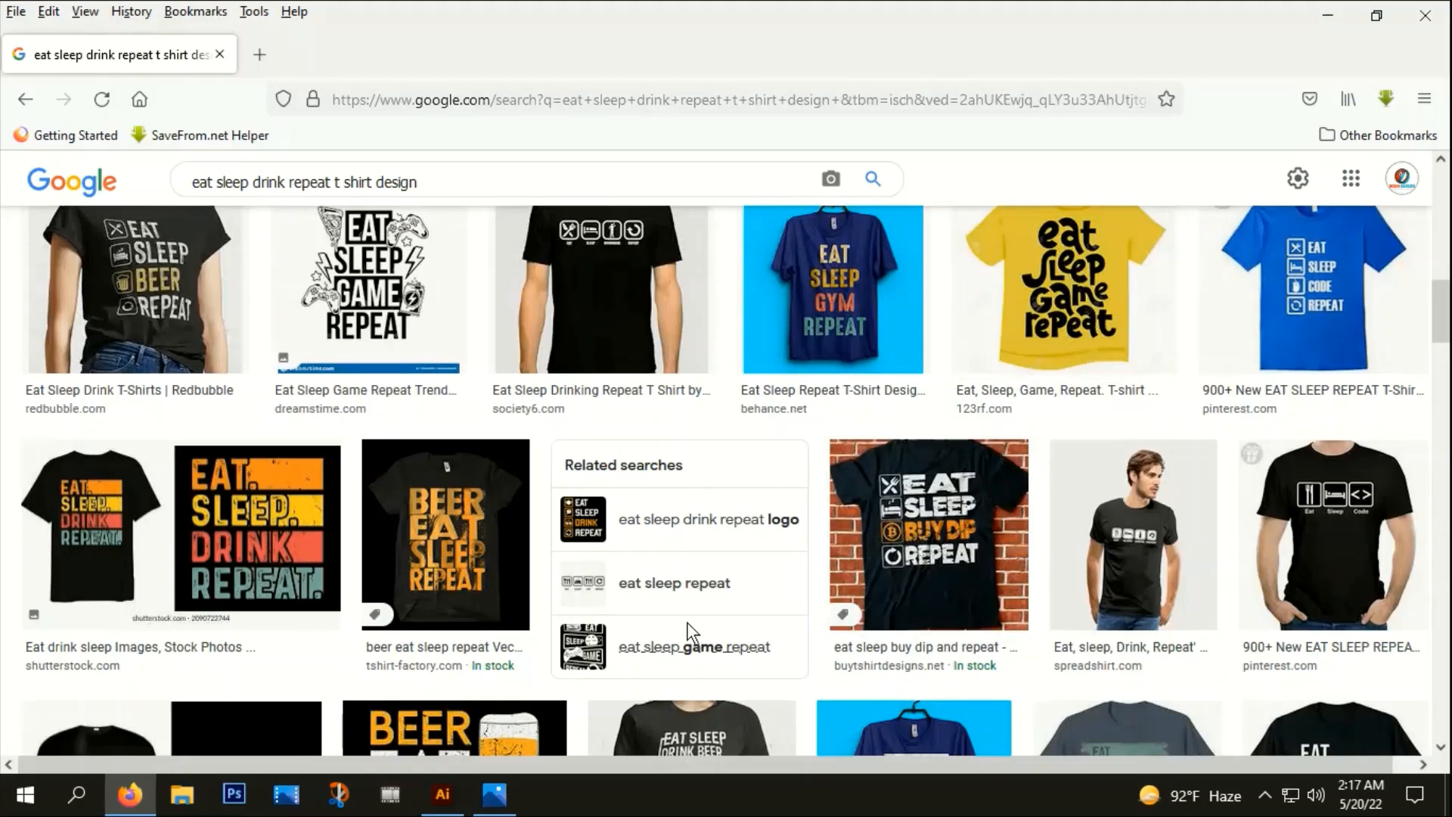
{"action": "scroll", "coordinate": [687, 621], "scroll_direction": "down", "scroll_amount": 4}
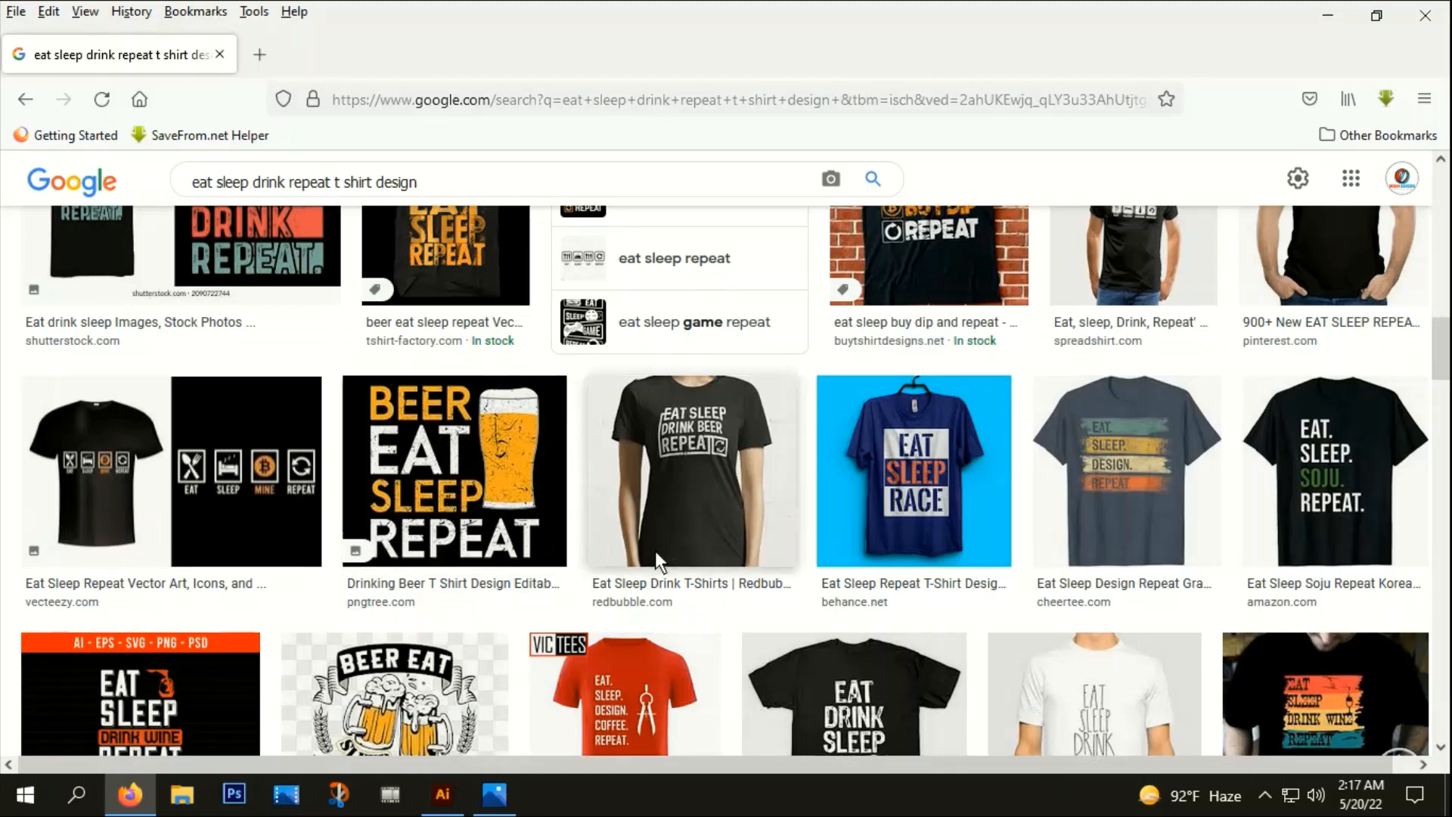
{"action": "scroll", "coordinate": [705, 720], "scroll_direction": "up", "scroll_amount": 1}
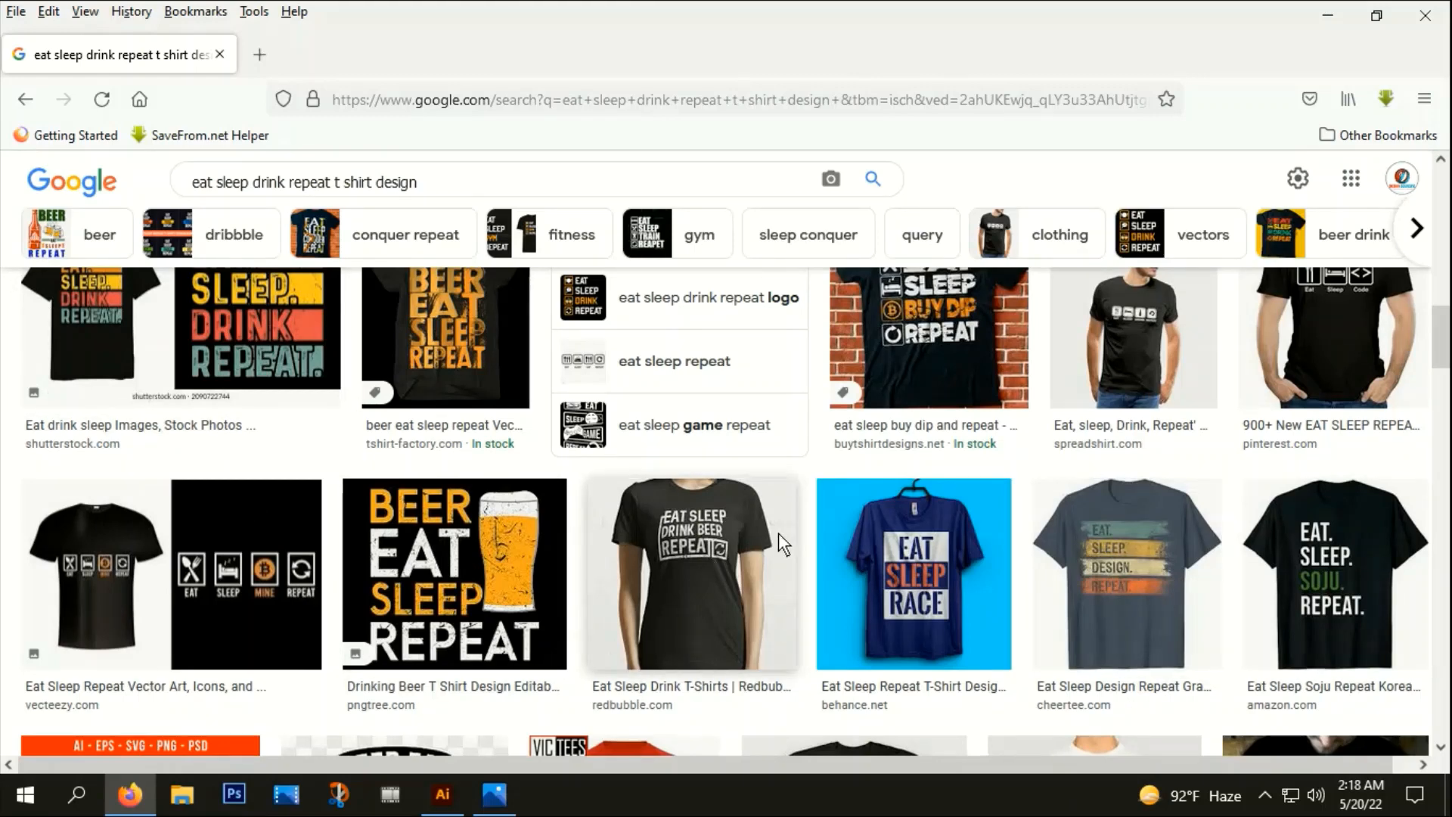
{"action": "scroll", "coordinate": [778, 533], "scroll_direction": "up", "scroll_amount": 4}
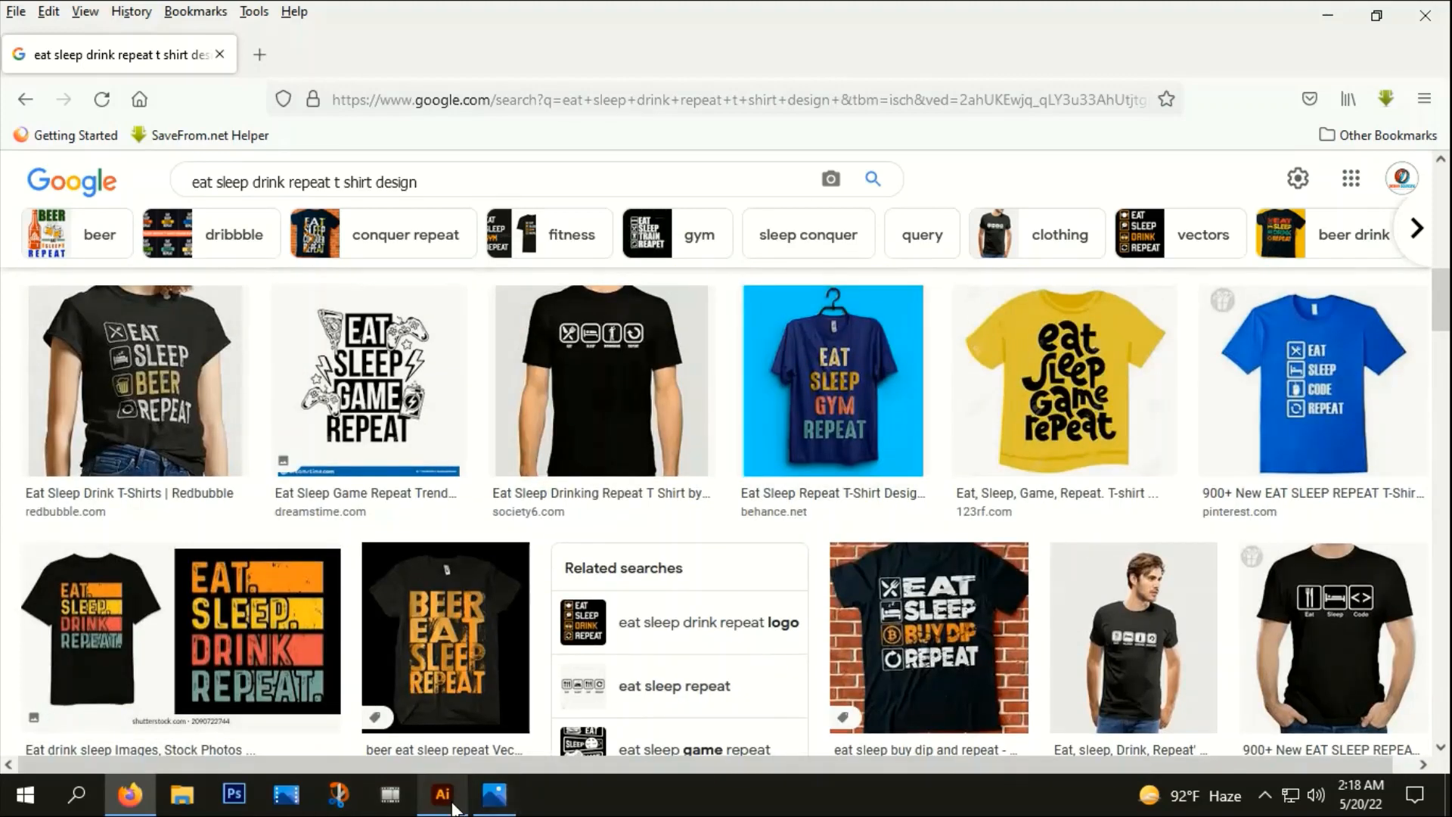
{"action": "left_click", "coordinate": [466, 806]}
{"action": "left_click", "coordinate": [482, 810]}
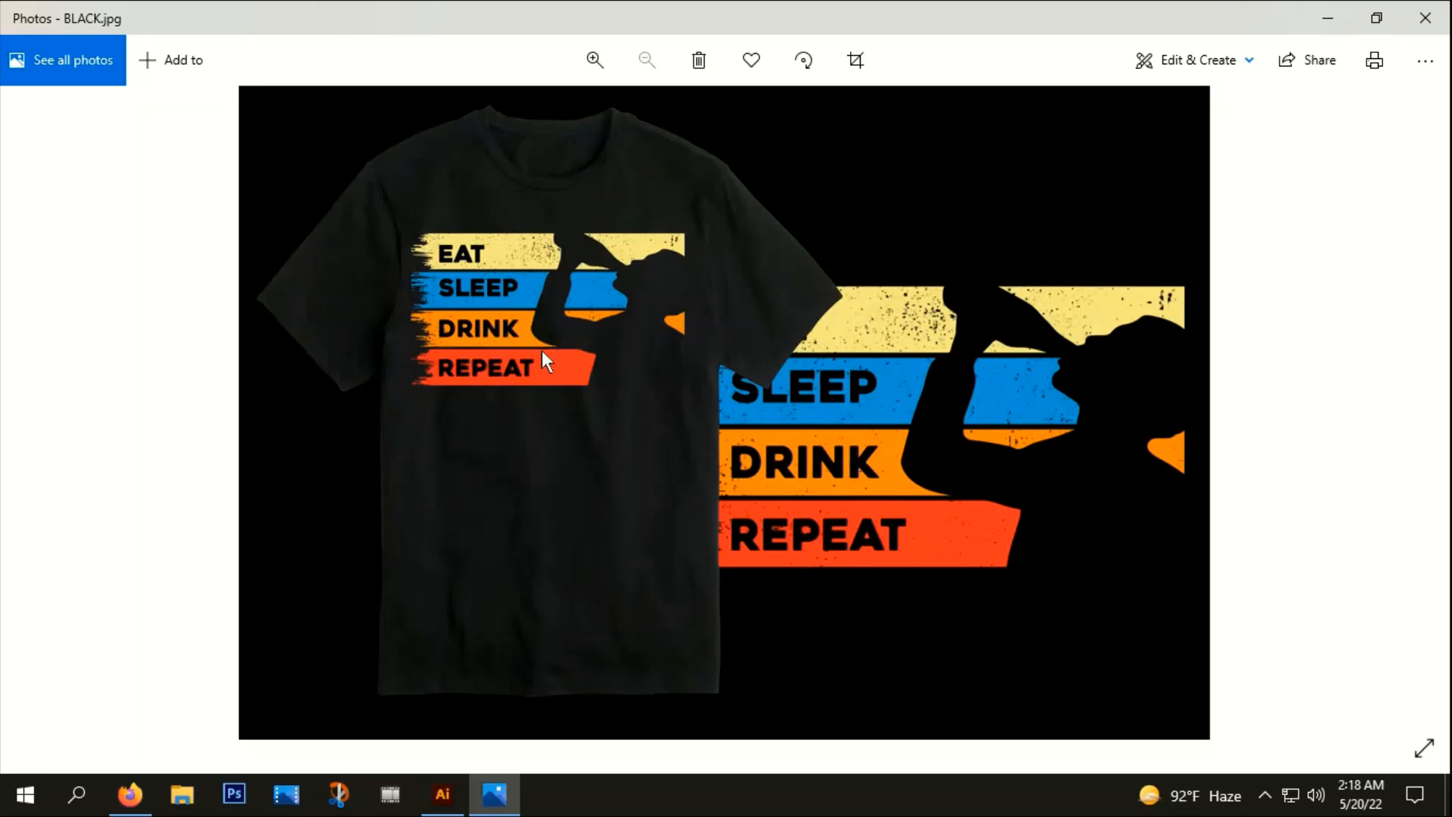
- Switch to Illustrator and create a new 12 x 18 in portrait document in RGB colour at 300 ppi
{"action": "left_click", "coordinate": [443, 796]}
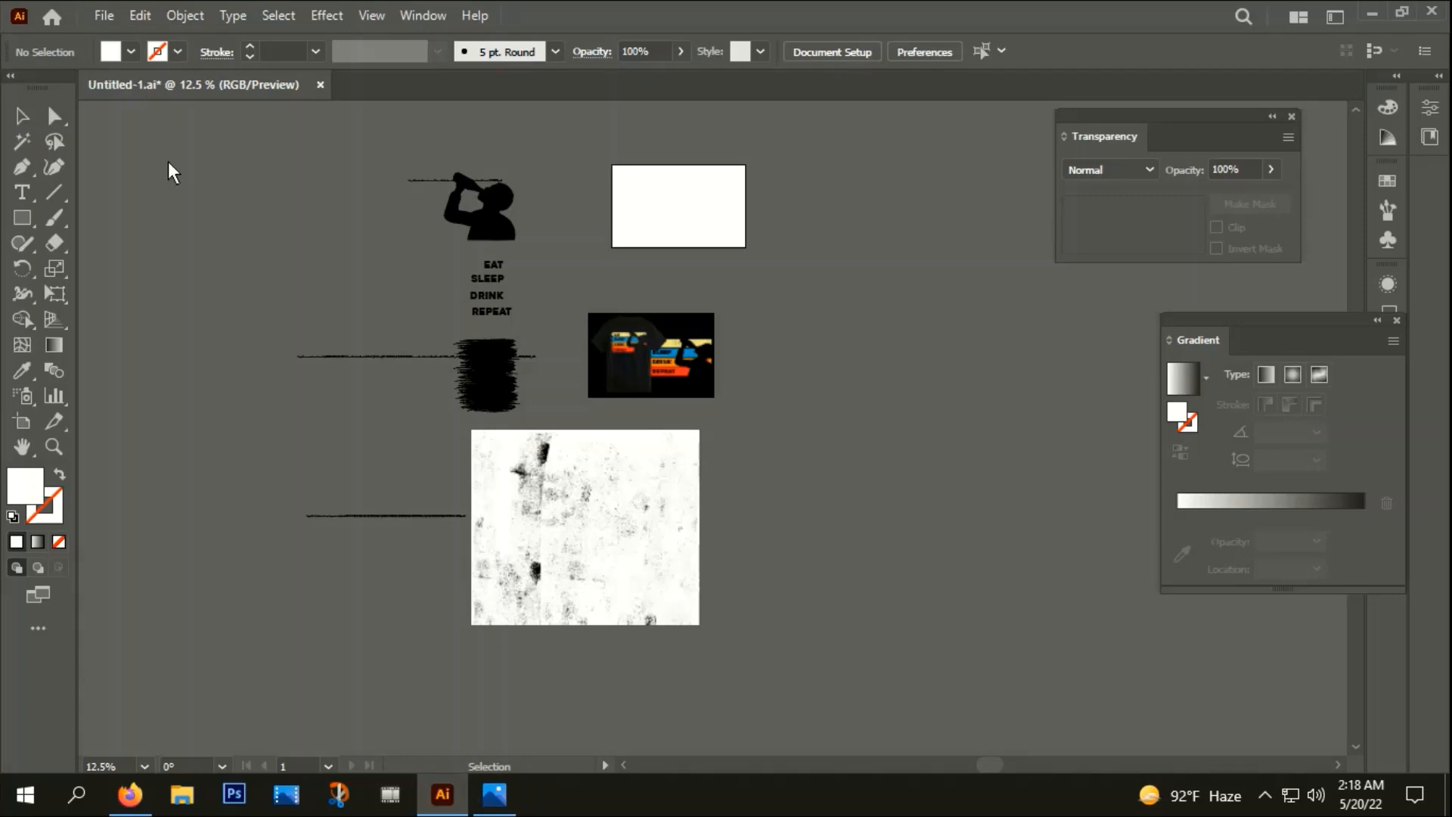
{"action": "left_click", "coordinate": [104, 16]}
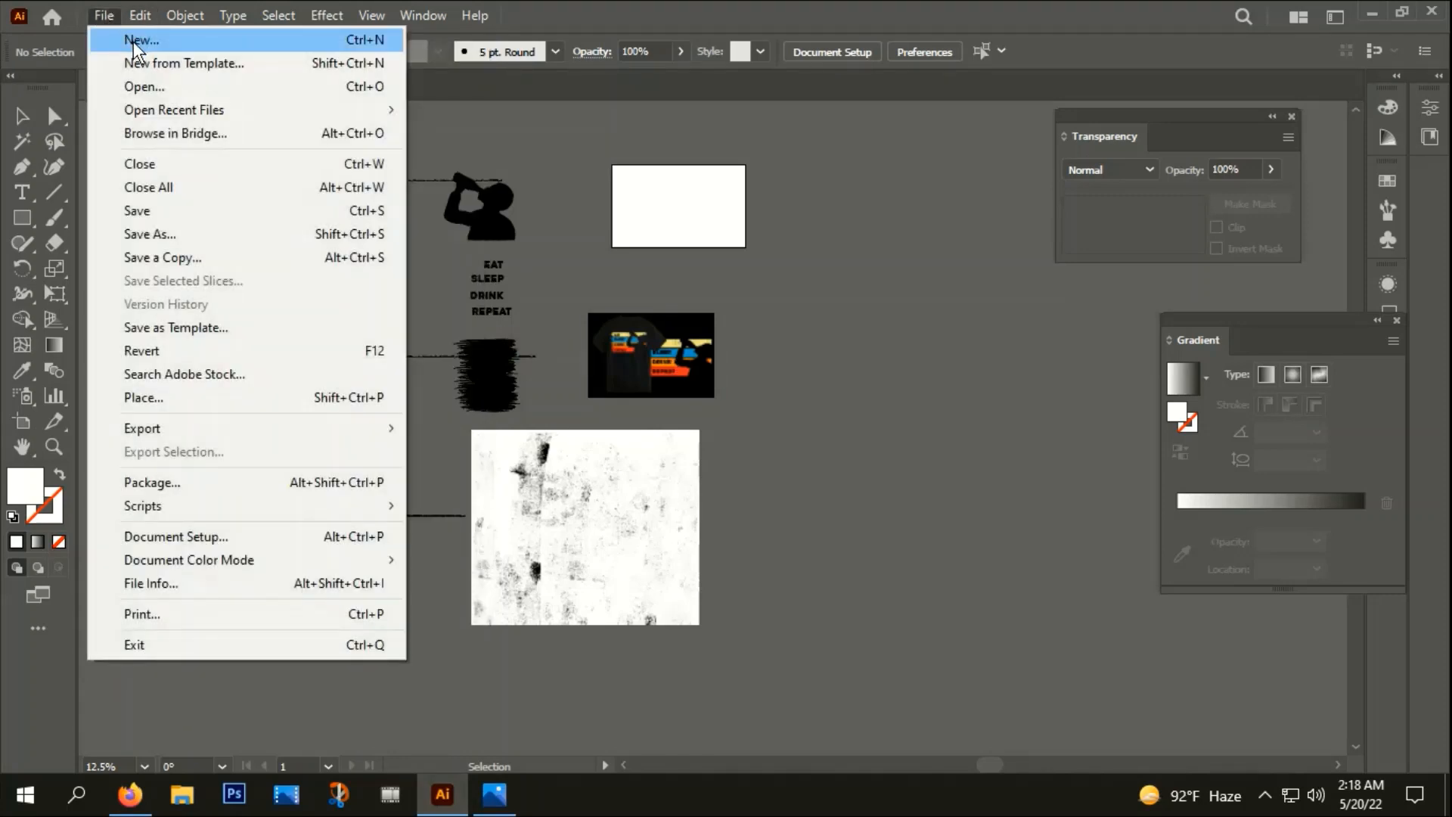
{"action": "left_click", "coordinate": [133, 43]}
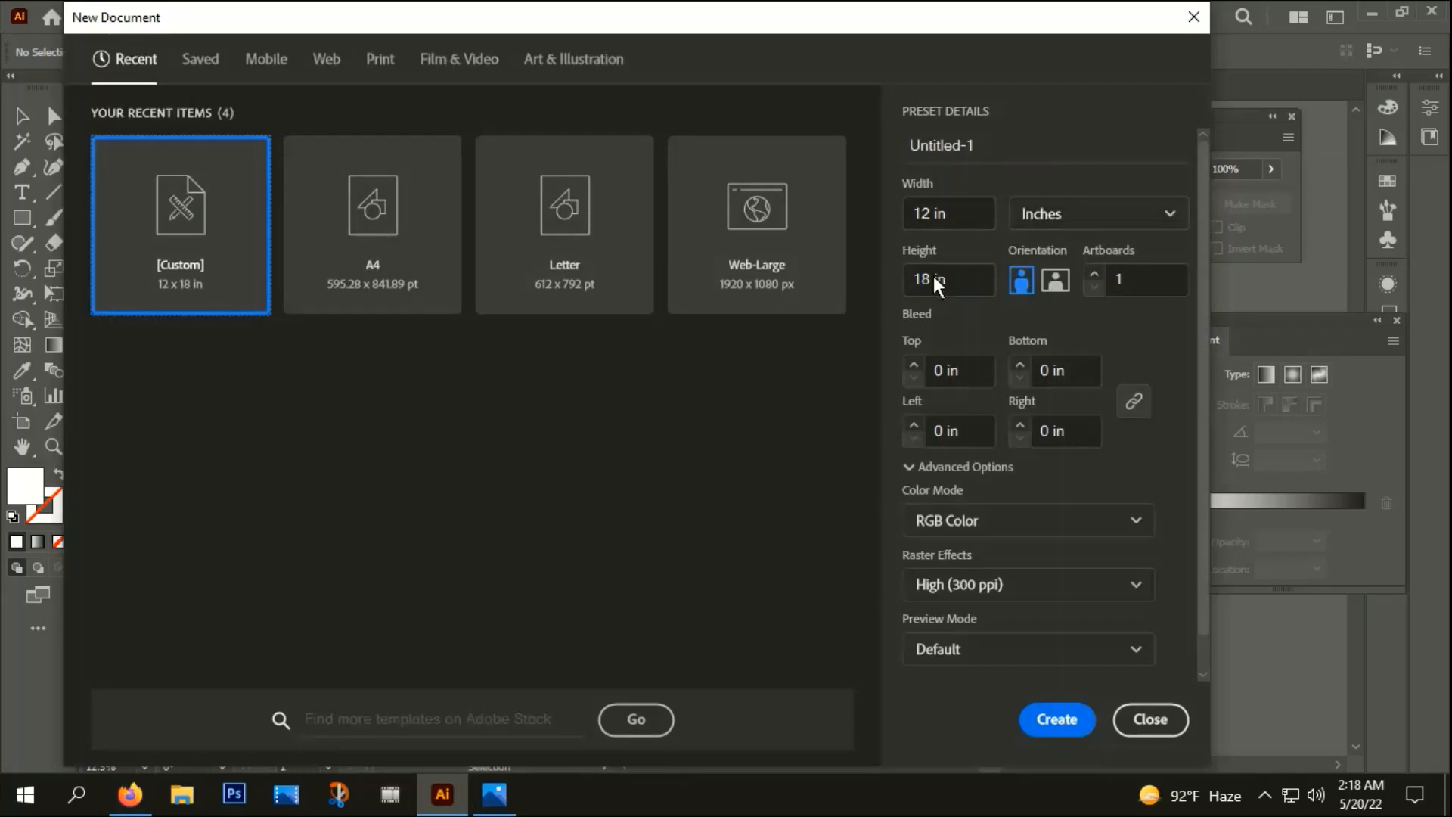
{"action": "left_click", "coordinate": [1059, 720]}
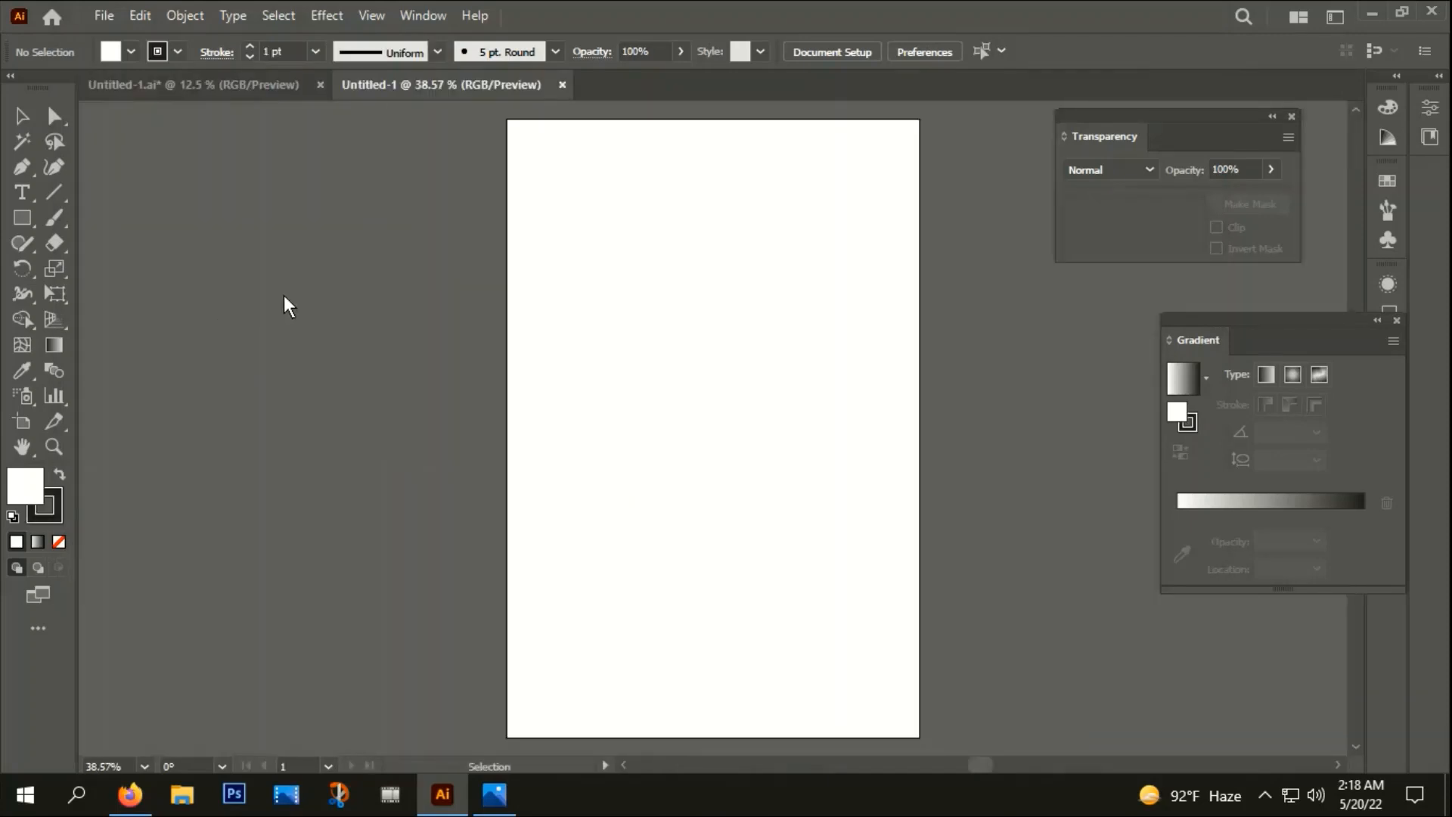
- Cover the whole artboard with a rectangle filled with black (000000) and no stroke, and deselect it
{"action": "left_click", "coordinate": [22, 221]}
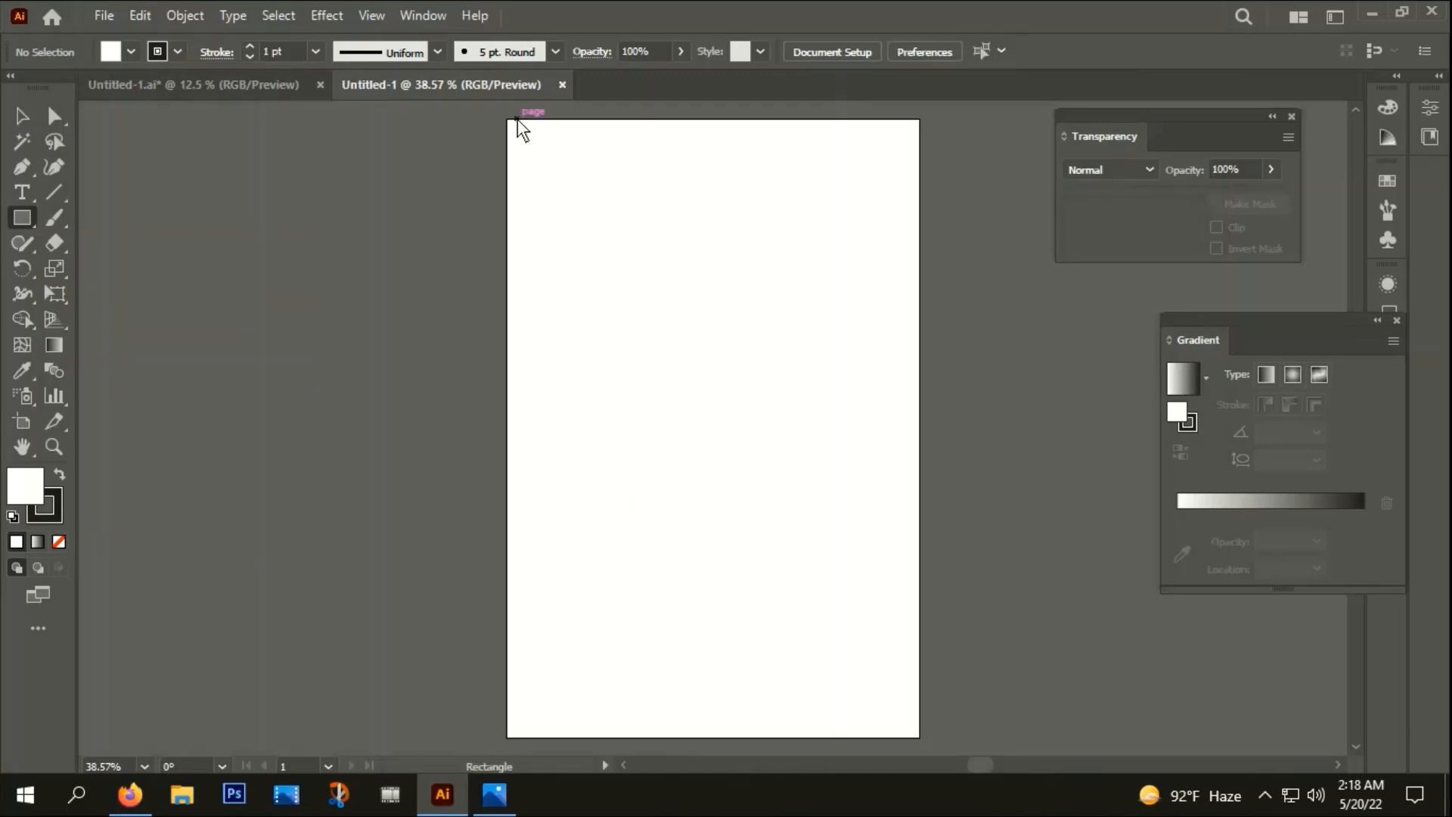
{"action": "left_click_drag", "start_coordinate": [508, 119], "coordinate": [919, 738]}
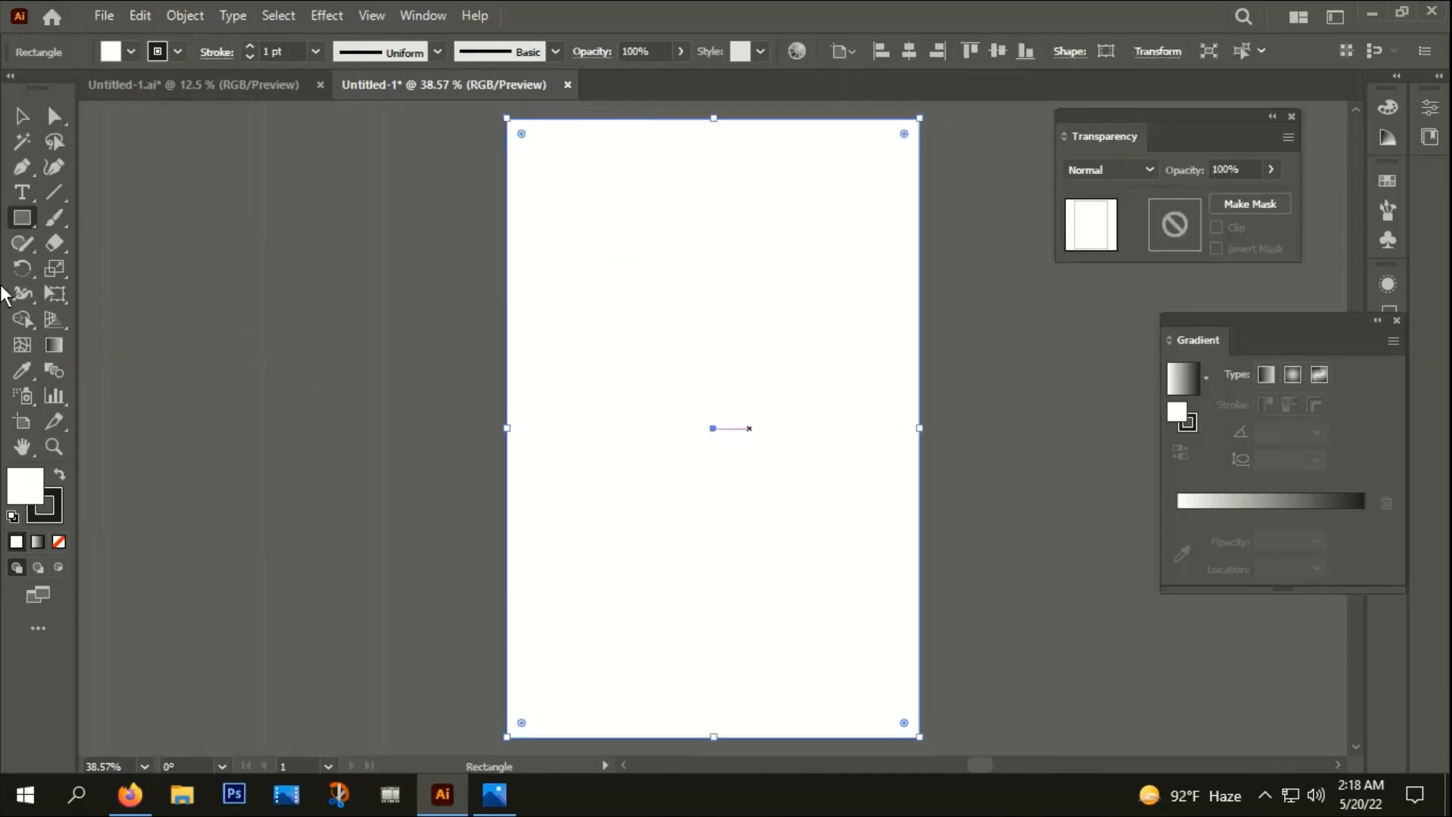
{"action": "double_click", "coordinate": [25, 486]}
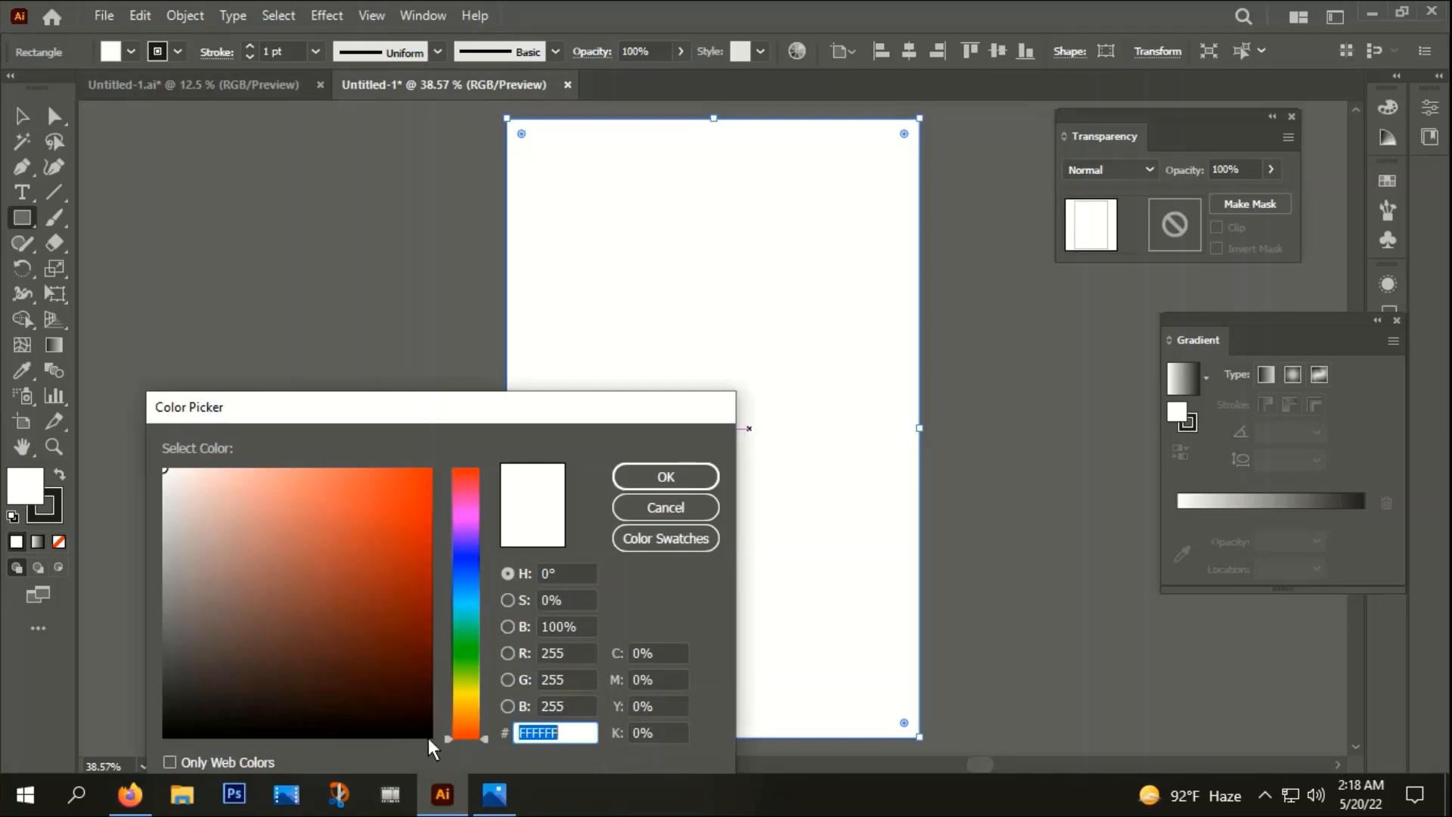
{"action": "type", "text": "000000"}
{"action": "left_click", "coordinate": [707, 475]}
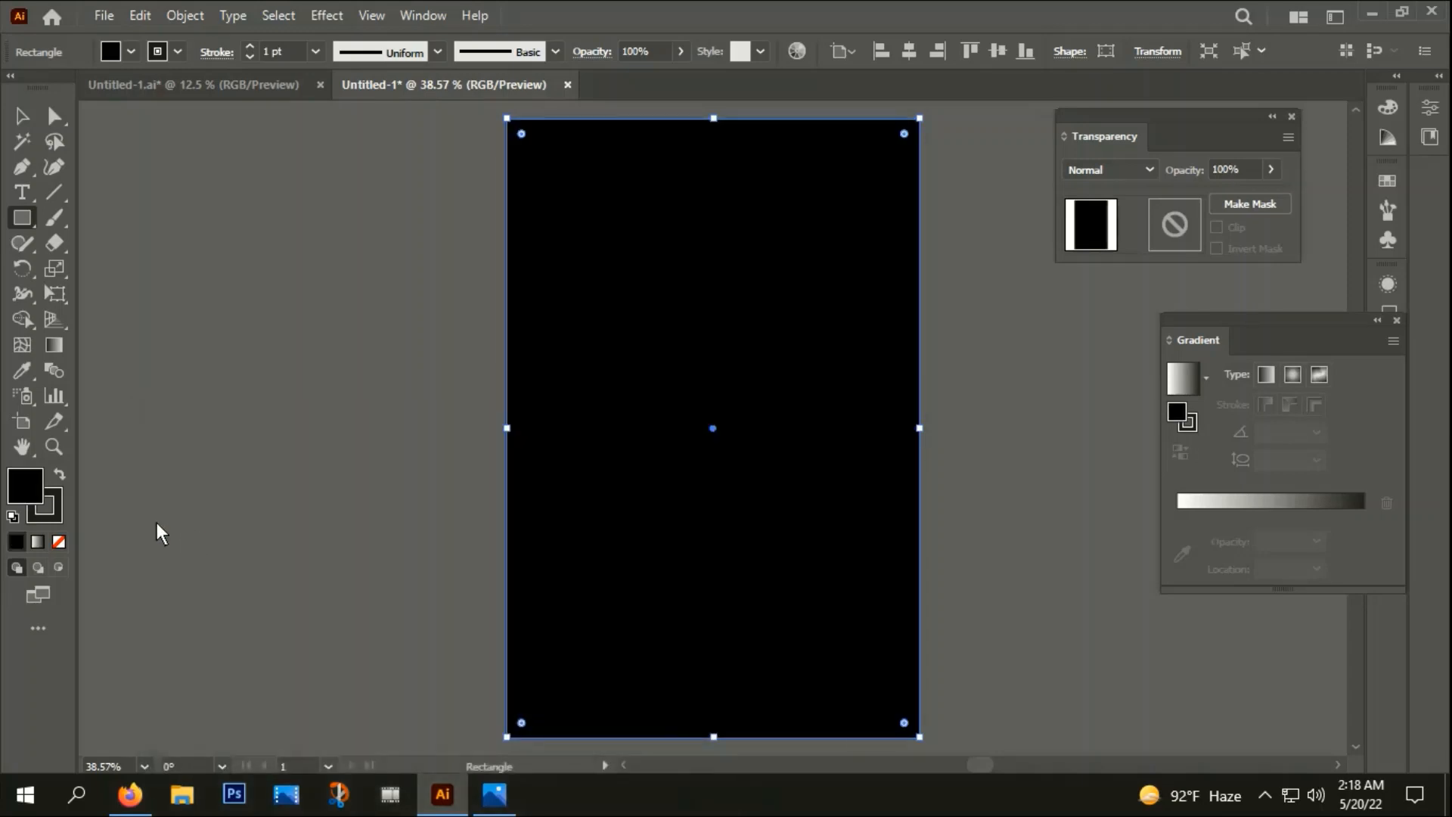
{"action": "left_click", "coordinate": [59, 540]}
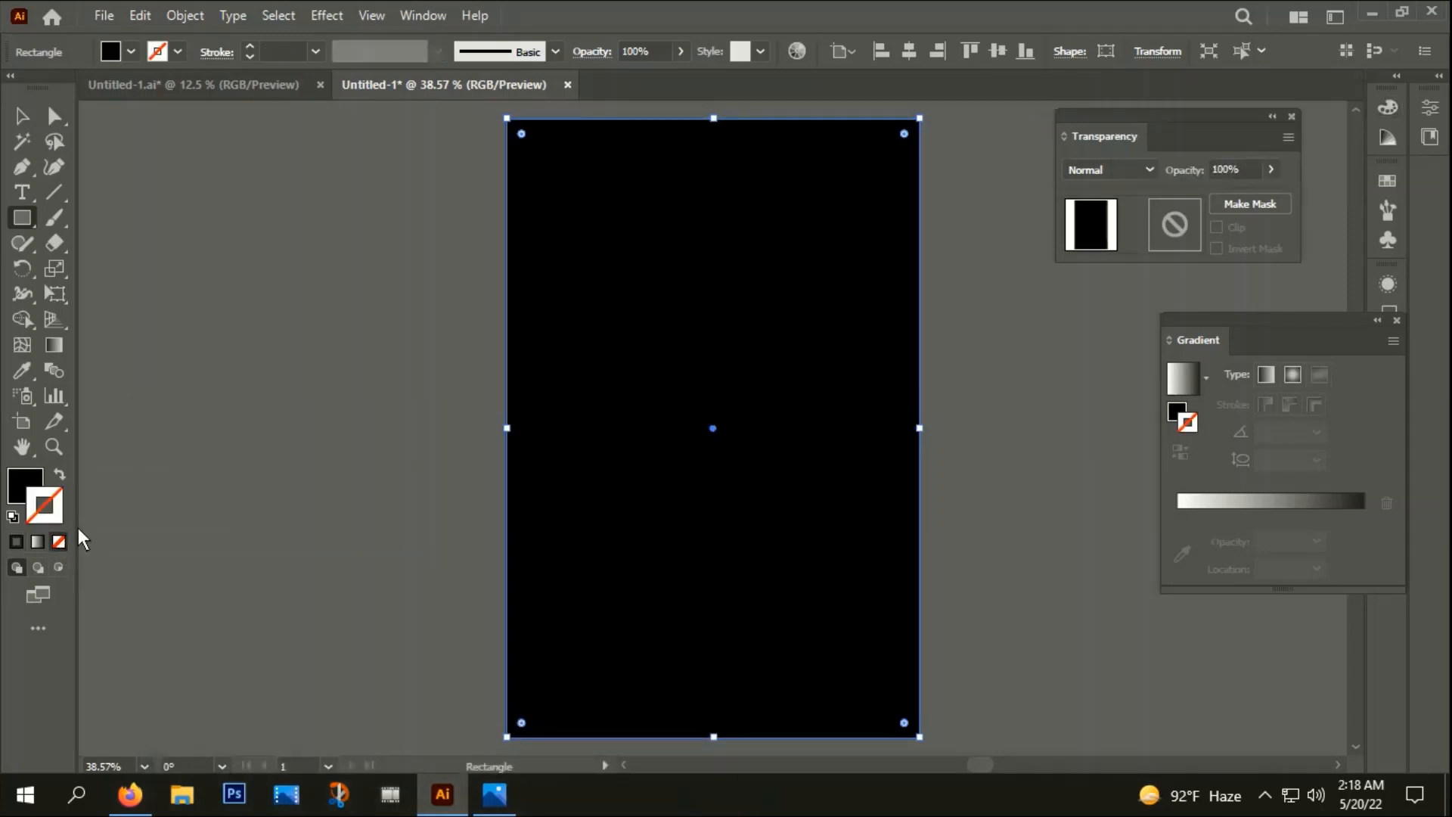
{"action": "key", "text": "ctrl+shift+a"}
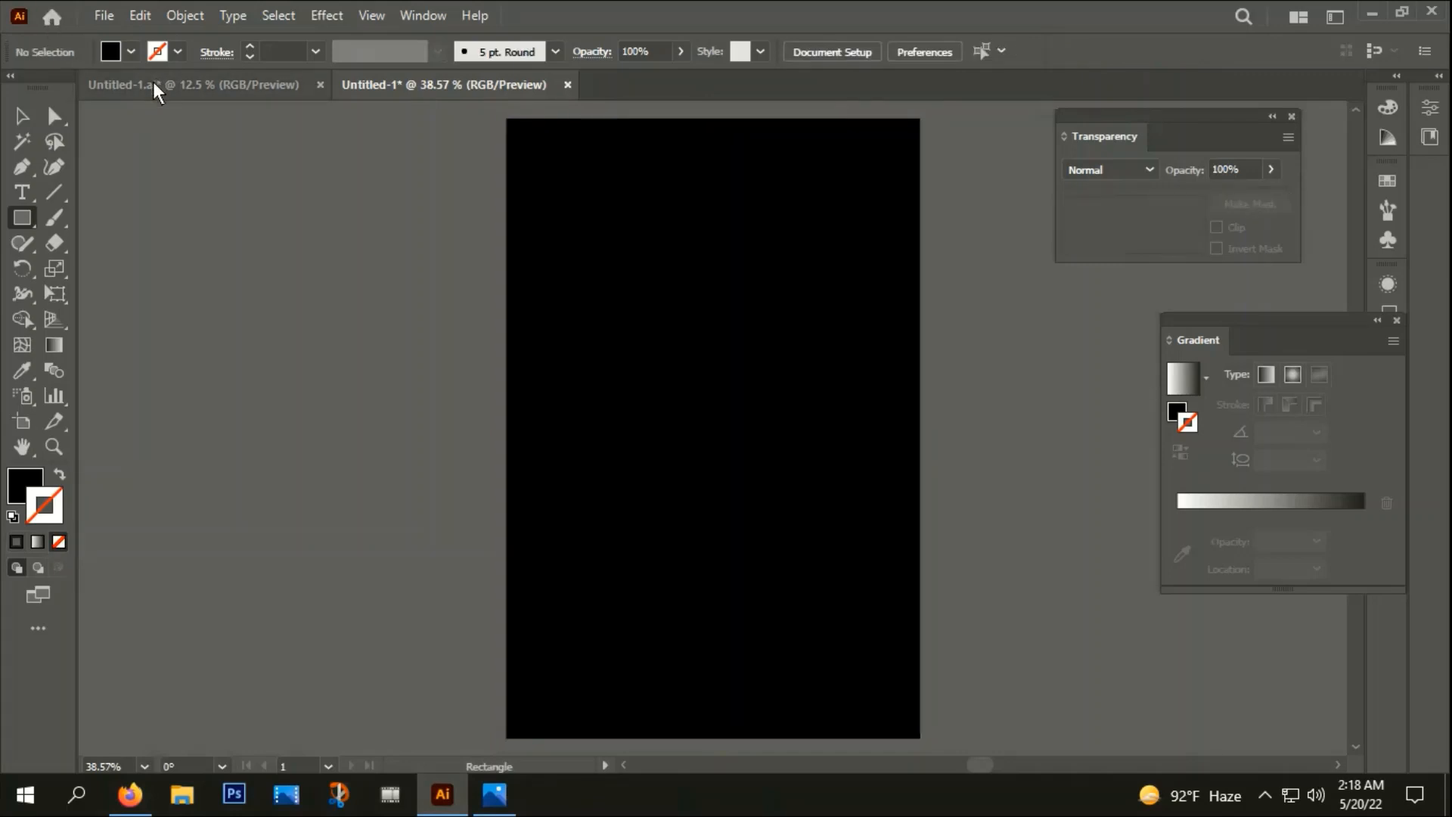
- Copy the silhouette, texts, brush shapes, reference picture and grunge texture from Untitled-1.ai into the new document
{"action": "left_click", "coordinate": [155, 84]}
{"action": "left_click", "coordinate": [22, 116]}
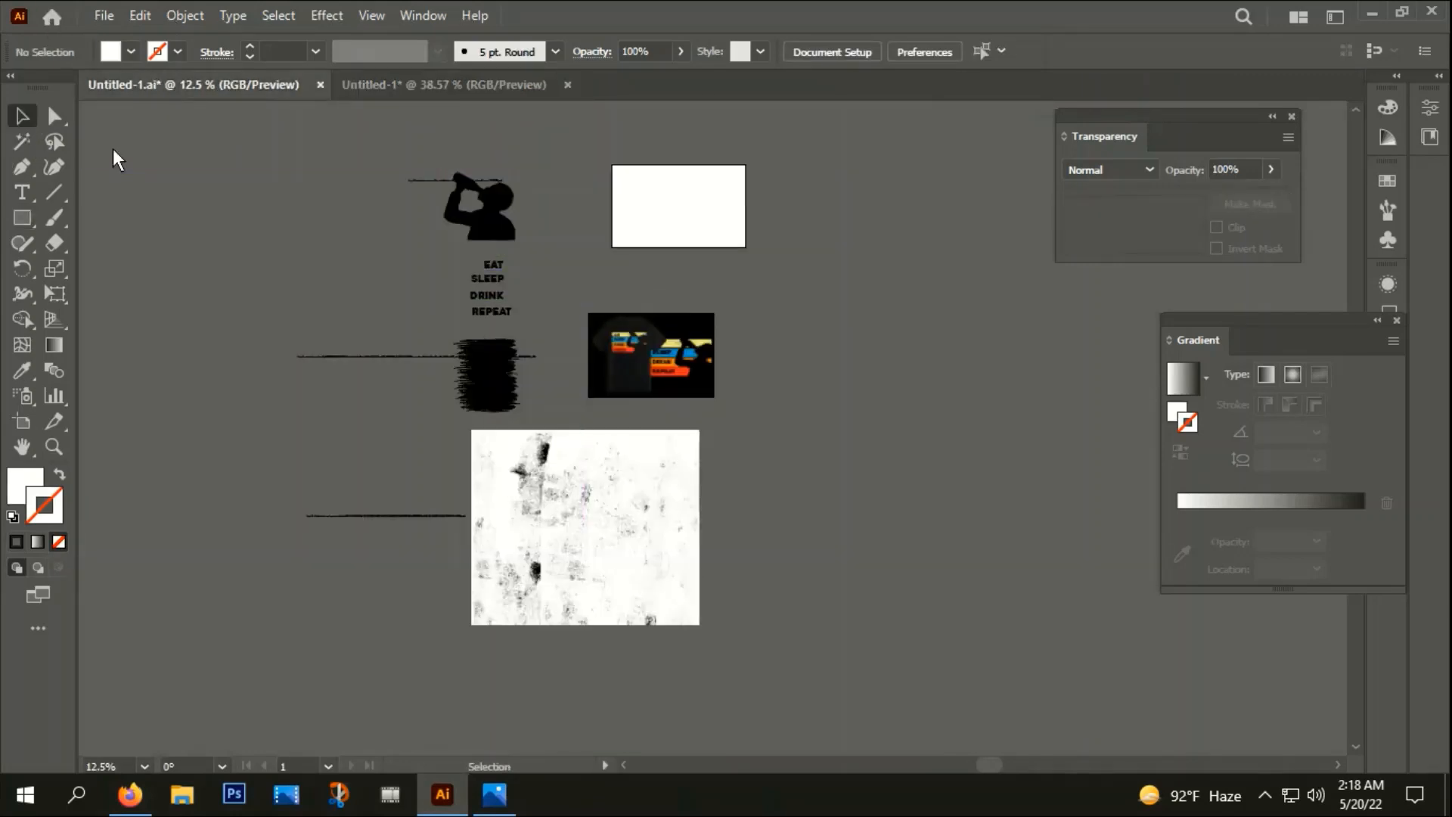
{"action": "left_click_drag", "start_coordinate": [269, 152], "coordinate": [779, 669]}
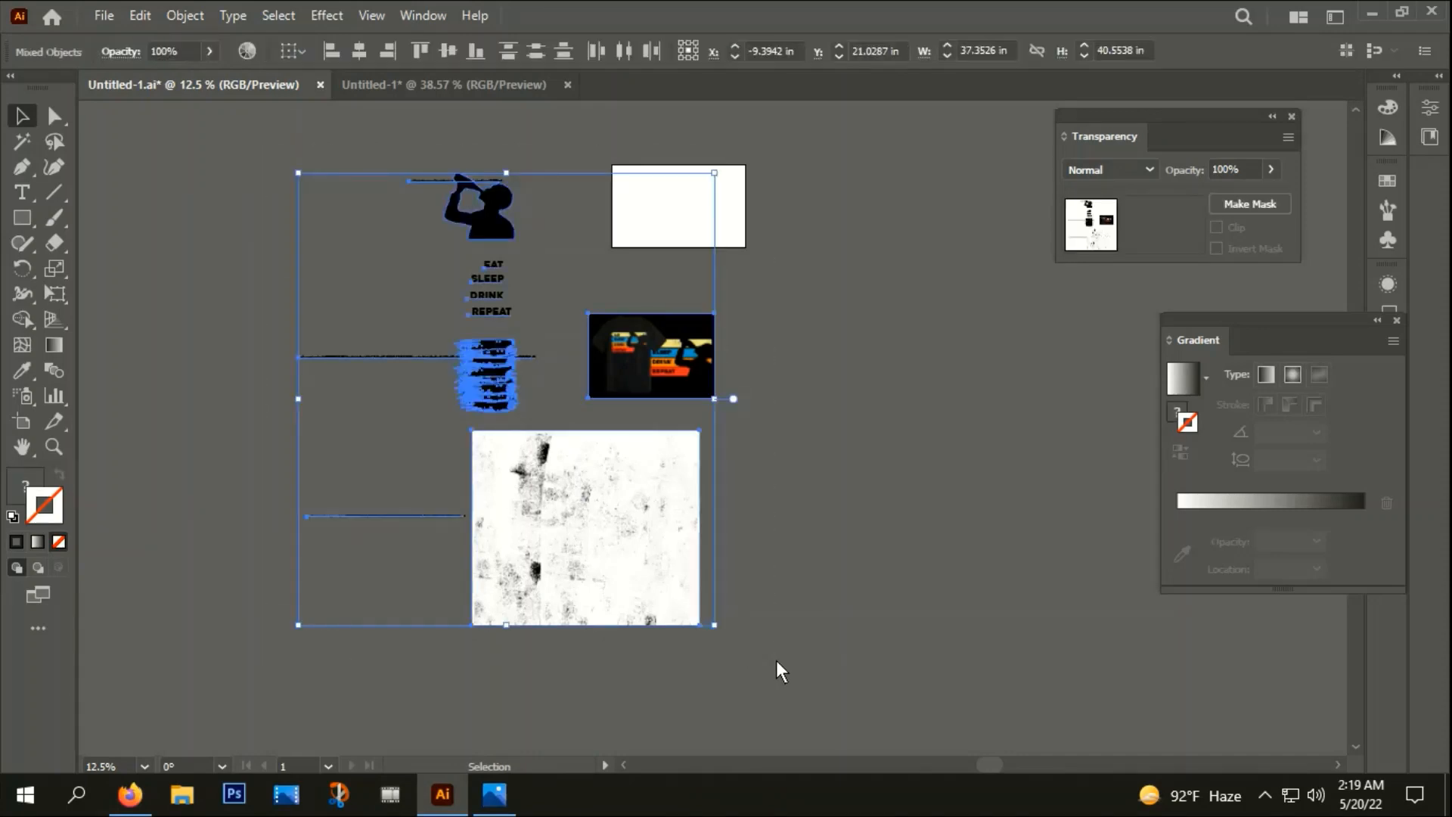
{"action": "key", "text": "a"}
{"action": "key", "text": "v"}
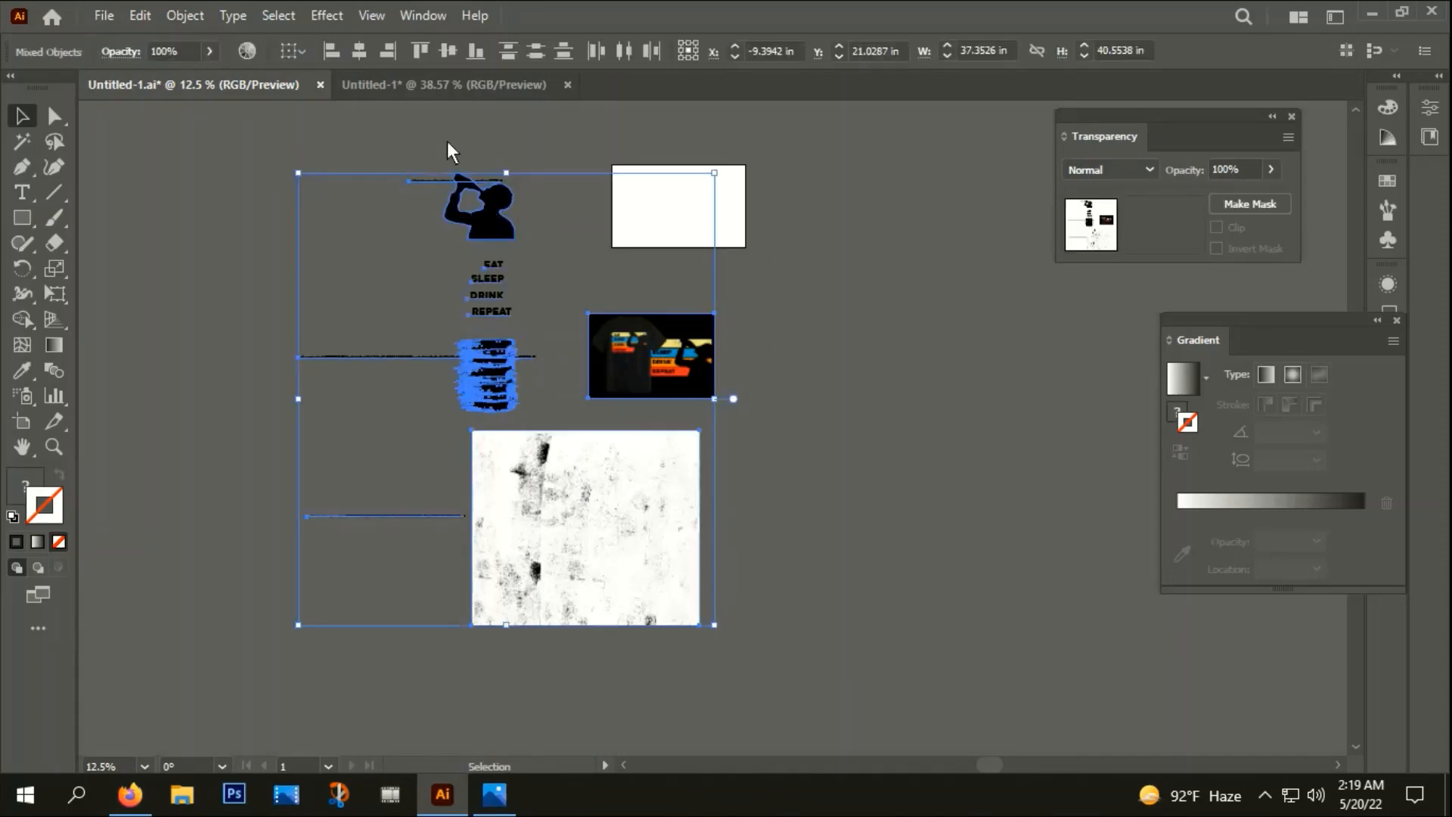
{"action": "left_click", "coordinate": [431, 91]}
{"action": "key", "text": "ctrl+v"}
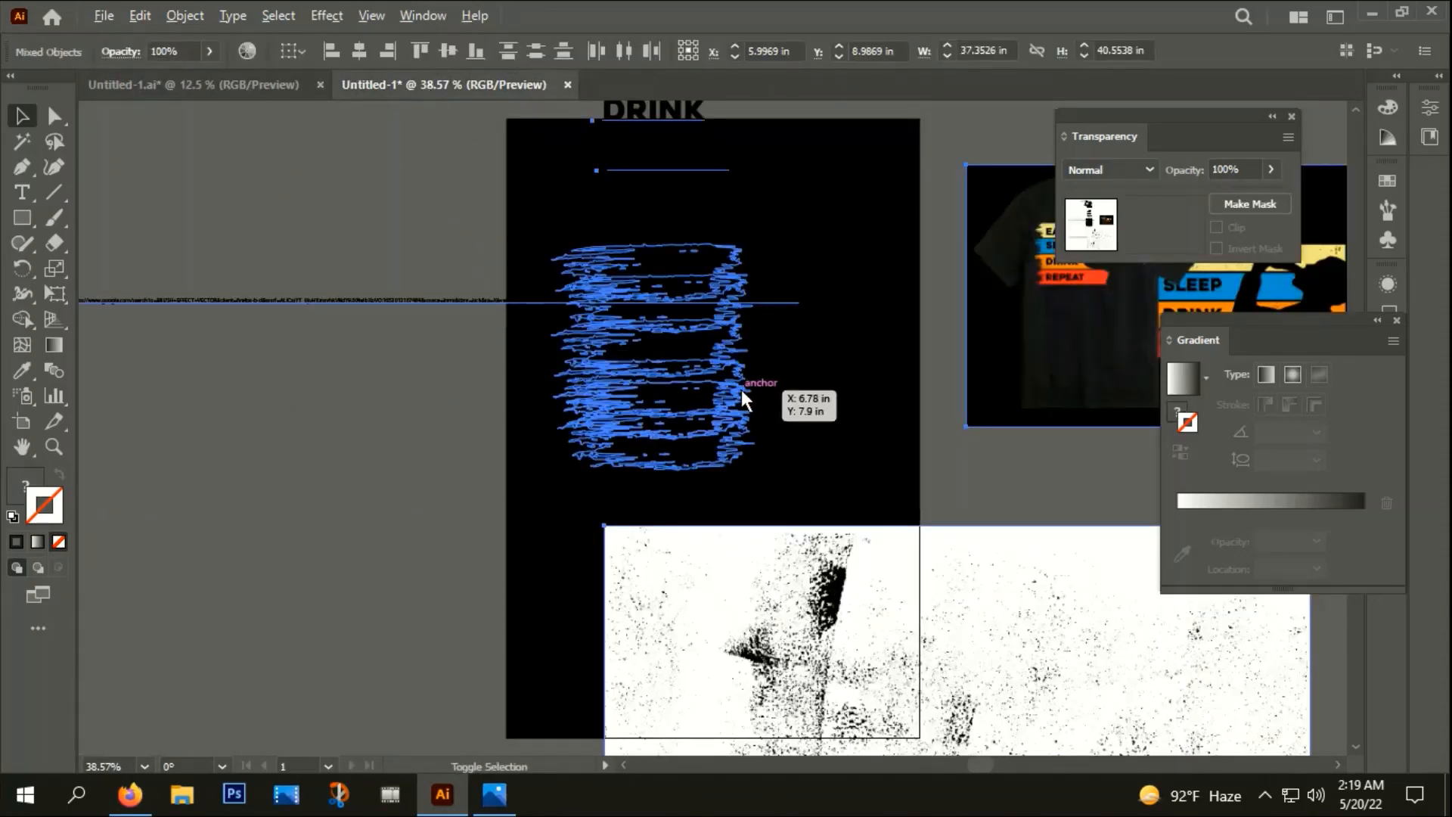
- Move the pasted artwork off the artboard to its left side and deselect it
{"action": "scroll", "coordinate": [746, 389], "scroll_direction": "down", "scroll_amount": 4}
{"action": "left_click_drag", "start_coordinate": [790, 465], "coordinate": [540, 484]}
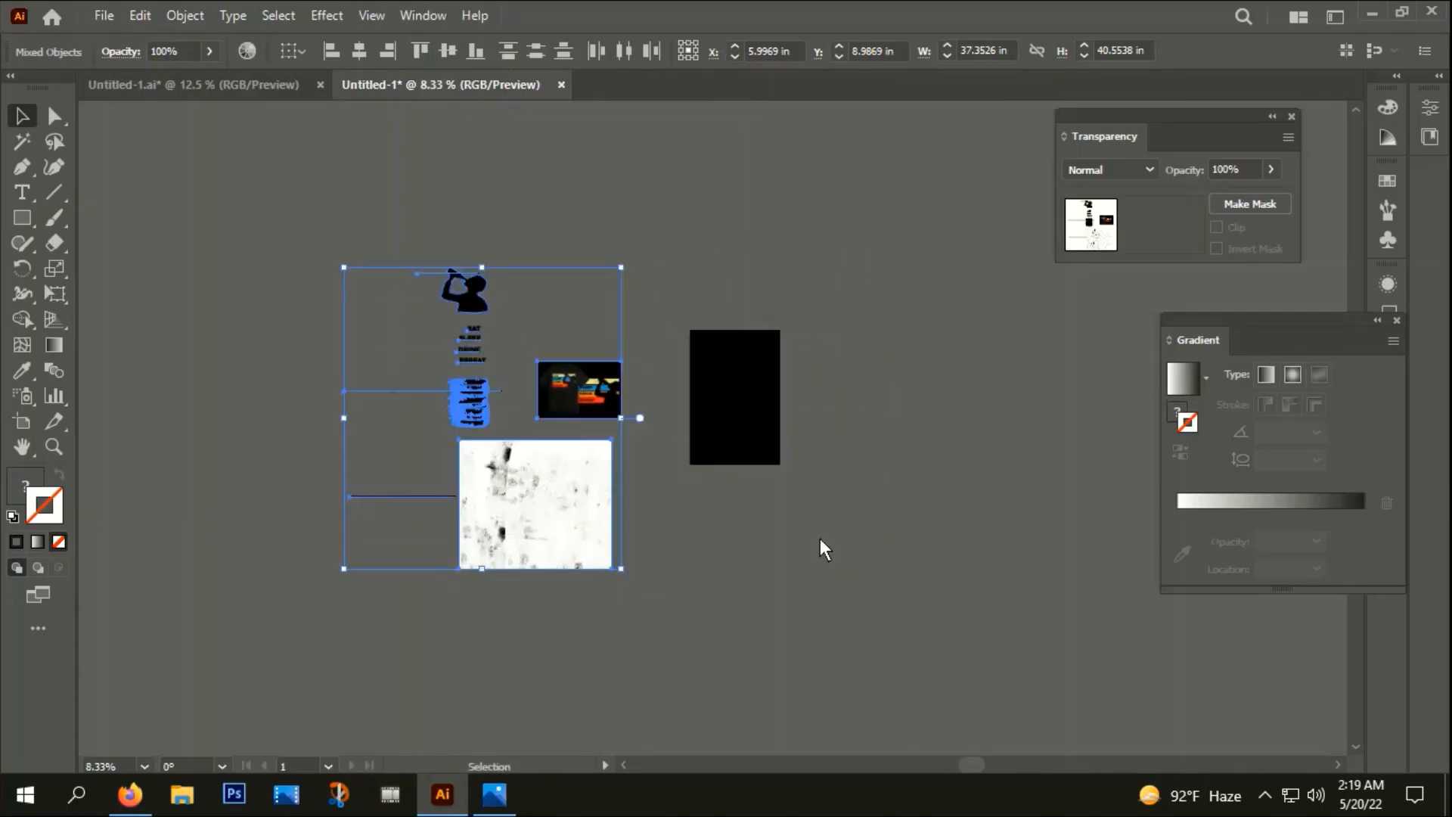
{"action": "left_click", "coordinate": [819, 548]}
- Draw a wide horizontal rectangle across the upper part of the artboard and fill it with the pale yellow sampled from the reference picture
{"action": "scroll", "coordinate": [756, 447], "scroll_direction": "up", "scroll_amount": 1}
{"action": "scroll", "coordinate": [726, 423], "scroll_direction": "up", "scroll_amount": 2}
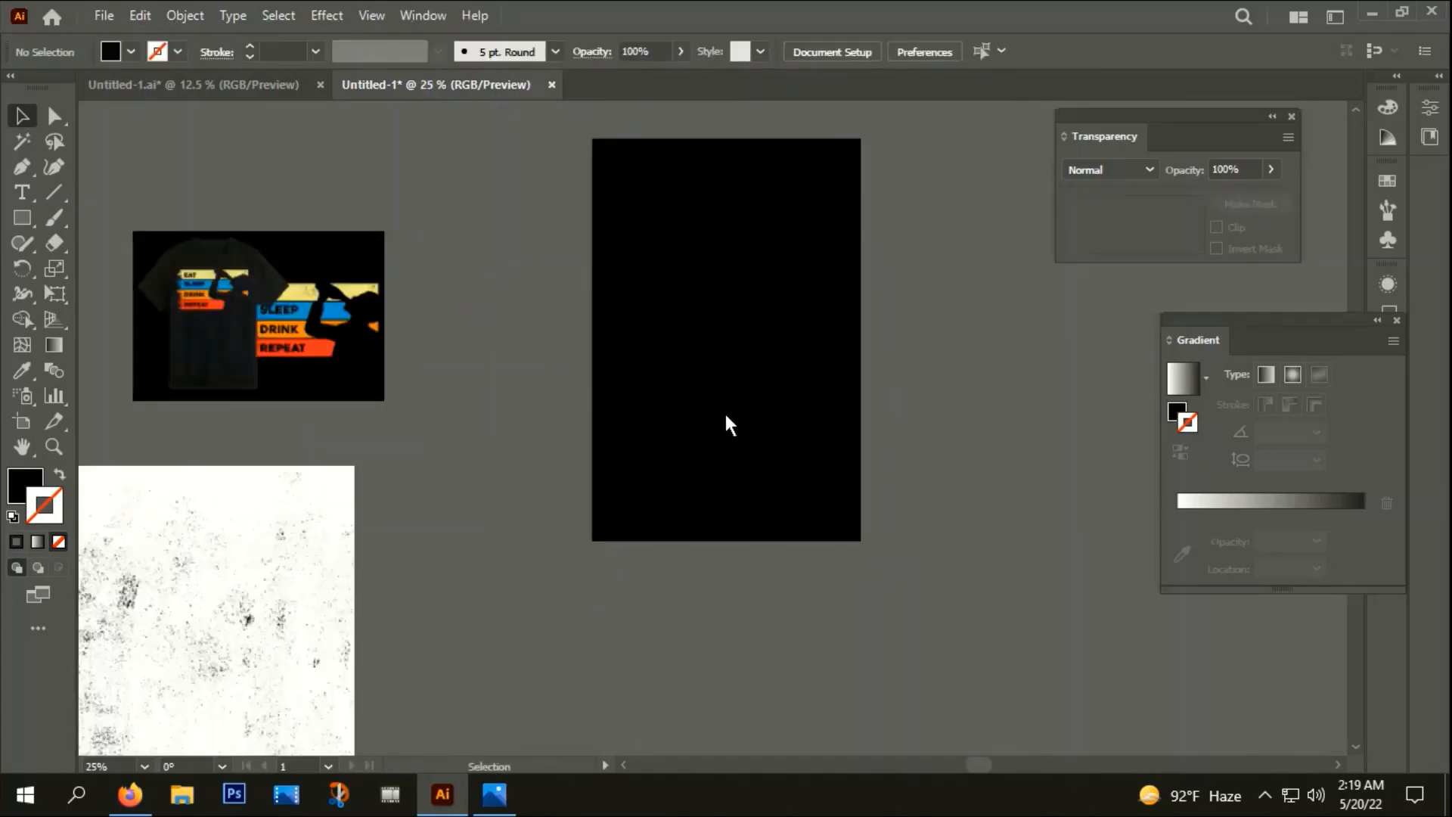
{"action": "scroll", "coordinate": [238, 335], "scroll_direction": "up", "scroll_amount": 1}
{"action": "scroll", "coordinate": [320, 239], "scroll_direction": "down", "scroll_amount": 1}
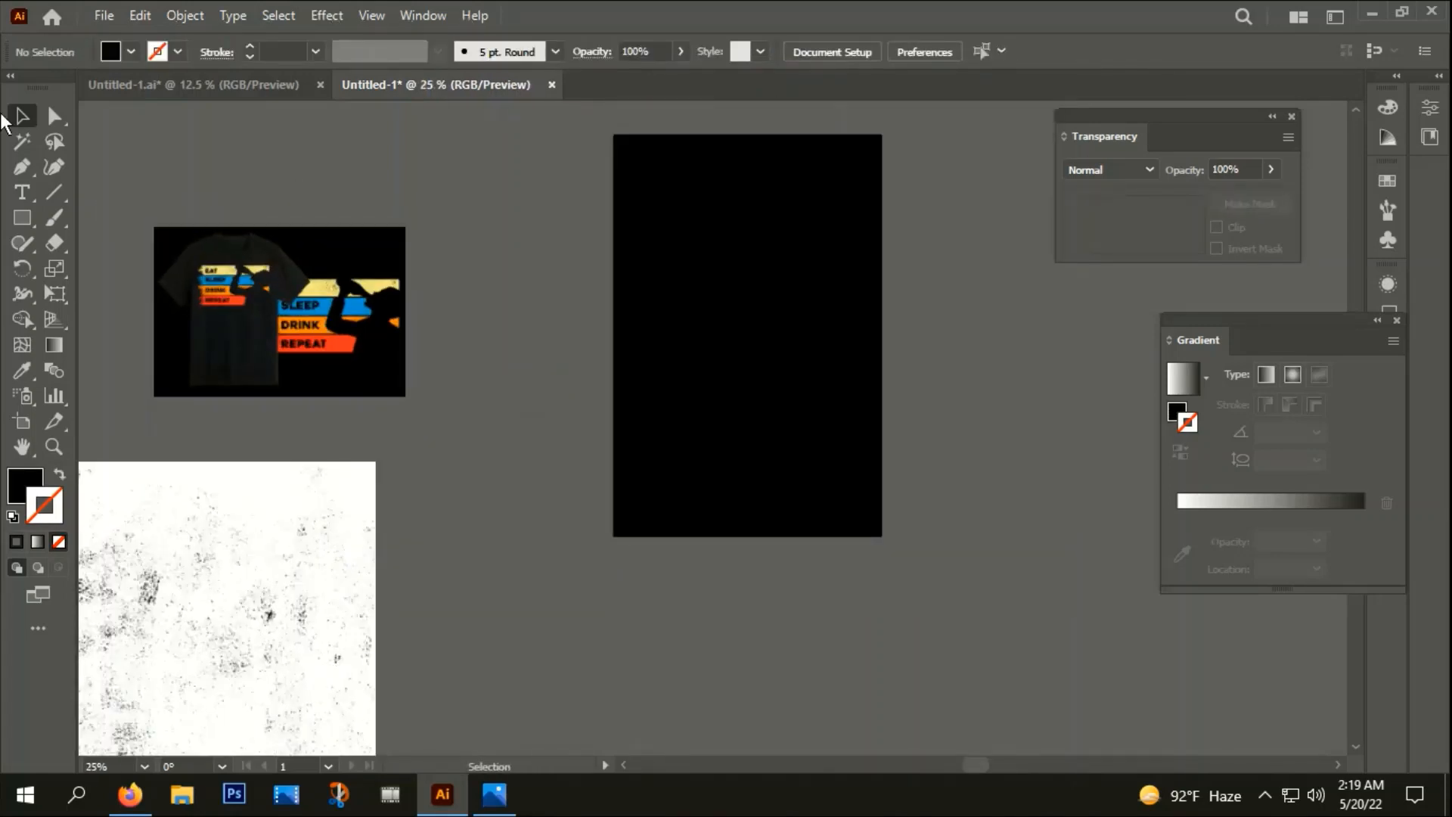
{"action": "left_click", "coordinate": [22, 219]}
{"action": "left_click_drag", "start_coordinate": [25, 223], "coordinate": [112, 223]}
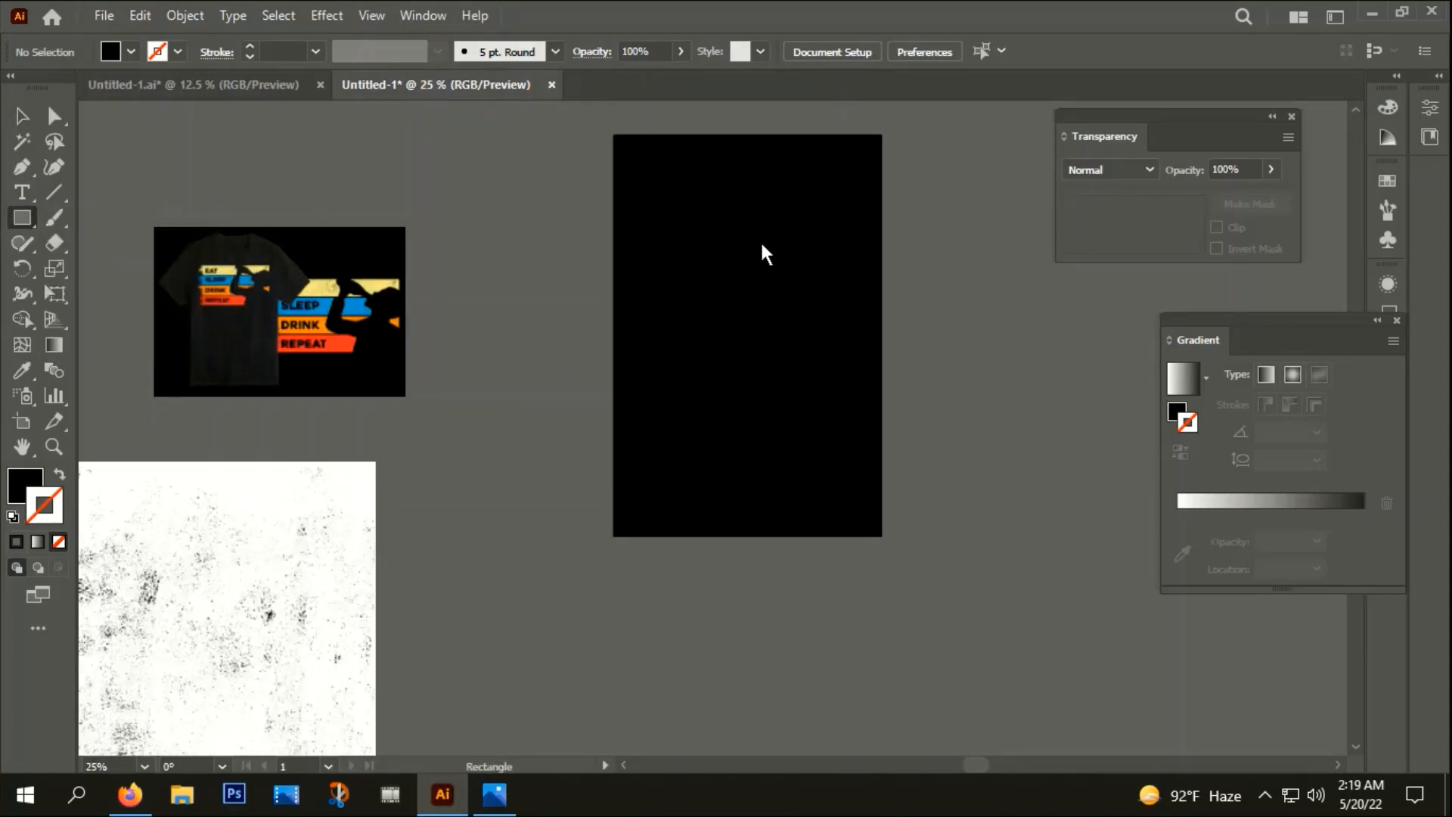
{"action": "left_click_drag", "start_coordinate": [642, 206], "coordinate": [870, 250]}
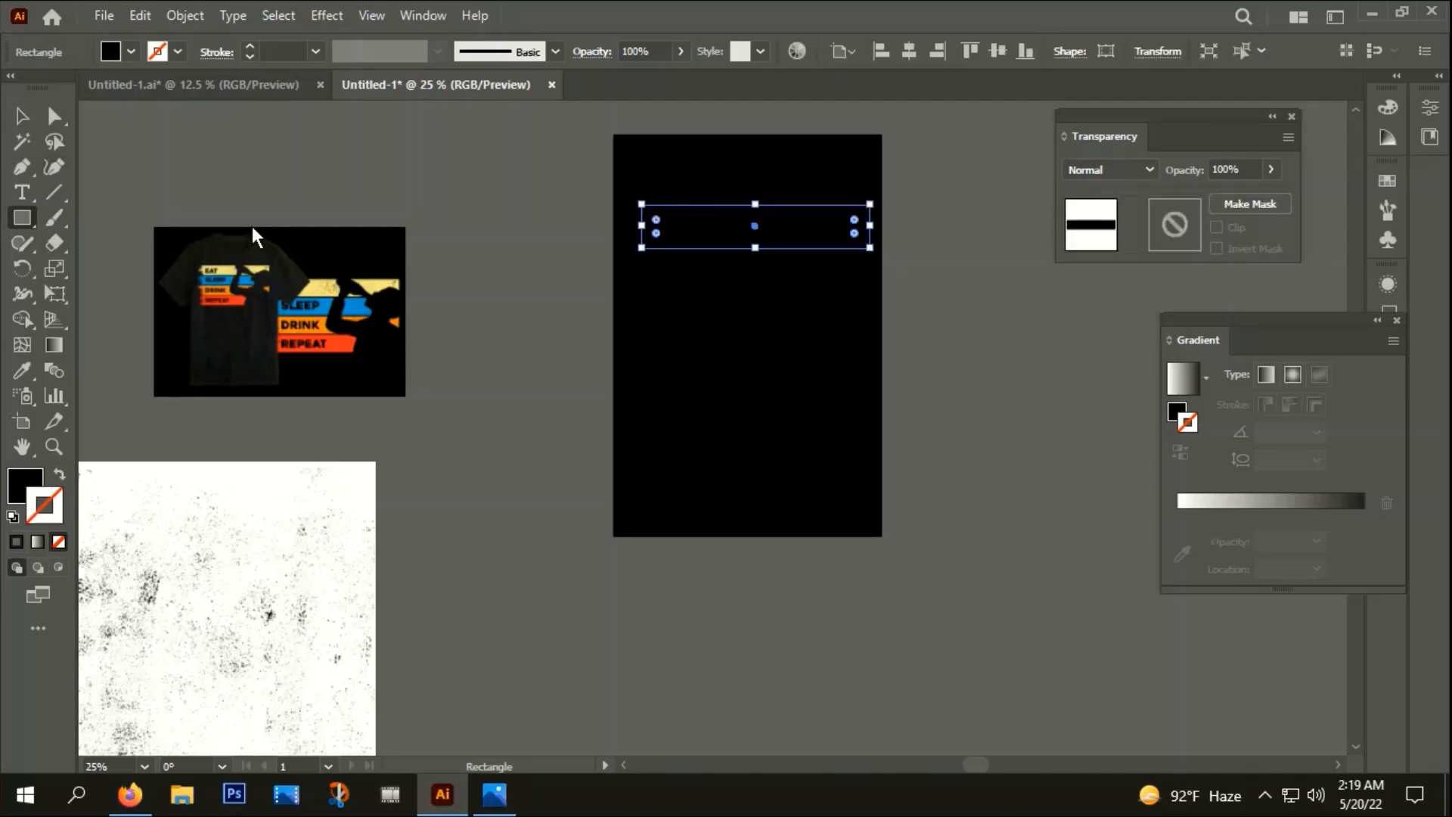
{"action": "left_click", "coordinate": [22, 370]}
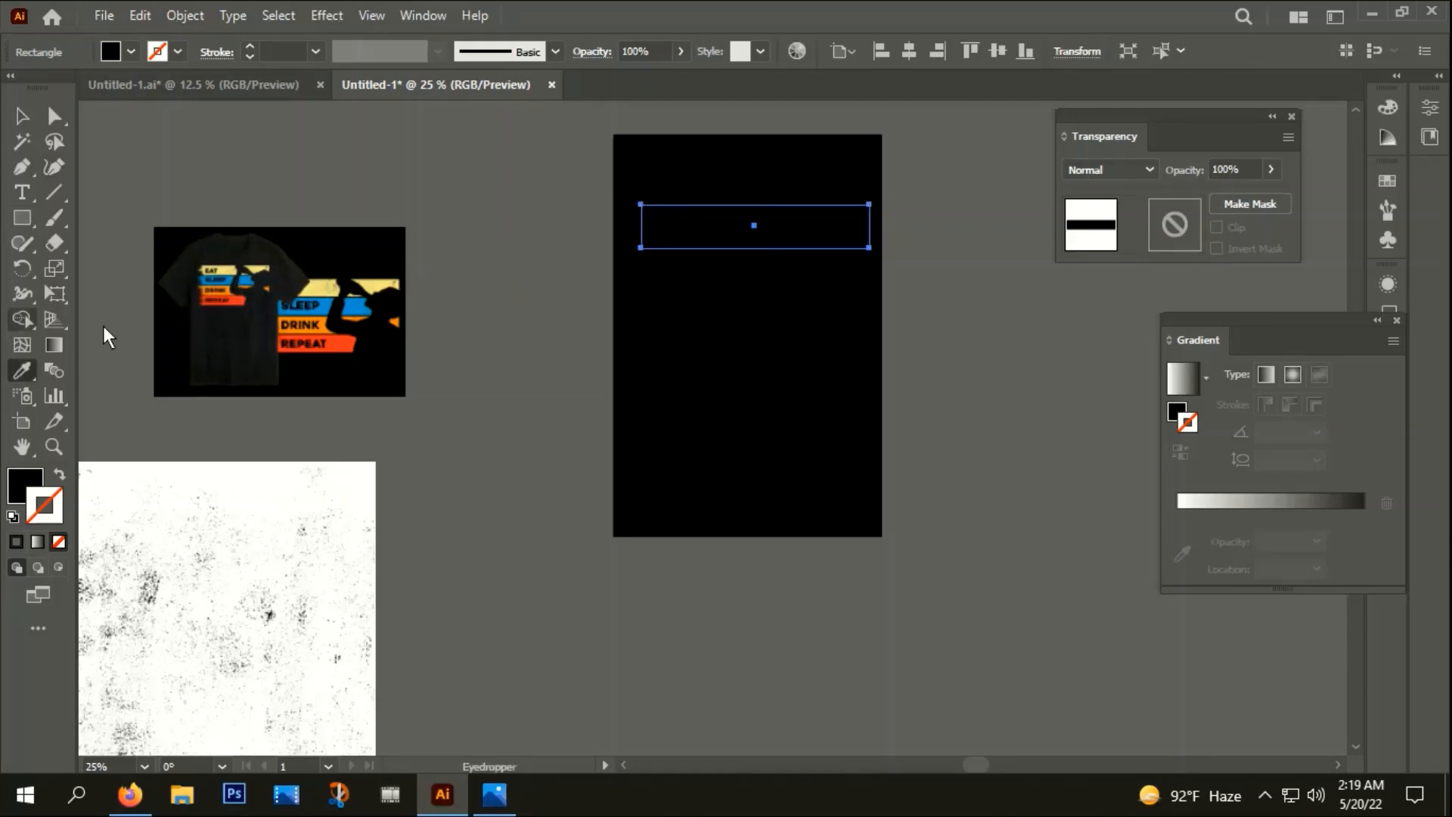
{"action": "left_click", "coordinate": [326, 292]}
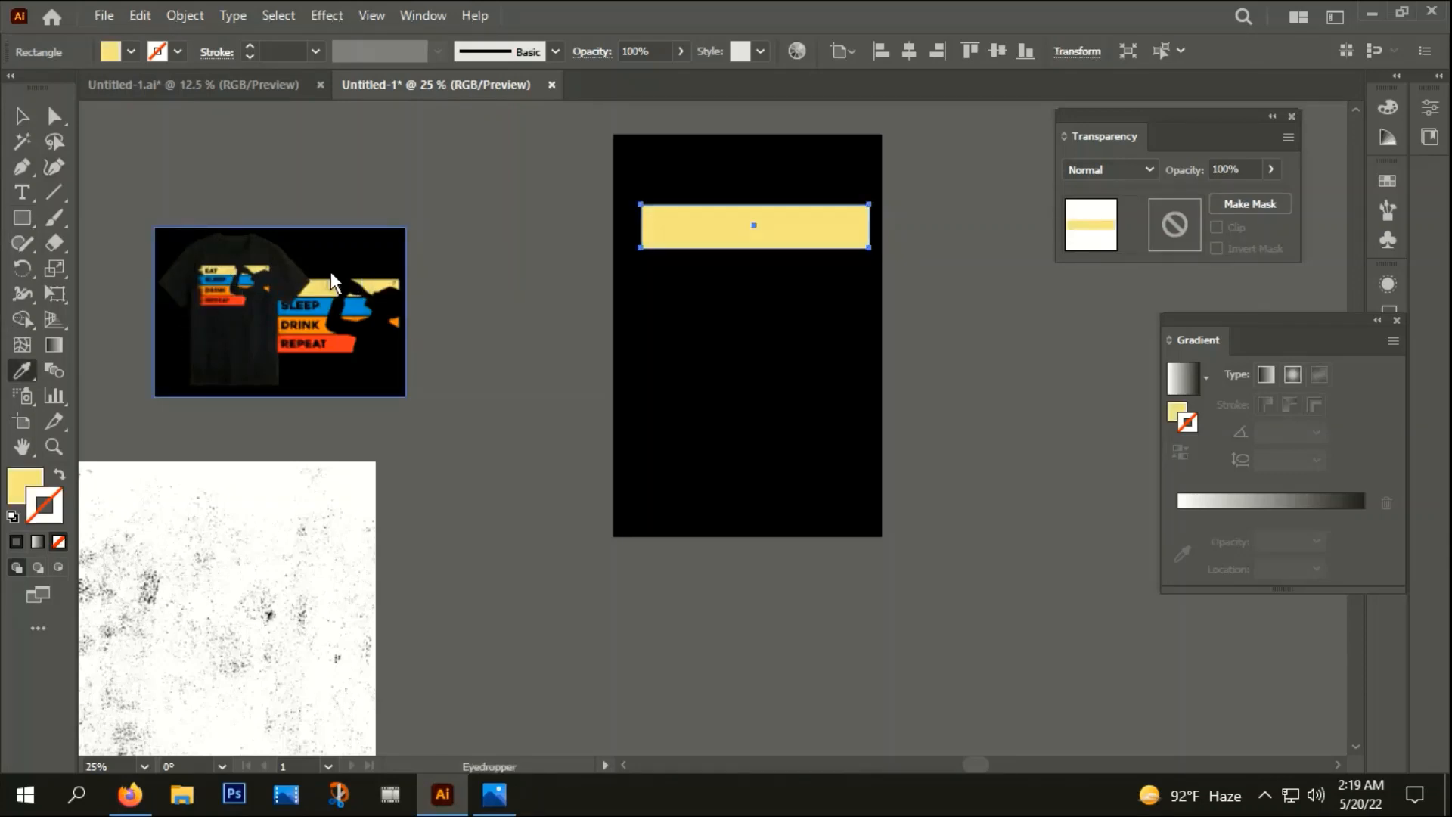
- Duplicate the yellow bar straight down by 2.11 in, leaving a narrow gap below the original
{"action": "left_click", "coordinate": [22, 116]}
{"action": "scroll", "coordinate": [757, 217], "scroll_direction": "up", "scroll_amount": 1, "text": "alt"}
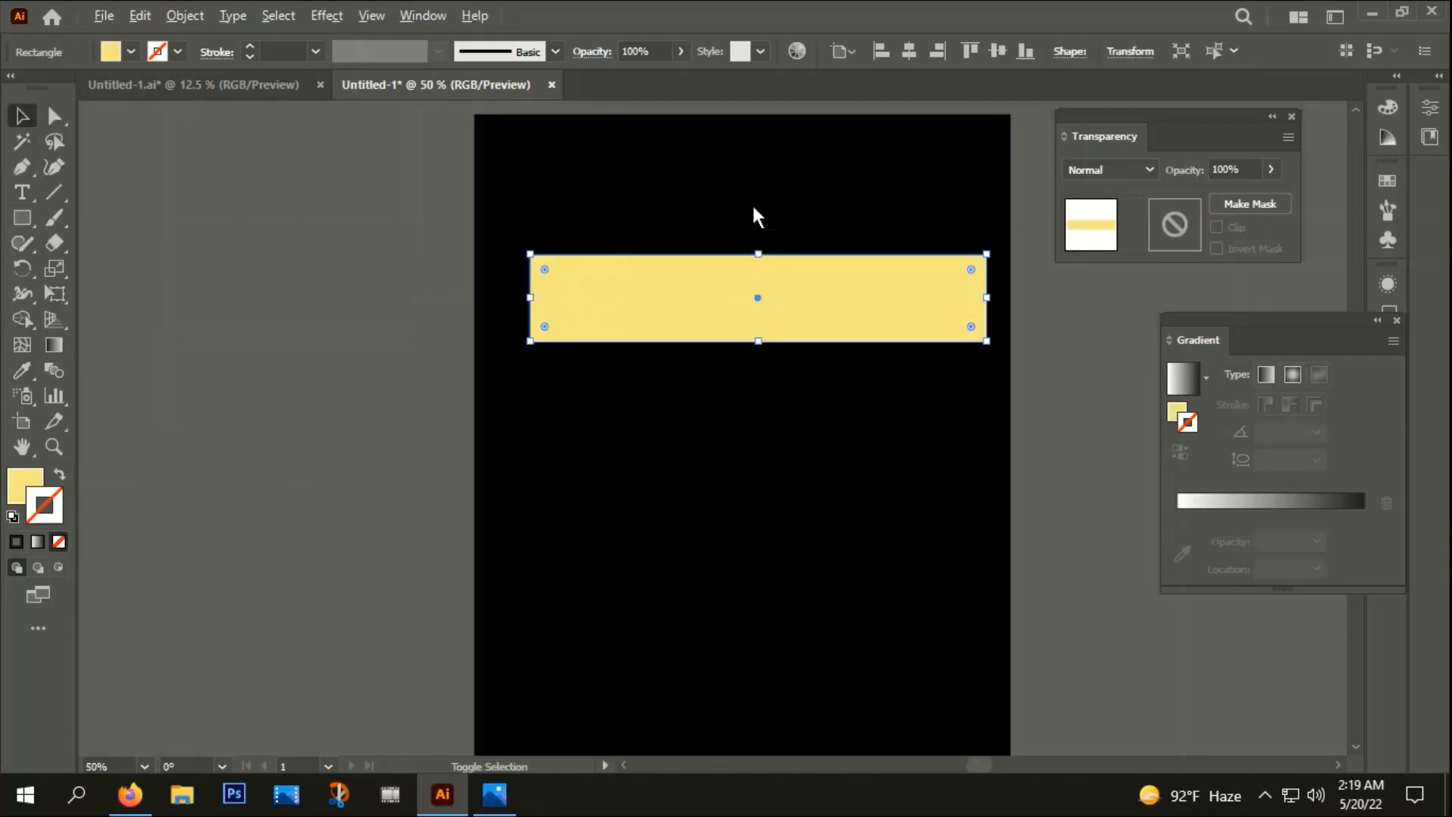
{"action": "scroll", "coordinate": [726, 353], "scroll_direction": "up", "scroll_amount": 1, "text": "alt"}
{"action": "left_click", "coordinate": [802, 509]}
{"action": "left_click_drag", "start_coordinate": [802, 509], "coordinate": [677, 433]}
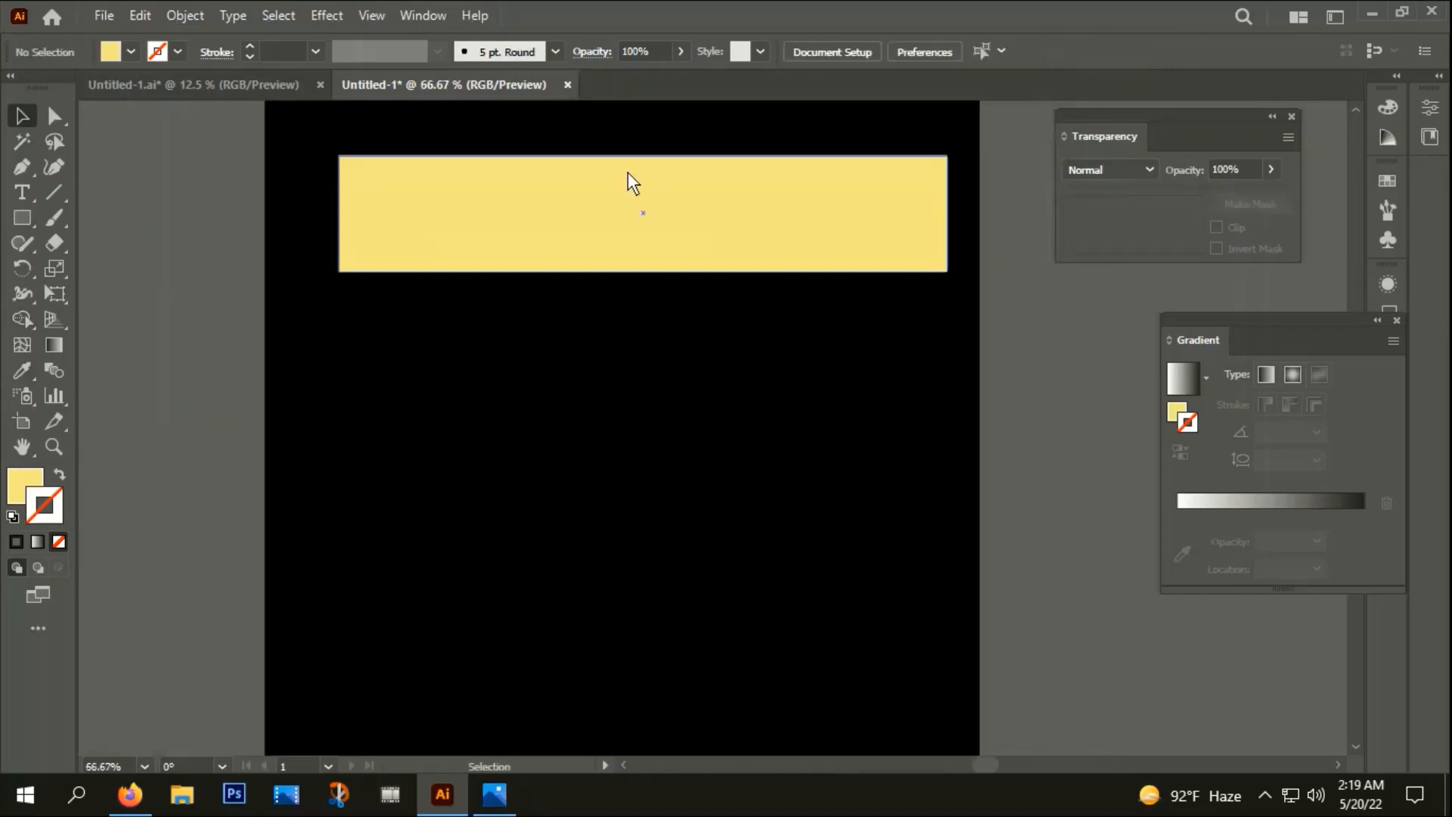
{"action": "left_click", "coordinate": [636, 194]}
{"action": "key", "text": "alt"}
{"action": "left_click_drag", "start_coordinate": [677, 214], "coordinate": [676, 342]}
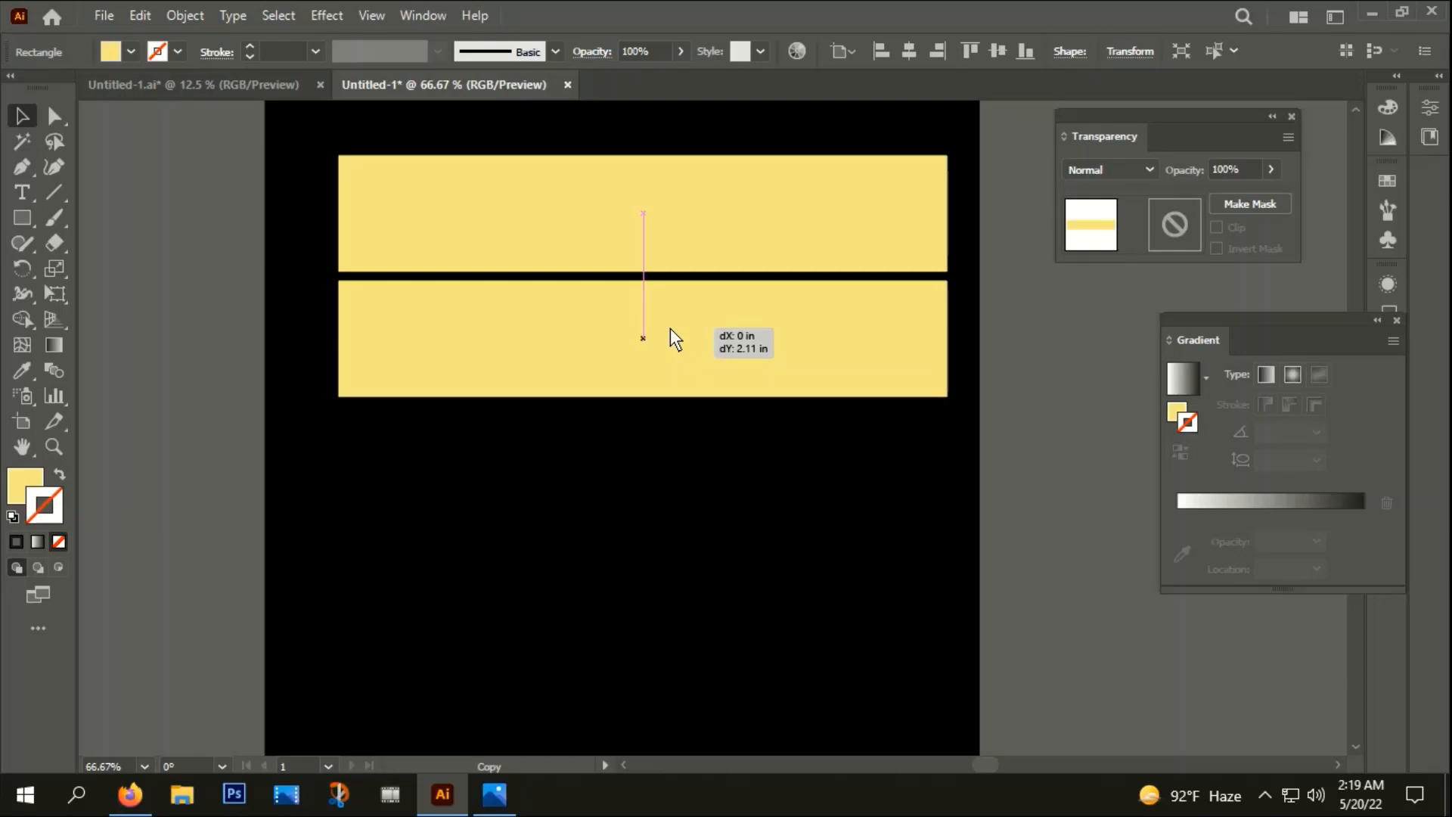
{"action": "left_click_drag", "start_coordinate": [676, 339], "coordinate": [676, 340]}
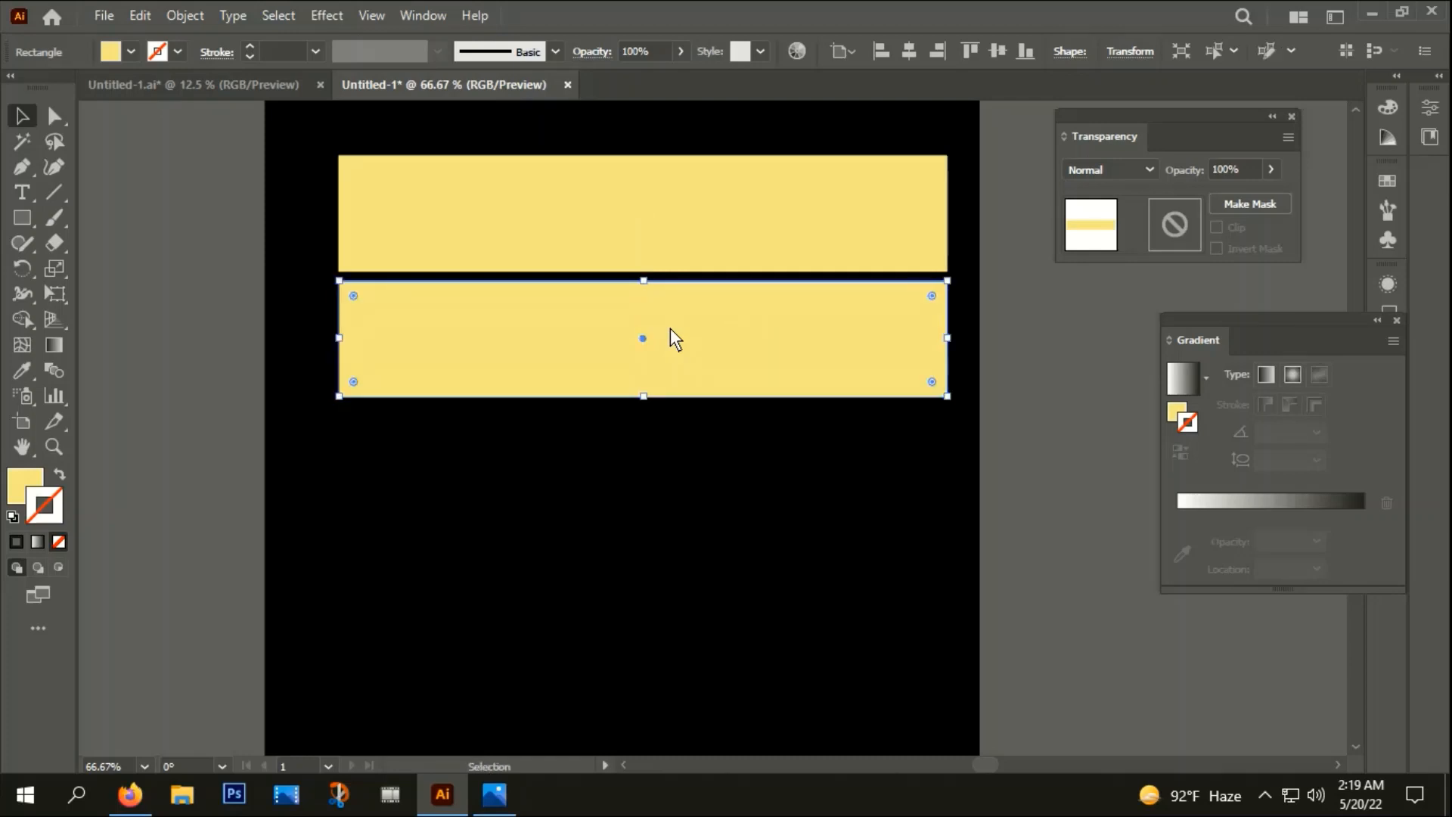
- Repeat the duplication twice to make a stack of four evenly spaced yellow bars
{"action": "key", "text": "ctrl"}
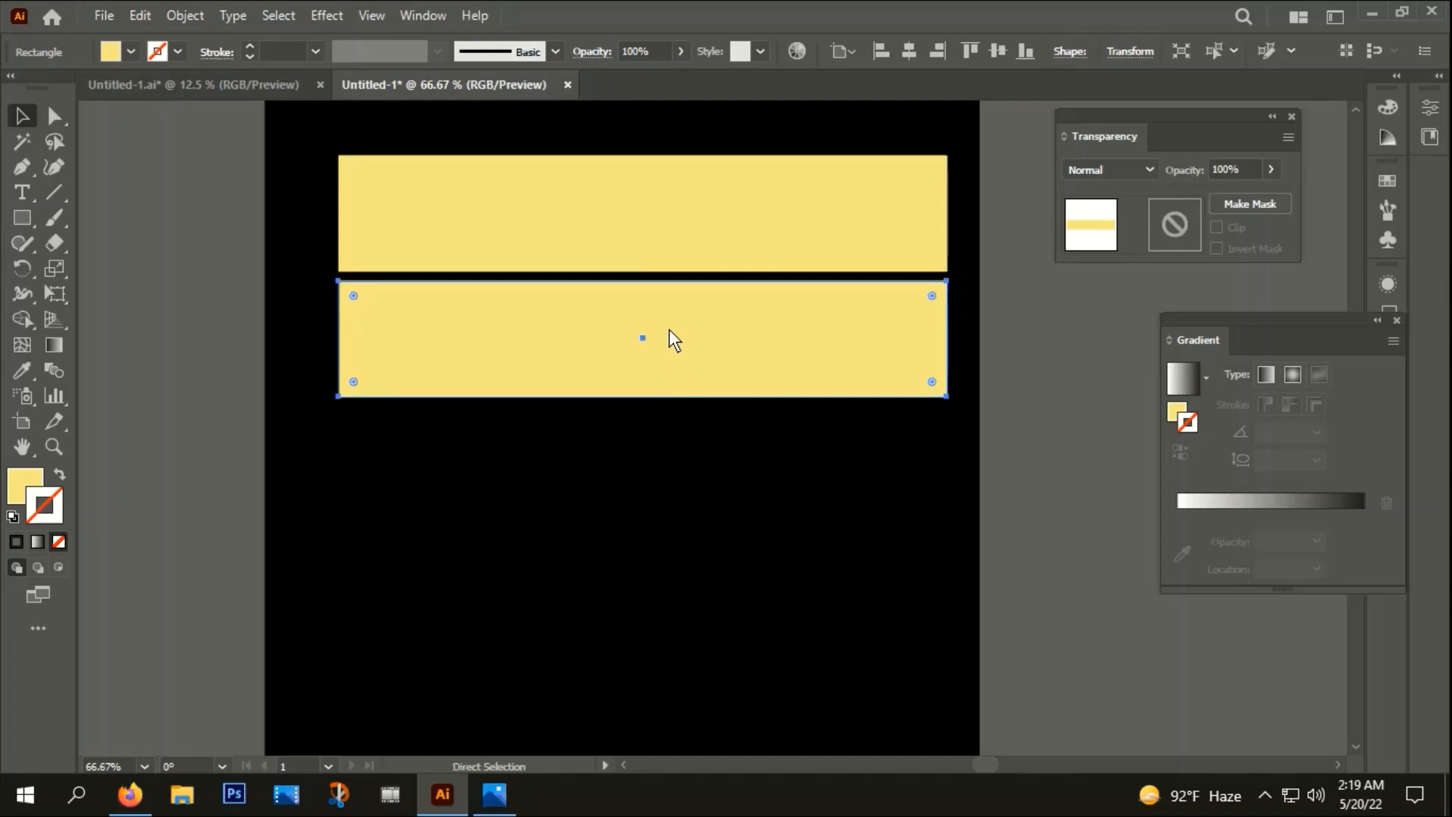
{"action": "key", "text": "ctrl+d"}
{"action": "key", "text": "ctrl+d"}
{"action": "scroll", "coordinate": [704, 401], "scroll_direction": "down", "scroll_amount": 2}
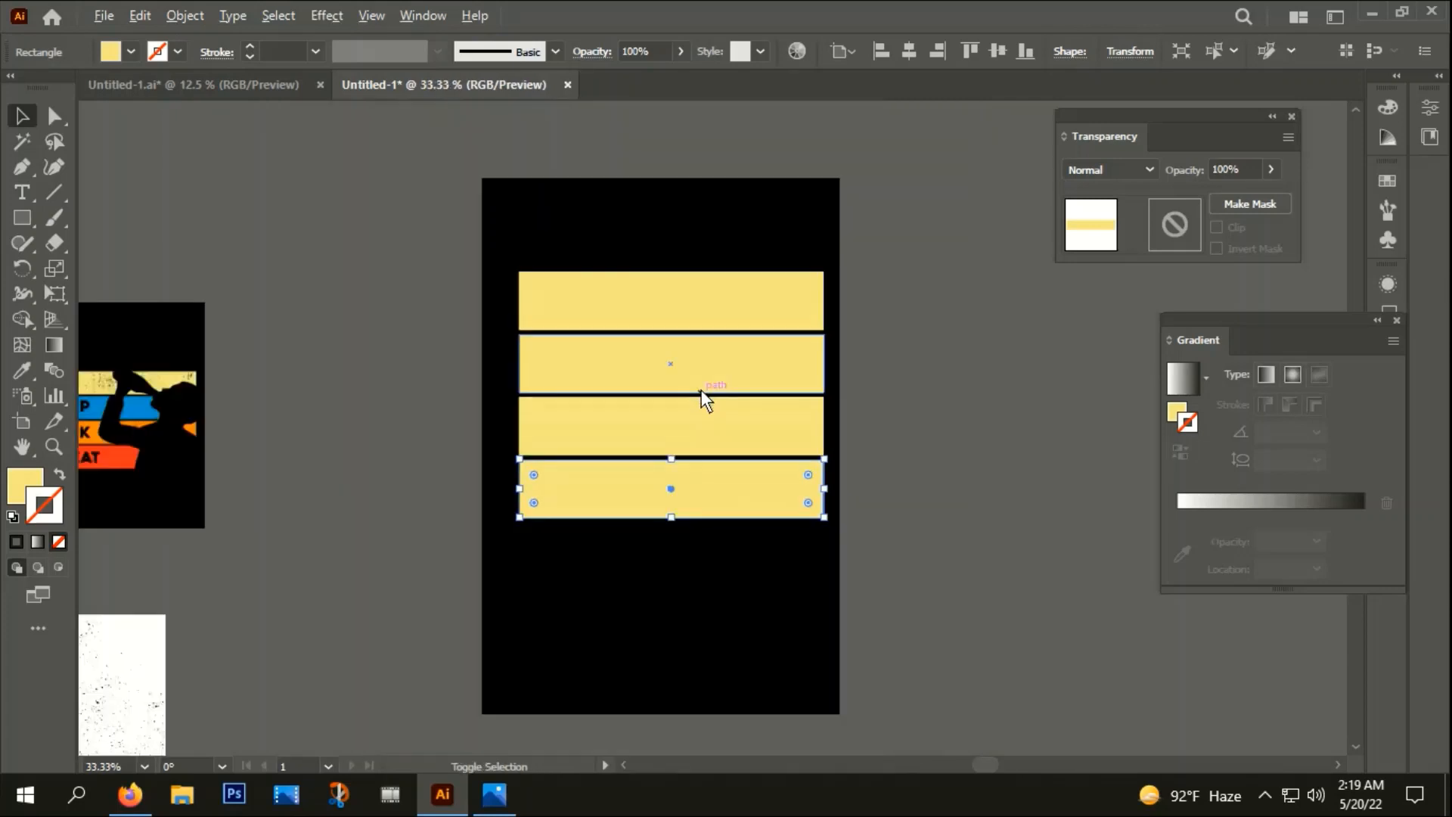
- Fill the second bar from the top with the blue sampled from the SLEEP stripe in the reference picture
{"action": "left_click", "coordinate": [982, 502]}
{"action": "scroll", "coordinate": [983, 502], "scroll_direction": "down", "scroll_amount": 1}
{"action": "left_click_drag", "start_coordinate": [832, 683], "coordinate": [979, 658]}
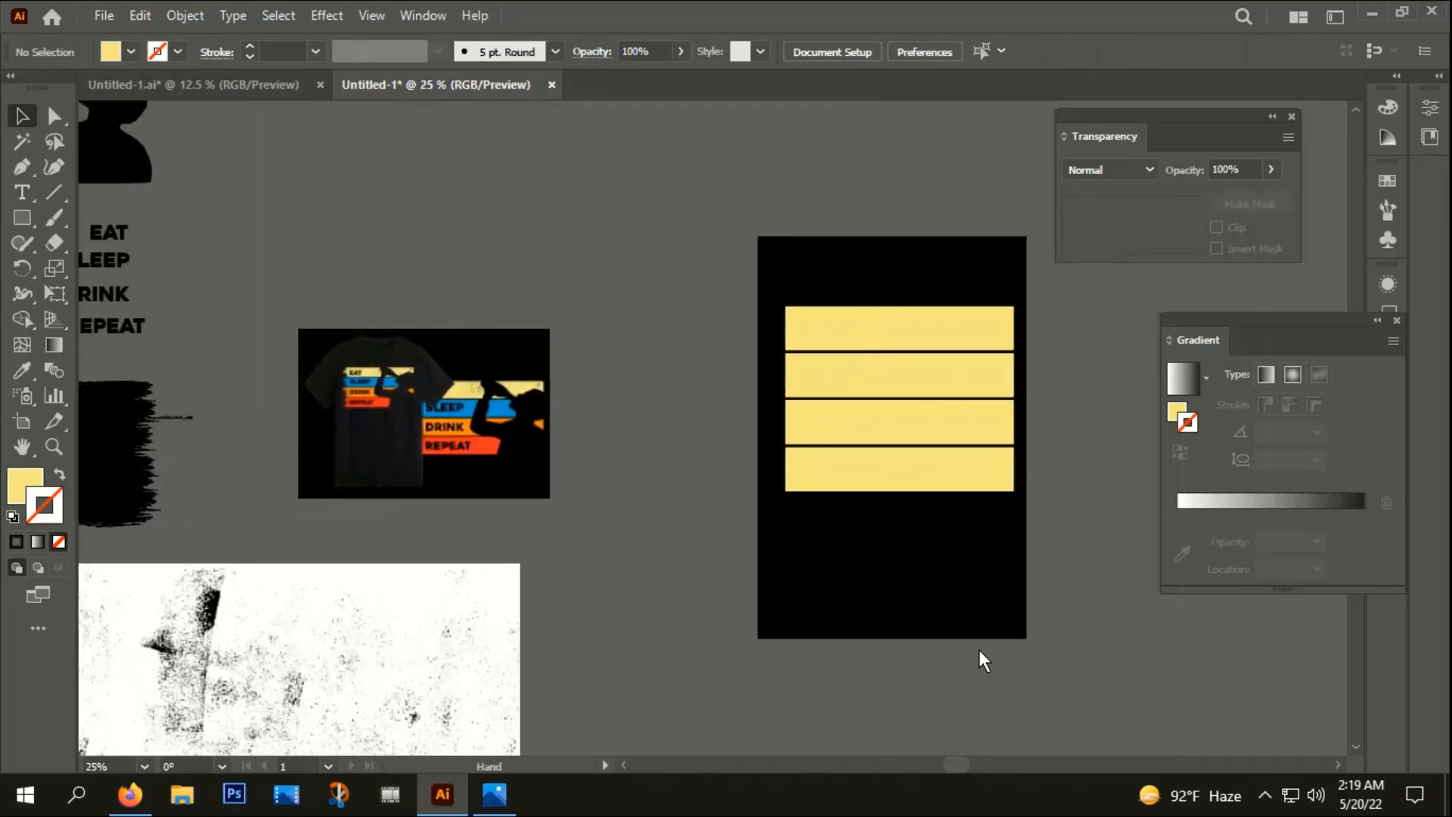
{"action": "left_click", "coordinate": [882, 344]}
{"action": "left_click", "coordinate": [869, 394]}
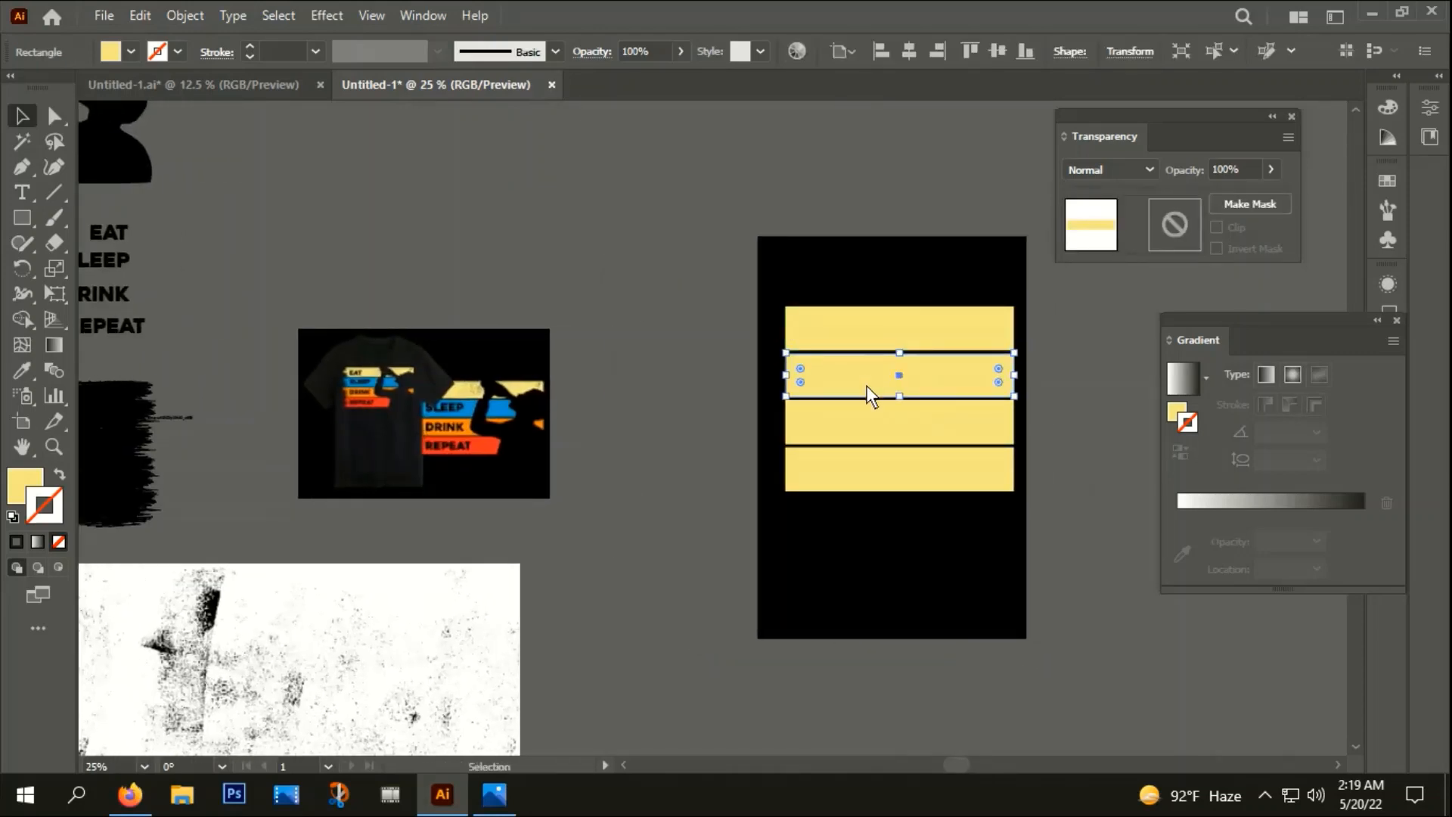
{"action": "key", "text": "i"}
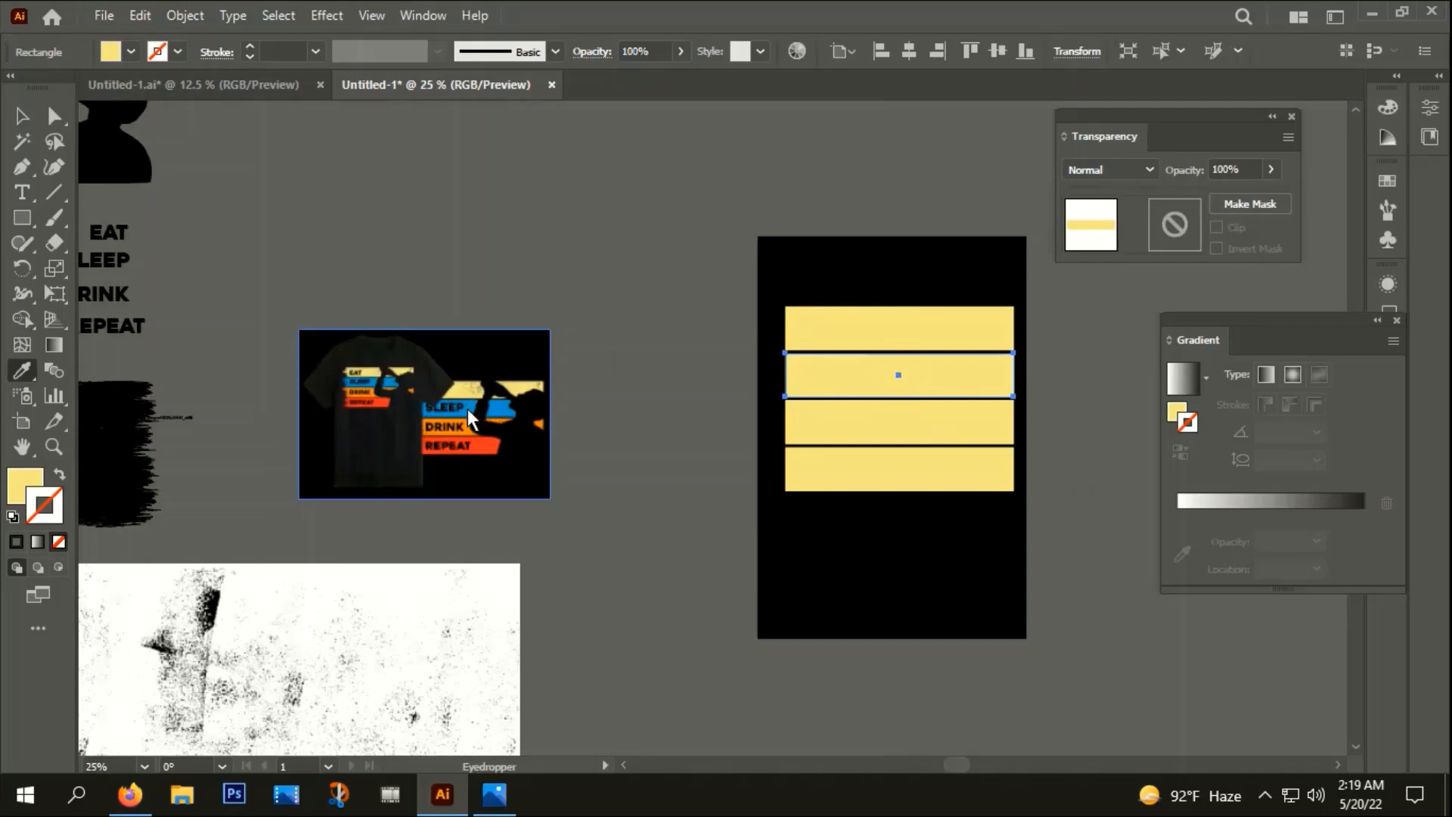
{"action": "left_click", "coordinate": [468, 413]}
{"action": "left_click", "coordinate": [14, 114]}
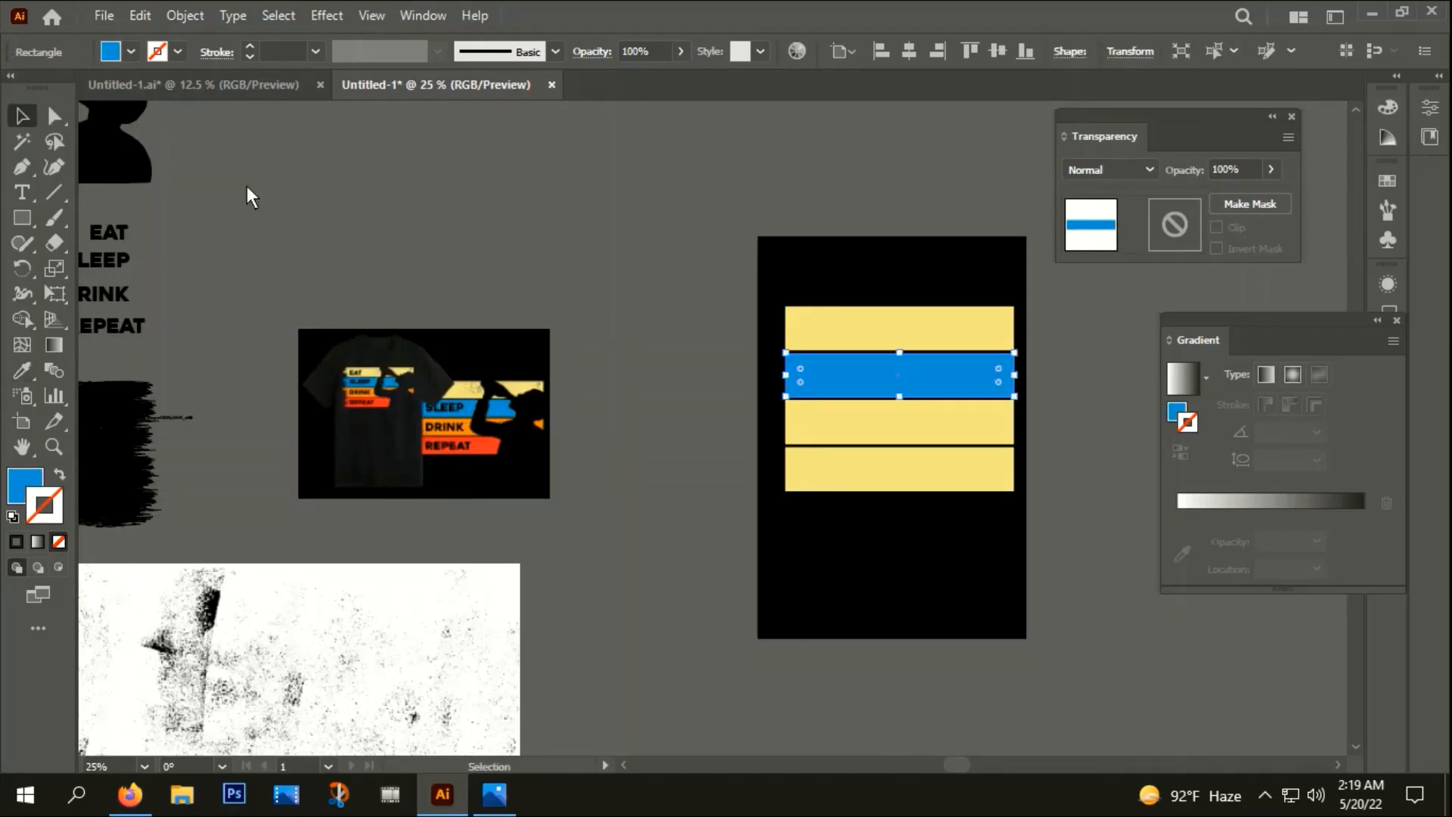
- Fill the third bar with the orange and the fourth bar with the red-orange sampled from the reference picture's matching stripes
{"action": "left_click", "coordinate": [943, 424]}
{"action": "key", "text": "i"}
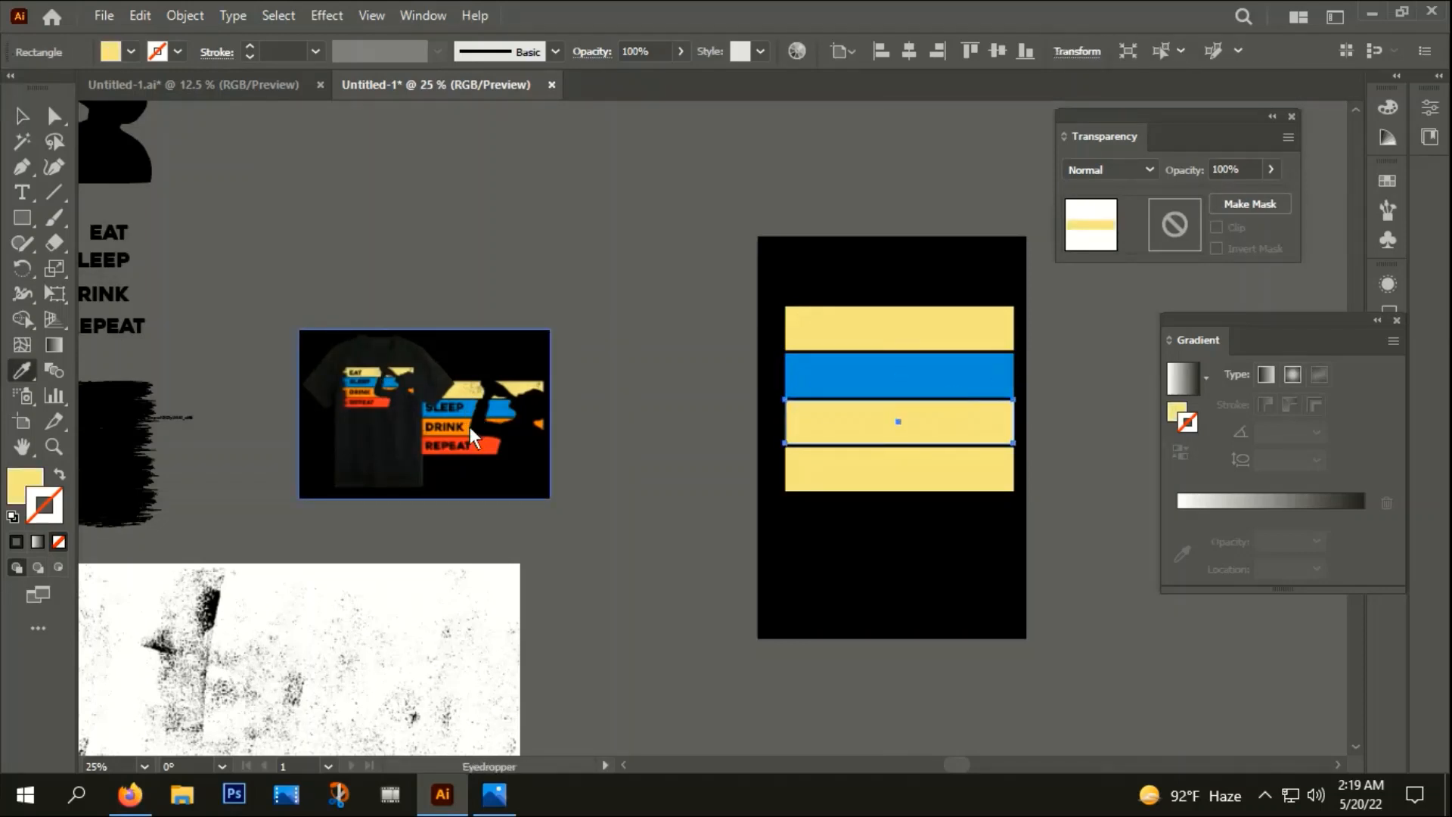
{"action": "left_click", "coordinate": [470, 428]}
{"action": "left_click", "coordinate": [22, 115]}
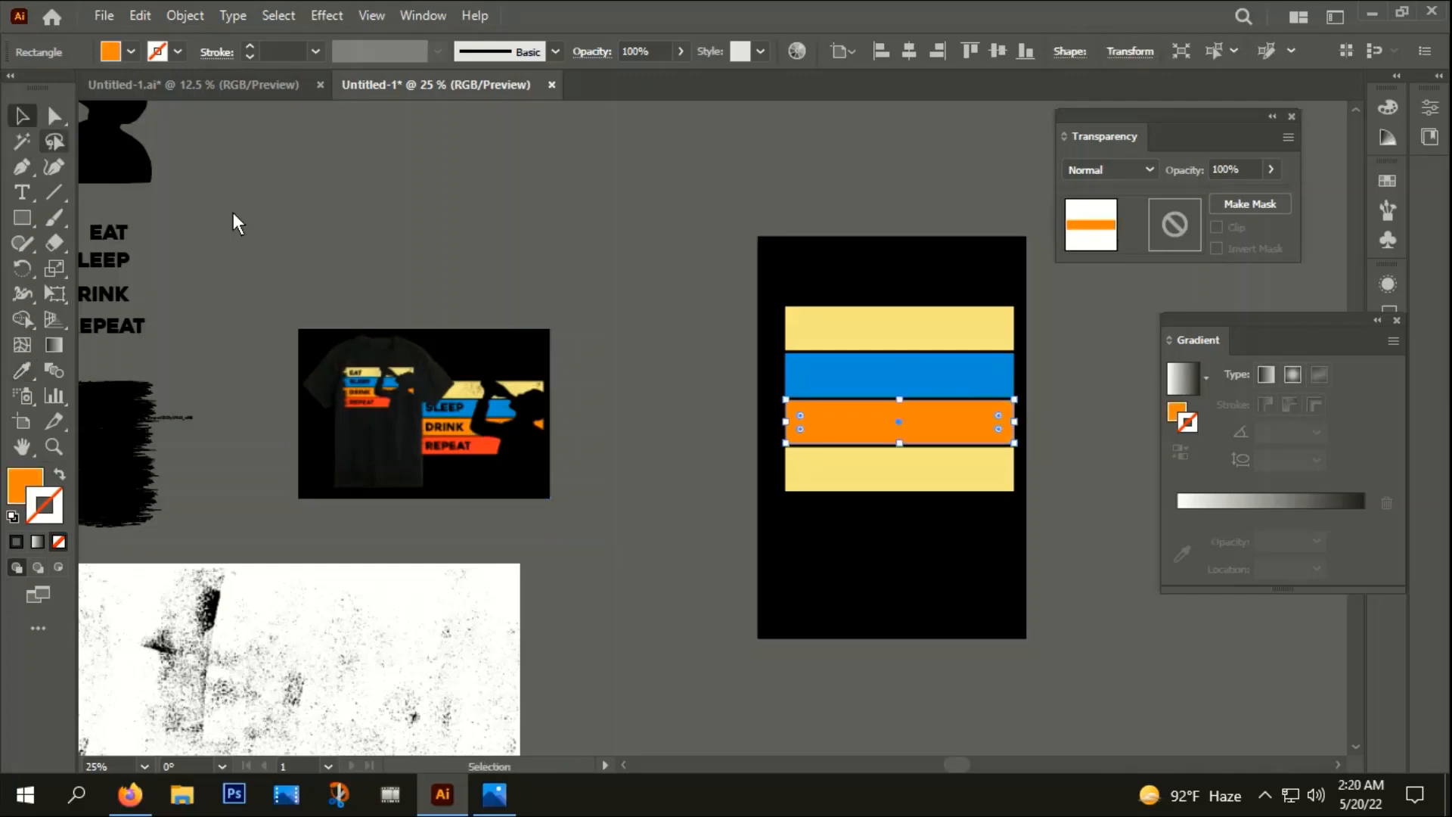
{"action": "left_click", "coordinate": [930, 484]}
{"action": "key", "text": "i"}
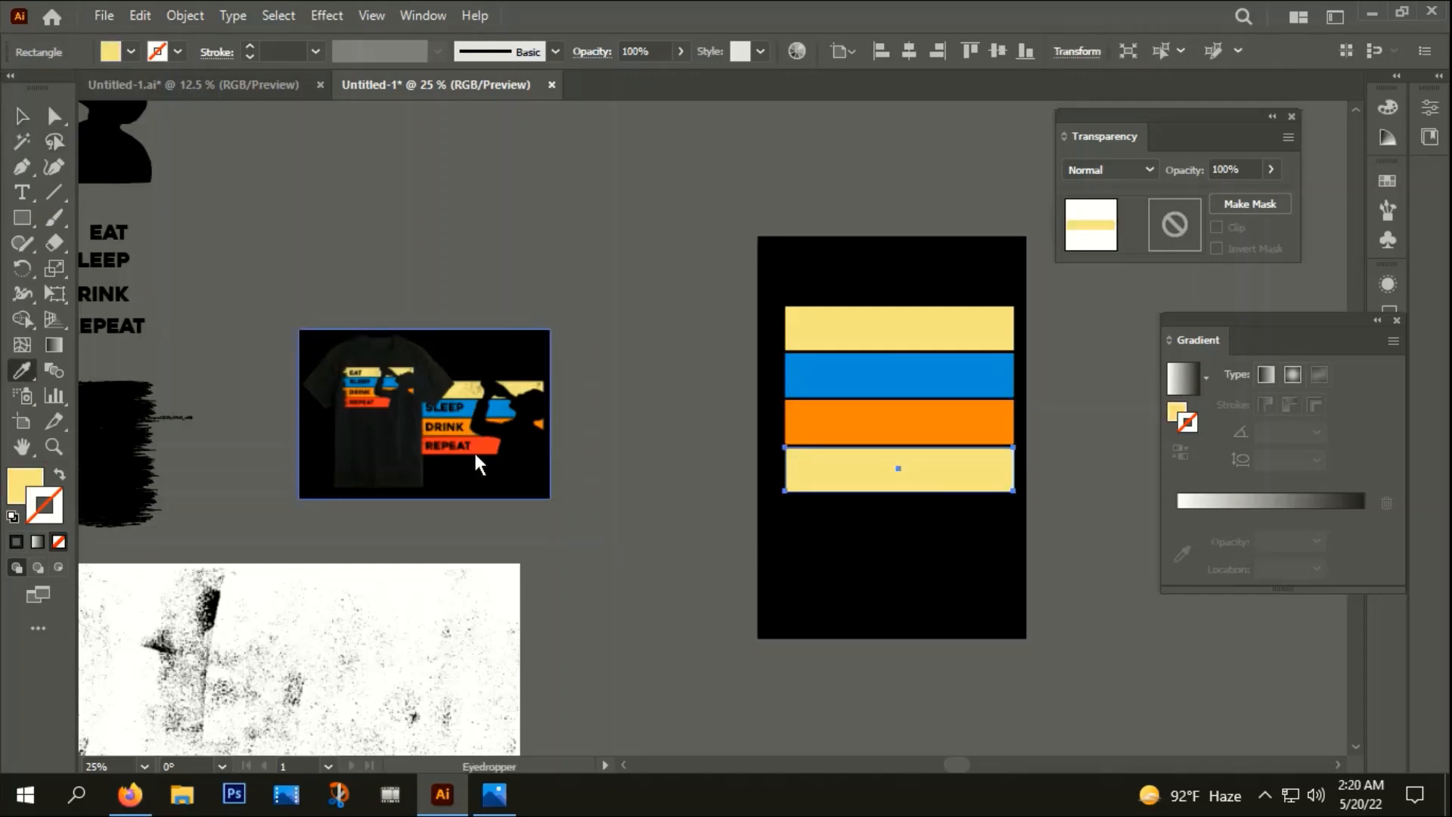
{"action": "left_click", "coordinate": [492, 454]}
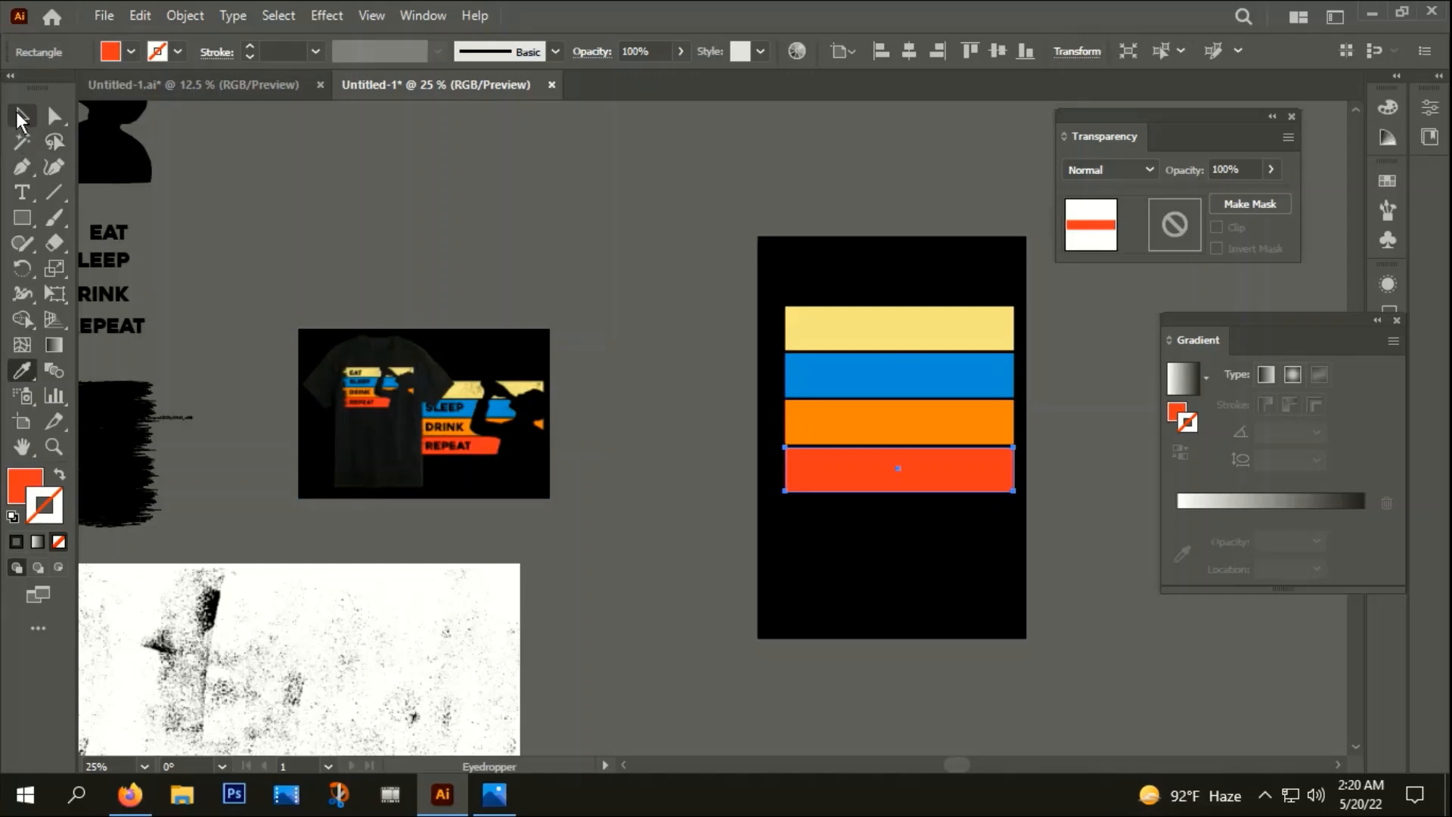
{"action": "left_click", "coordinate": [21, 115]}
- Group the four coloured bars and deselect them
{"action": "left_click_drag", "start_coordinate": [791, 234], "coordinate": [959, 515]}
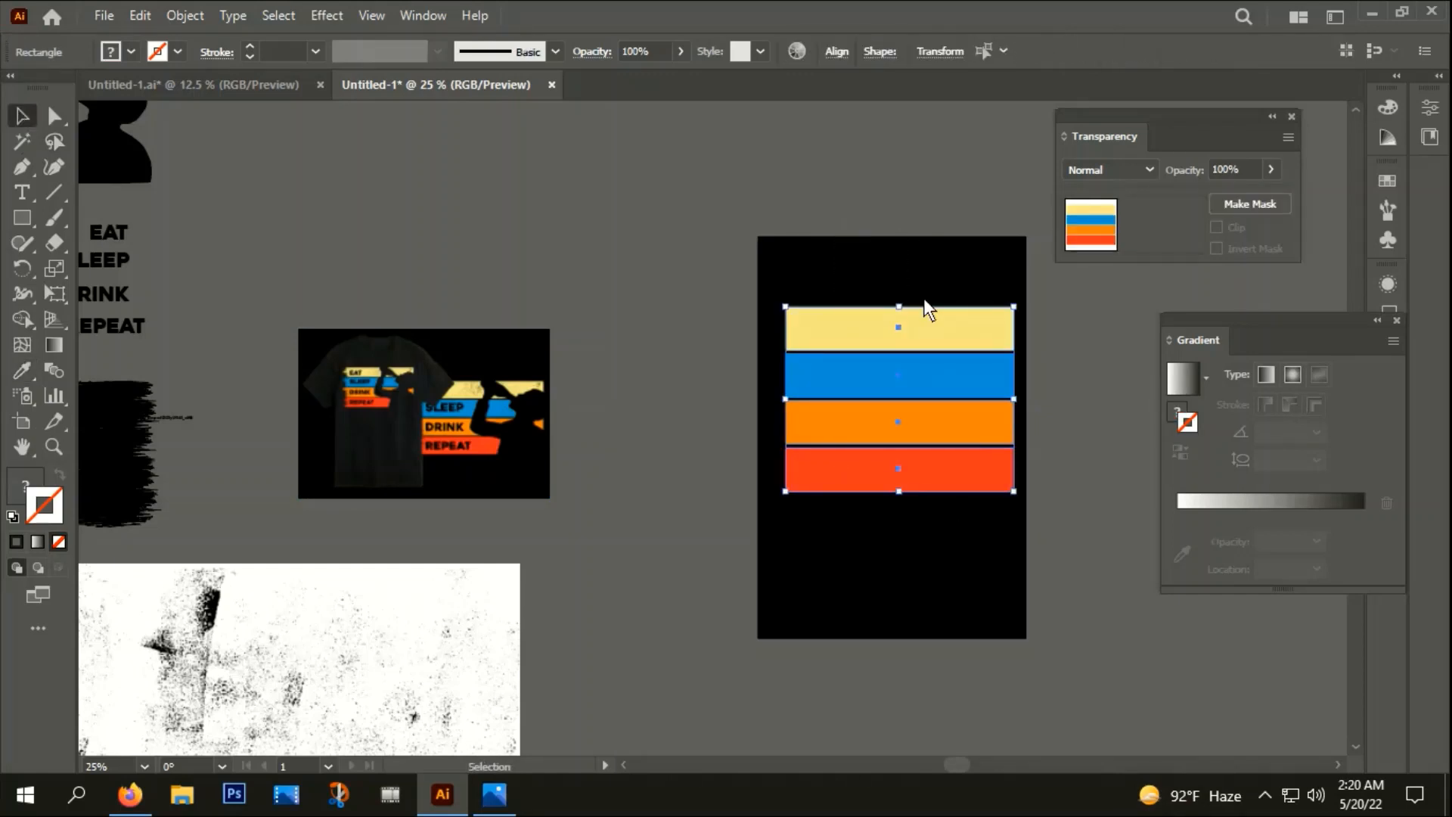
{"action": "right_click", "coordinate": [929, 310]}
{"action": "left_click", "coordinate": [919, 459]}
{"action": "left_click", "coordinate": [865, 684]}
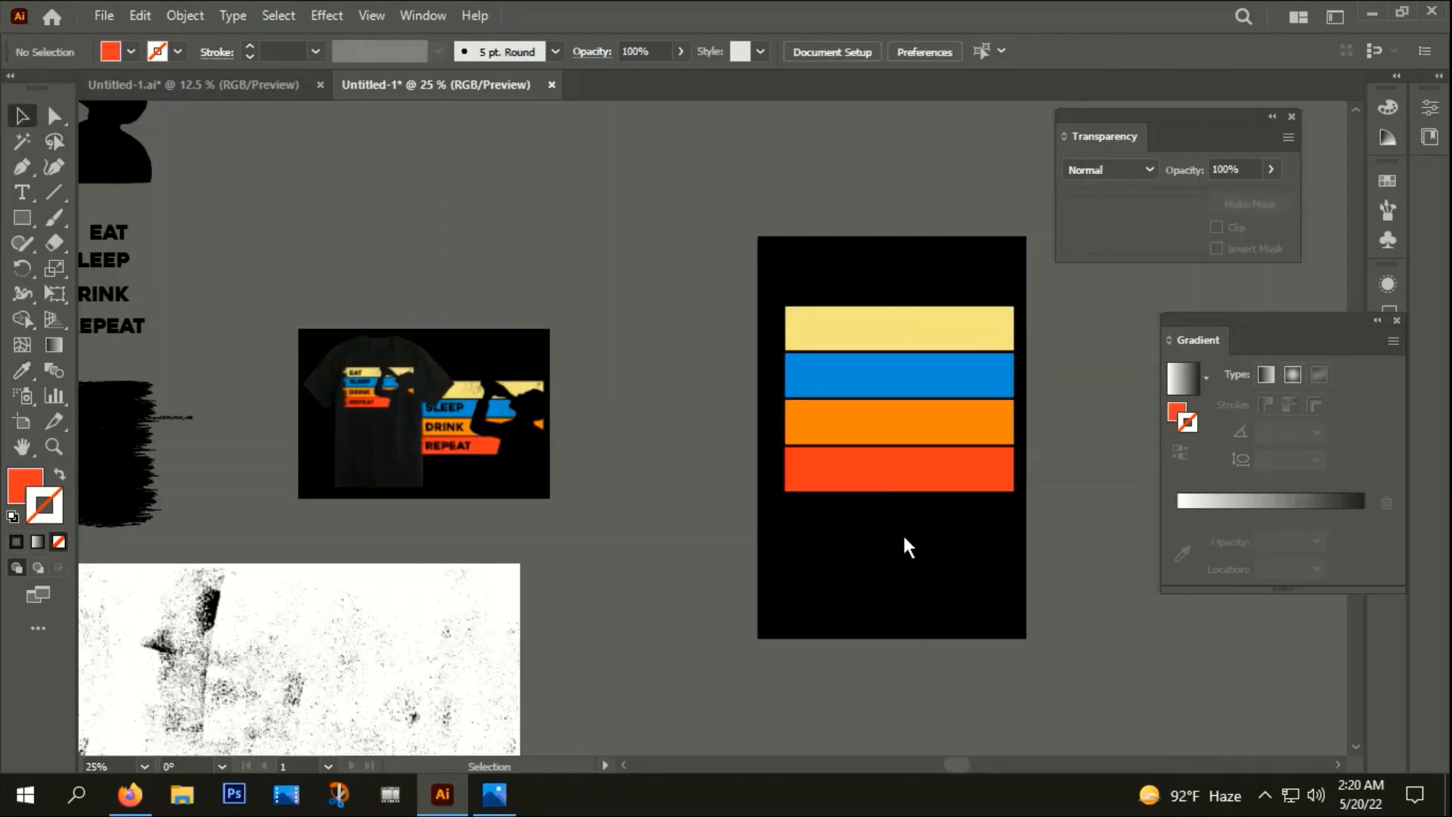
- Examine the silhouette, lettering and grunge texture artwork placed beside the artboard
{"action": "scroll", "coordinate": [905, 522], "scroll_direction": "down", "scroll_amount": 1}
{"action": "left_click_drag", "start_coordinate": [915, 589], "coordinate": [853, 524]}
{"action": "scroll", "coordinate": [841, 466], "scroll_direction": "up", "scroll_amount": 1}
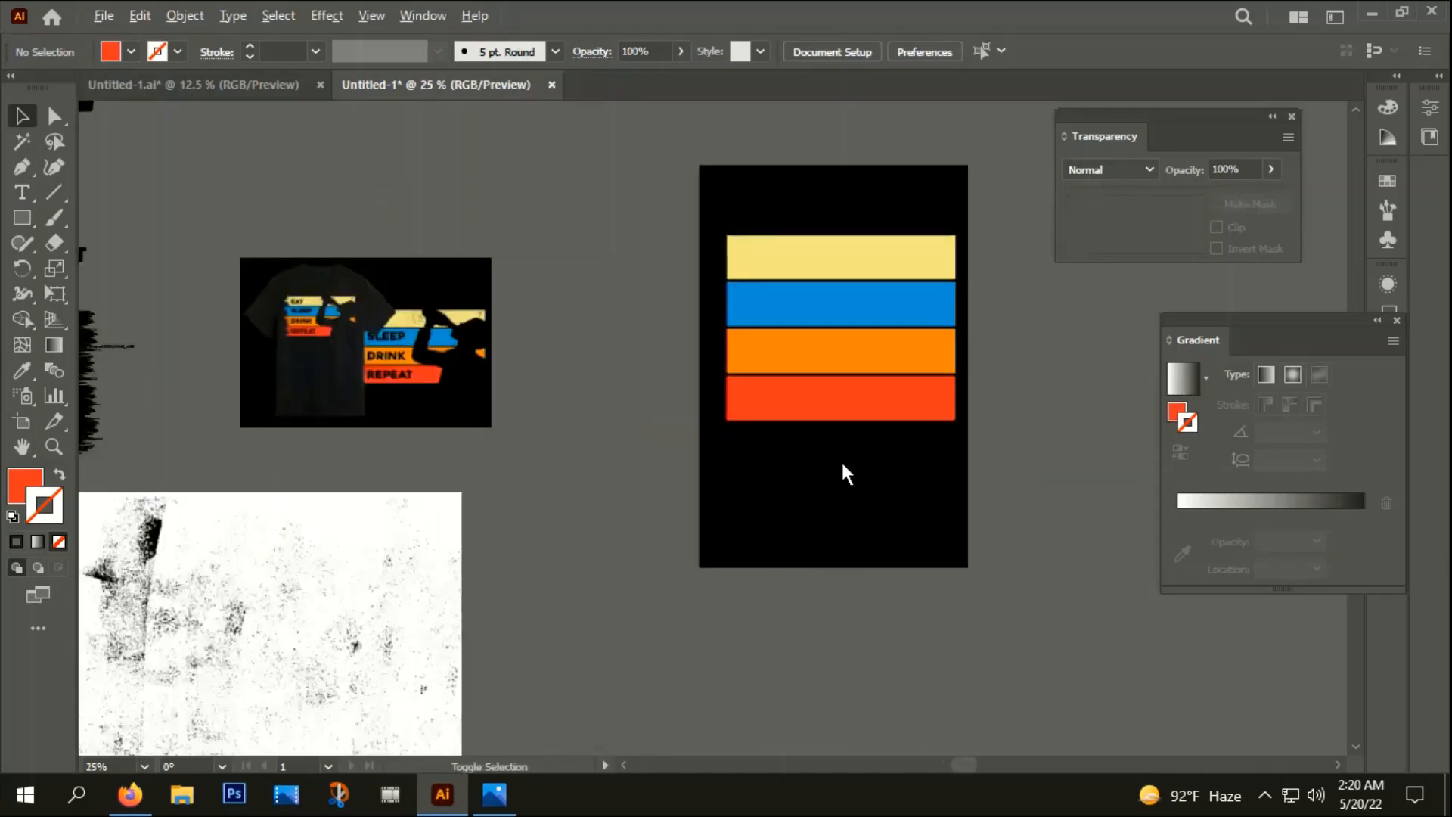
{"action": "left_click_drag", "start_coordinate": [595, 467], "coordinate": [688, 433]}
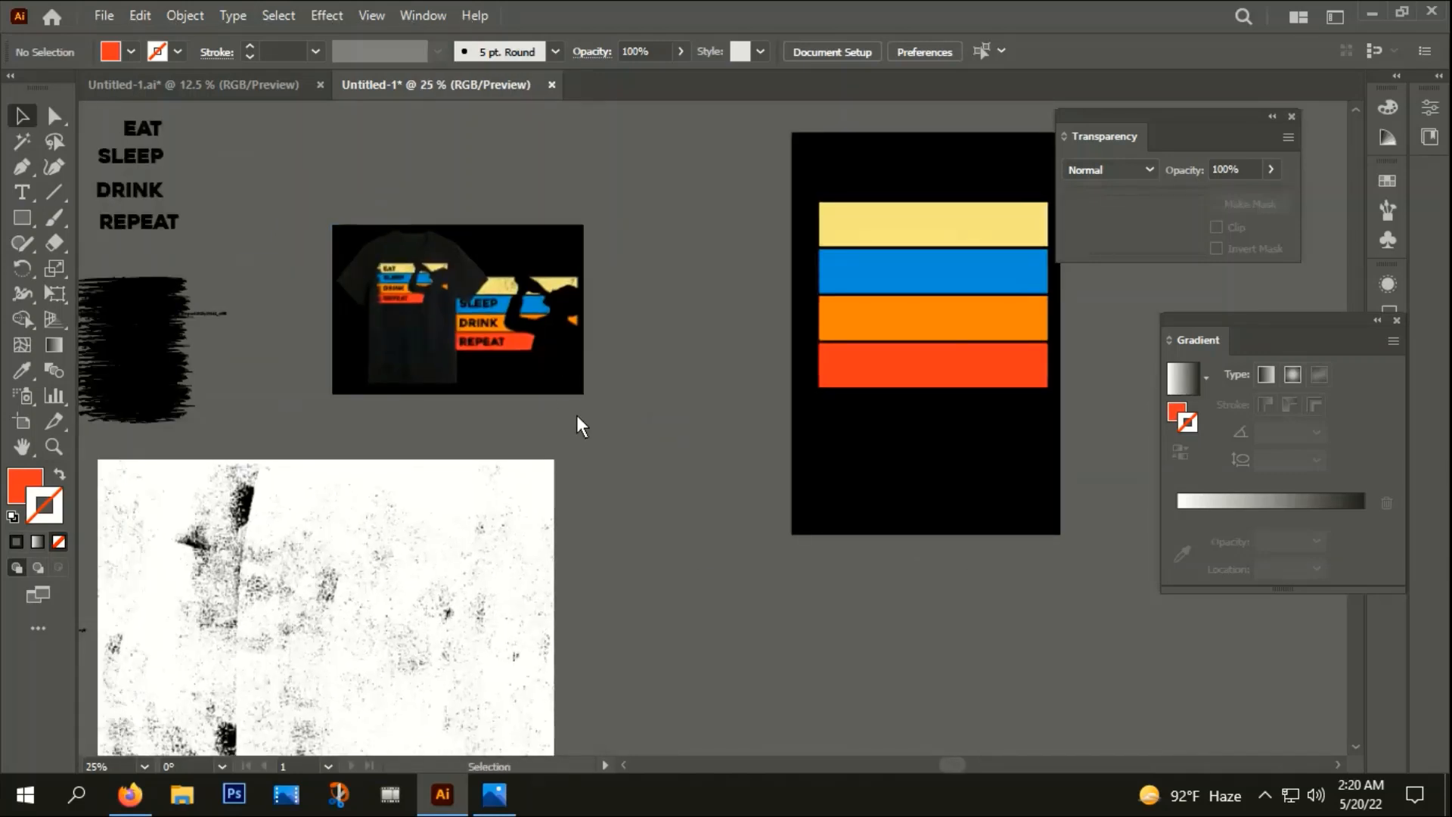
{"action": "scroll", "coordinate": [576, 412], "scroll_direction": "down", "scroll_amount": 1}
{"action": "left_click_drag", "start_coordinate": [707, 534], "coordinate": [915, 532]}
{"action": "scroll", "coordinate": [809, 483], "scroll_direction": "down", "scroll_amount": 1}
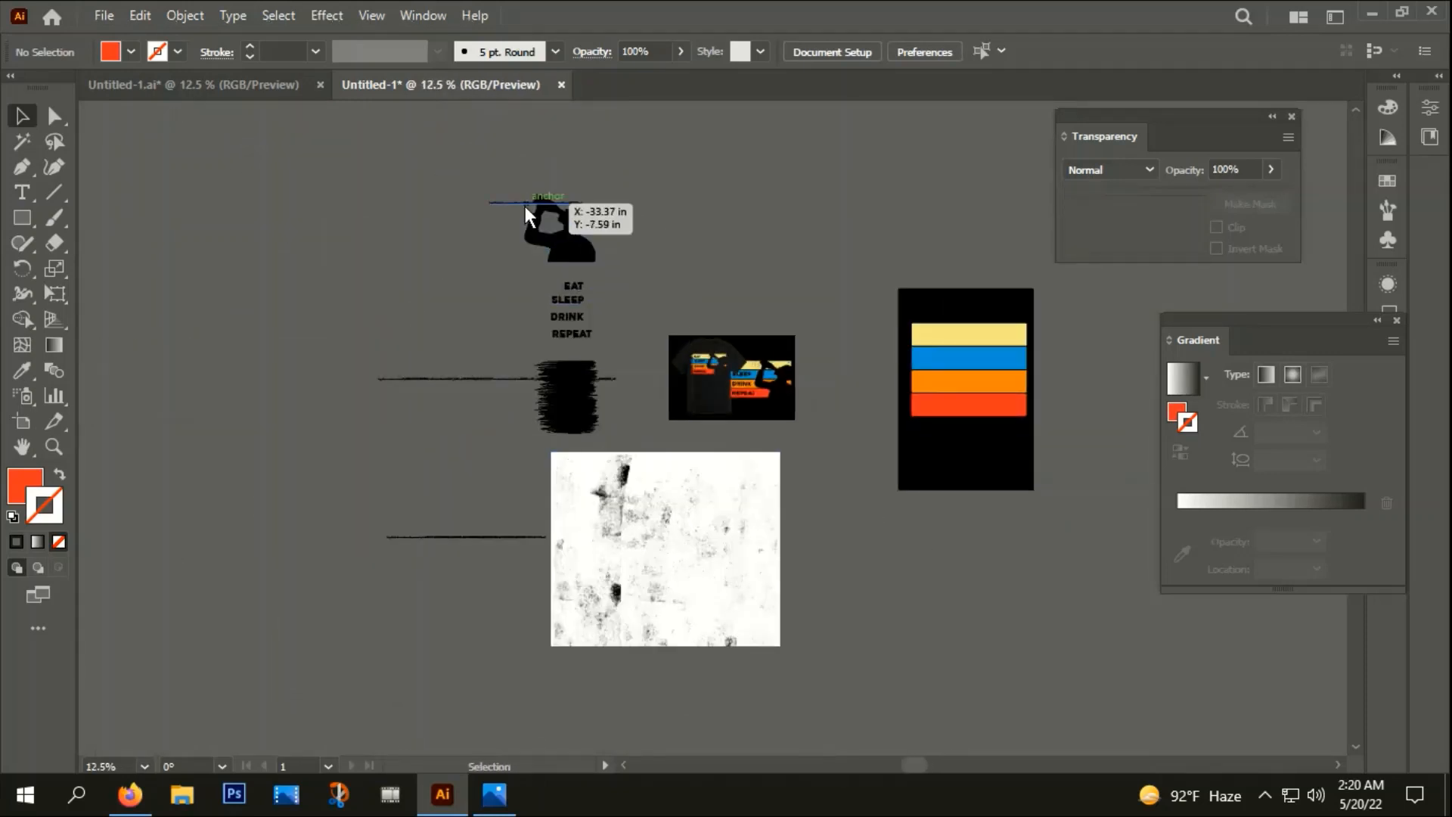
{"action": "left_click", "coordinate": [501, 204]}
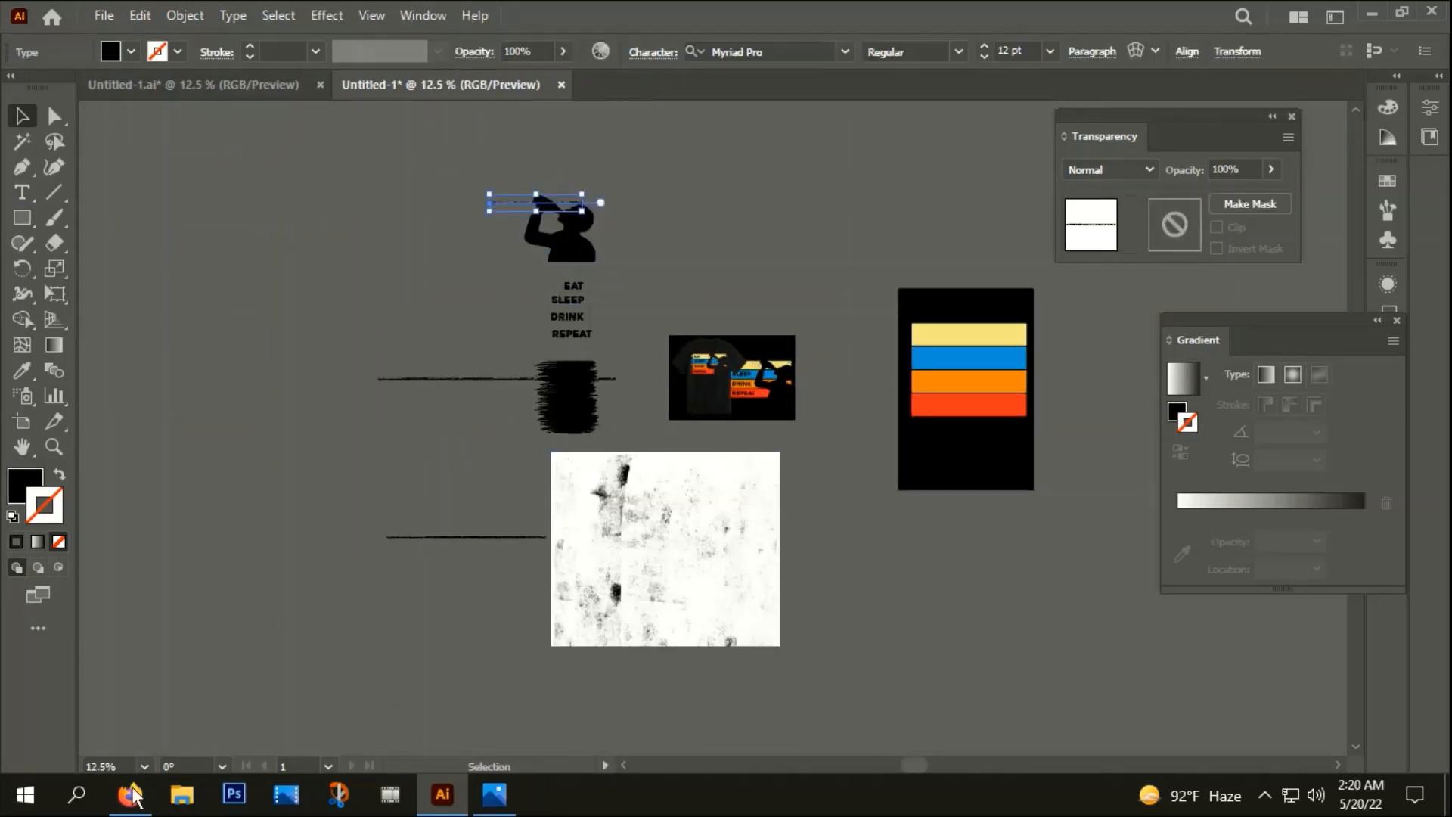
{"action": "left_click", "coordinate": [130, 795]}
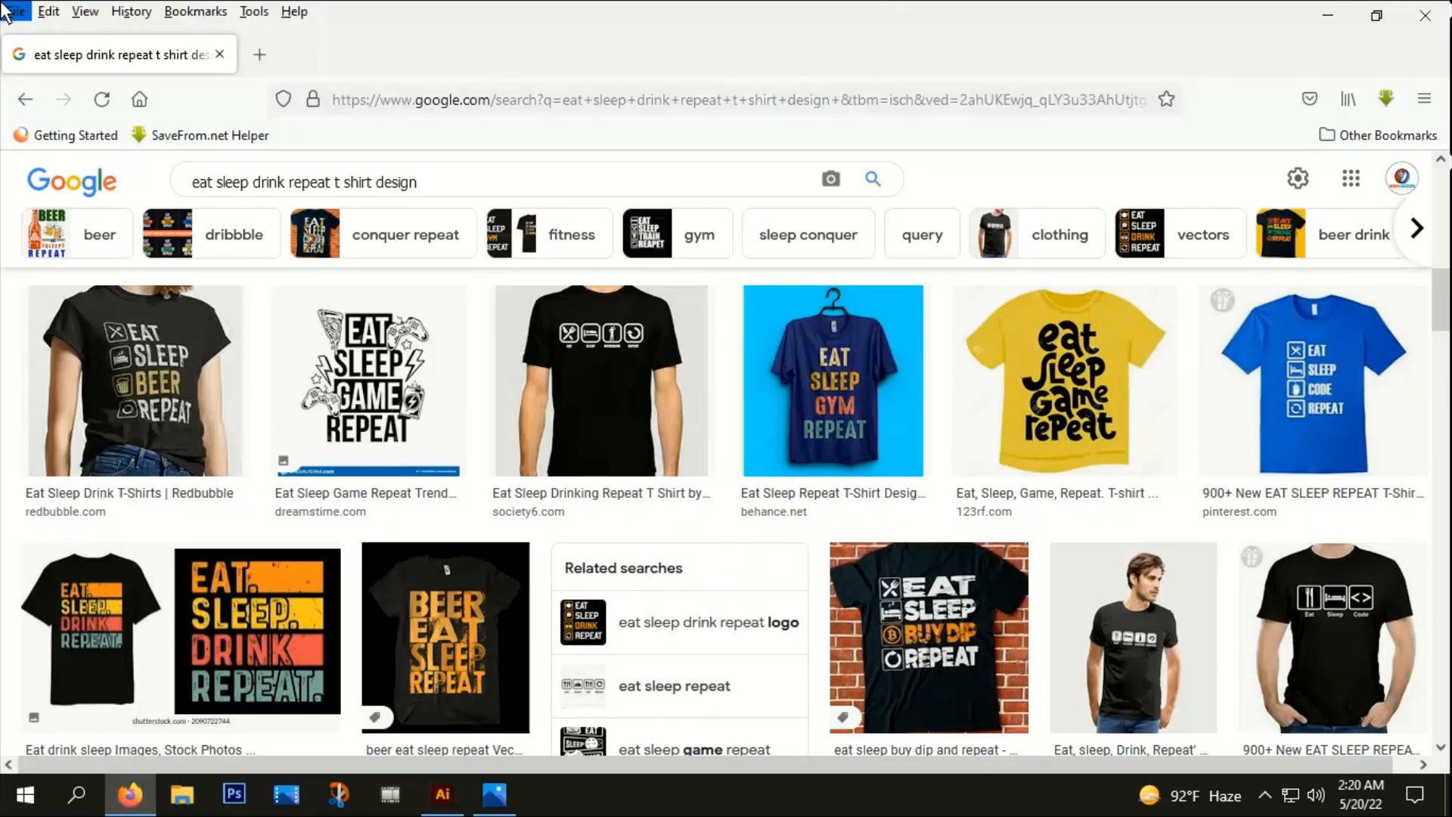
{"action": "left_click", "coordinate": [259, 55]}
{"action": "left_click", "coordinate": [342, 100]}
{"action": "type", "text": "https://thumbs.dreamstime.com/b/man-drinking-beer-silhouette-vector-man-drinking-beer-silhouette-107179598.jpg"}
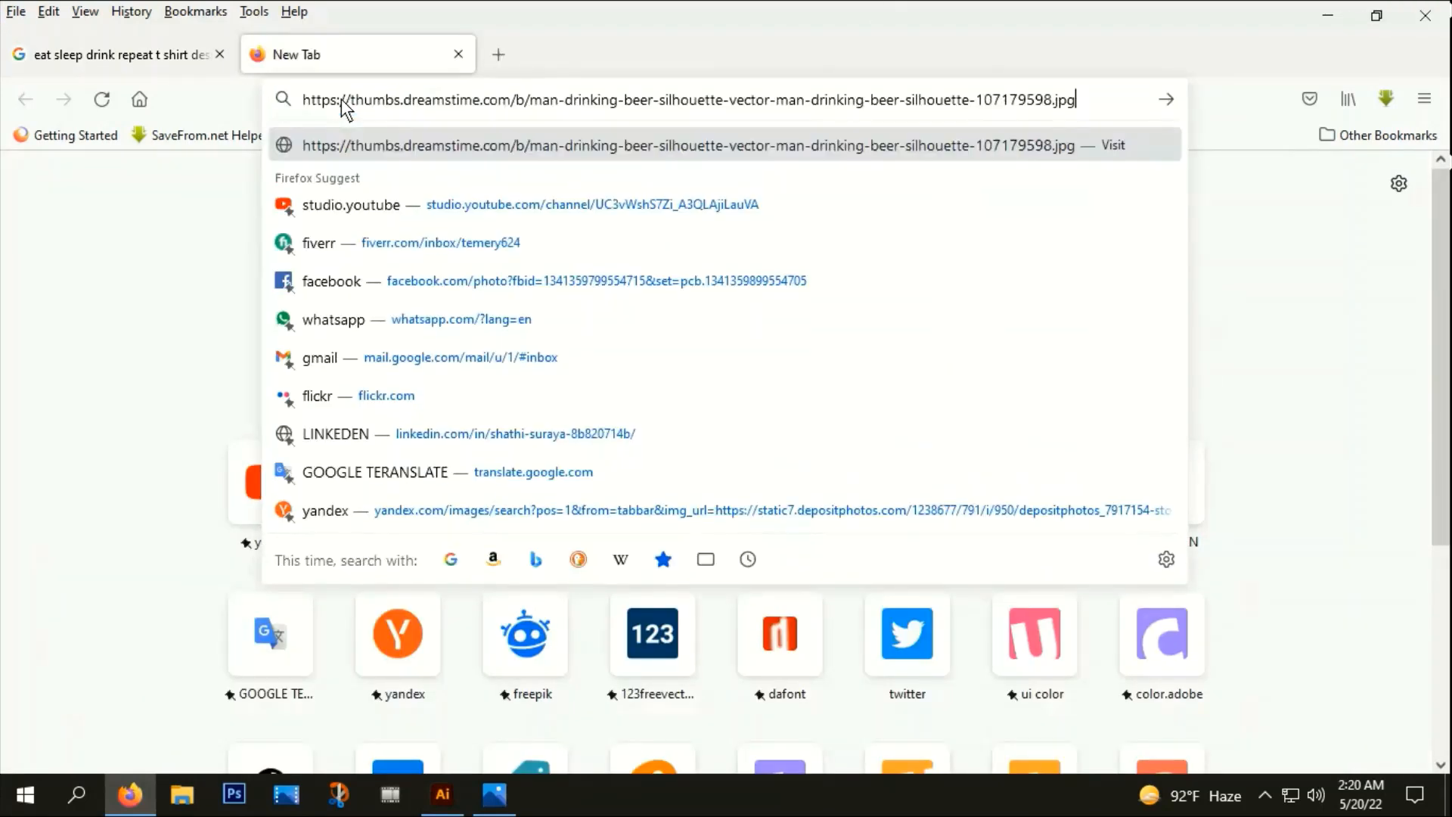
{"action": "key", "text": "Return"}
- Copy the drinking-man image, paste it into the Illustrator document and place it on the empty canvas above the reference picture
{"action": "right_click", "coordinate": [631, 278]}
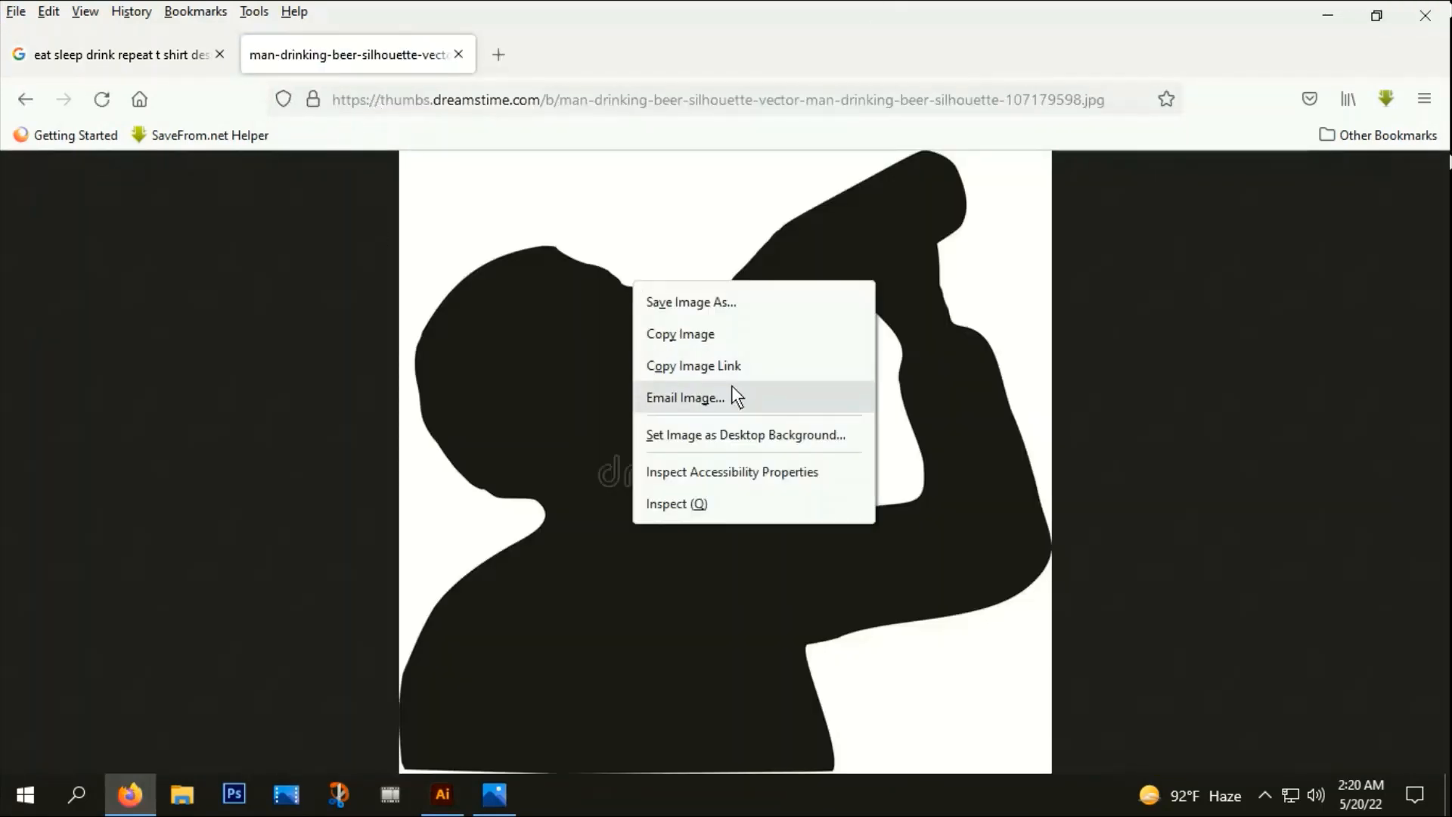
{"action": "left_click", "coordinate": [732, 344]}
{"action": "left_click", "coordinate": [456, 804]}
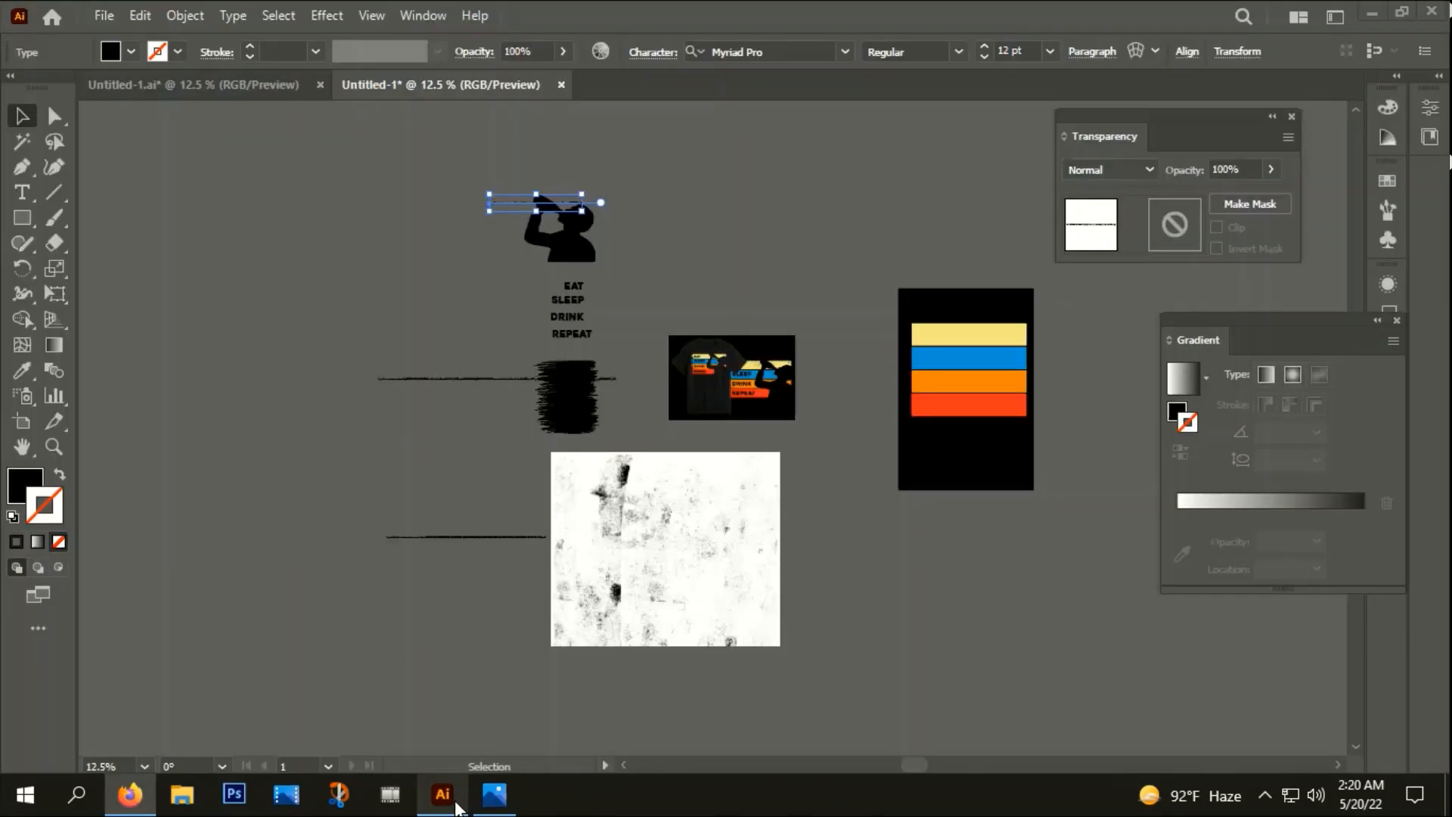
{"action": "key", "text": "ctrl+v"}
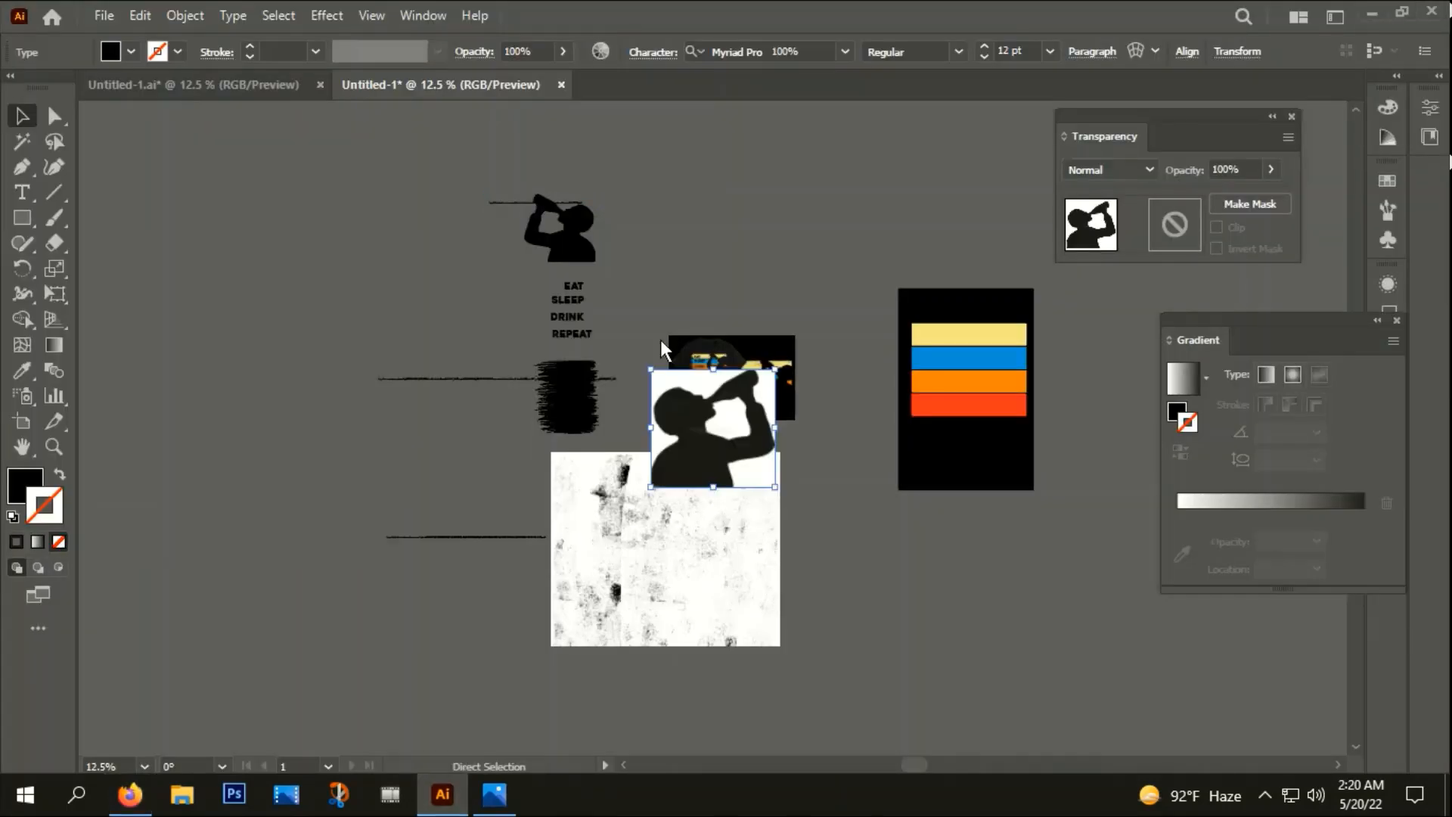
{"action": "left_click_drag", "start_coordinate": [714, 422], "coordinate": [757, 196]}
{"action": "left_click_drag", "start_coordinate": [813, 297], "coordinate": [410, 517]}
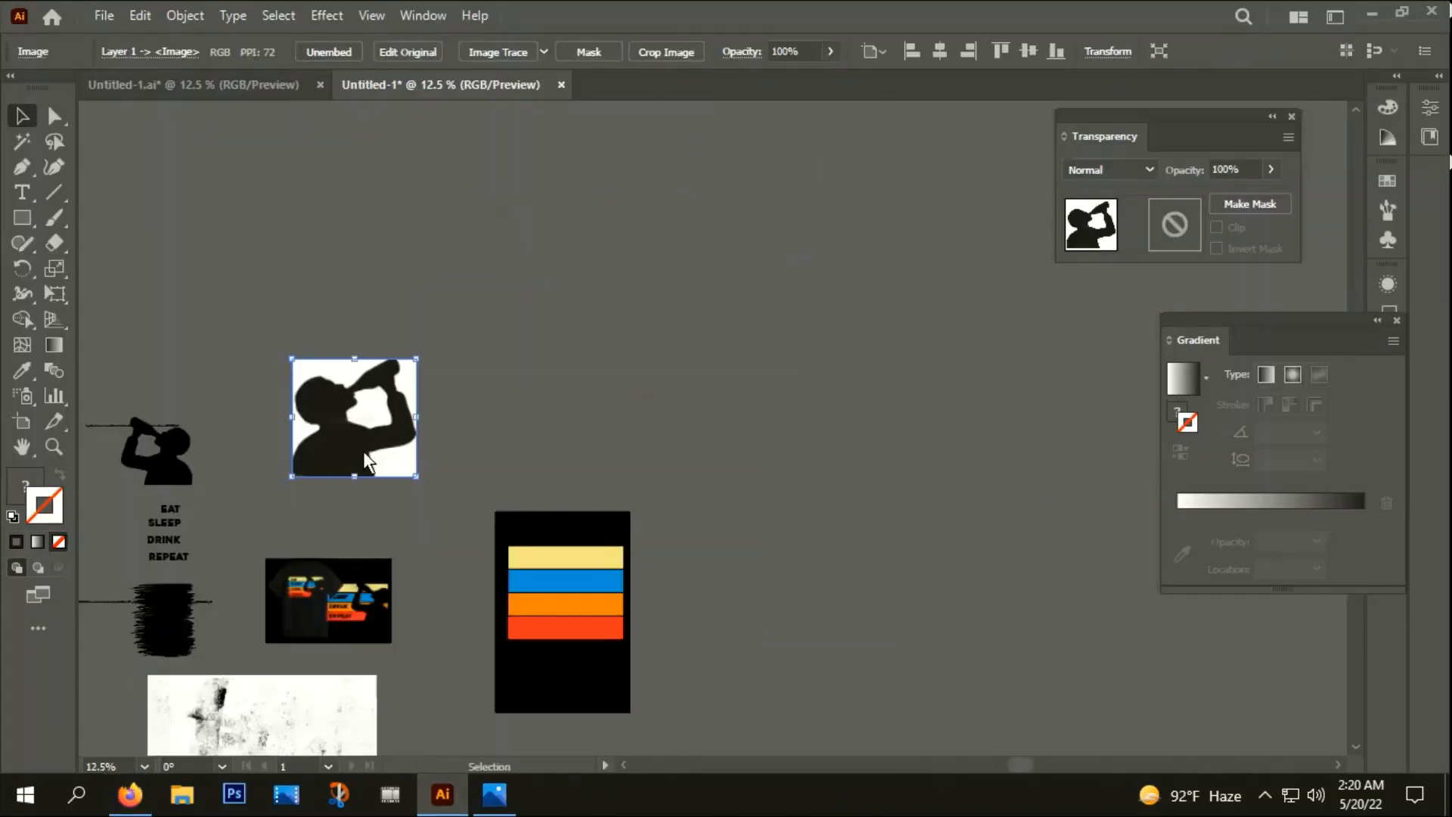
{"action": "scroll", "coordinate": [366, 414], "scroll_direction": "up", "scroll_amount": 3}
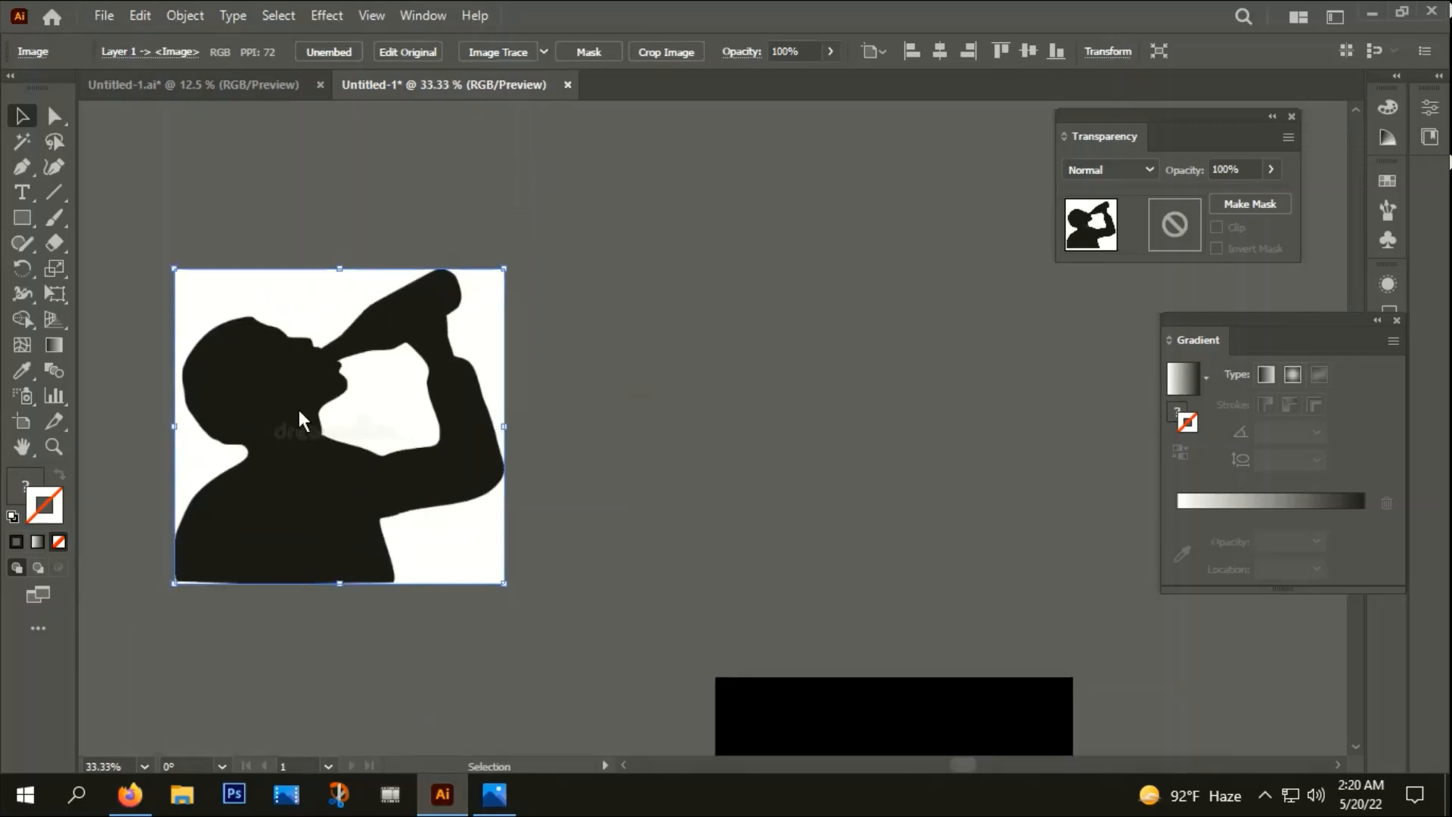
{"action": "left_click_drag", "start_coordinate": [302, 418], "coordinate": [312, 418]}
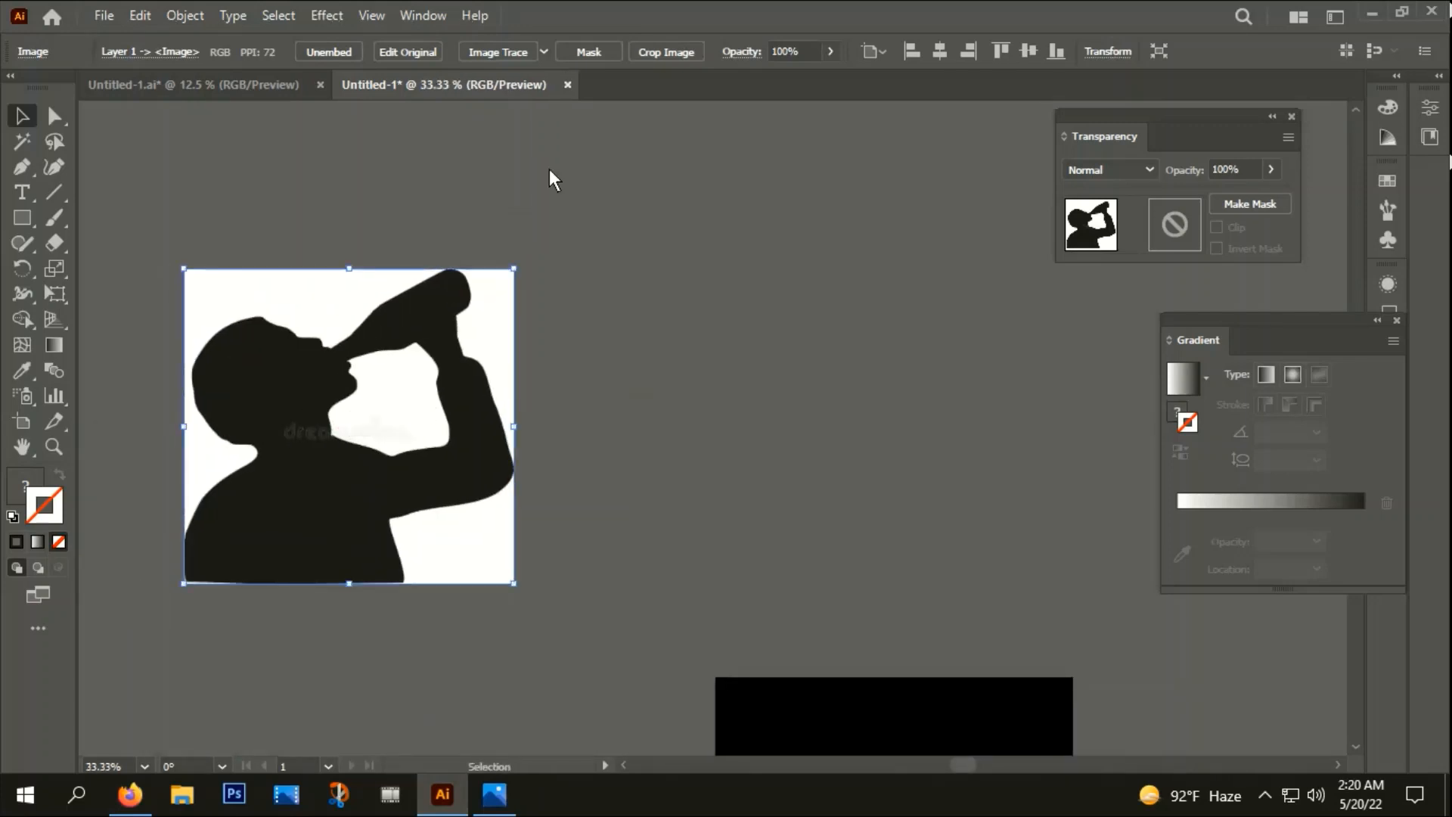
- Image Trace the pasted silhouette with the default preset, expand the result and ungroup it
{"action": "left_click", "coordinate": [499, 52]}
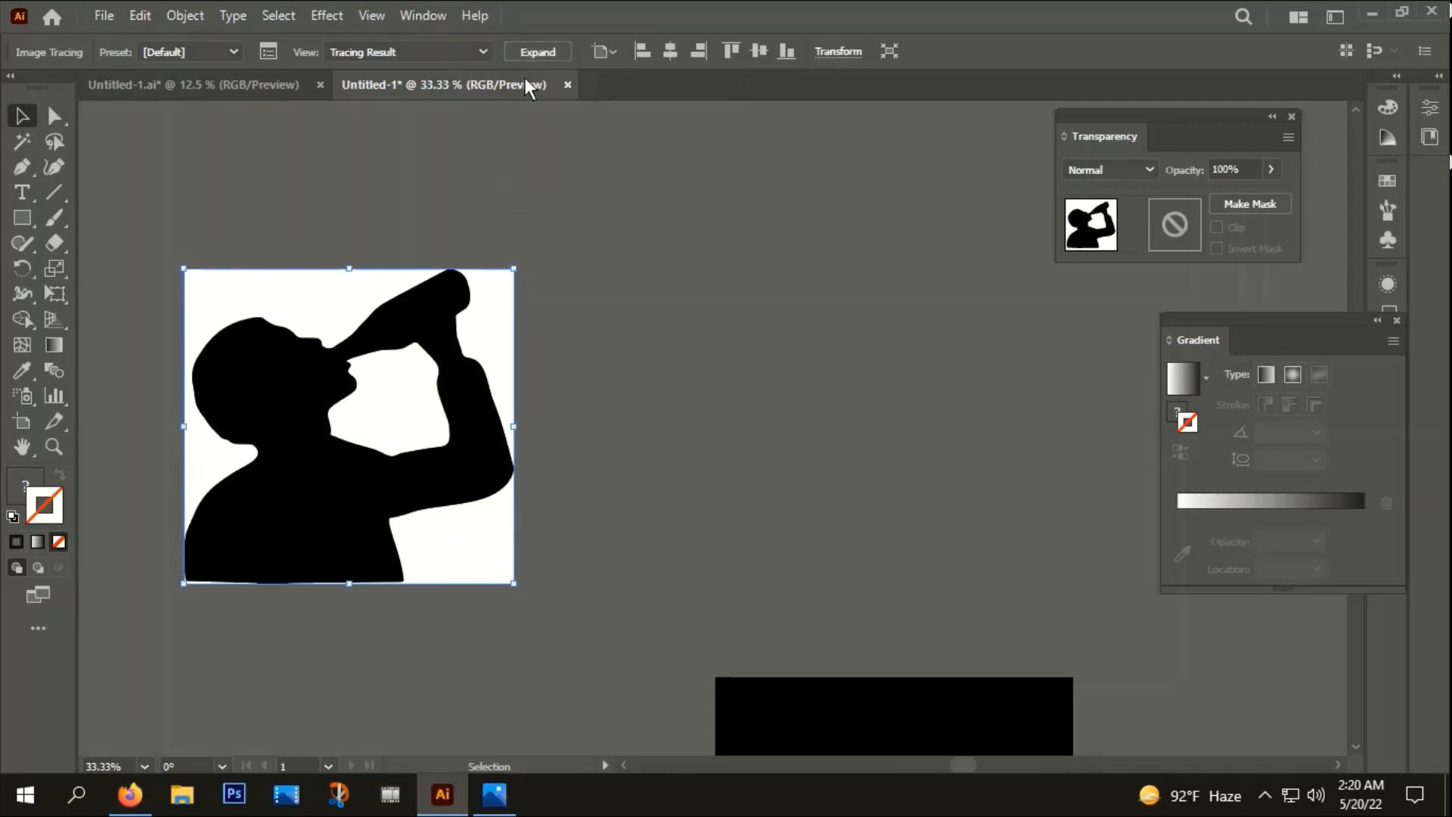
{"action": "left_click", "coordinate": [533, 53]}
{"action": "right_click", "coordinate": [308, 371]}
{"action": "left_click", "coordinate": [395, 543]}
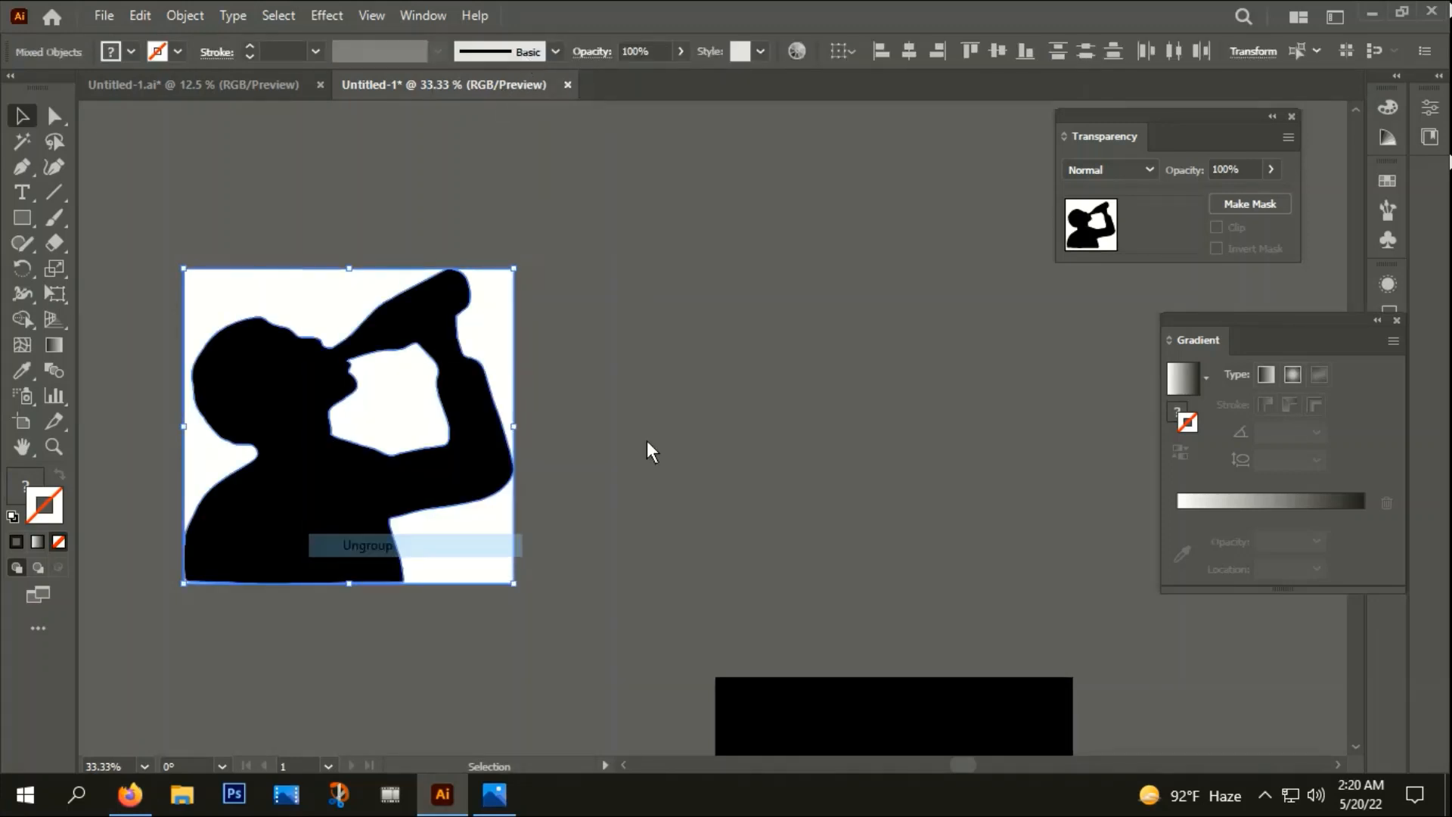
{"action": "left_click", "coordinate": [648, 447]}
- Delete all the white background pieces inside and around the traced silhouette, leaving only the black figure
{"action": "left_click", "coordinate": [387, 408]}
{"action": "key", "text": "Delete"}
{"action": "left_click", "coordinate": [477, 560]}
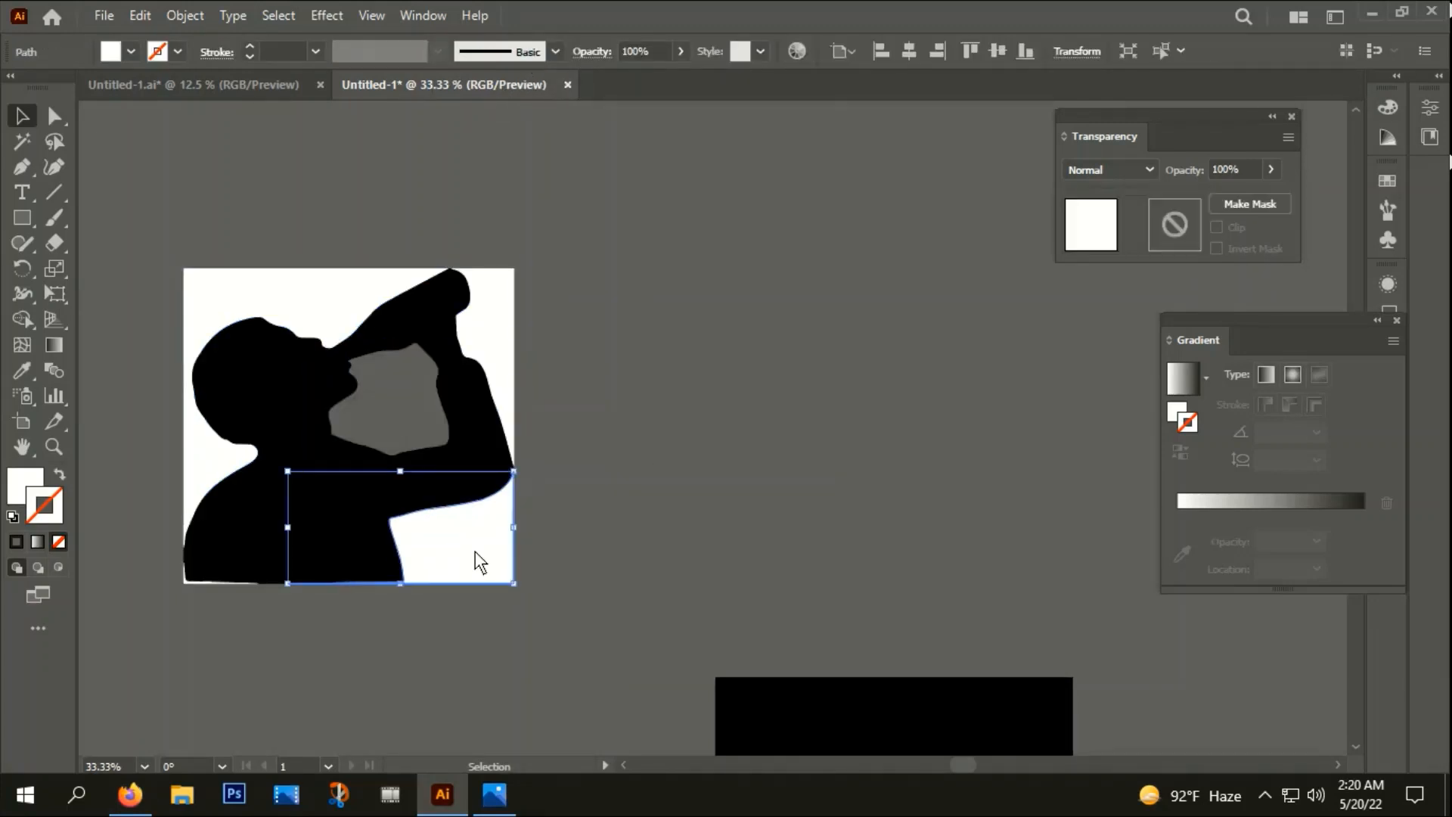
{"action": "key", "text": "Delete"}
{"action": "left_click", "coordinate": [205, 447]}
{"action": "key", "text": "Delete"}
{"action": "left_click", "coordinate": [503, 367]}
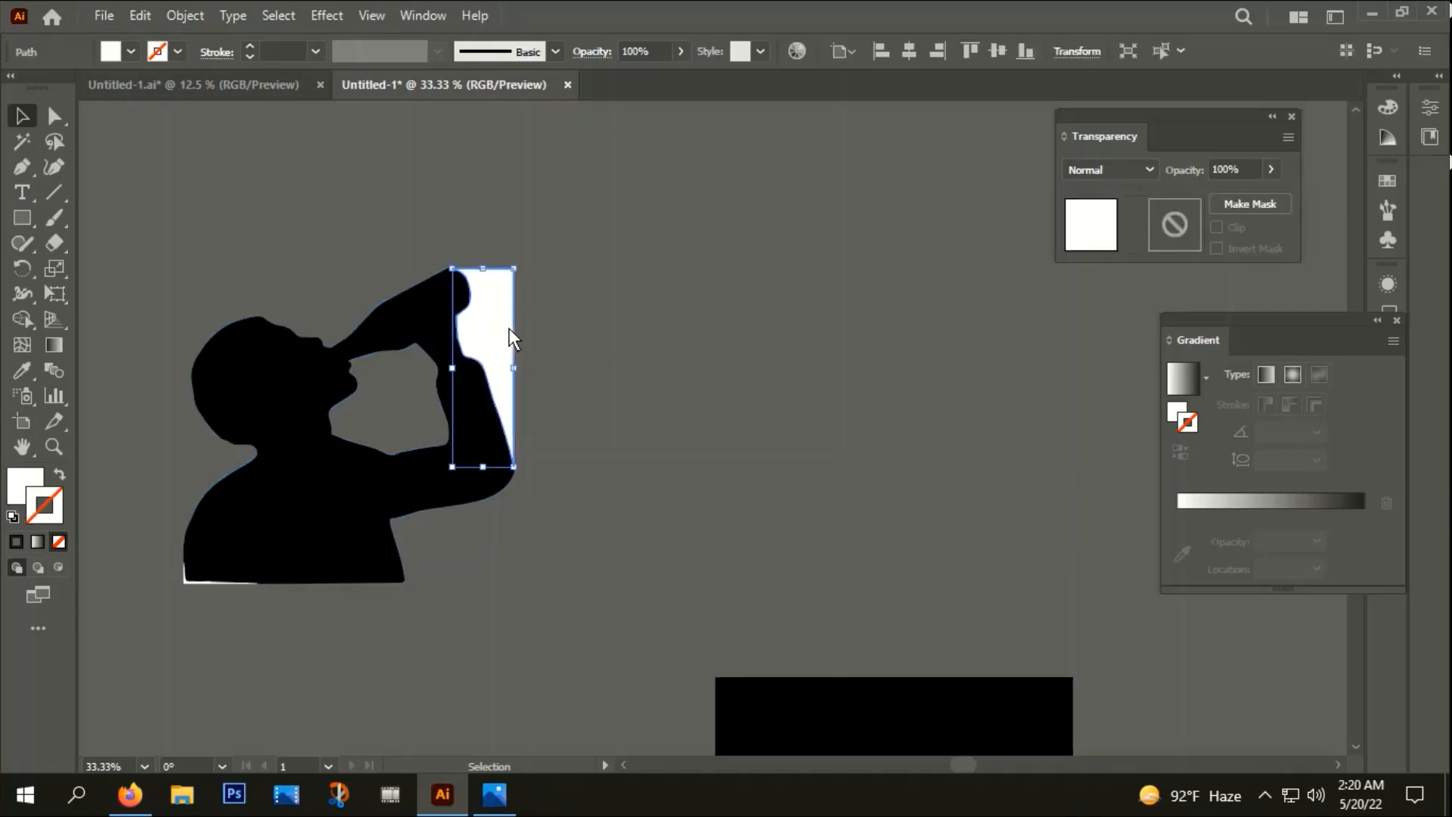
{"action": "key", "text": "Delete"}
{"action": "left_click_drag", "start_coordinate": [188, 583], "coordinate": [189, 584]}
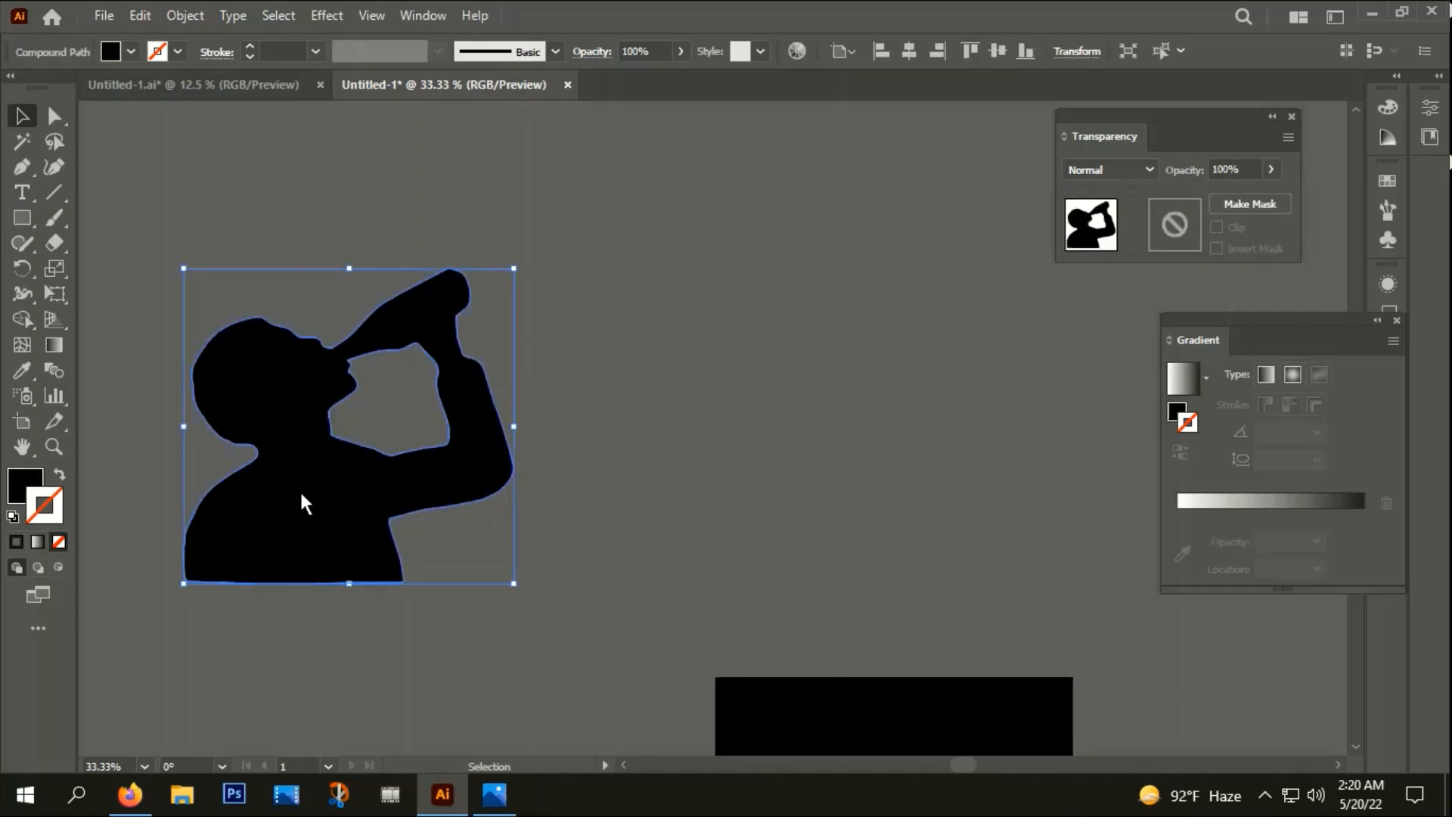
- Move the black silhouette onto the artboard so that it overlaps the right part of the coloured bars
{"action": "scroll", "coordinate": [321, 482], "scroll_direction": "down", "scroll_amount": 3}
{"action": "left_click_drag", "start_coordinate": [344, 512], "coordinate": [602, 691]}
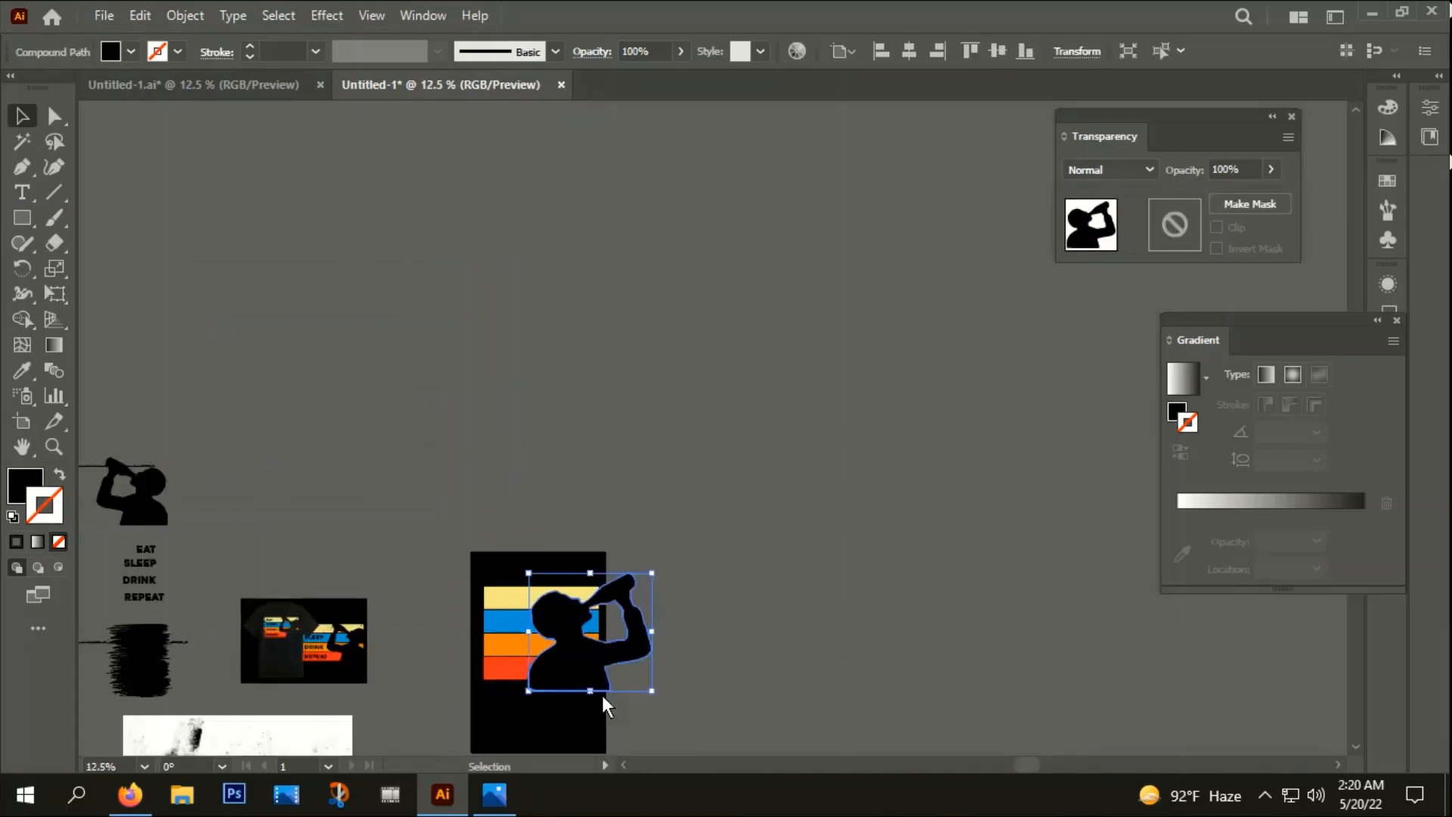
{"action": "left_click_drag", "start_coordinate": [699, 720], "coordinate": [699, 553]}
- Reflect the silhouette across the vertical axis so the bottle points to the left
{"action": "scroll", "coordinate": [517, 537], "scroll_direction": "up", "scroll_amount": 2}
{"action": "right_click", "coordinate": [619, 379]}
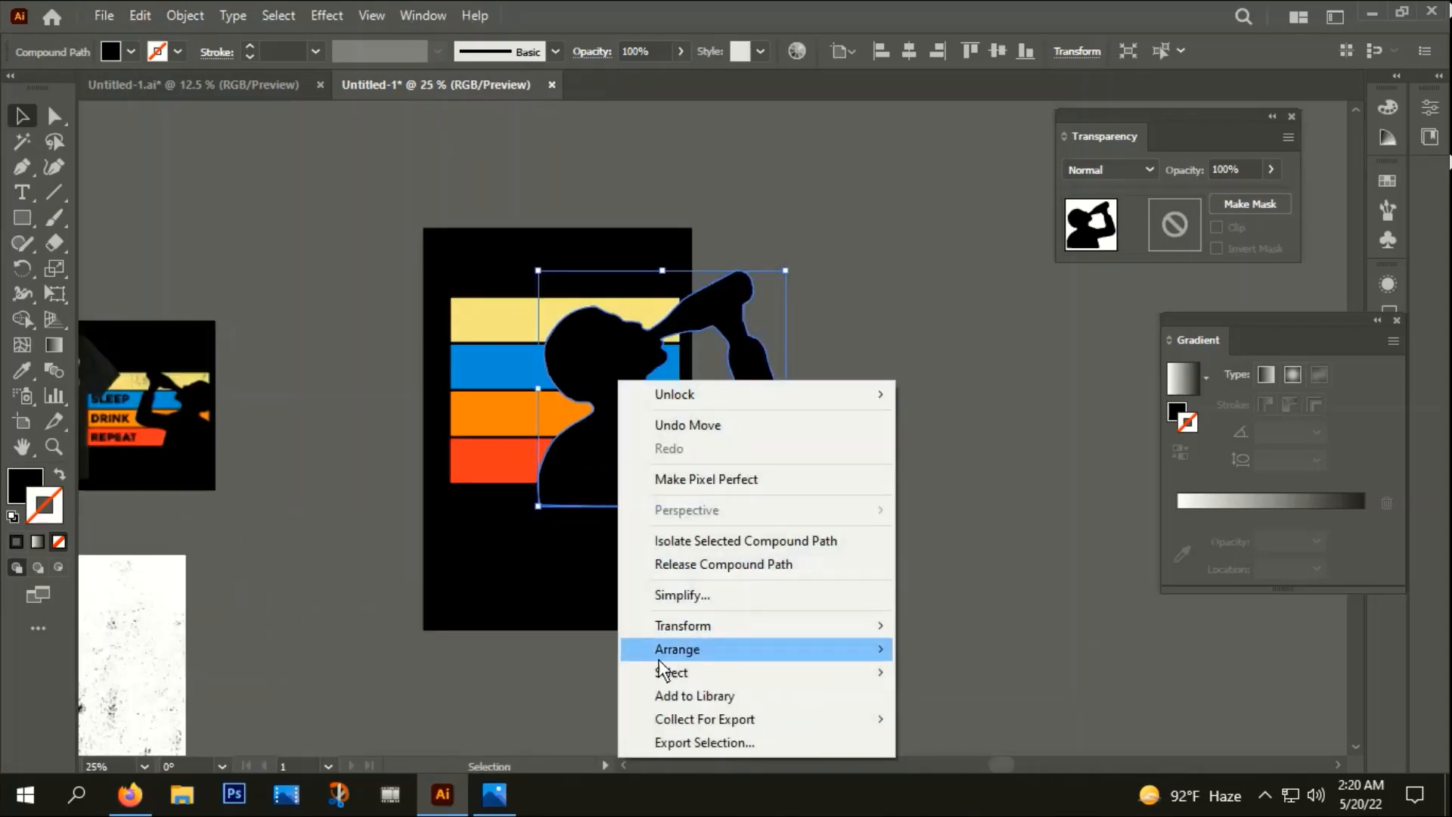
{"action": "mouse_move", "coordinate": [682, 620]}
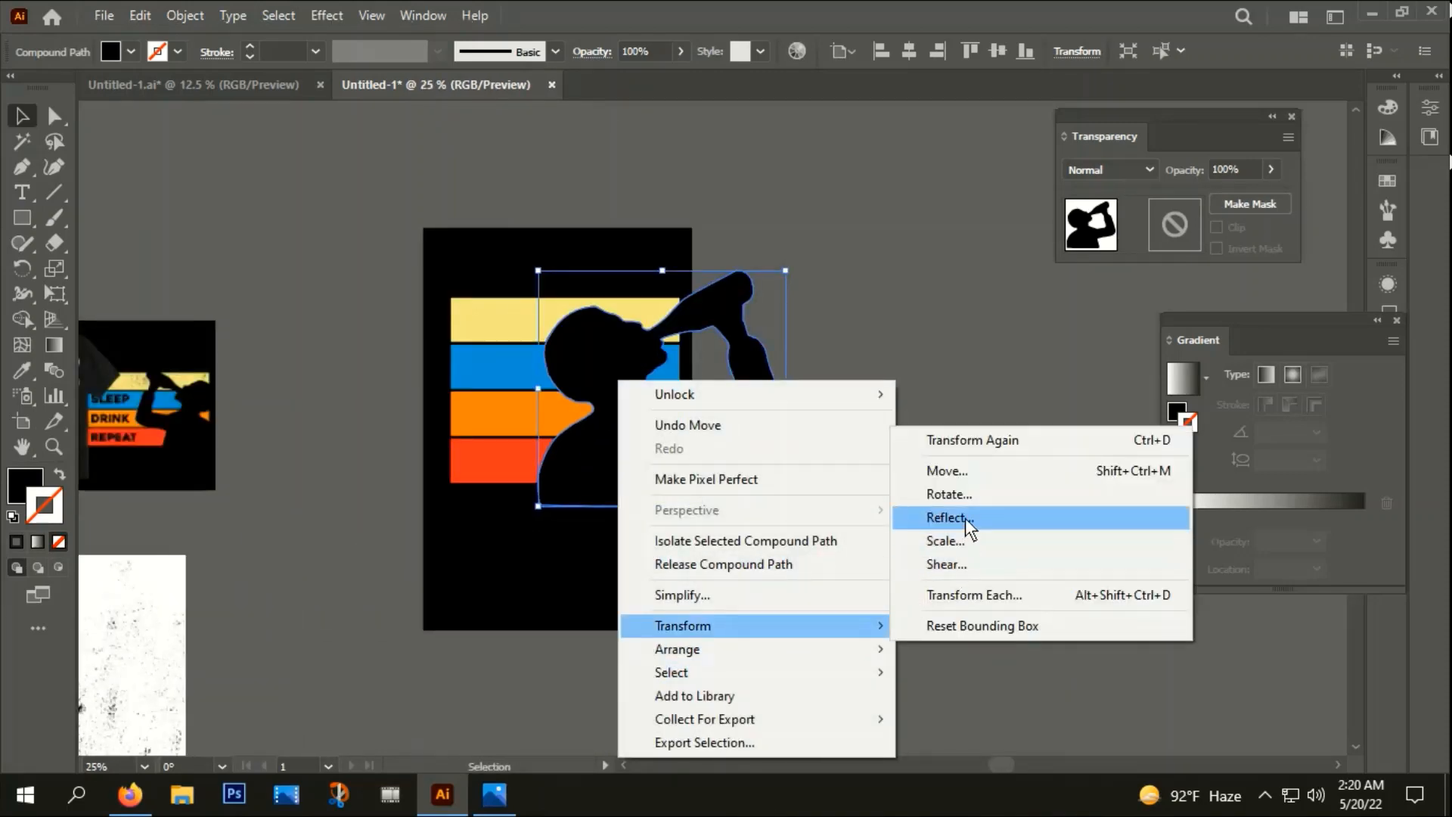
{"action": "left_click", "coordinate": [965, 518]}
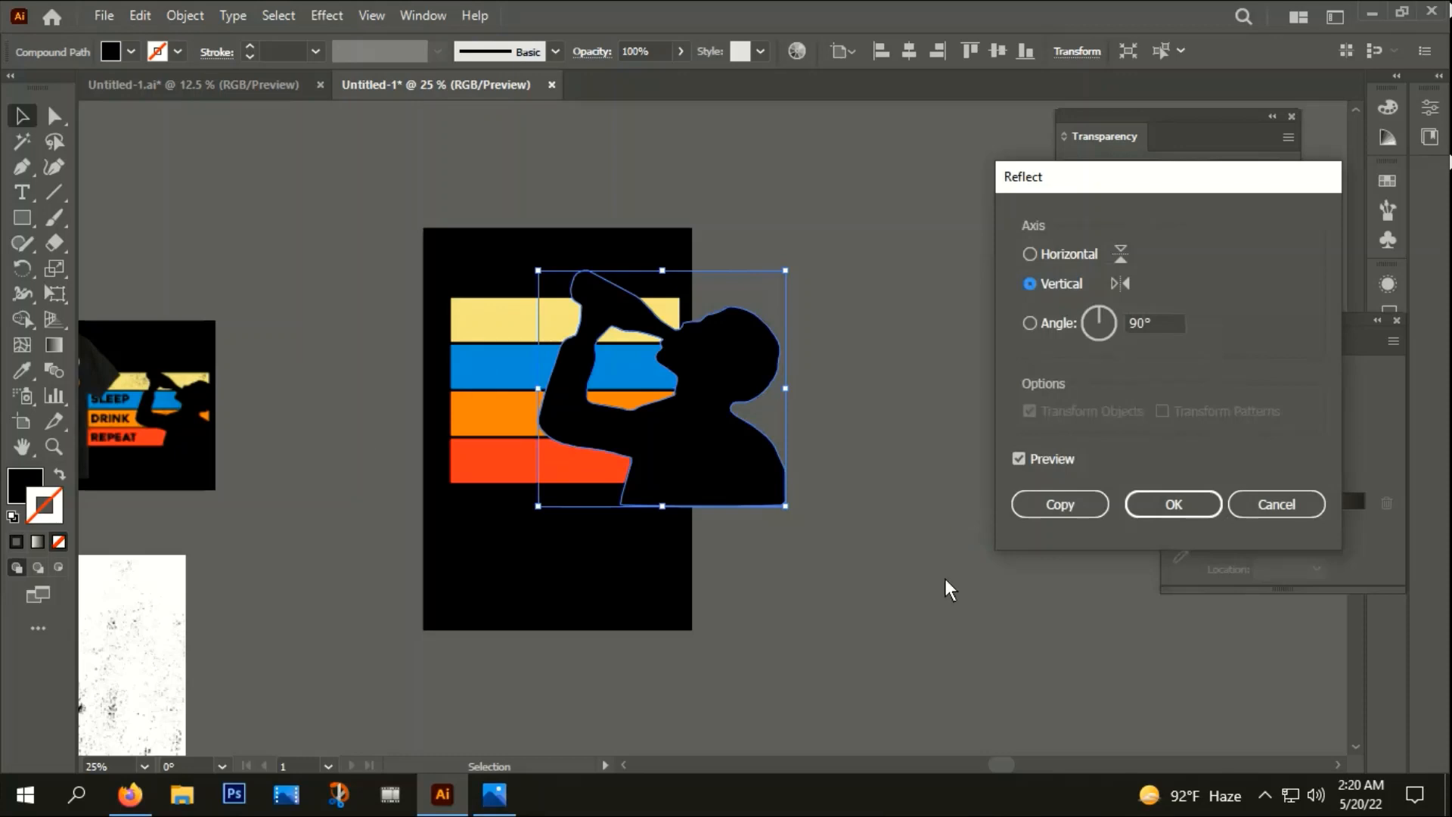
{"action": "left_click", "coordinate": [1172, 506]}
- Scale the silhouette down proportionally and position it over the bars' right half, with the bottle's tip at the yellow bar's upper edge
{"action": "scroll", "coordinate": [687, 382], "scroll_direction": "up", "scroll_amount": 1}
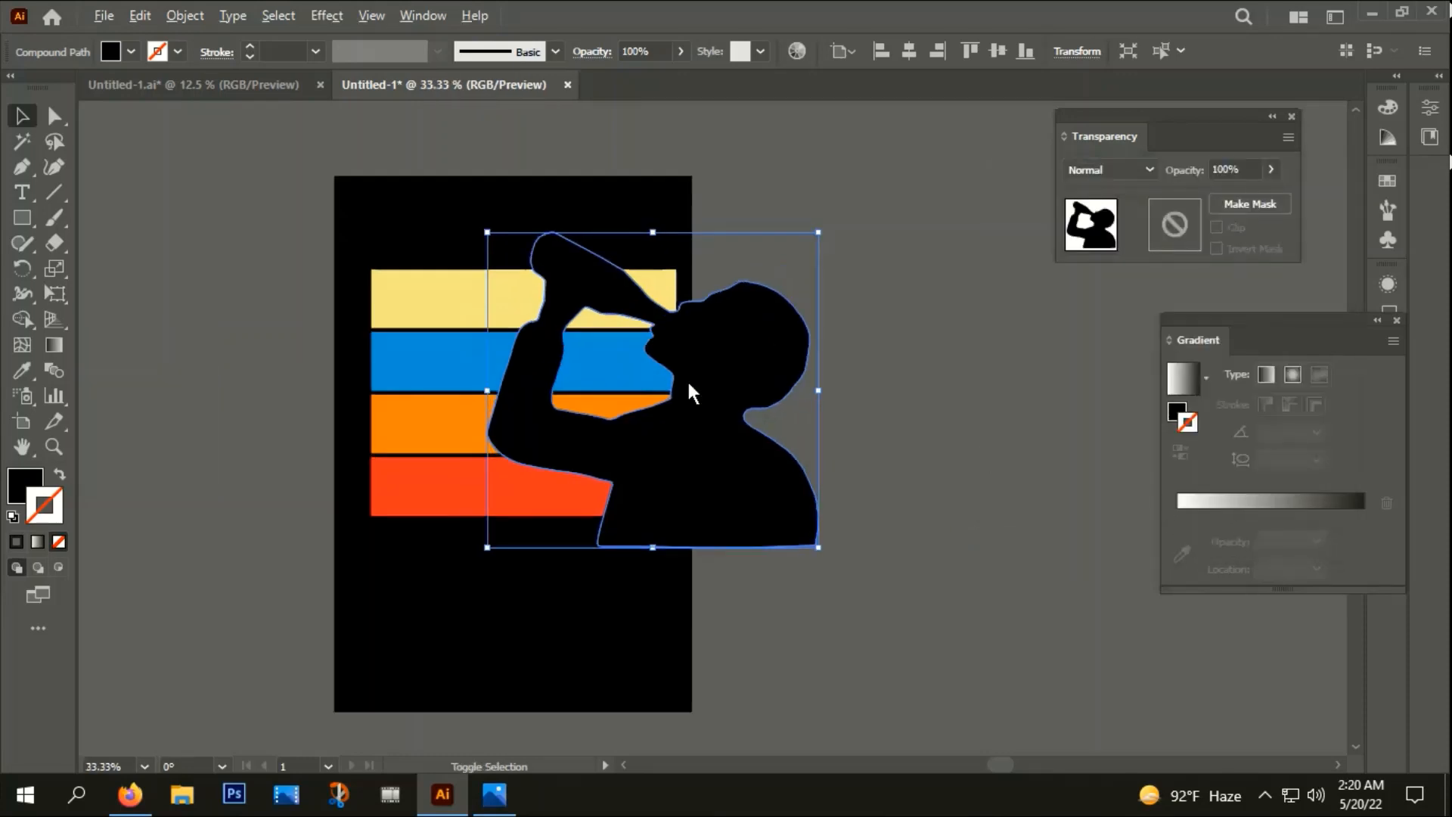
{"action": "left_click_drag", "start_coordinate": [819, 232], "coordinate": [797, 259]}
{"action": "left_click_drag", "start_coordinate": [709, 401], "coordinate": [634, 420]}
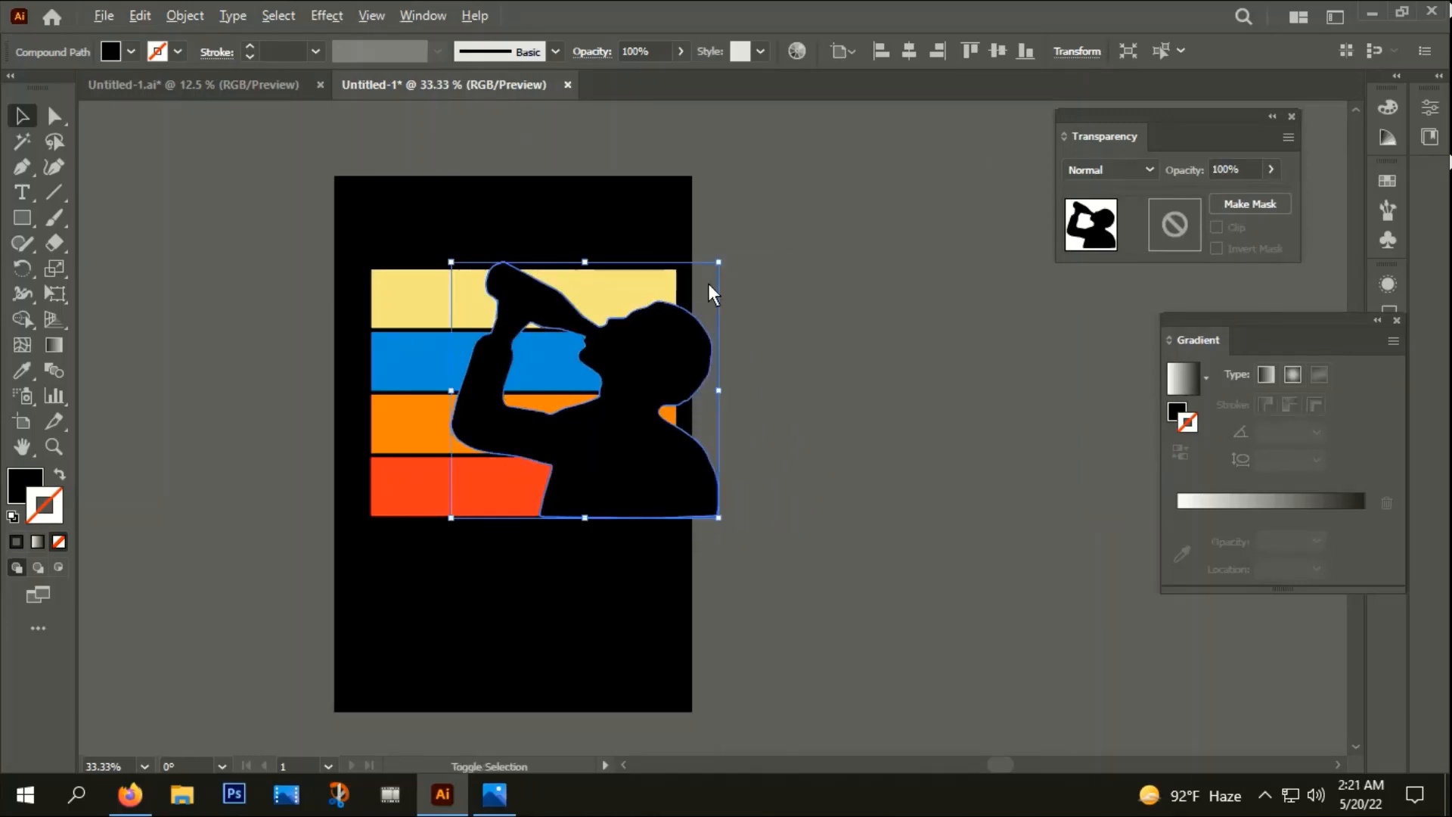
{"action": "left_click_drag", "start_coordinate": [718, 263], "coordinate": [705, 276]}
{"action": "scroll", "coordinate": [605, 419], "scroll_direction": "up", "scroll_amount": 1}
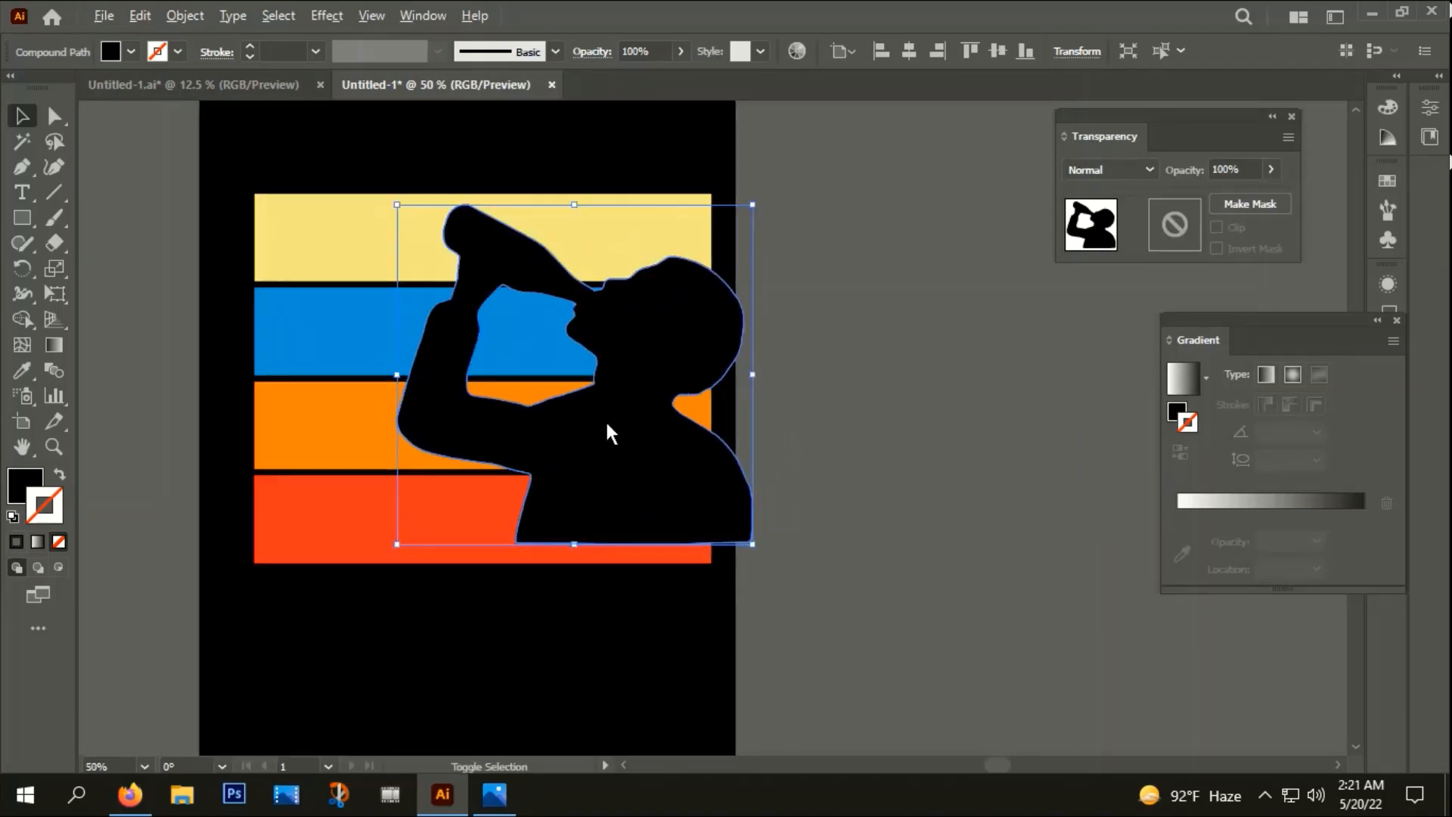
{"action": "mouse_move", "coordinate": [627, 401]}
{"action": "left_mouse_down"}
{"action": "mouse_move", "coordinate": [648, 376]}
{"action": "mouse_move", "coordinate": [650, 390]}
{"action": "left_mouse_up"}
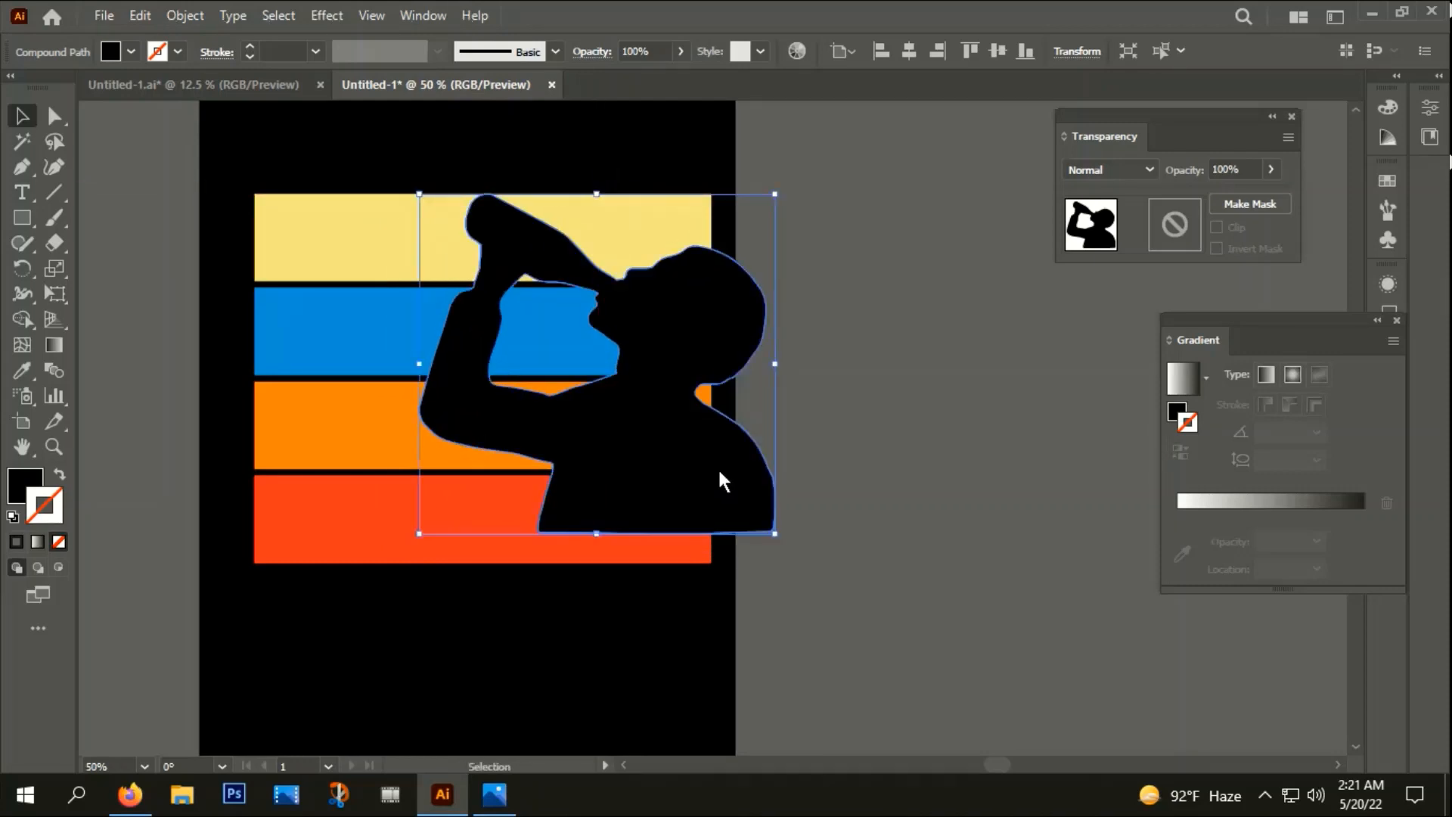
- Enlarge and reposition the silhouette so that it spans from the yellow bar's upper edge to the red bar's lower edge
{"action": "mouse_move", "coordinate": [777, 531]}
{"action": "left_mouse_down"}
{"action": "mouse_move", "coordinate": [790, 546]}
{"action": "mouse_move", "coordinate": [766, 538]}
{"action": "mouse_move", "coordinate": [797, 546]}
{"action": "left_mouse_up"}
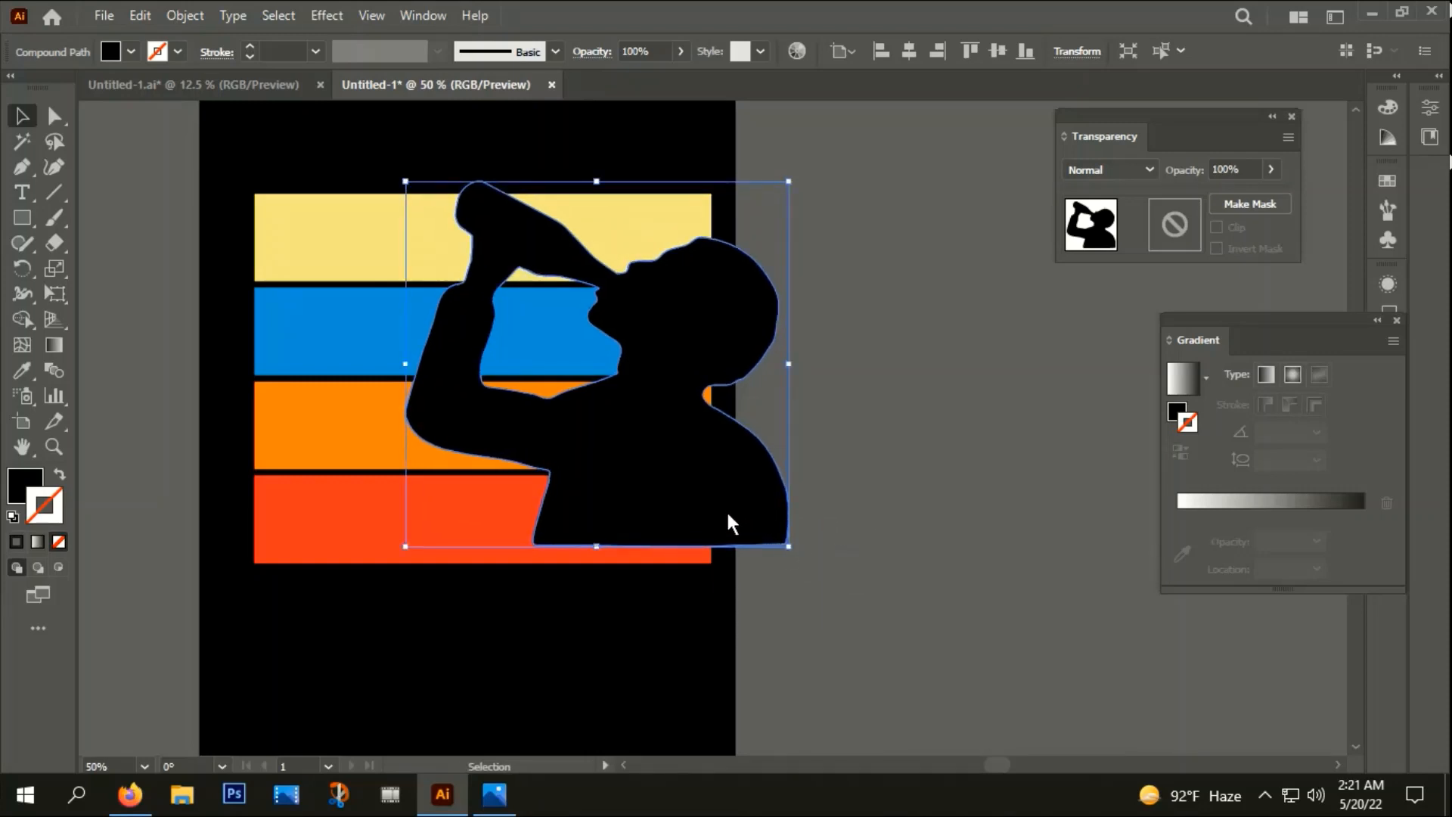
{"action": "left_click_drag", "start_coordinate": [726, 510], "coordinate": [728, 525]}
{"action": "scroll", "coordinate": [586, 212], "scroll_direction": "up", "scroll_amount": 2}
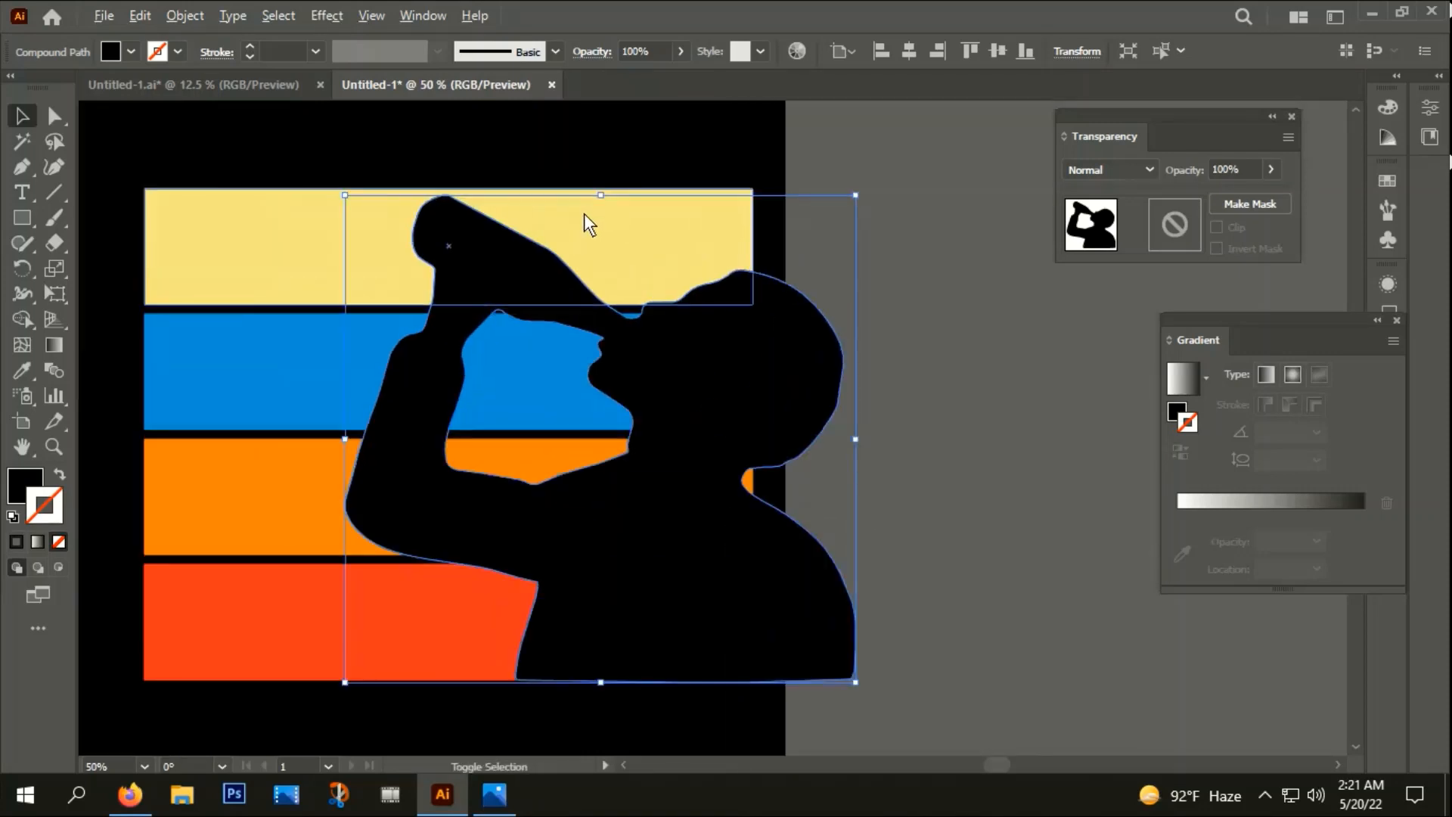
{"action": "left_click_drag", "start_coordinate": [609, 189], "coordinate": [606, 169]}
{"action": "left_click", "coordinate": [1023, 383]}
{"action": "scroll", "coordinate": [1022, 383], "scroll_direction": "down", "scroll_amount": 3}
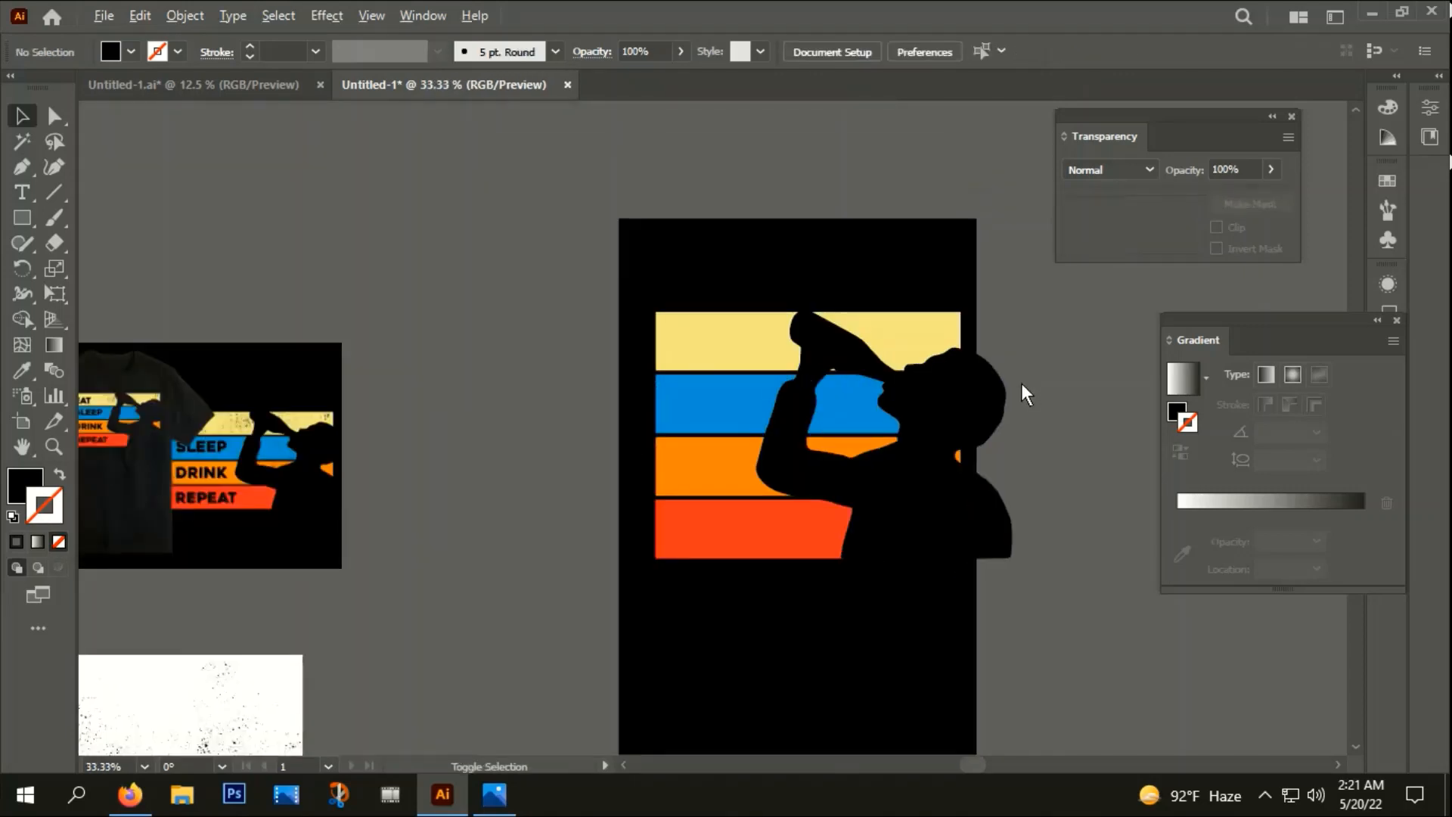
- Examine which font the EAT lettering beside the reference image uses
{"action": "left_click_drag", "start_coordinate": [1030, 552], "coordinate": [991, 522]}
{"action": "scroll", "coordinate": [797, 533], "scroll_direction": "down", "scroll_amount": 1}
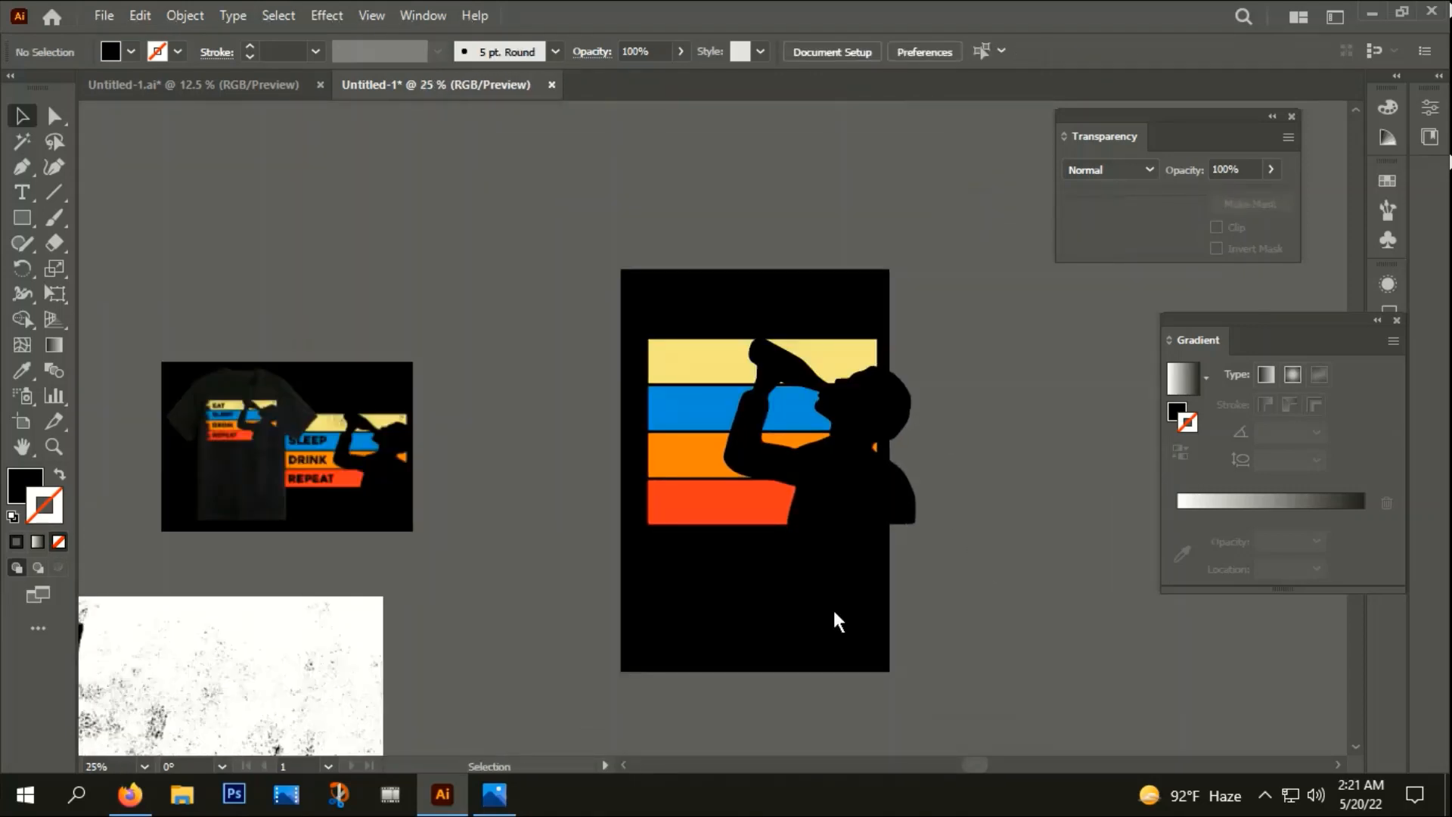
{"action": "left_click_drag", "start_coordinate": [832, 607], "coordinate": [975, 476]}
{"action": "scroll", "coordinate": [879, 479], "scroll_direction": "down", "scroll_amount": 1}
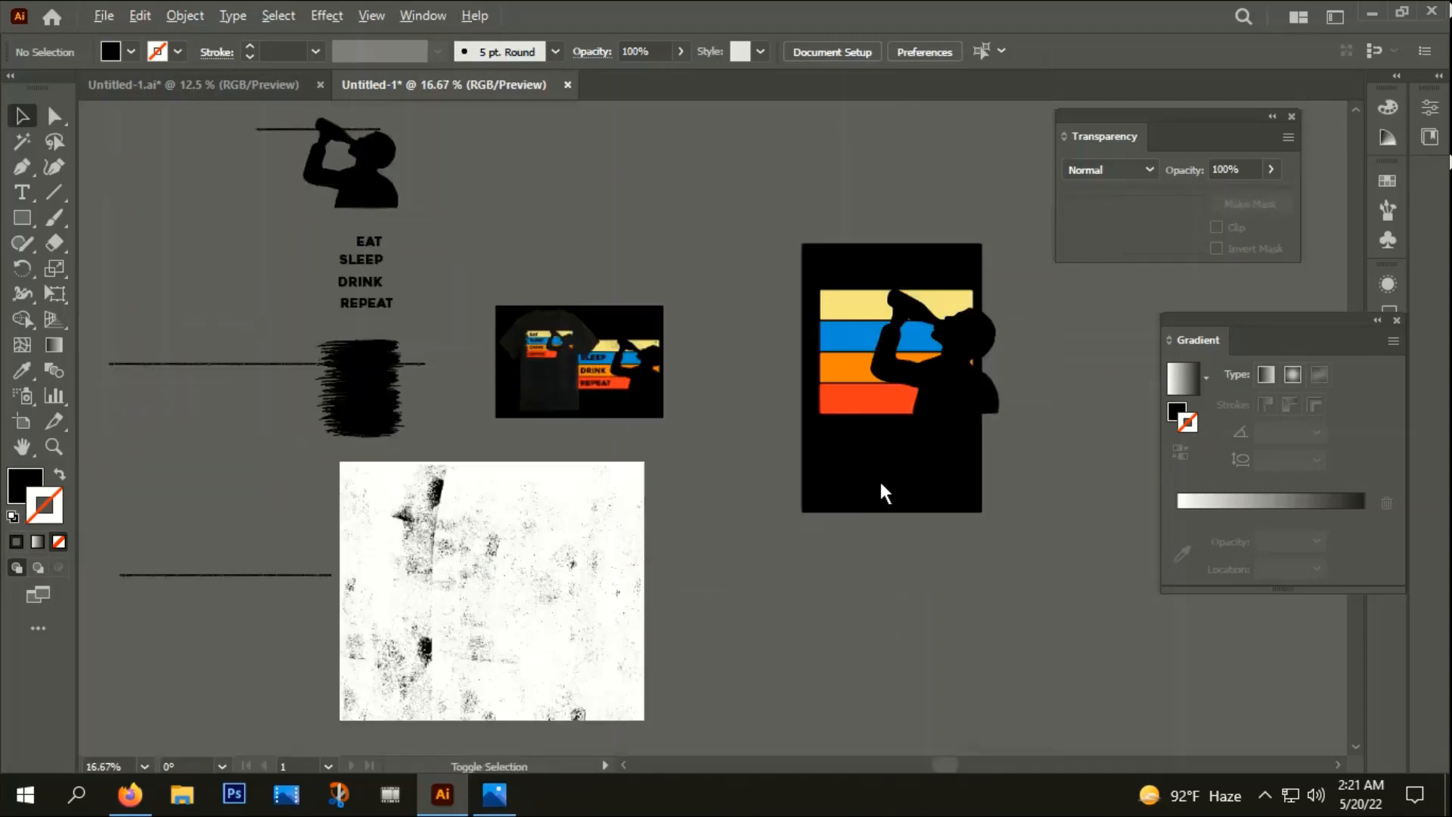
{"action": "scroll", "coordinate": [338, 270], "scroll_direction": "up", "scroll_amount": 2}
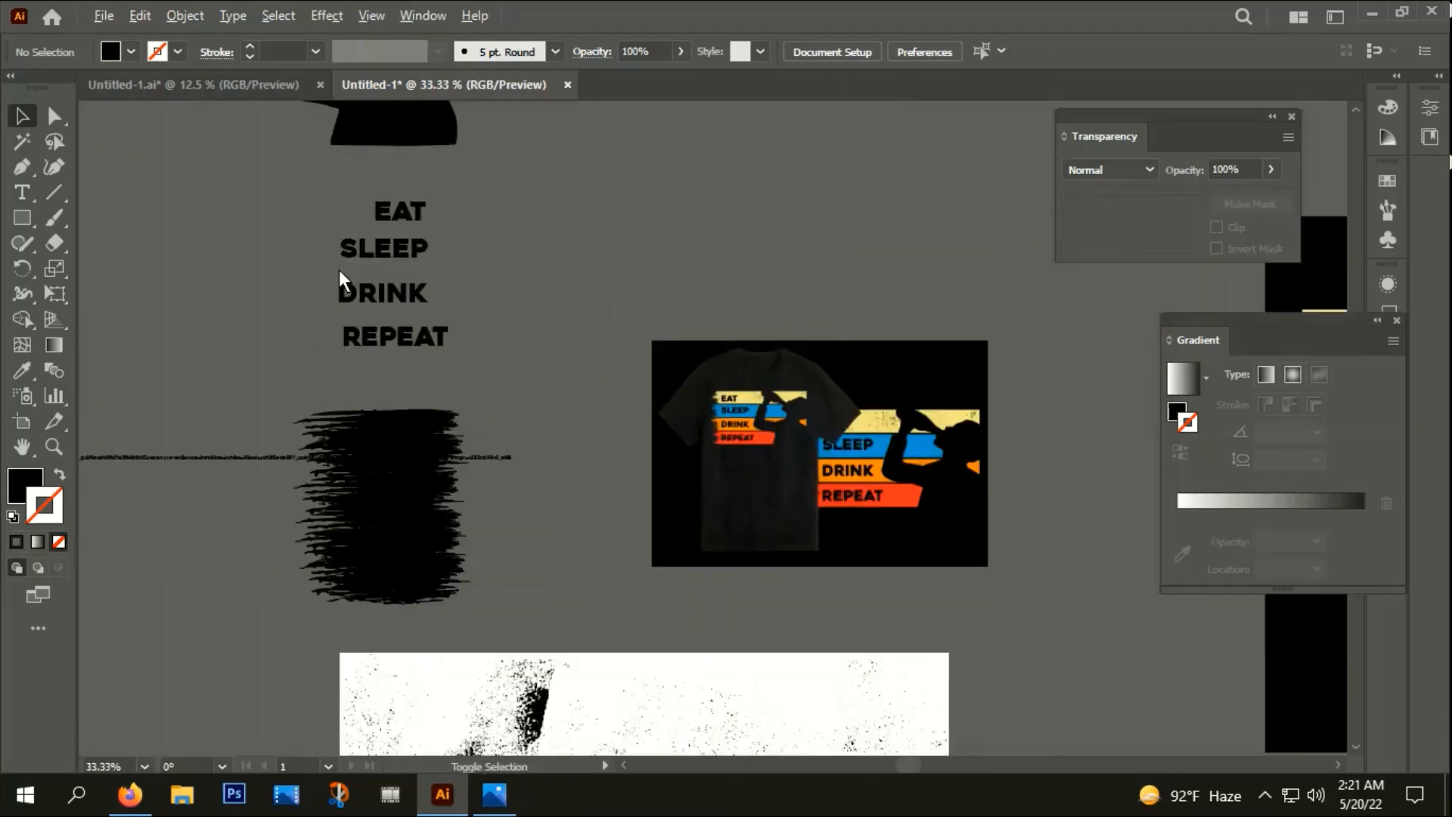
{"action": "left_click", "coordinate": [20, 194]}
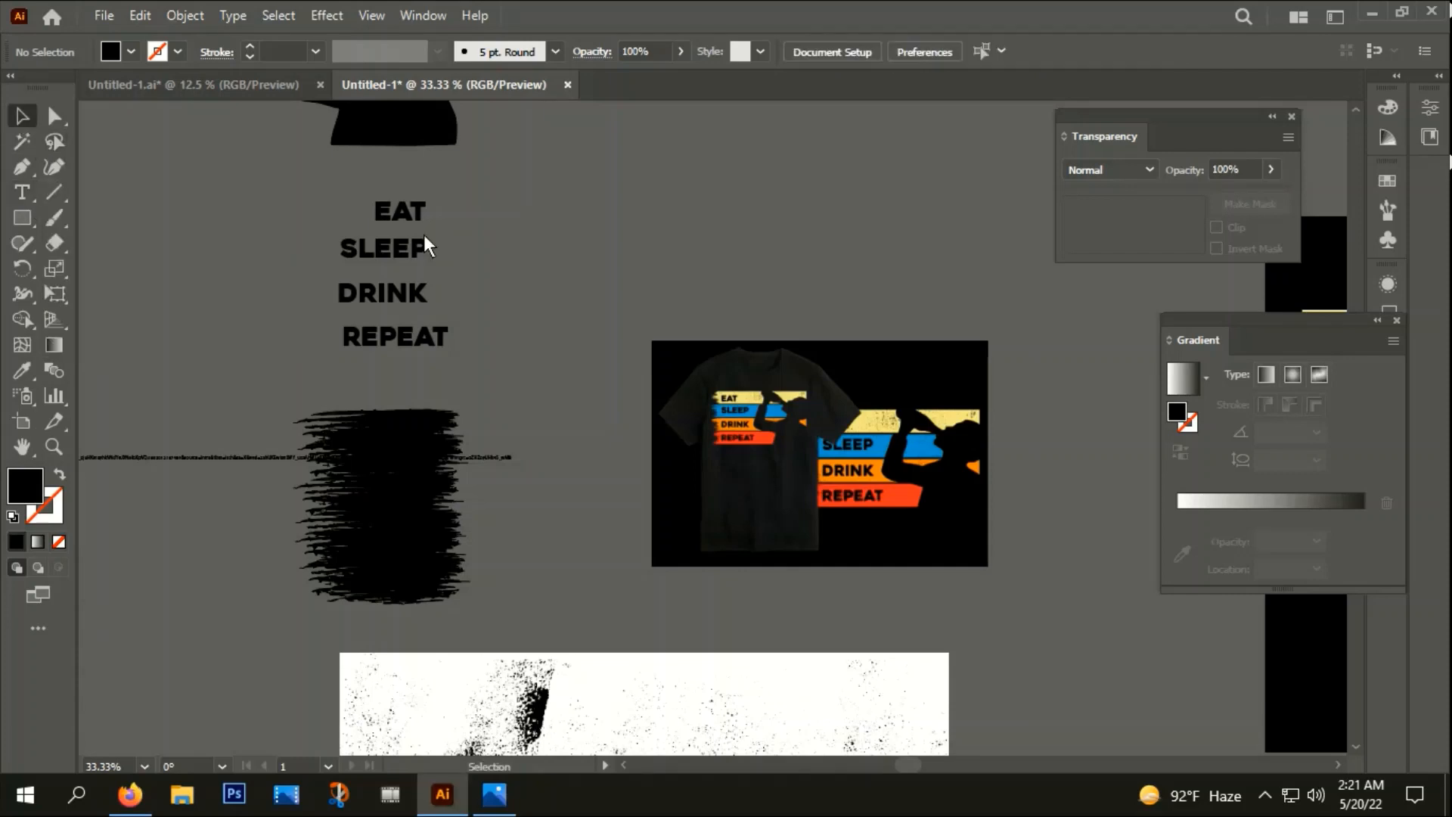
{"action": "left_click", "coordinate": [23, 117]}
{"action": "left_click_drag", "start_coordinate": [389, 306], "coordinate": [457, 362]}
{"action": "left_click_drag", "start_coordinate": [562, 442], "coordinate": [447, 404]}
{"action": "left_click", "coordinate": [358, 263]}
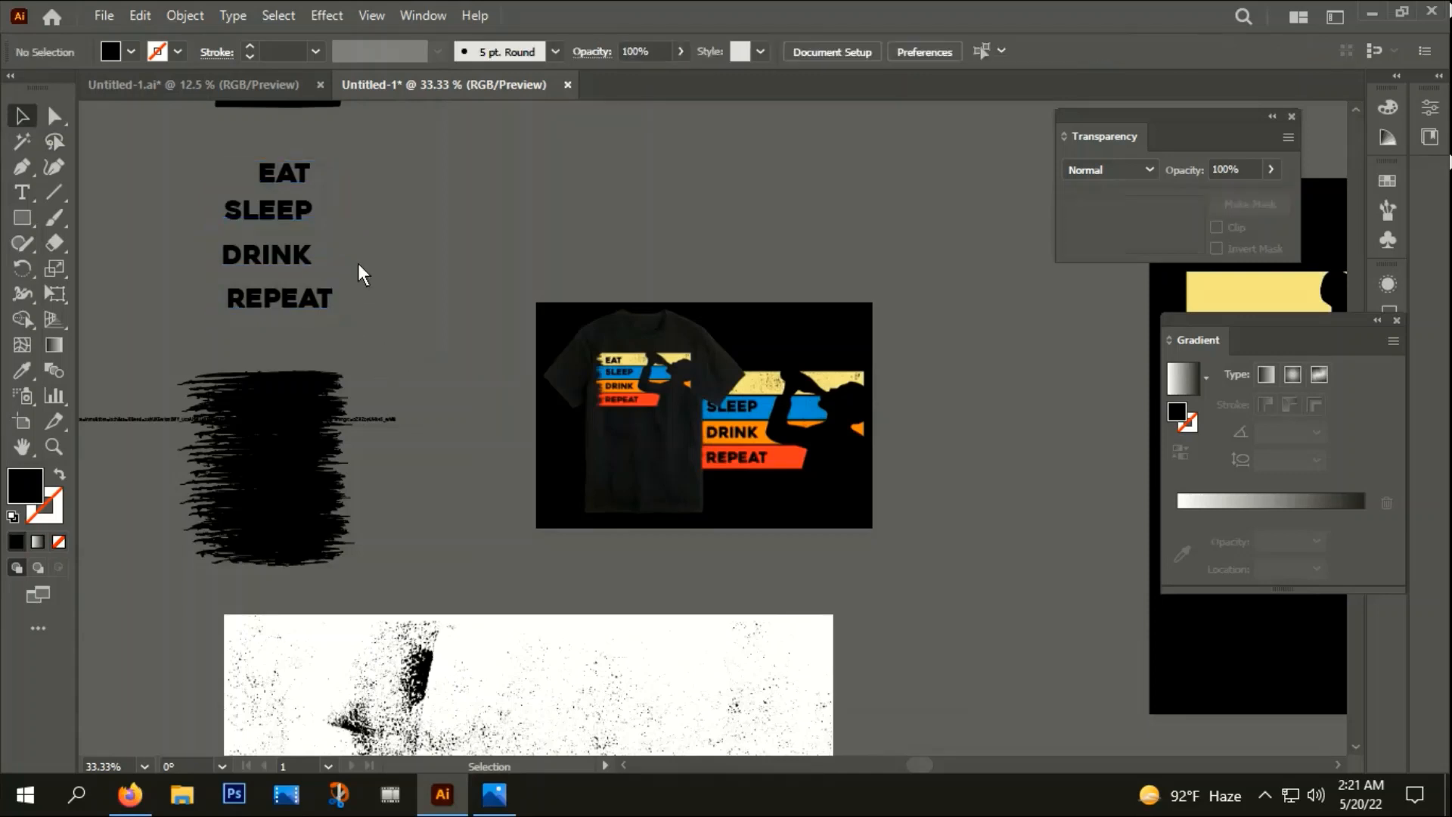
{"action": "left_click", "coordinate": [284, 174]}
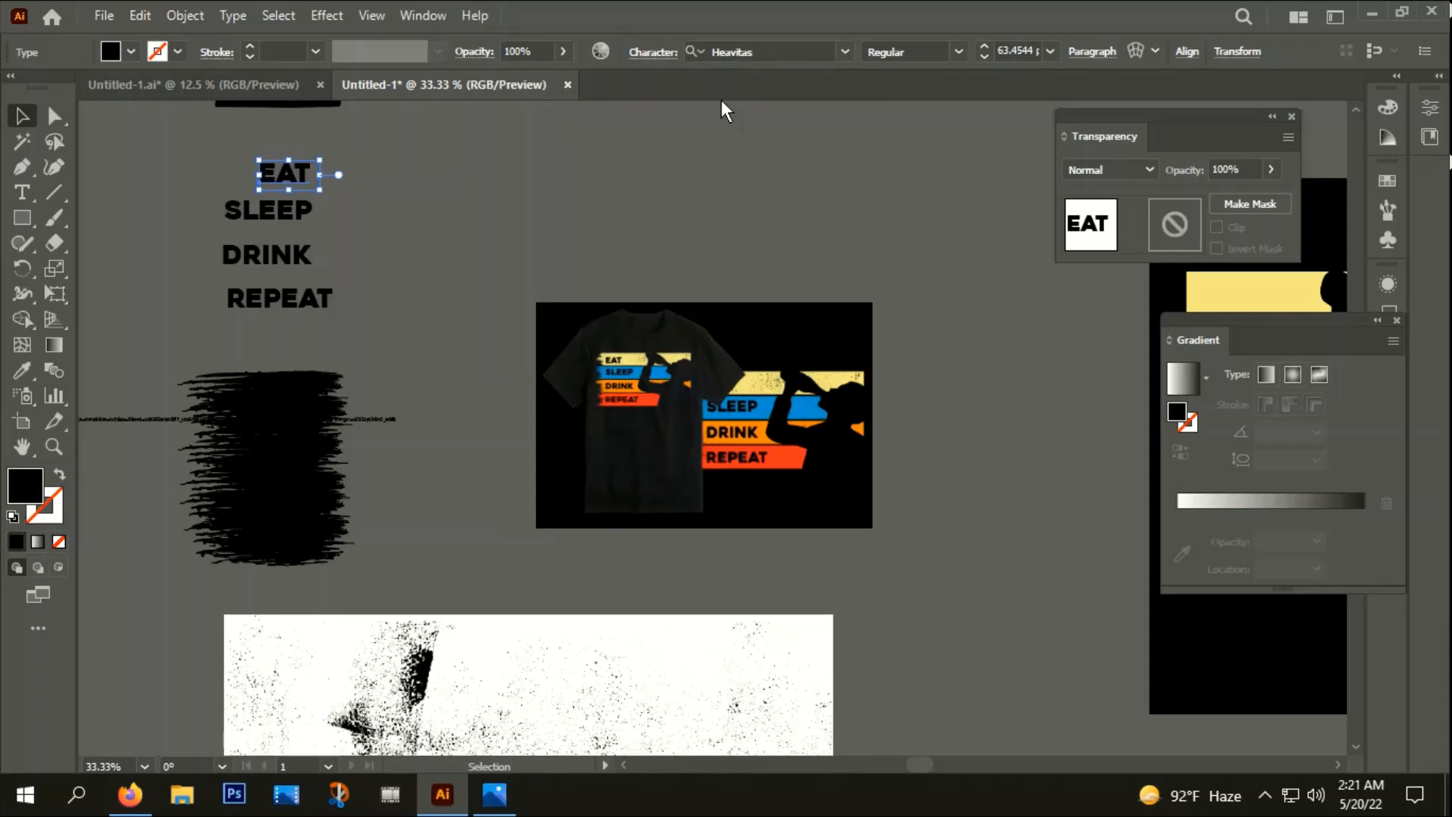
{"action": "left_click", "coordinate": [431, 214]}
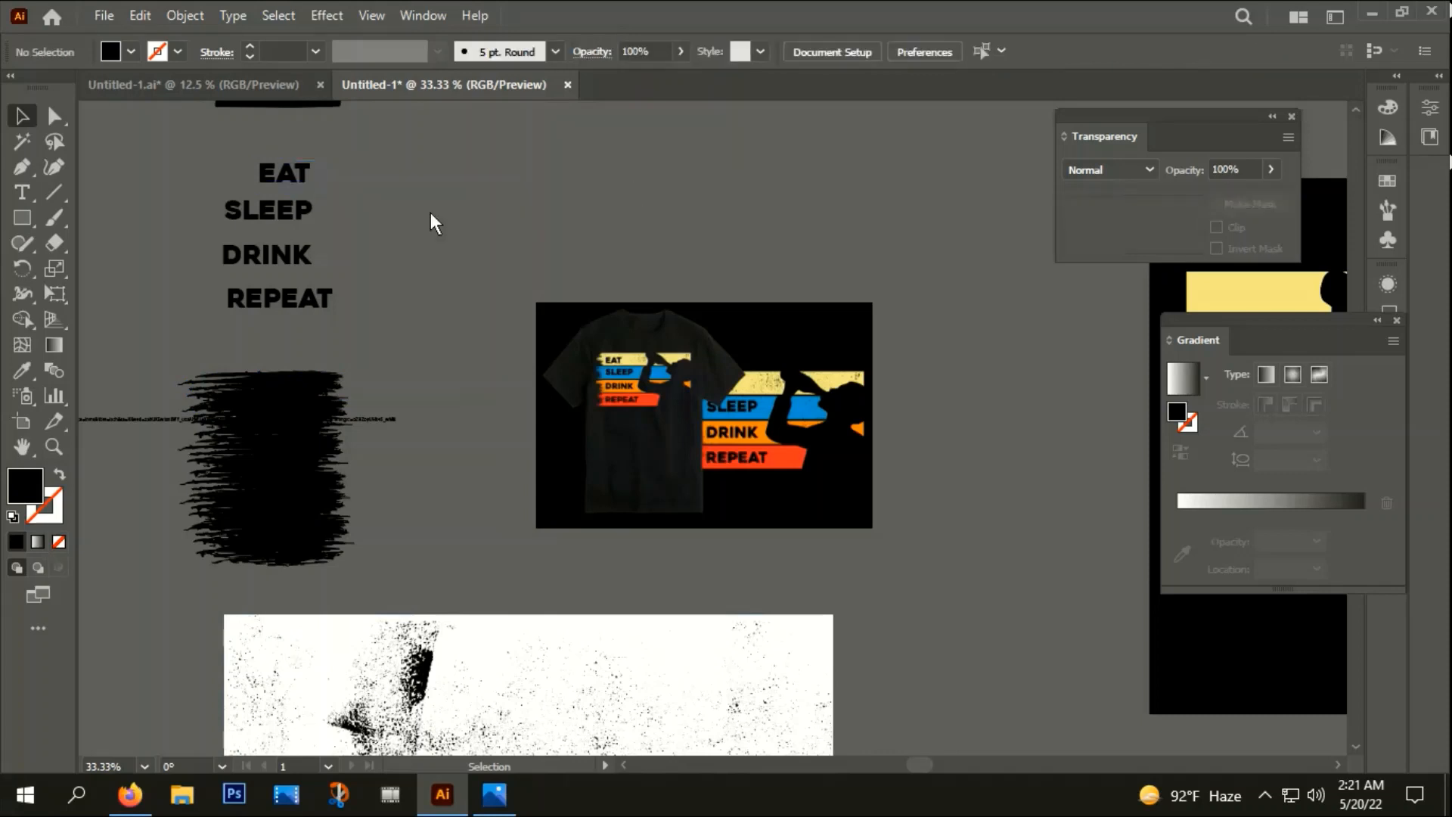
- Select the four words EAT, SLEEP, DRINK and REPEAT and move them beside the artboard
{"action": "left_click_drag", "start_coordinate": [206, 141], "coordinate": [350, 351]}
{"action": "scroll", "coordinate": [349, 351], "scroll_direction": "down", "scroll_amount": 2}
{"action": "left_click_drag", "start_coordinate": [303, 307], "coordinate": [679, 390]}
{"action": "left_click_drag", "start_coordinate": [745, 548], "coordinate": [480, 527]}
{"action": "left_click", "coordinate": [469, 507]}
{"action": "scroll", "coordinate": [433, 424], "scroll_direction": "up", "scroll_amount": 2}
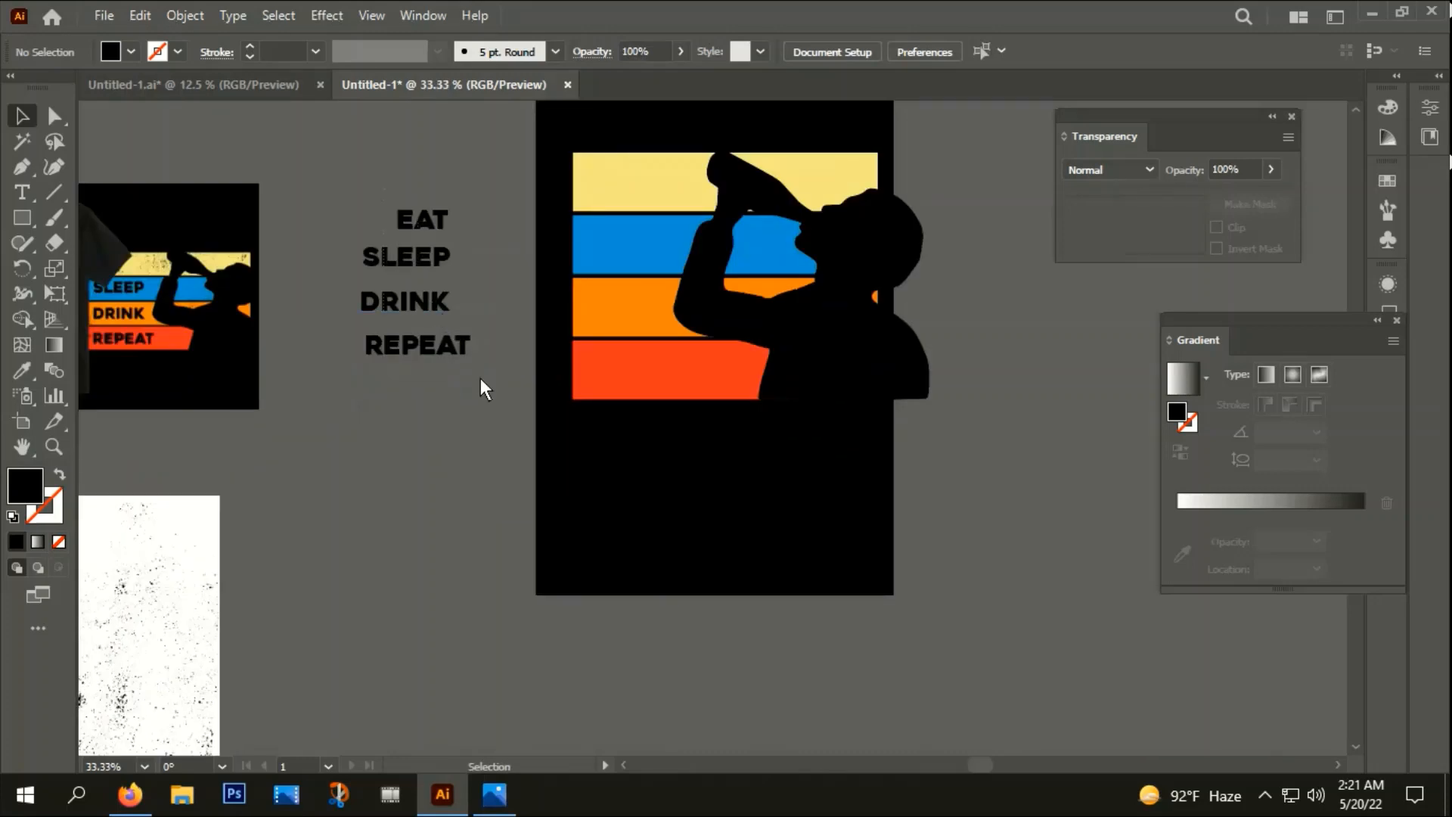
{"action": "left_click_drag", "start_coordinate": [480, 378], "coordinate": [482, 381]}
- Bring the four words to the front and move them over the left part of the coloured bars
{"action": "mouse_move", "coordinate": [418, 219]}
{"action": "left_mouse_down"}
{"action": "mouse_move", "coordinate": [633, 205]}
{"action": "mouse_move", "coordinate": [423, 226]}
{"action": "left_mouse_up"}
{"action": "right_click", "coordinate": [424, 227]}
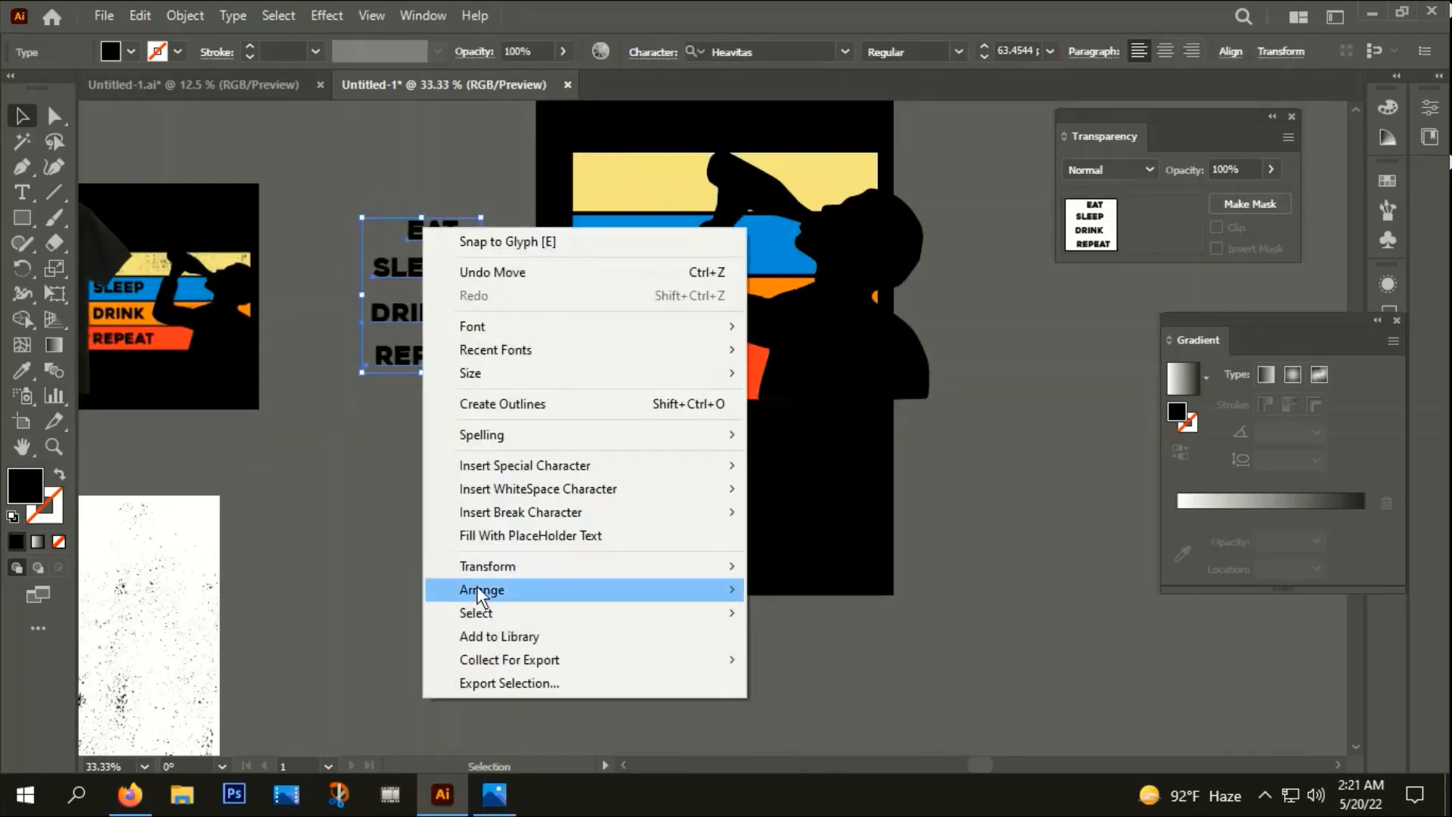
{"action": "mouse_move", "coordinate": [483, 590]}
{"action": "left_click", "coordinate": [782, 587]}
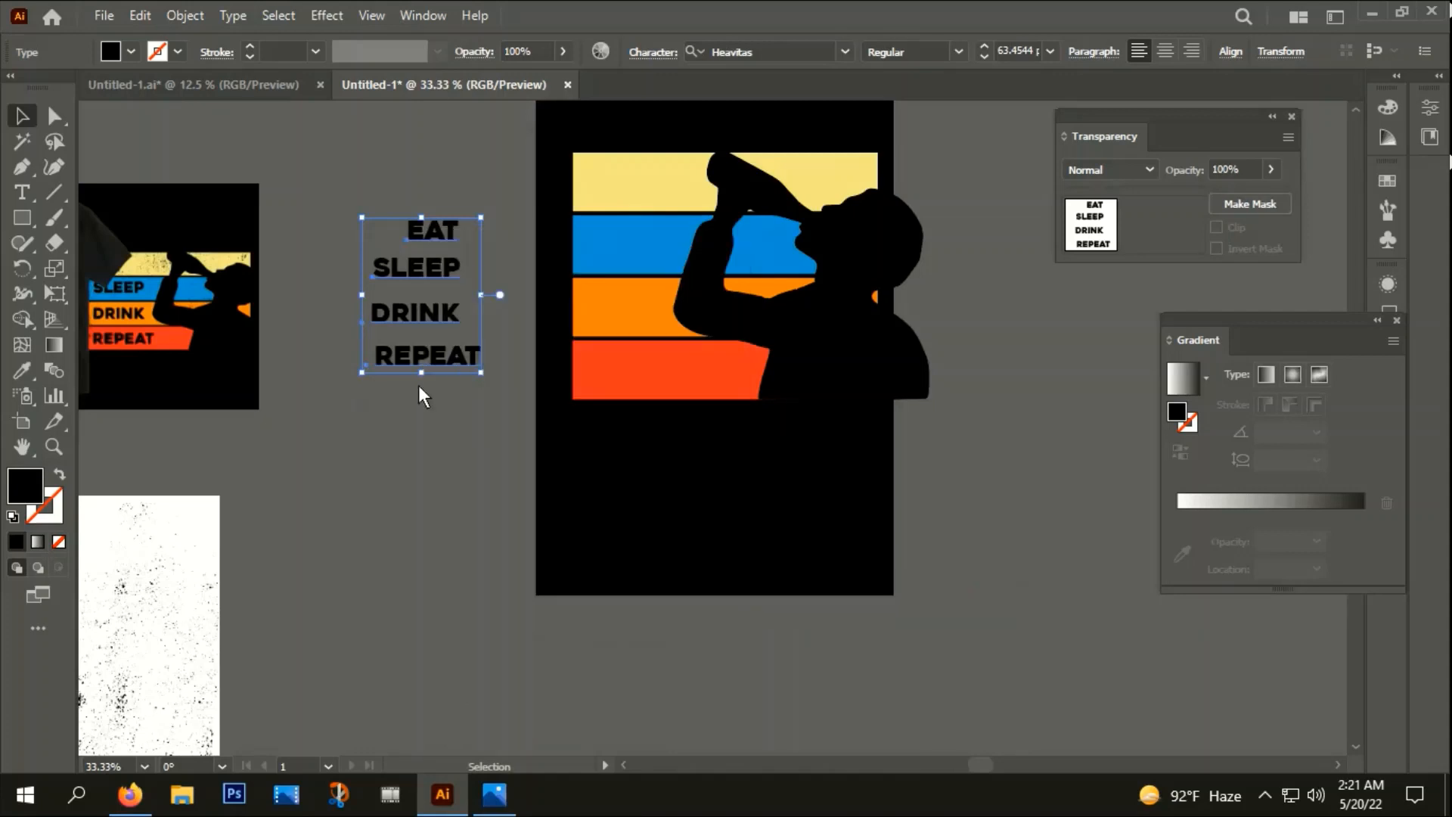
{"action": "left_click_drag", "start_coordinate": [436, 227], "coordinate": [646, 200]}
{"action": "left_click", "coordinate": [498, 283]}
- Place each word on its own bar: EAT on yellow, SLEEP on blue, DRINK on orange and REPEAT on red
{"action": "key", "text": "ctrl+="}
{"action": "key", "text": "ctrl+="}
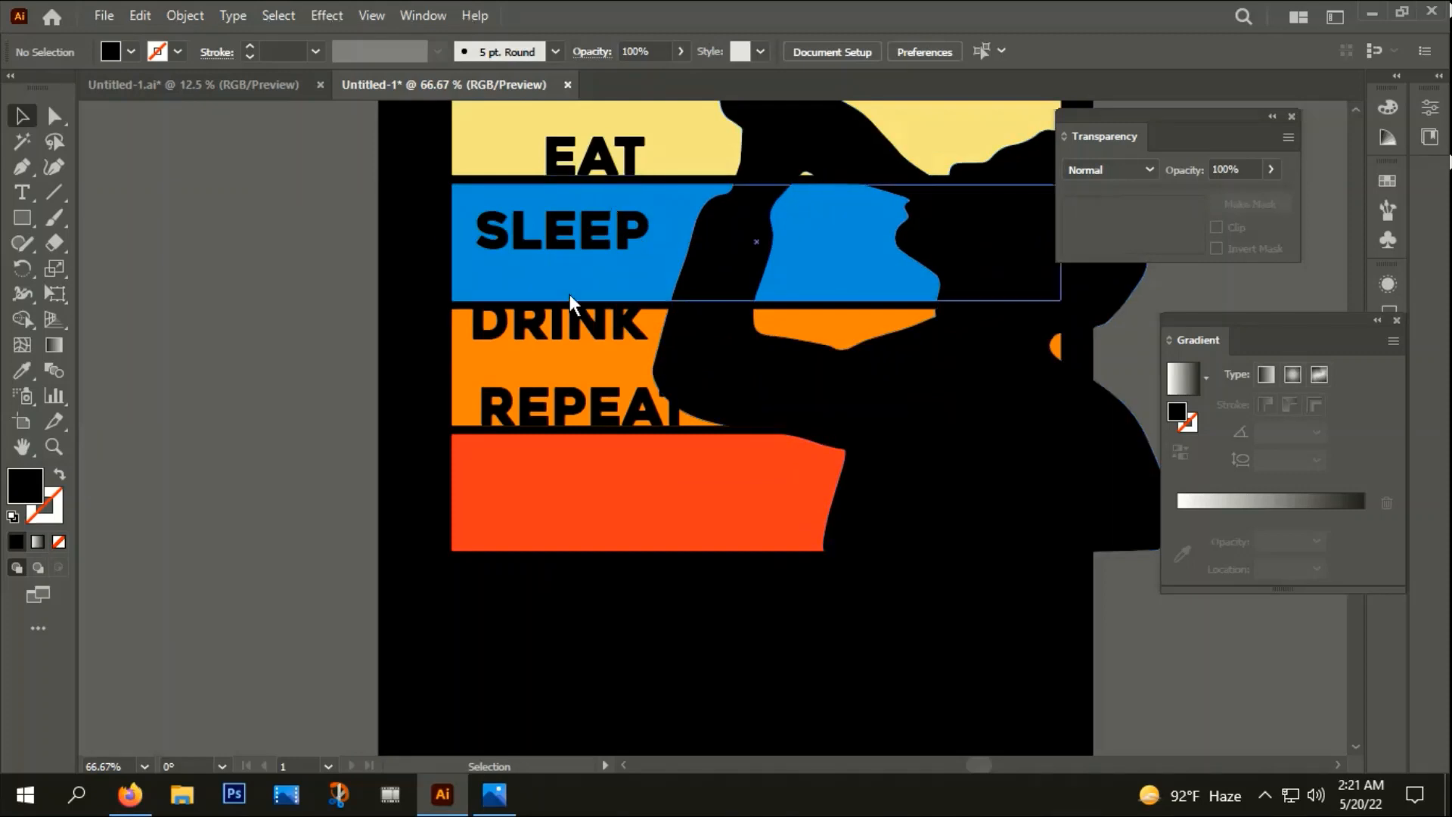
{"action": "left_click_drag", "start_coordinate": [569, 293], "coordinate": [550, 426]}
{"action": "left_click_drag", "start_coordinate": [580, 304], "coordinate": [579, 269]}
{"action": "left_click_drag", "start_coordinate": [574, 360], "coordinate": [584, 375]}
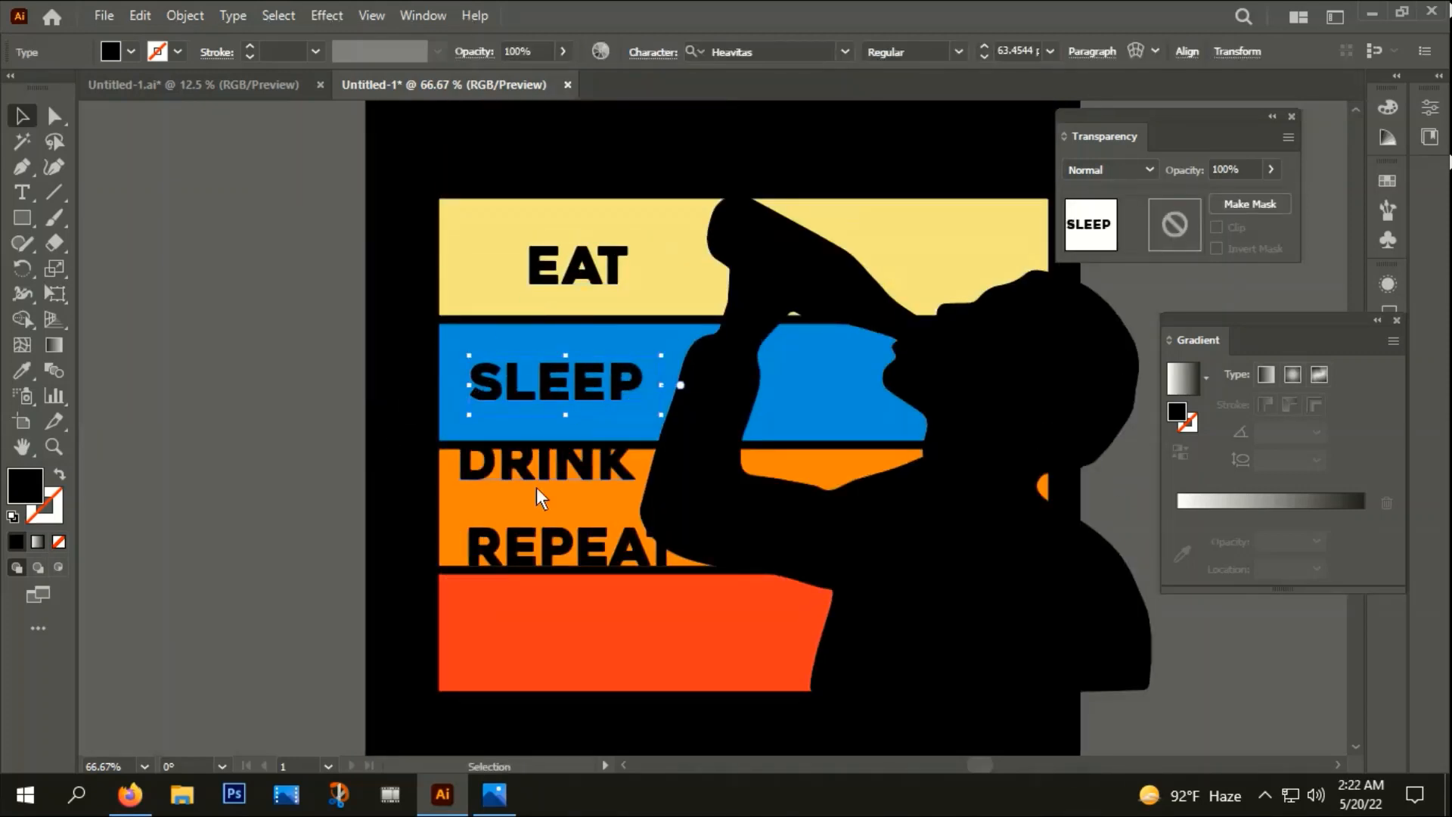
{"action": "left_click_drag", "start_coordinate": [537, 487], "coordinate": [546, 624]}
{"action": "left_click", "coordinate": [569, 305]}
- Select the EAT, SLEEP, DRINK and REPEAT text objects together and convert them to outlines
{"action": "left_click", "coordinate": [585, 279]}
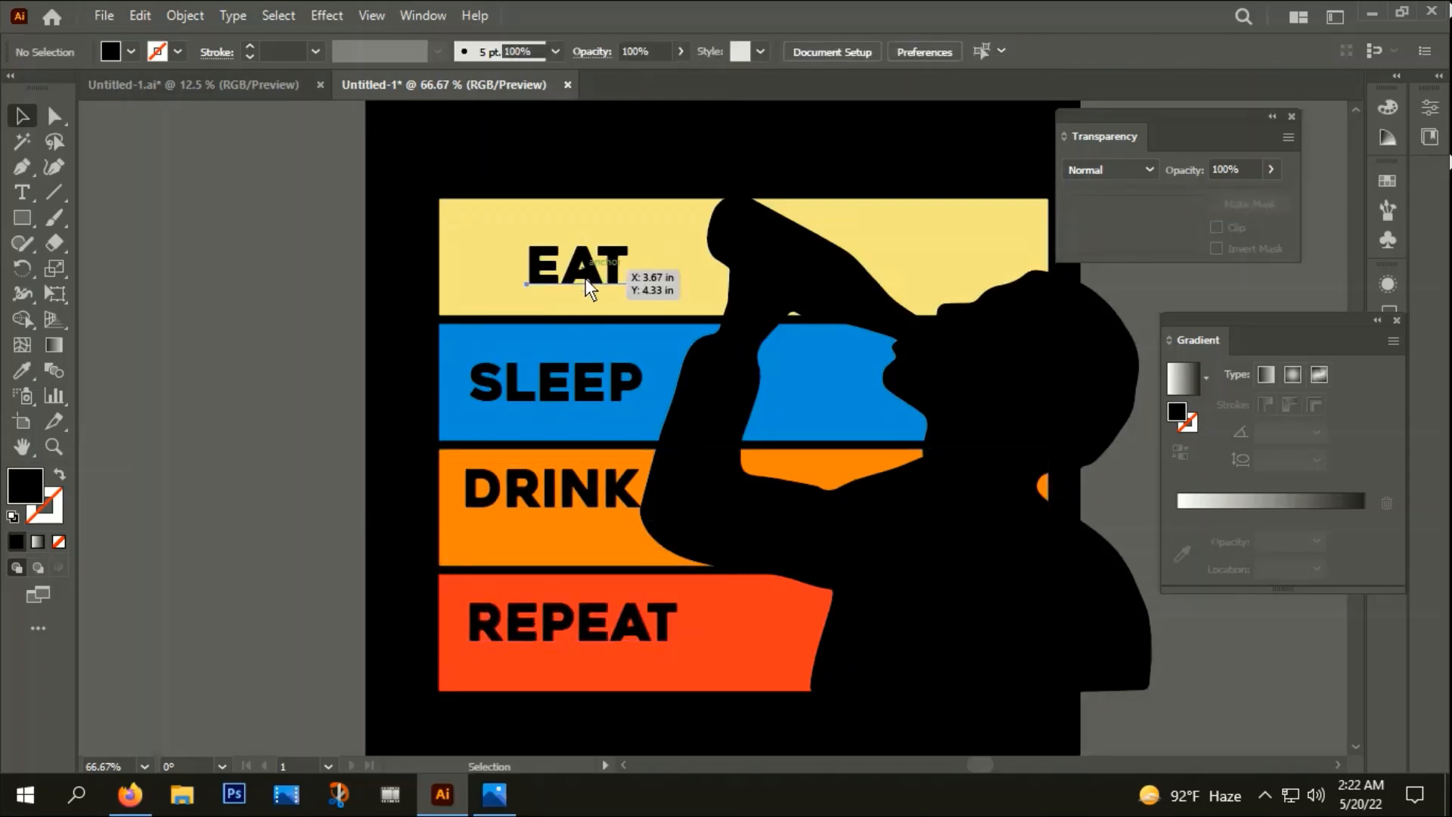
{"action": "left_click", "coordinate": [567, 394], "text": "shift"}
{"action": "left_click", "coordinate": [567, 392], "text": "shift"}
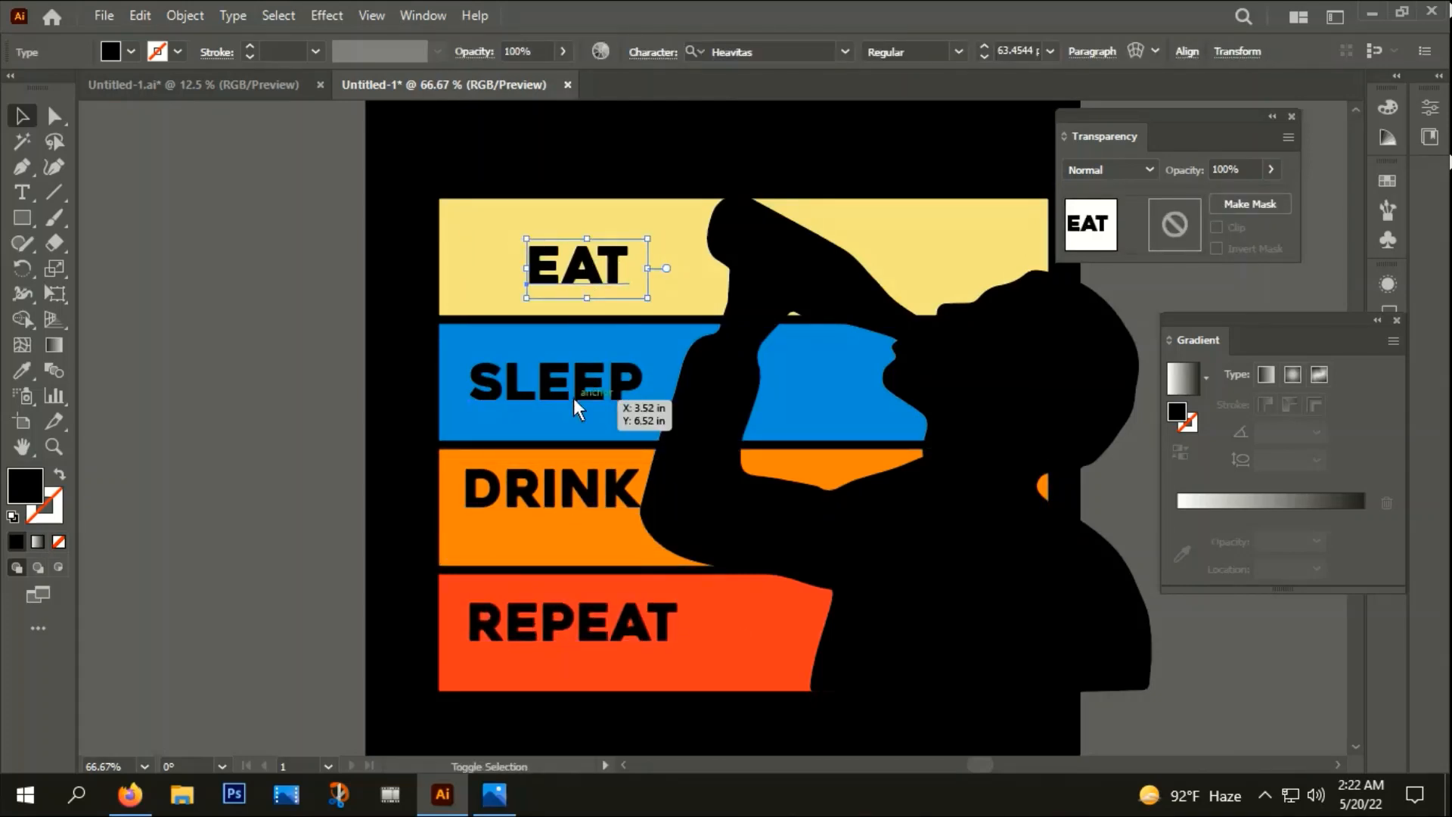
{"action": "left_click", "coordinate": [573, 397], "text": "shift"}
{"action": "left_click", "coordinate": [555, 492], "text": "shift"}
{"action": "left_click", "coordinate": [552, 622], "text": "shift"}
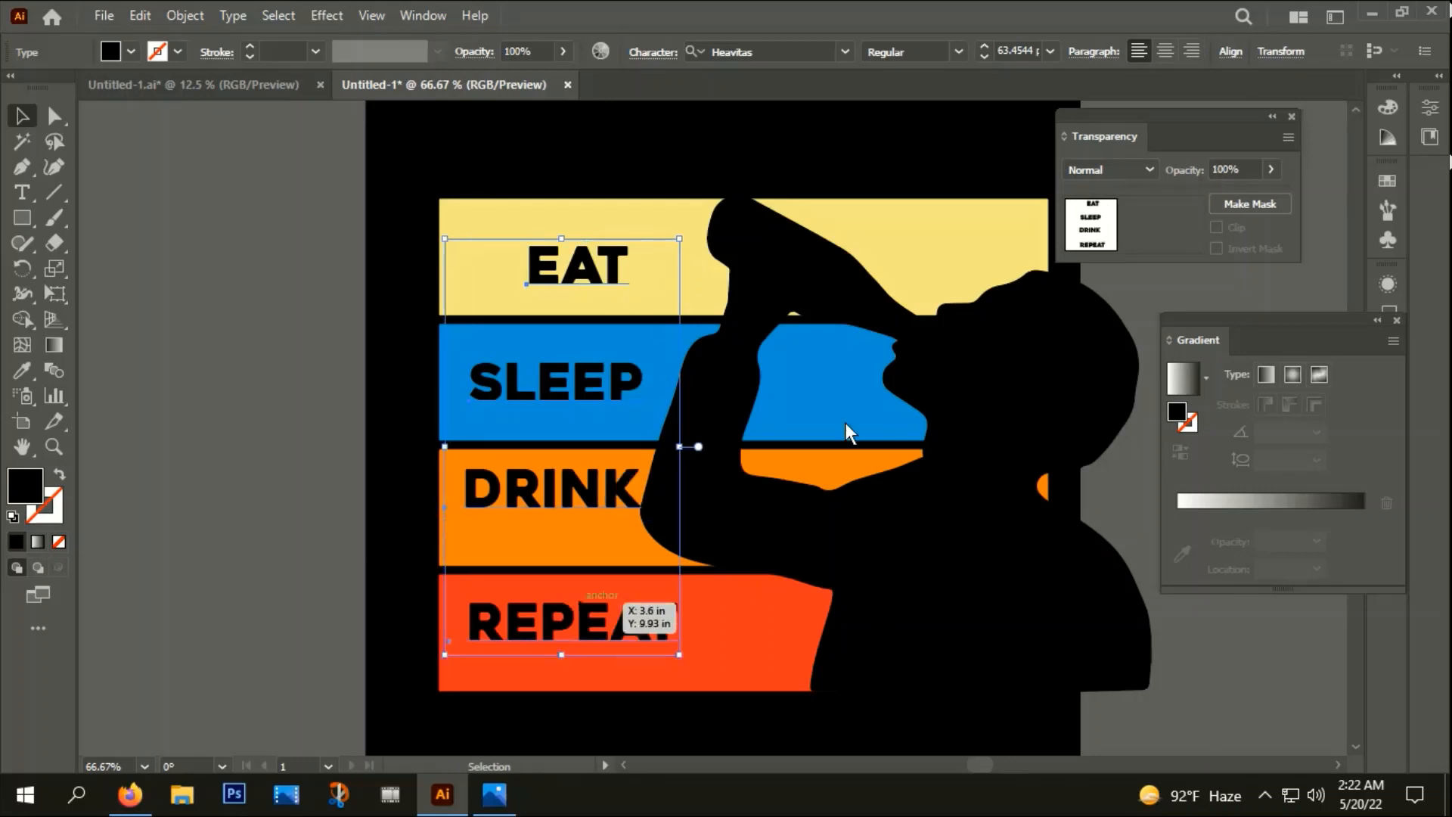
{"action": "right_click", "coordinate": [590, 258]}
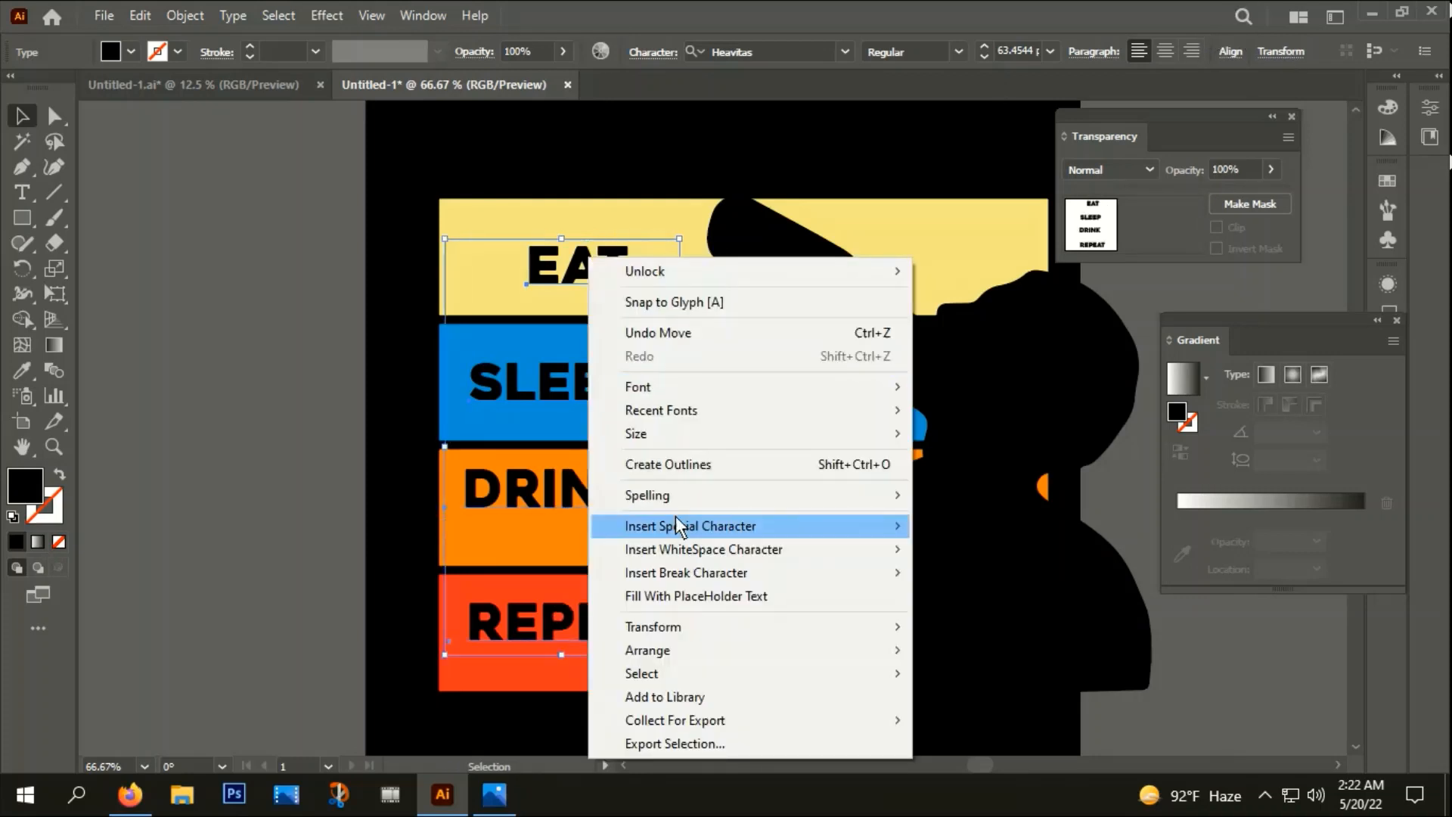
{"action": "left_click", "coordinate": [664, 465]}
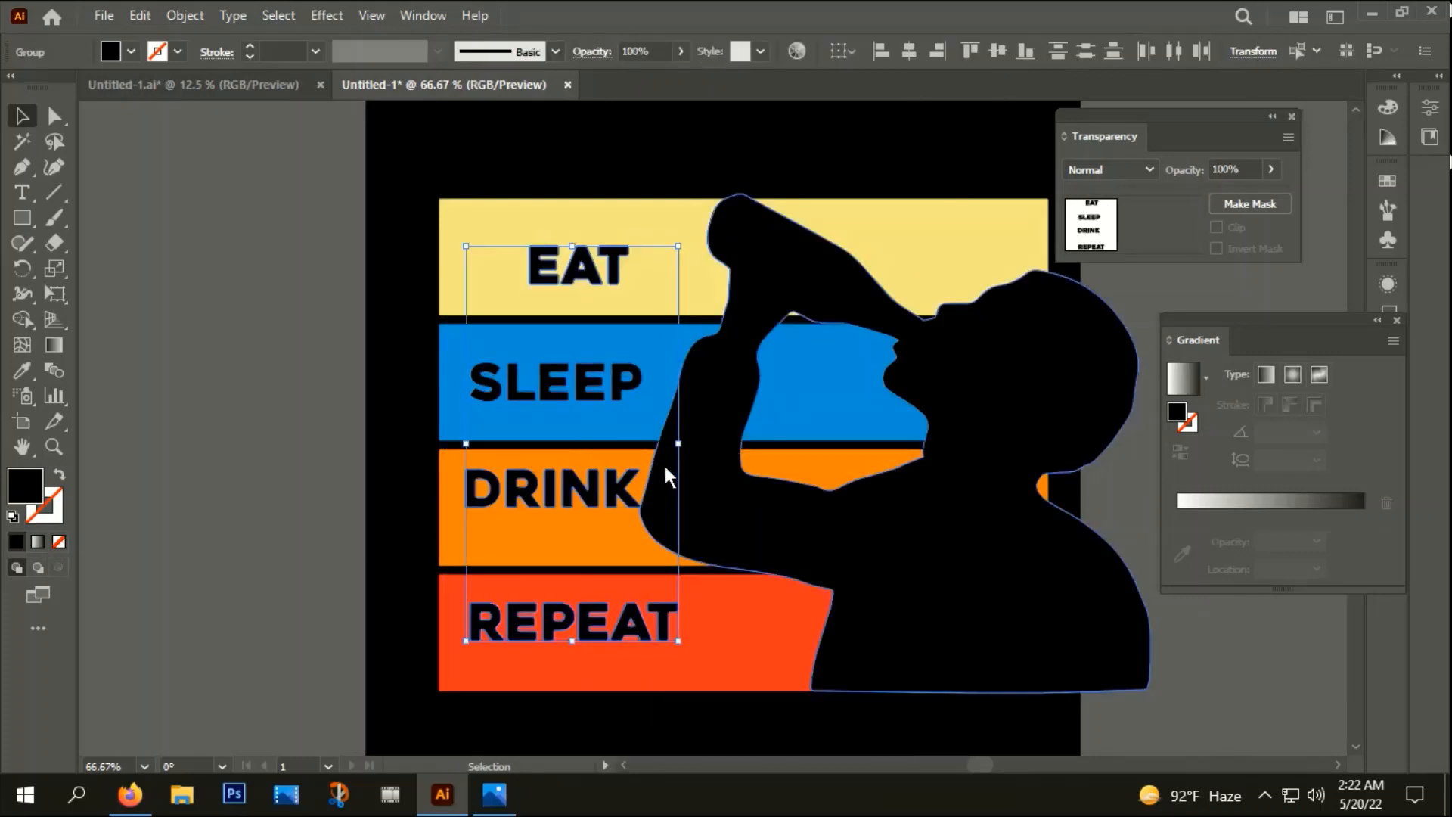
- Align the four outlined words along their left edges
{"action": "left_click", "coordinate": [877, 51]}
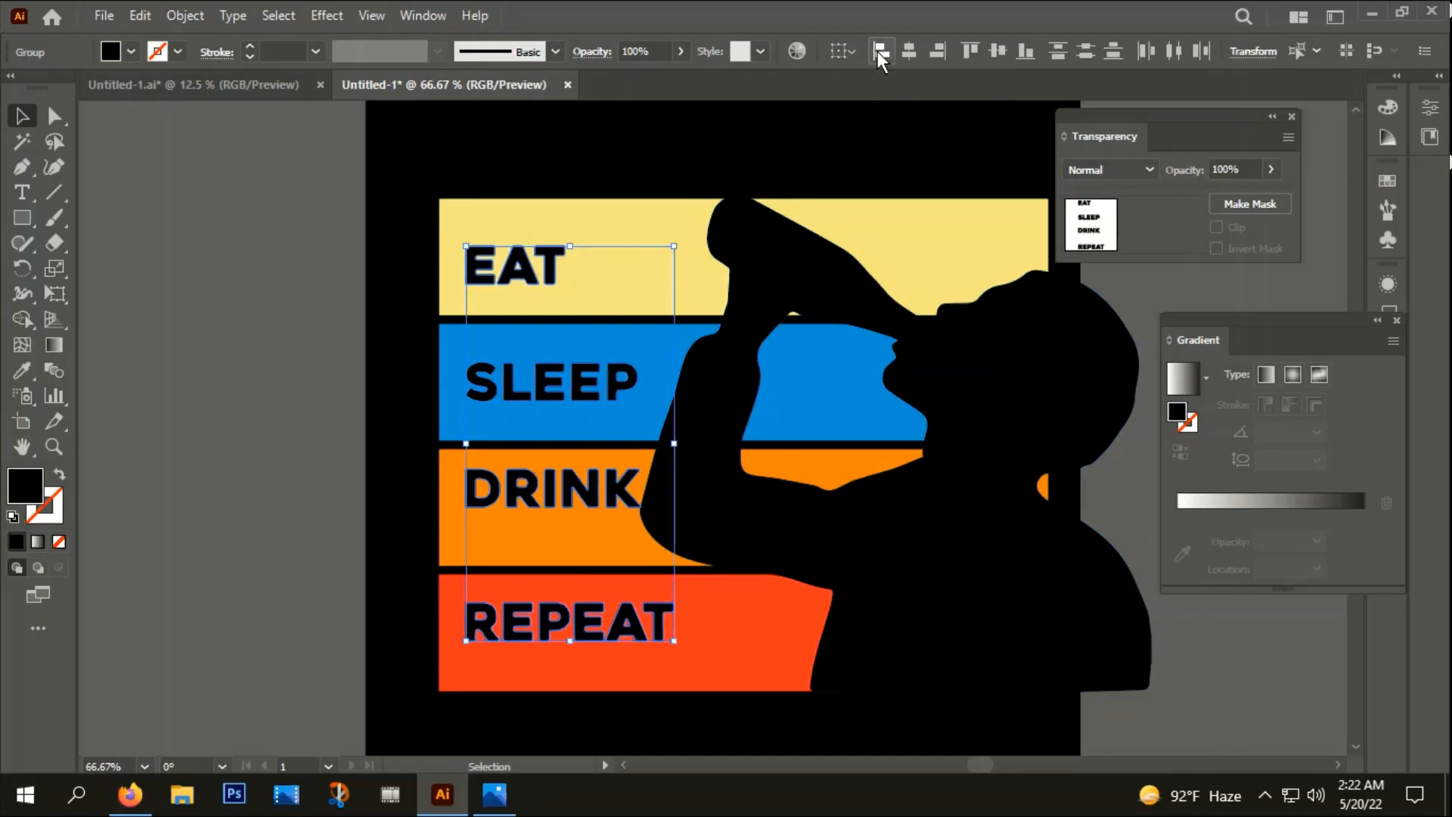
{"action": "left_click", "coordinate": [336, 342]}
{"action": "key", "text": "ctrl+minus"}
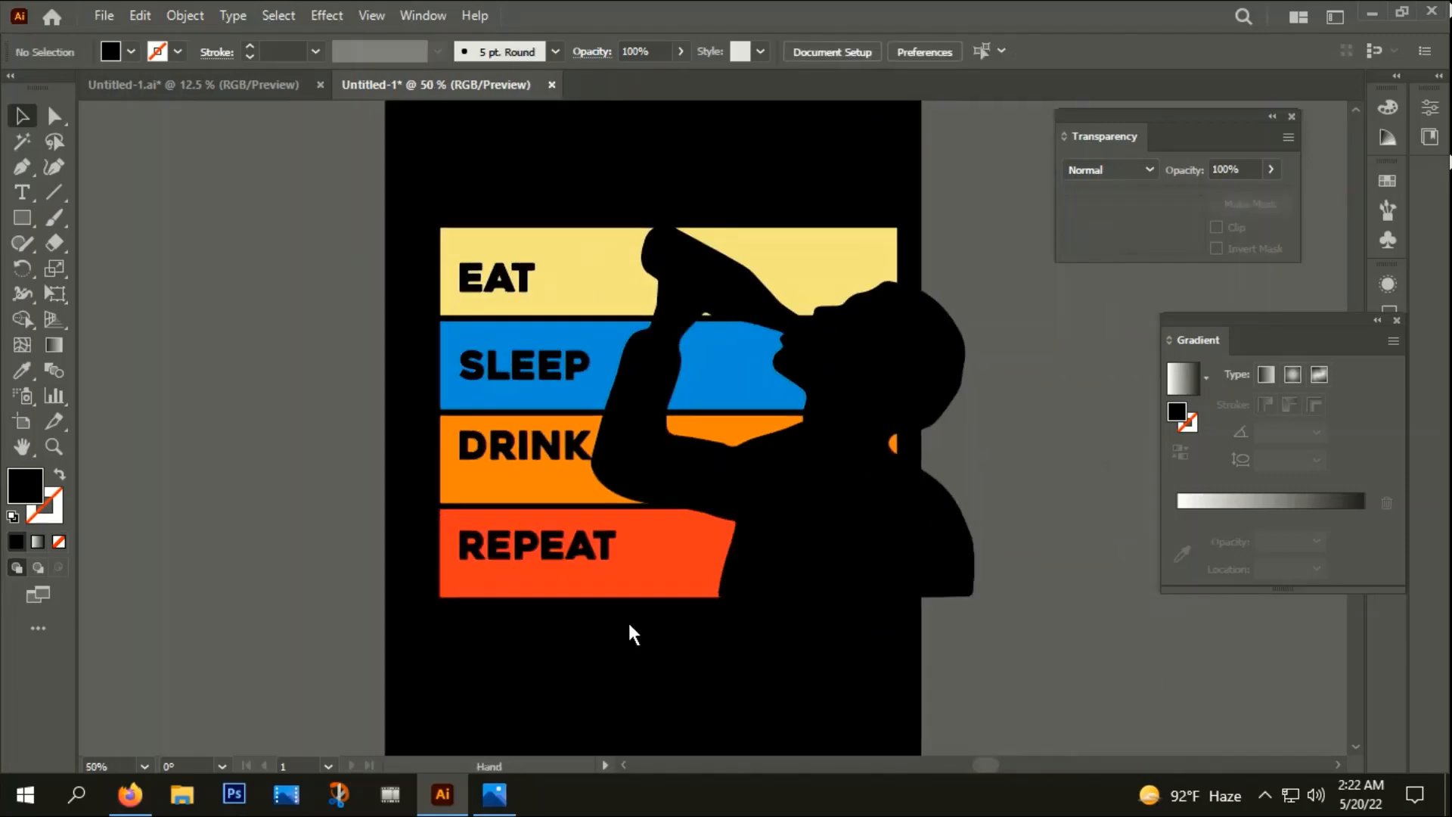
- Nudge the word DRINK down to sit closer to the orange bar's vertical middle
{"action": "left_click_drag", "start_coordinate": [629, 624], "coordinate": [698, 529]}
{"action": "scroll", "coordinate": [511, 314], "scroll_direction": "up", "scroll_amount": 1}
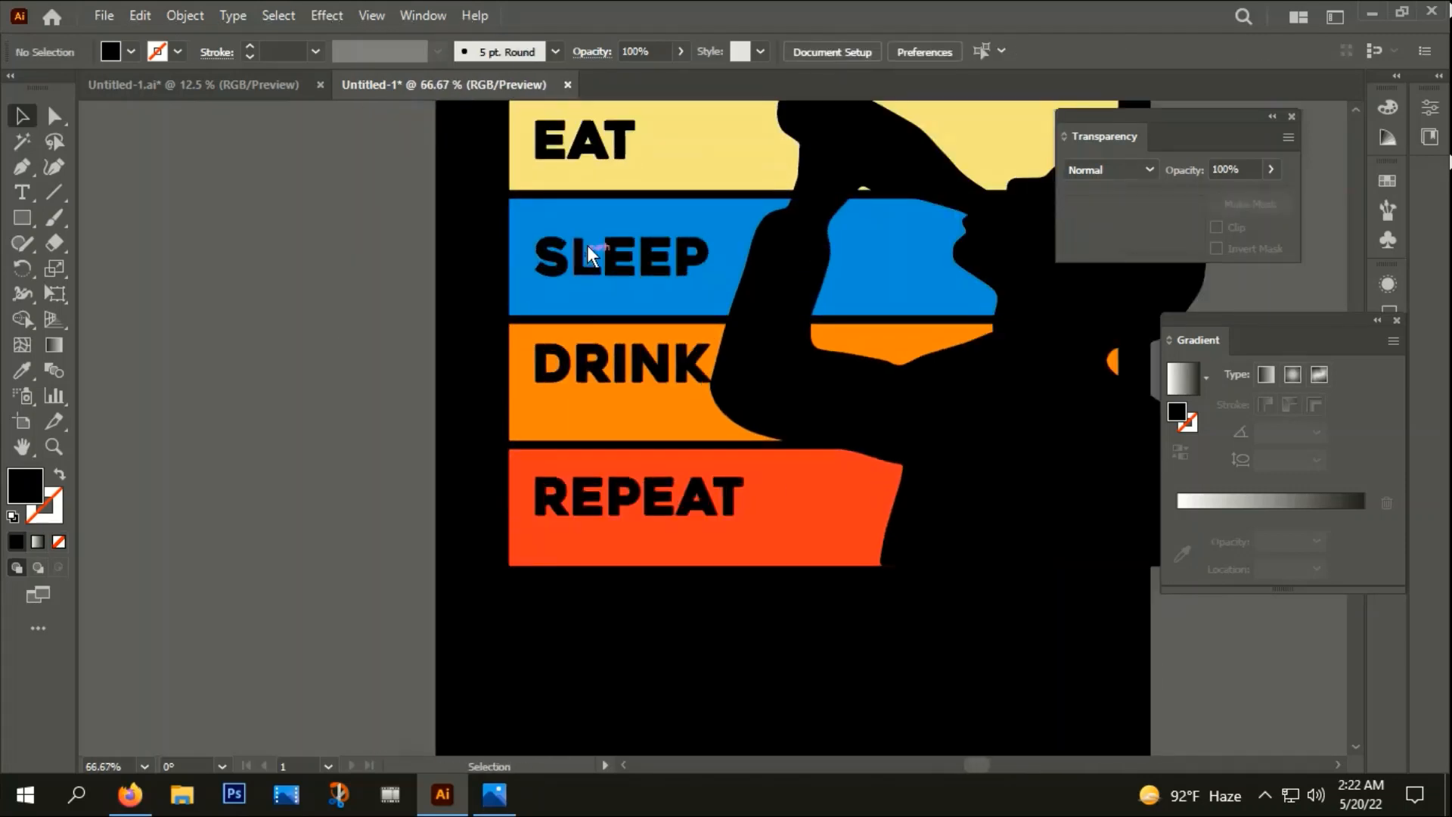
{"action": "left_click", "coordinate": [599, 360]}
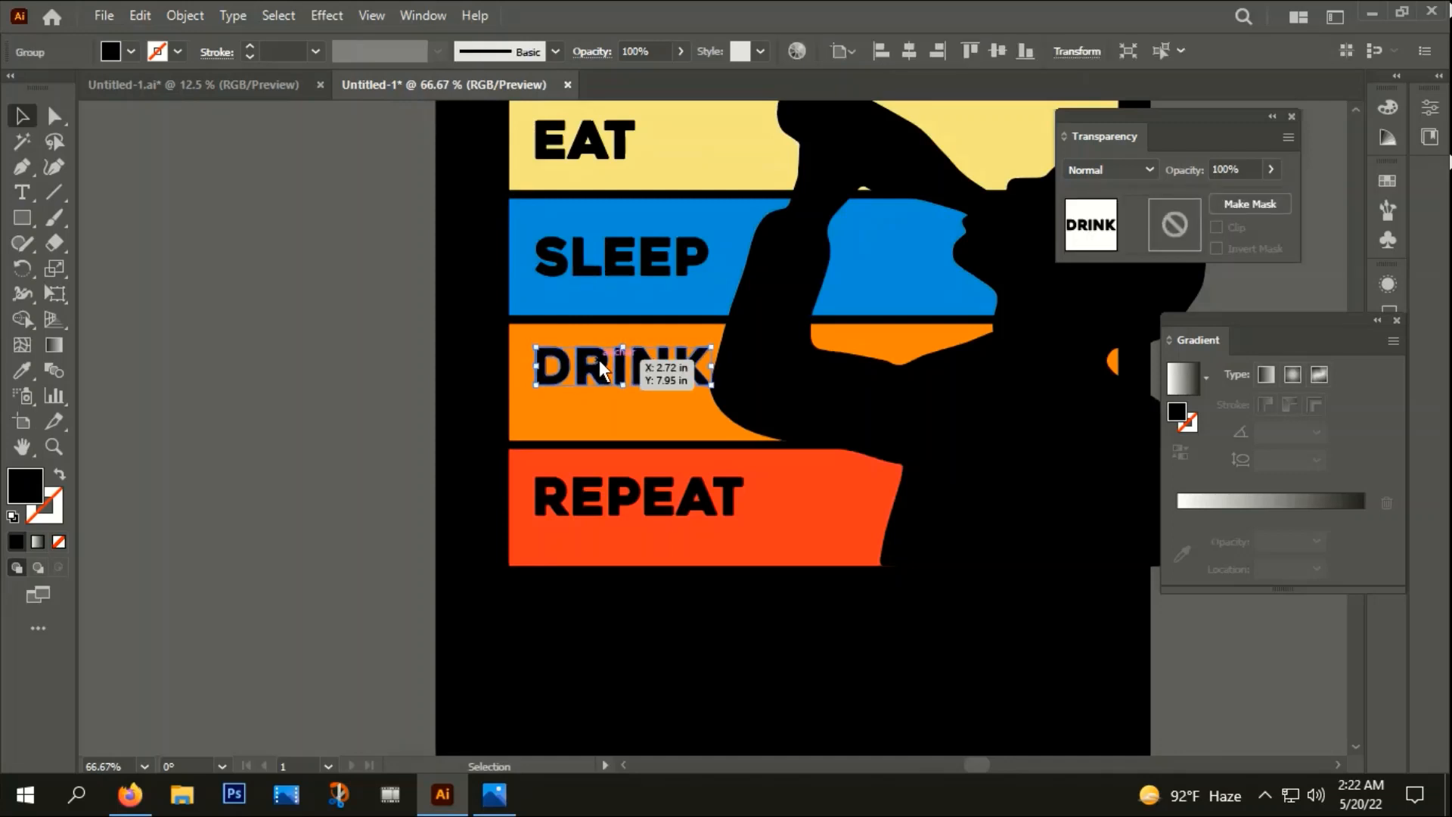
{"action": "key", "text": "Down"}
{"action": "key", "text": "Down"}
{"action": "key", "text": "Down"}
{"action": "key", "text": "Down"}
{"action": "key", "text": "Down"}
{"action": "key", "text": "Down"}
{"action": "key", "text": "Down"}
{"action": "key", "text": "Down"}
{"action": "key", "text": "Down"}
{"action": "key", "text": "Down"}
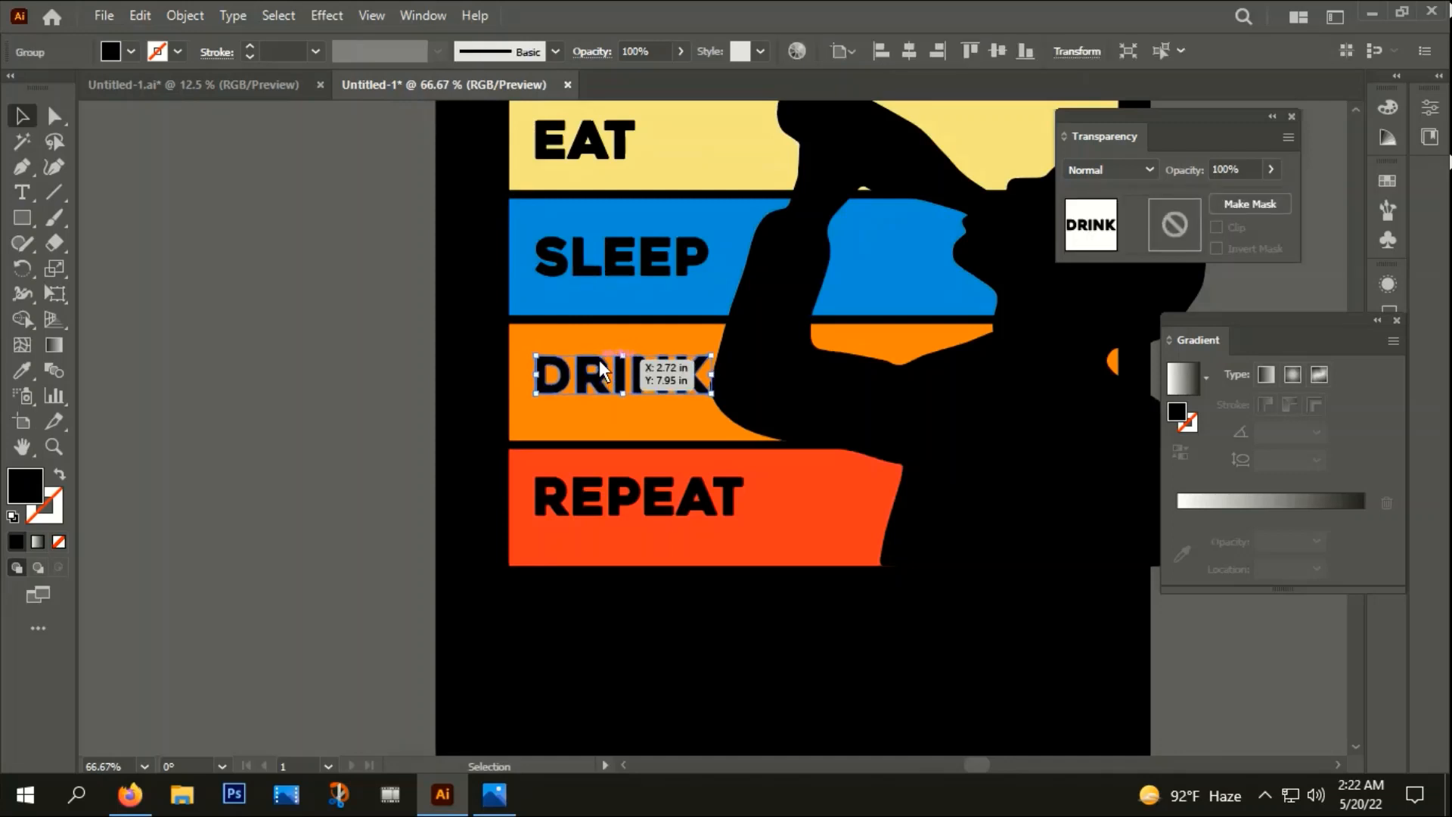
- Nudge the word REPEAT down to the red bar's vertical middle
{"action": "left_click", "coordinate": [647, 514]}
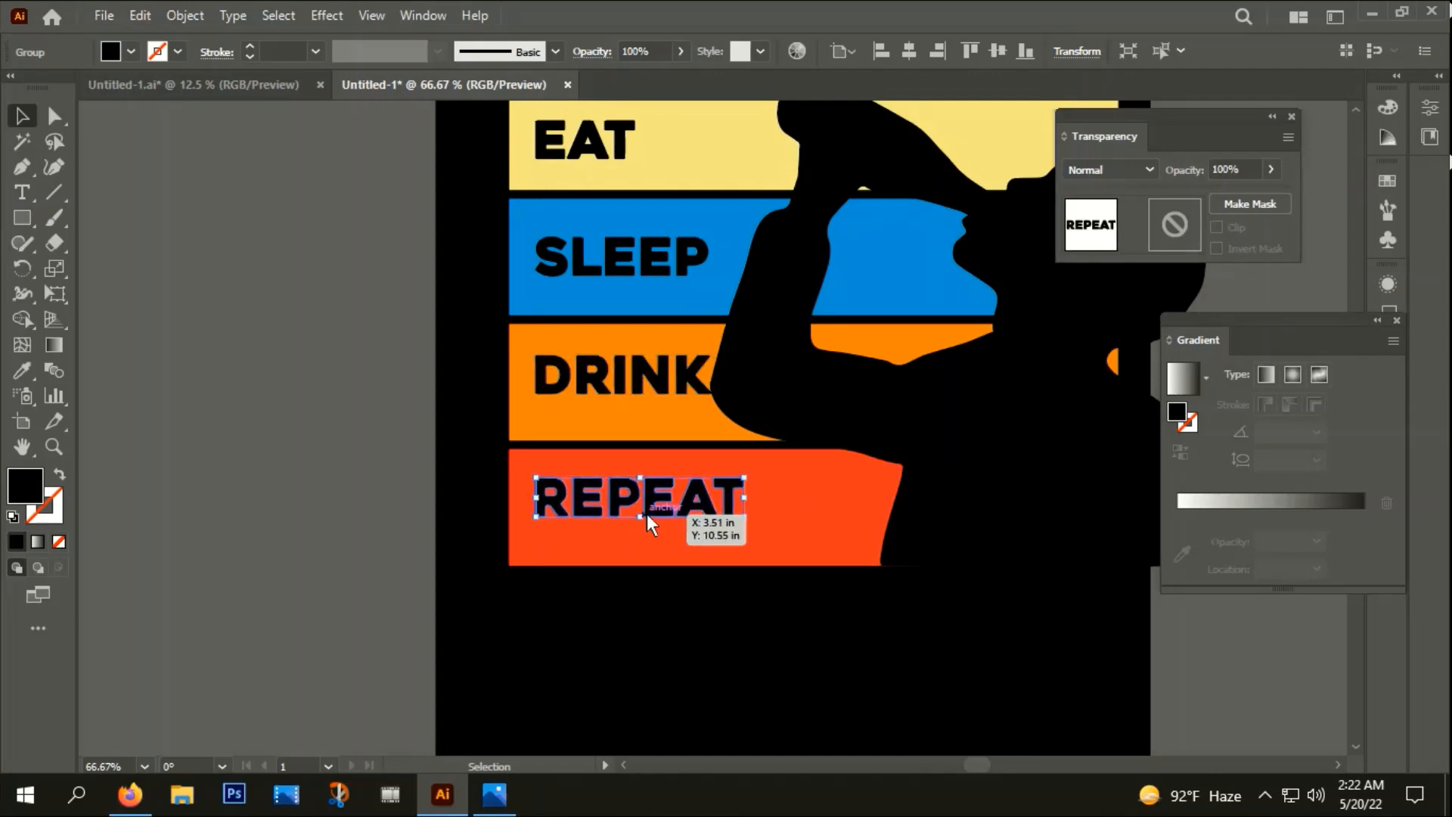
{"action": "key", "text": "Down"}
{"action": "key", "text": "Down"}
{"action": "key", "text": "Down"}
{"action": "key", "text": "Down"}
{"action": "key", "text": "Down"}
{"action": "key", "text": "Down"}
{"action": "key", "text": "Down"}
{"action": "key", "text": "Down"}
{"action": "key", "text": "Down"}
{"action": "key", "text": "Down"}
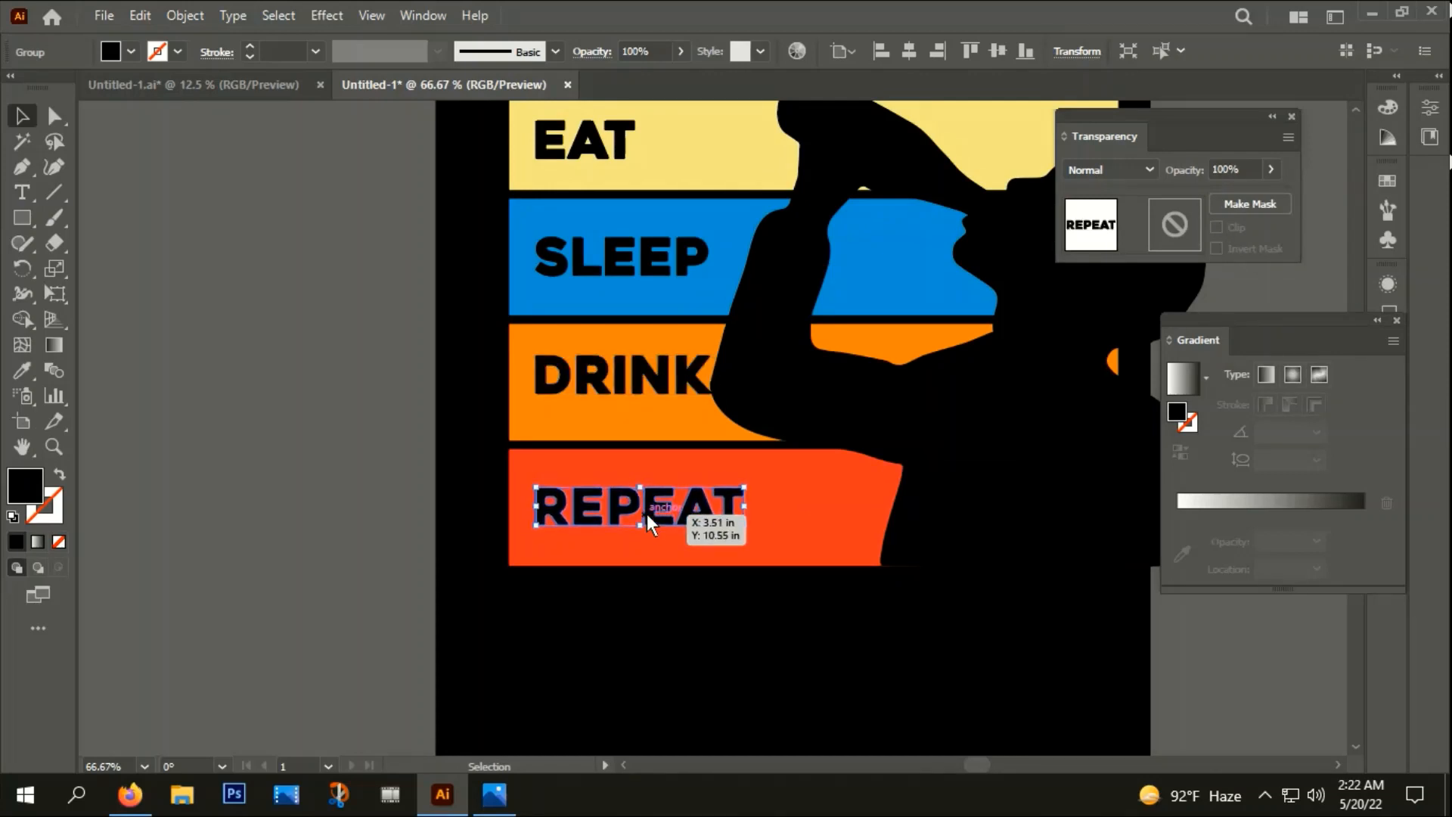
{"action": "left_click", "coordinate": [325, 496]}
{"action": "left_click_drag", "start_coordinate": [395, 491], "coordinate": [326, 734]}
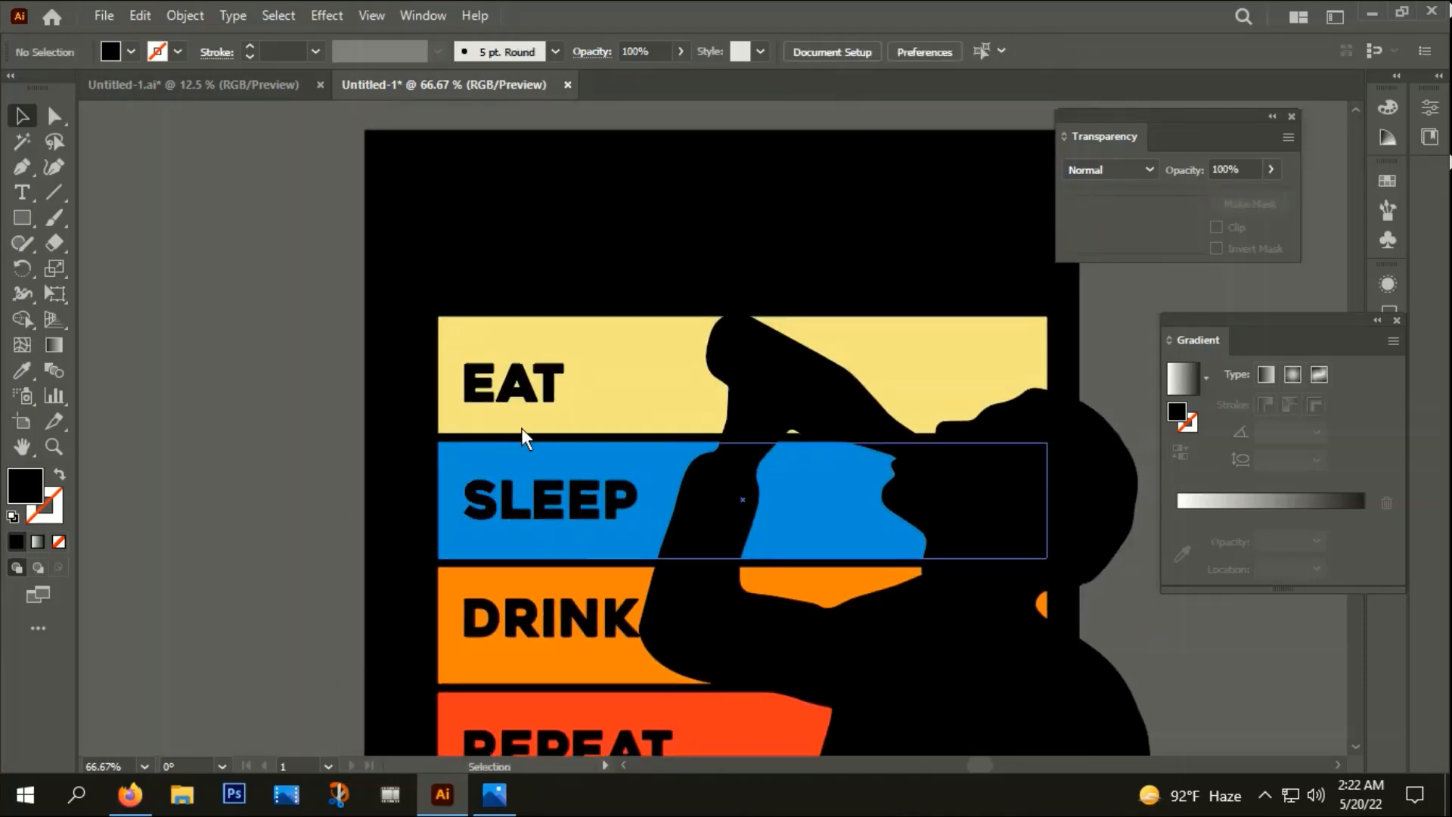
{"action": "left_click", "coordinate": [528, 400]}
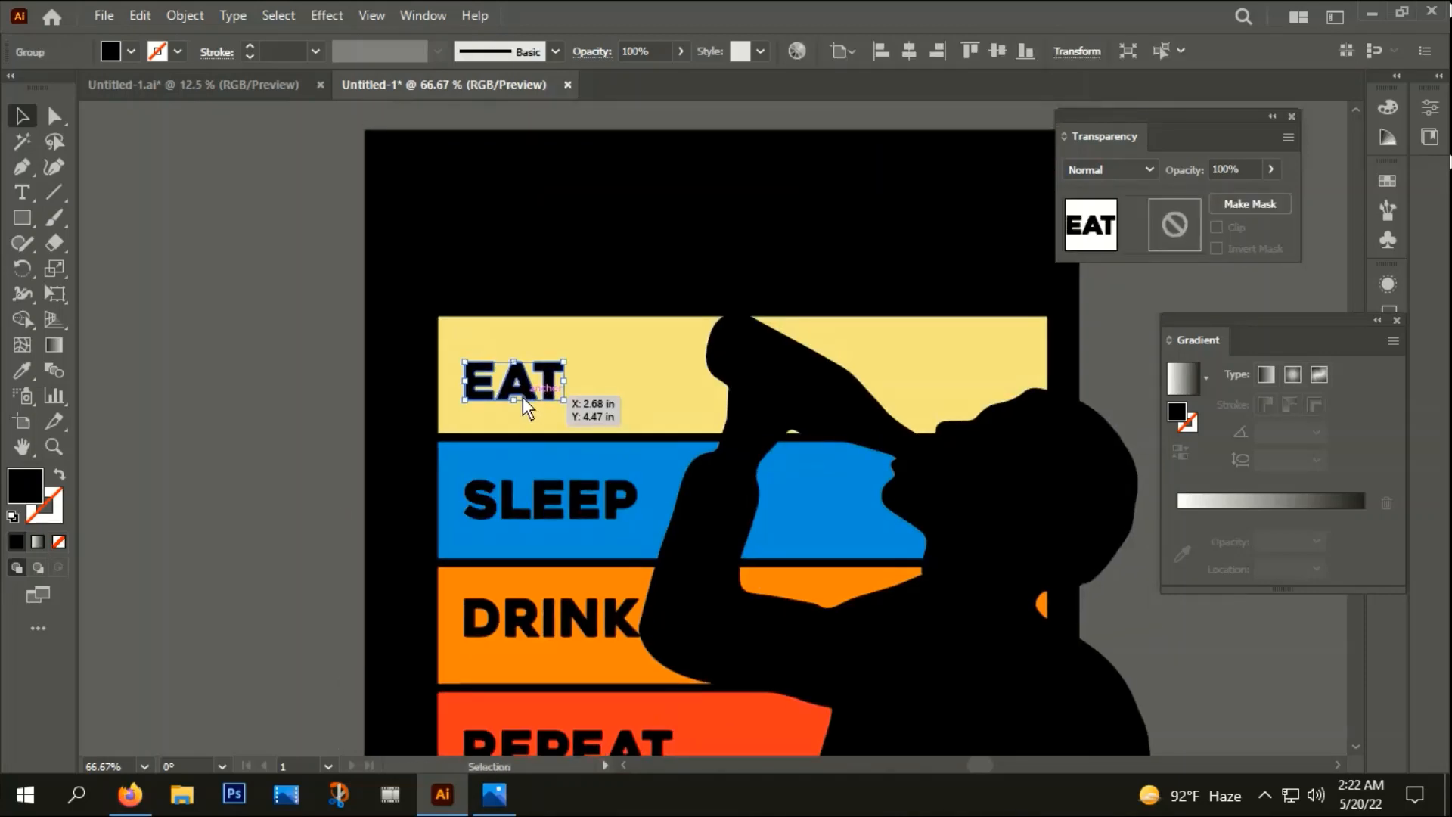
{"action": "left_click", "coordinate": [333, 457]}
- Widen the group of coloured bars by stretching its left edge slightly outward, leaving more space before the words
{"action": "scroll", "coordinate": [333, 457], "scroll_direction": "down", "scroll_amount": 2}
{"action": "left_click_drag", "start_coordinate": [815, 532], "coordinate": [875, 377]}
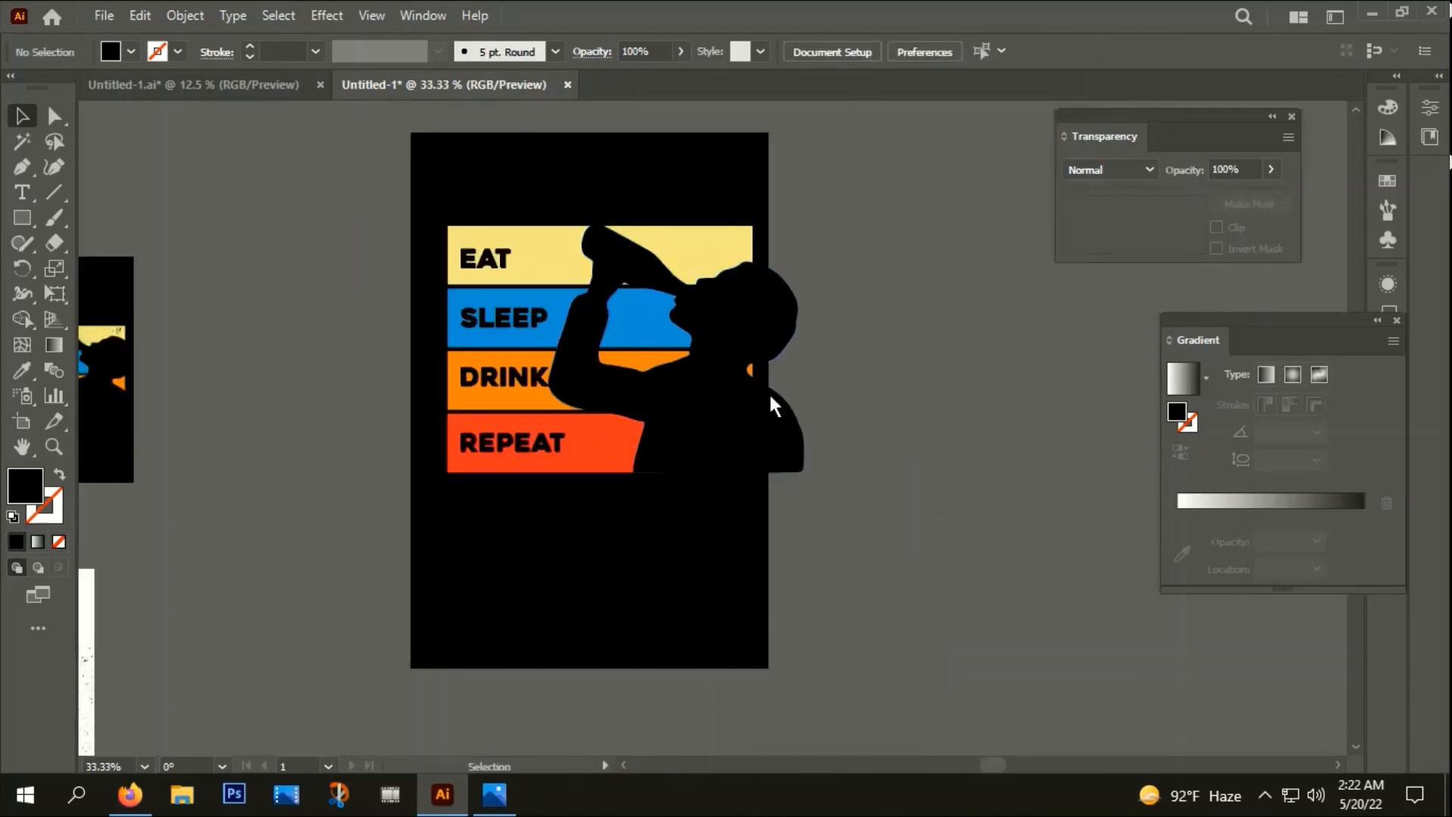
{"action": "scroll", "coordinate": [629, 418], "scroll_direction": "down", "scroll_amount": 1}
{"action": "left_click_drag", "start_coordinate": [401, 325], "coordinate": [491, 497]}
{"action": "scroll", "coordinate": [496, 355], "scroll_direction": "up", "scroll_amount": 2}
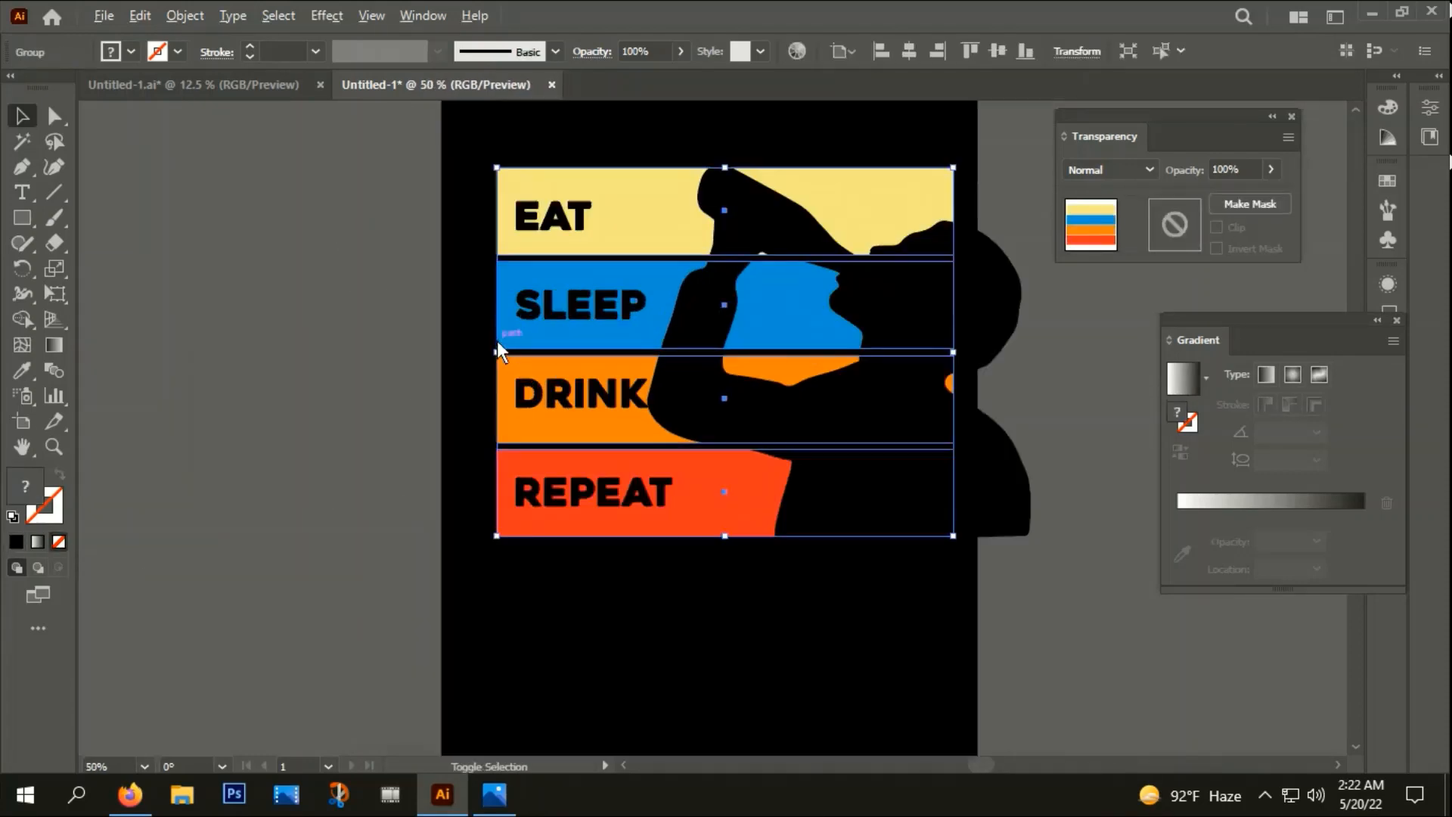
{"action": "left_click_drag", "start_coordinate": [493, 359], "coordinate": [478, 356]}
{"action": "left_click", "coordinate": [389, 308]}
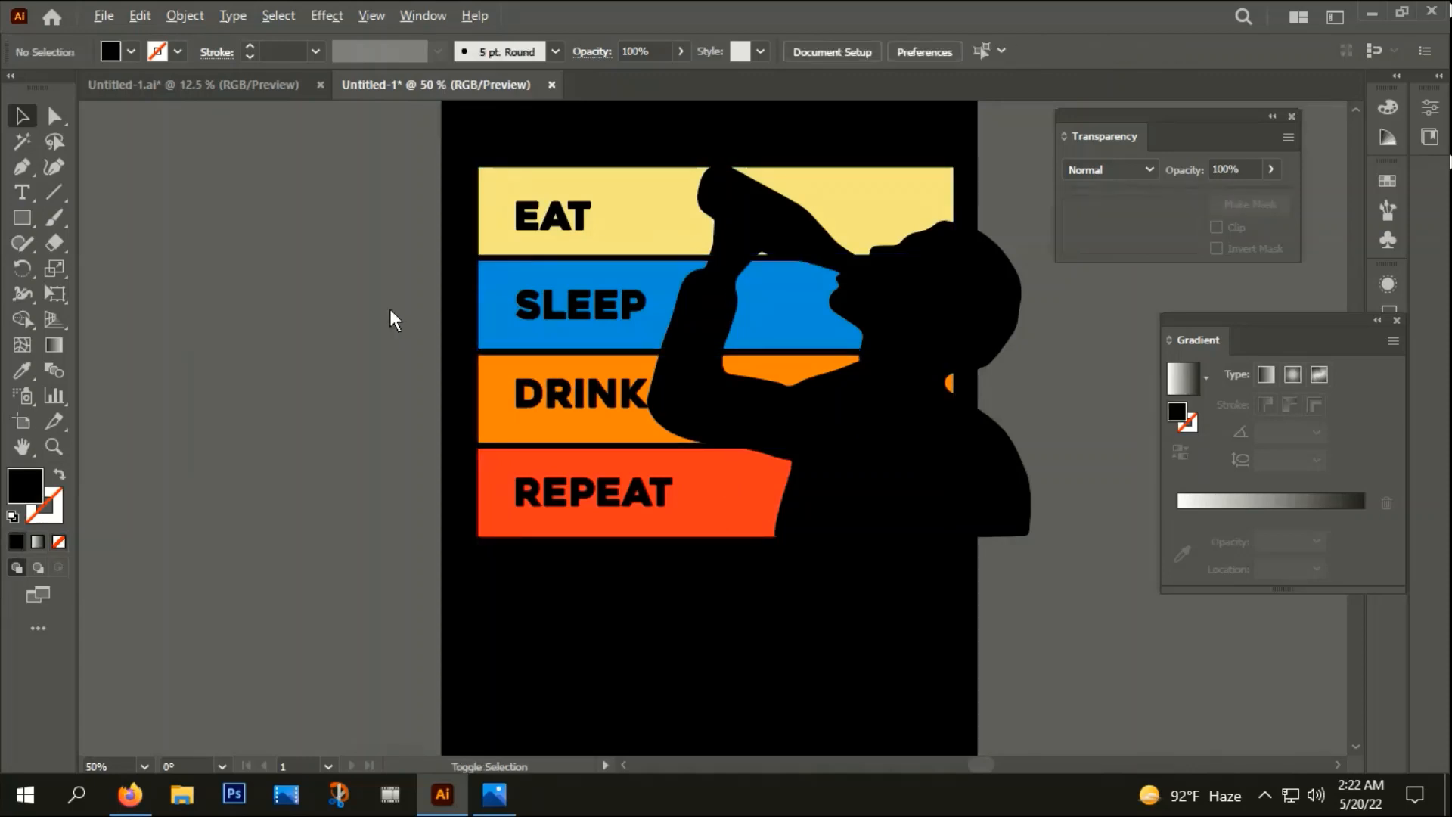
- Group the four outlined words EAT, SLEEP, DRINK and REPEAT
{"action": "left_click", "coordinate": [552, 397]}
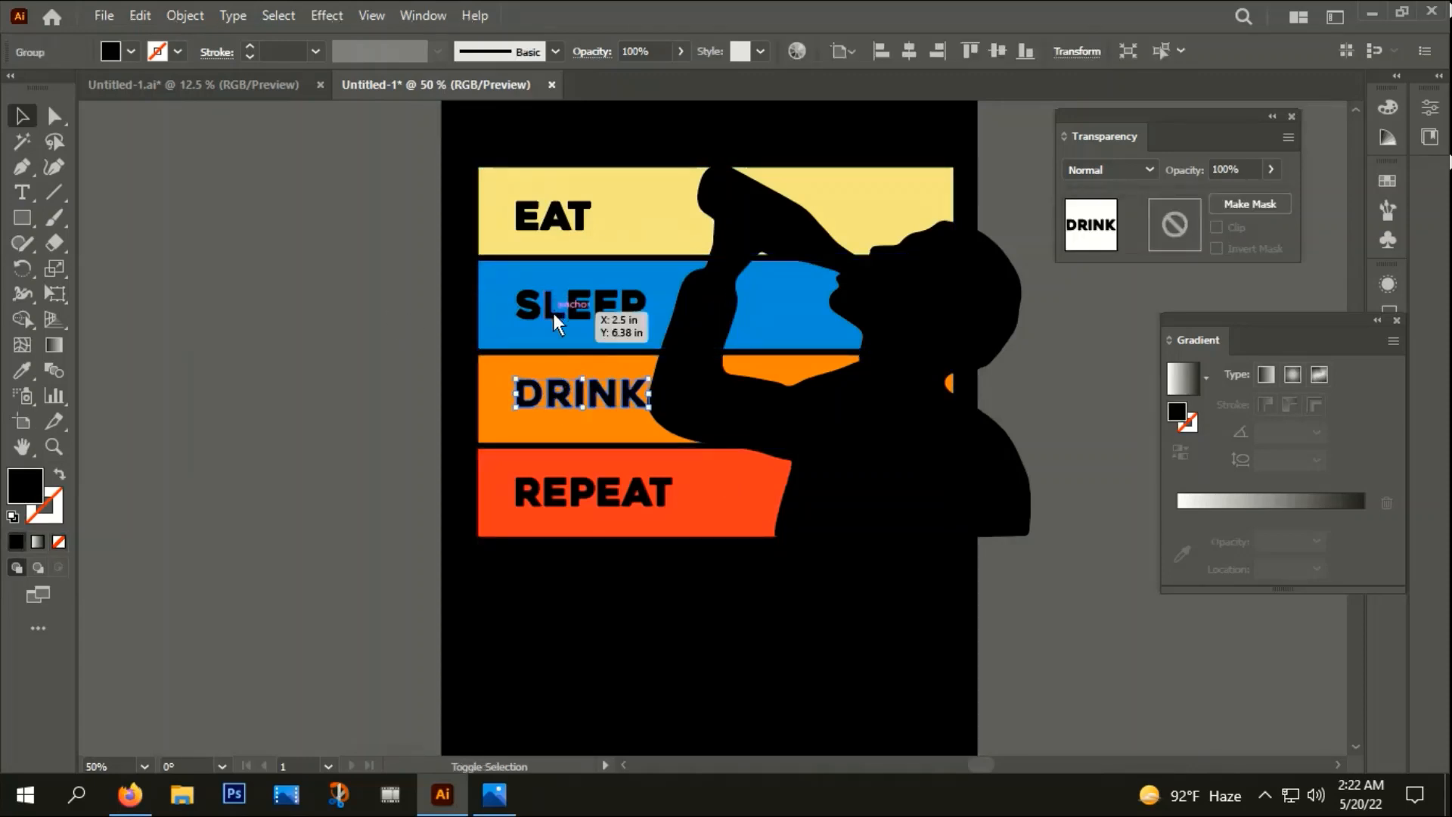
{"action": "left_click", "coordinate": [554, 313], "text": "shift"}
{"action": "left_click", "coordinate": [537, 212], "text": "shift"}
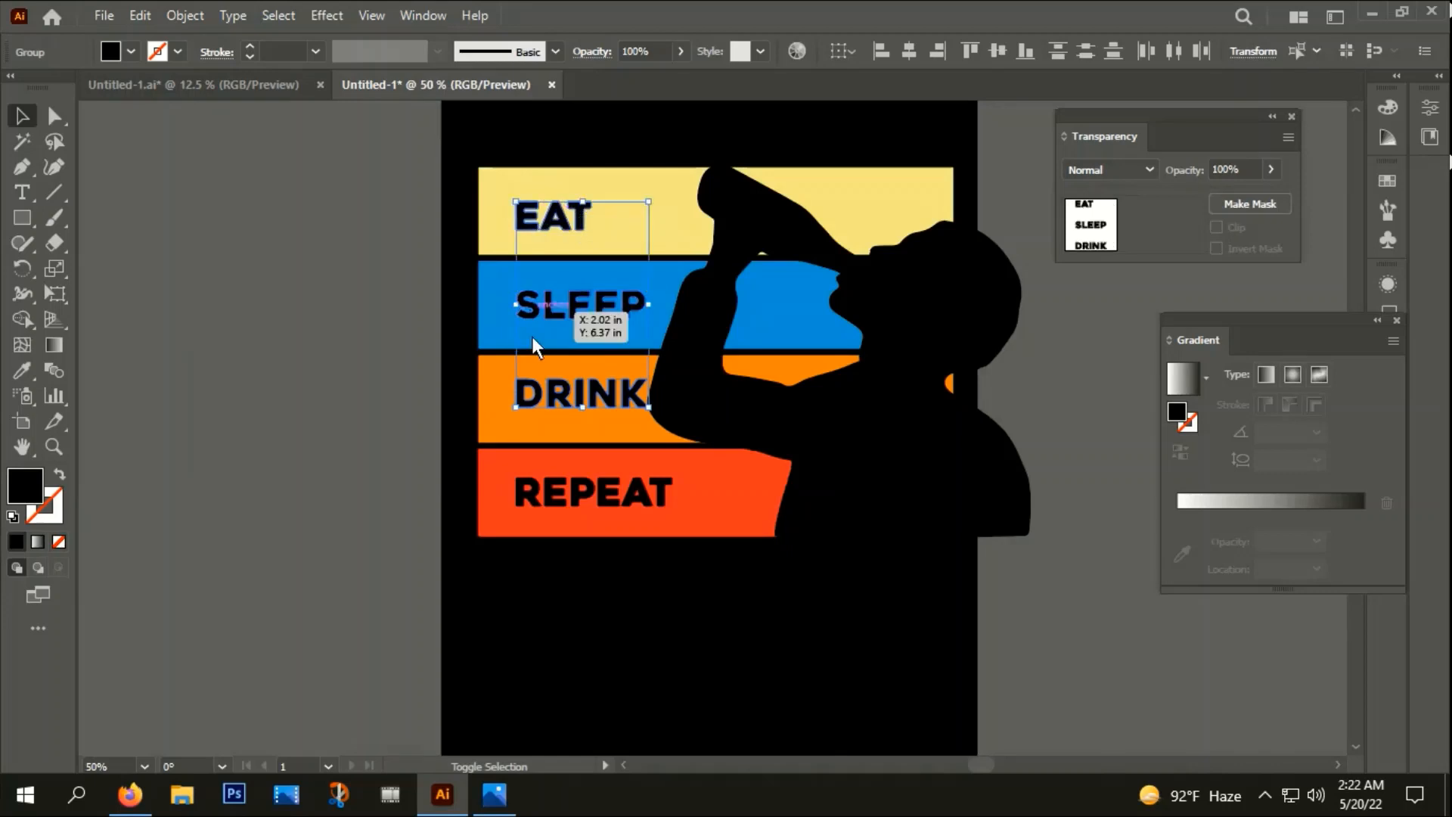
{"action": "left_click", "coordinate": [542, 490], "text": "shift"}
{"action": "right_click", "coordinate": [528, 409]}
{"action": "left_click", "coordinate": [594, 215]}
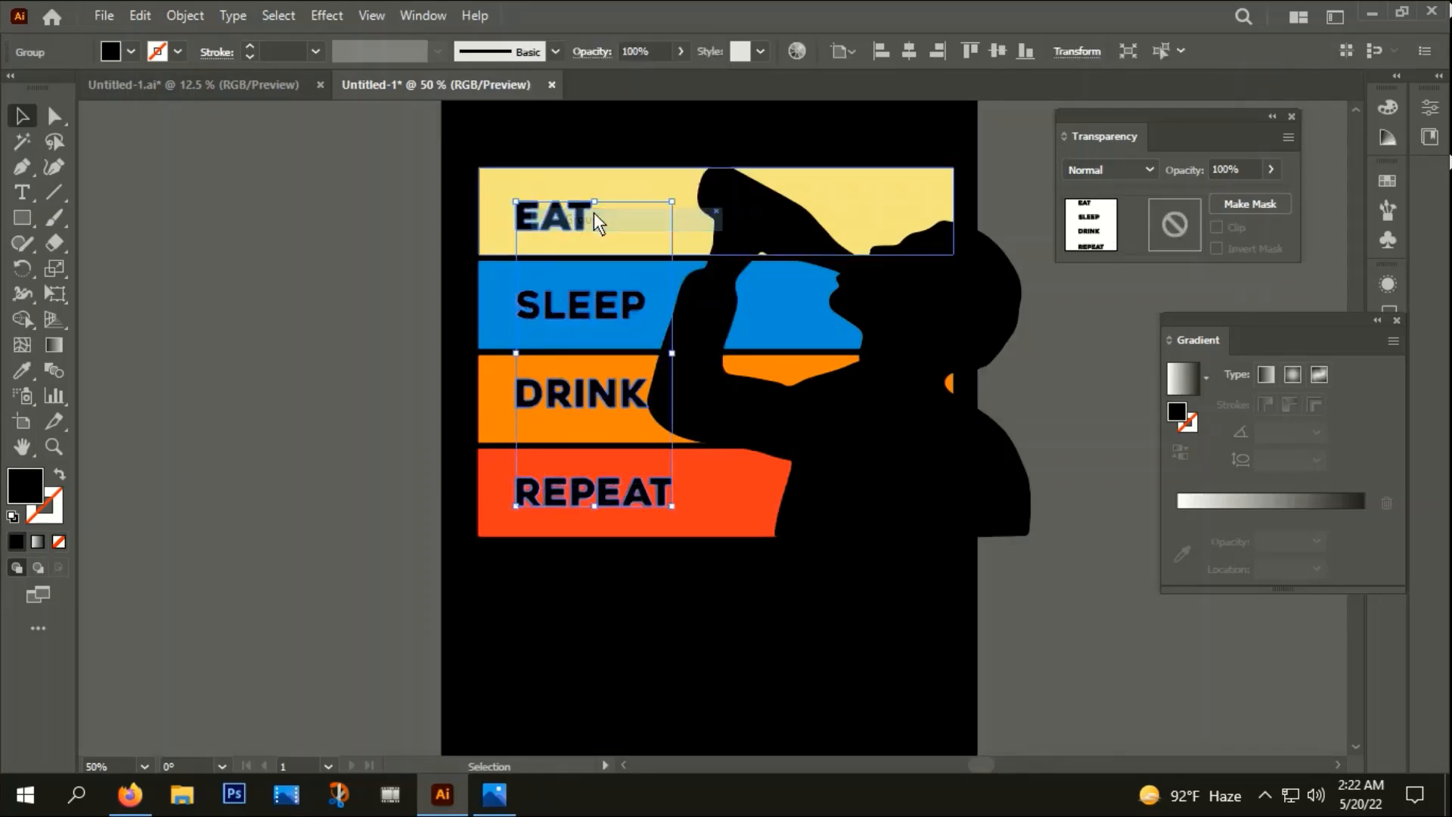
- Nudge the group of four words slightly left on the coloured bars
{"action": "key", "text": "Left"}
{"action": "key", "text": "Left"}
{"action": "key", "text": "Left"}
{"action": "key", "text": "Left"}
{"action": "key", "text": "Left"}
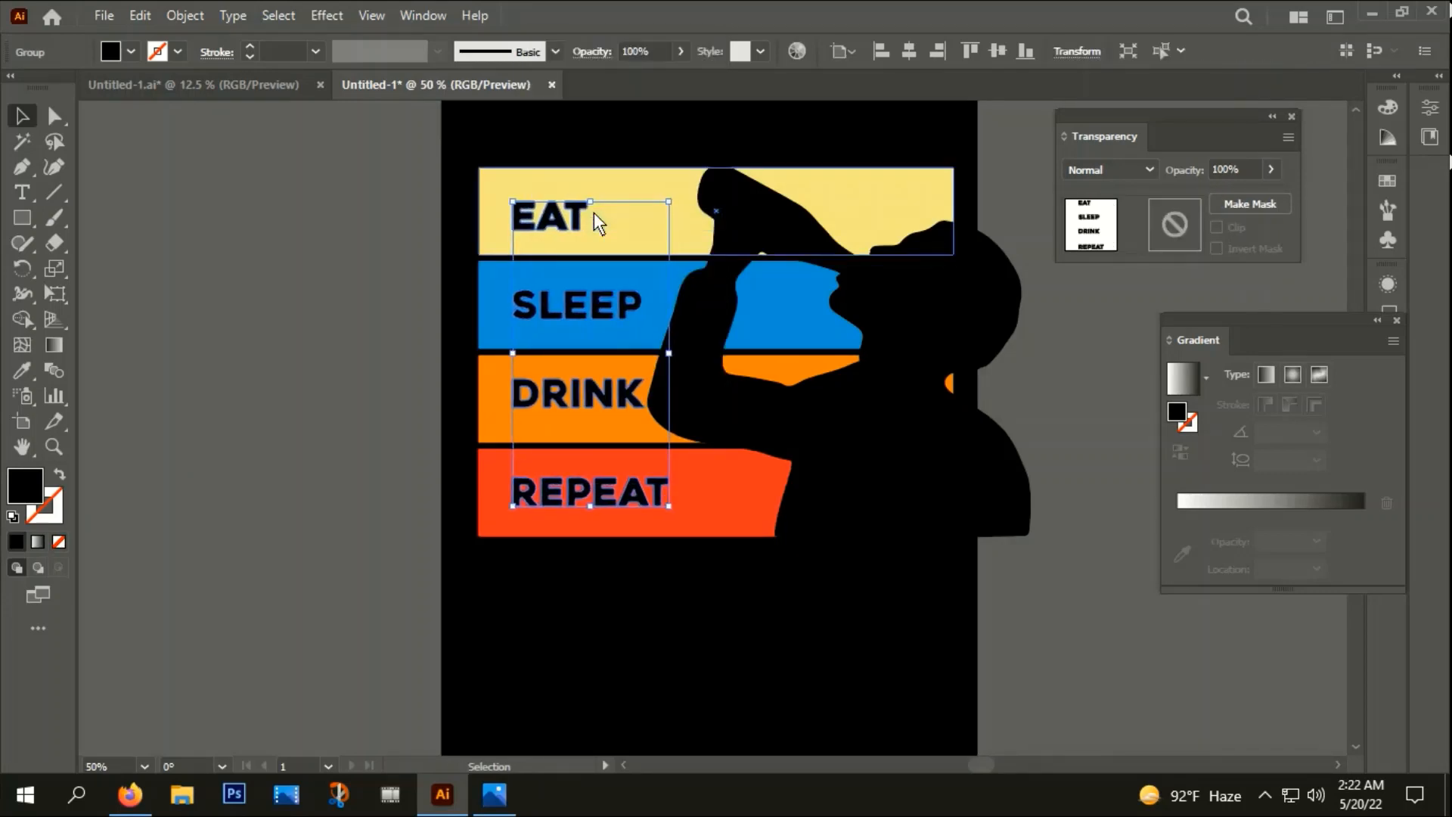
{"action": "left_click", "coordinate": [839, 567]}
- Ungroup the four words and nudge DRINK down to the orange bar's vertical middle
{"action": "scroll", "coordinate": [645, 416], "scroll_direction": "up", "scroll_amount": 3}
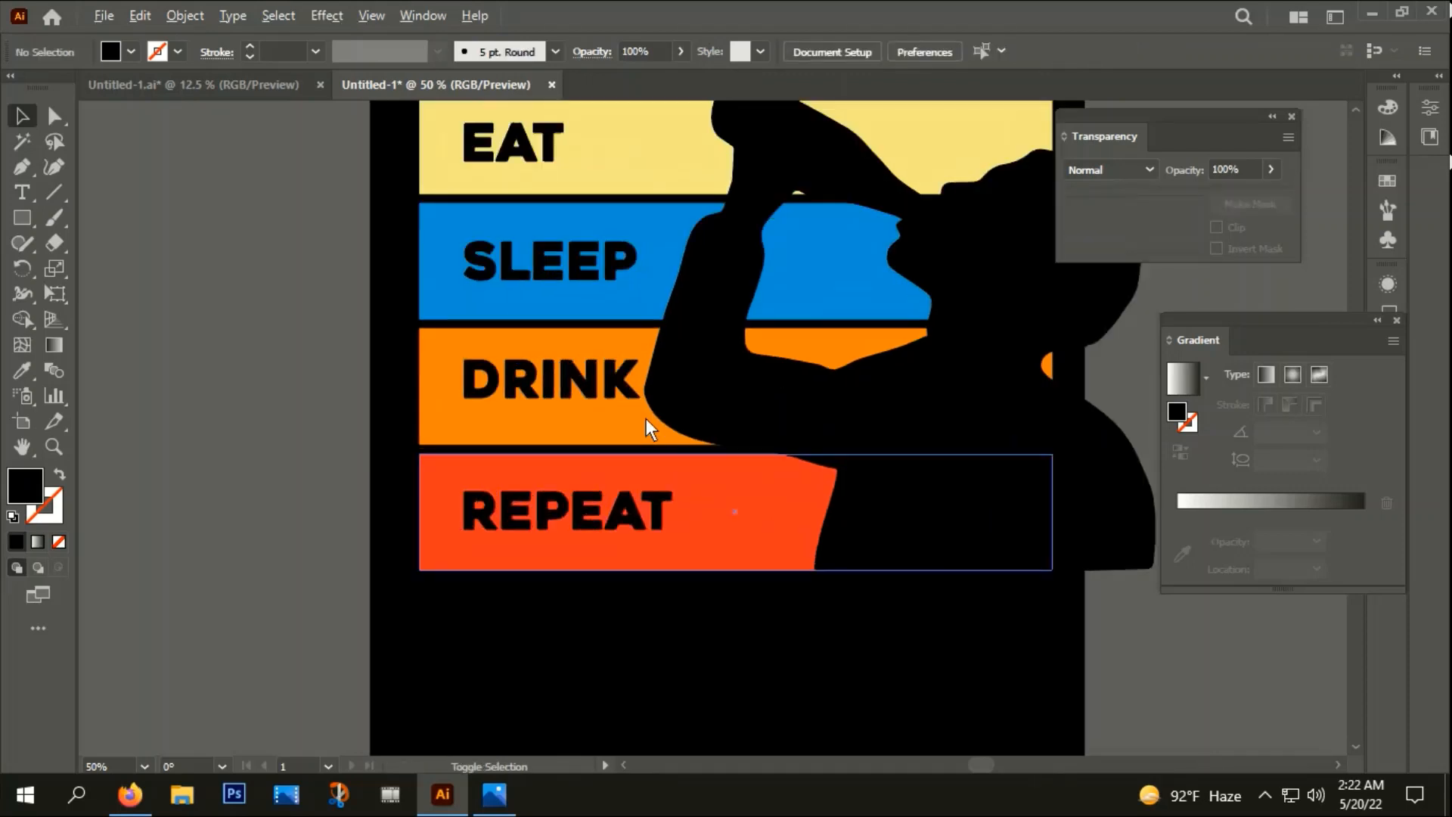
{"action": "scroll", "coordinate": [648, 390], "scroll_direction": "down", "scroll_amount": 4}
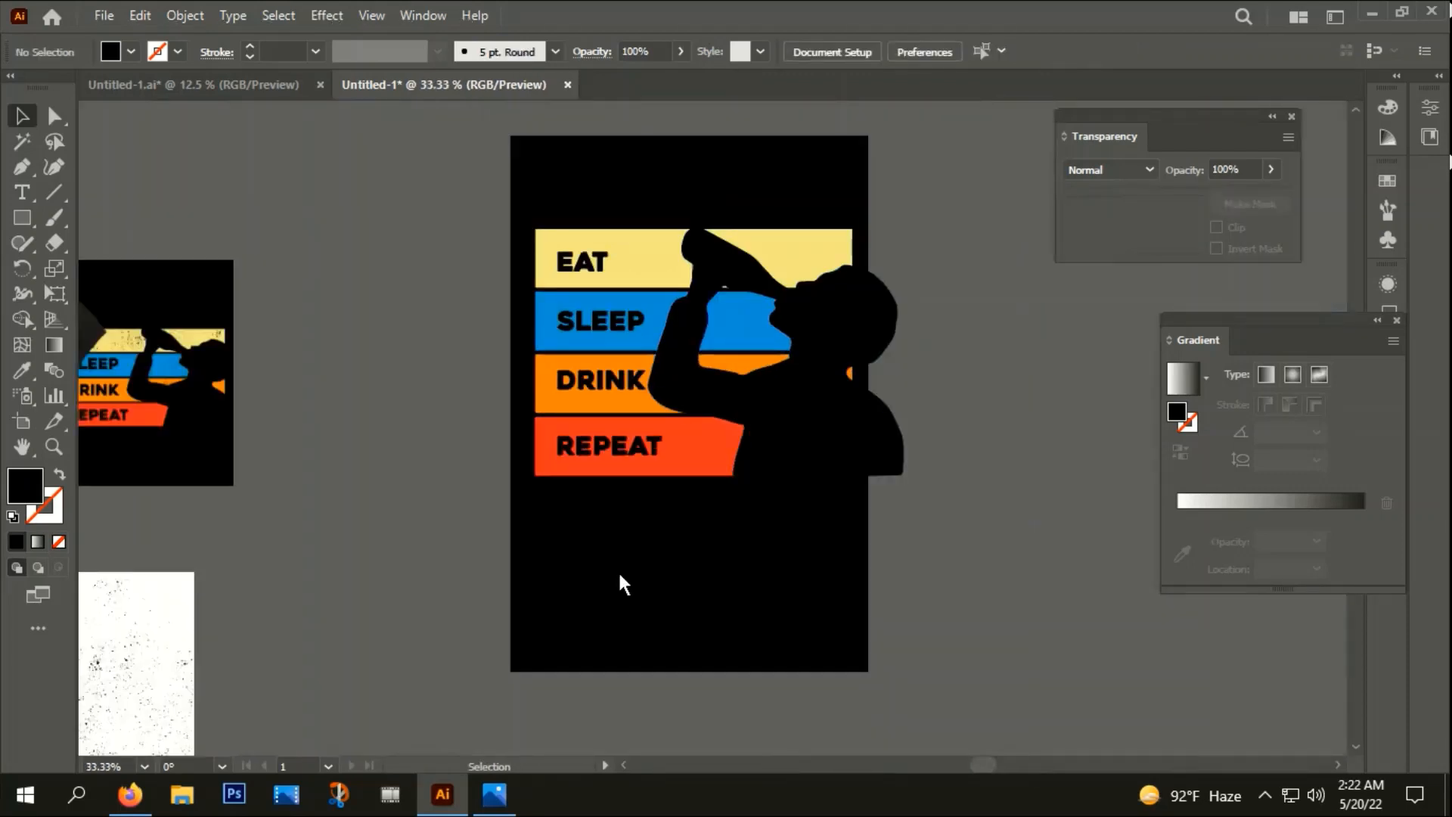
{"action": "scroll", "coordinate": [619, 570], "scroll_direction": "down", "scroll_amount": 2}
{"action": "left_click_drag", "start_coordinate": [642, 601], "coordinate": [694, 528]}
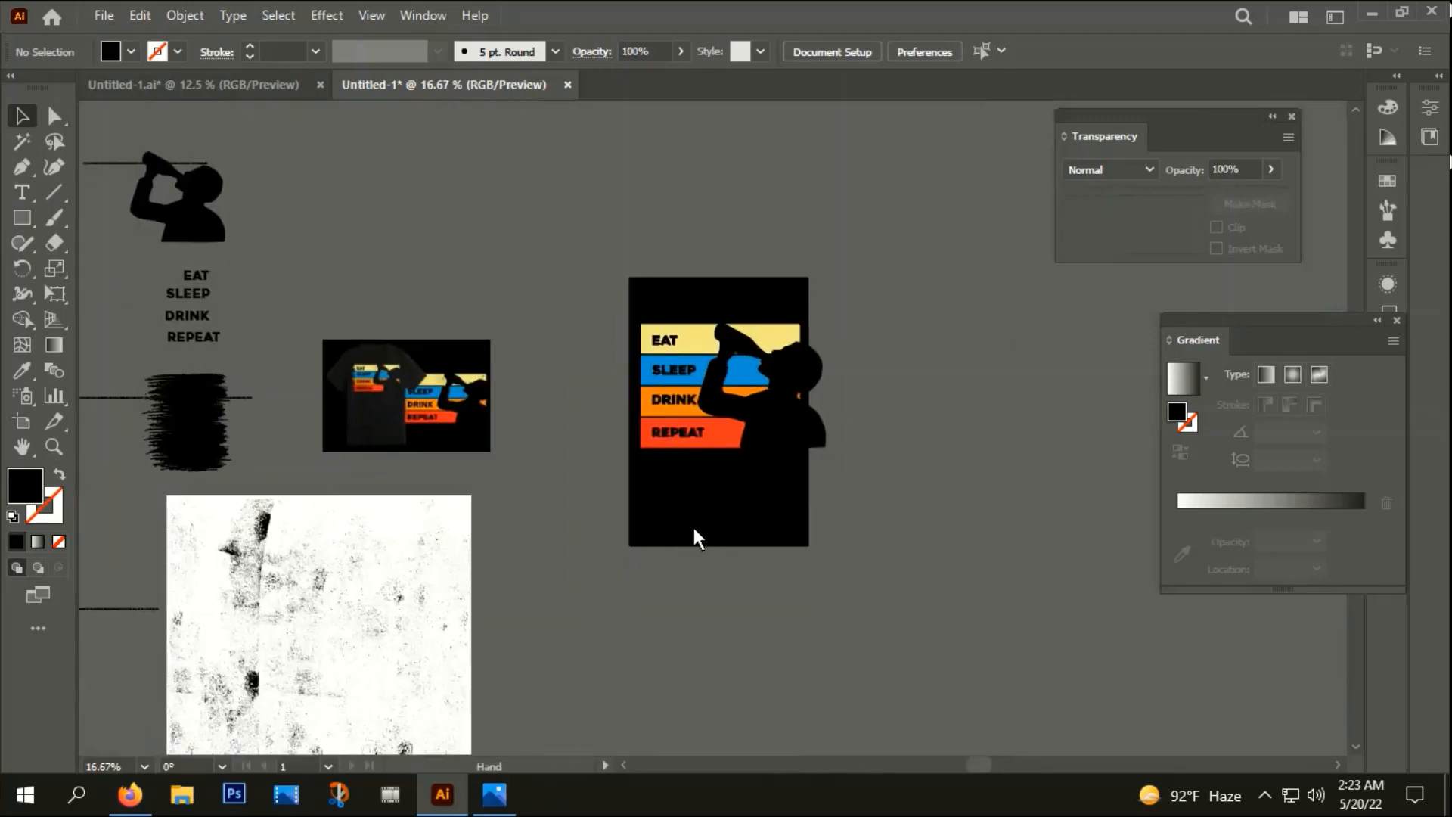
{"action": "scroll", "coordinate": [717, 422], "scroll_direction": "up", "scroll_amount": 3}
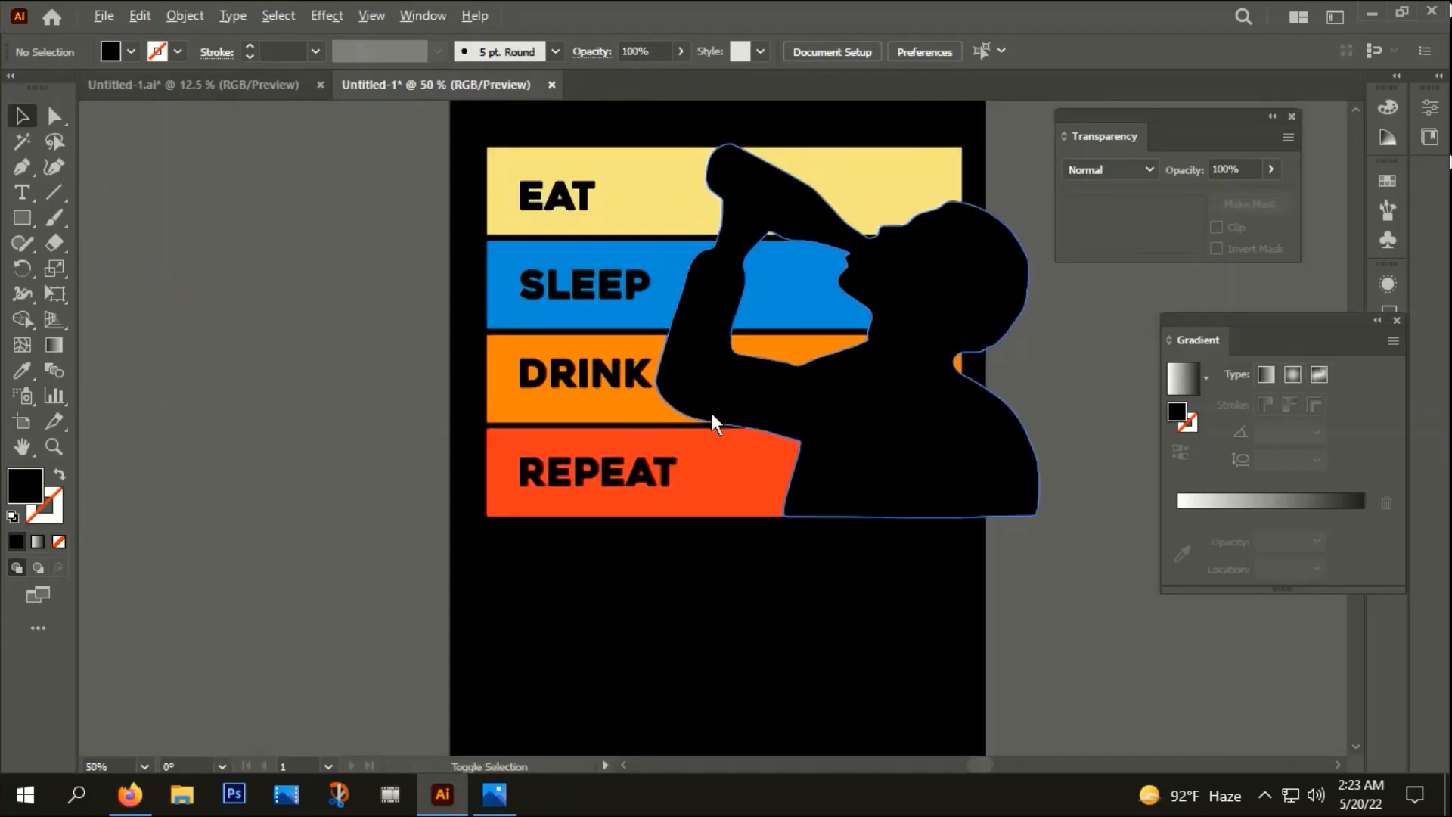
{"action": "right_click", "coordinate": [586, 383]}
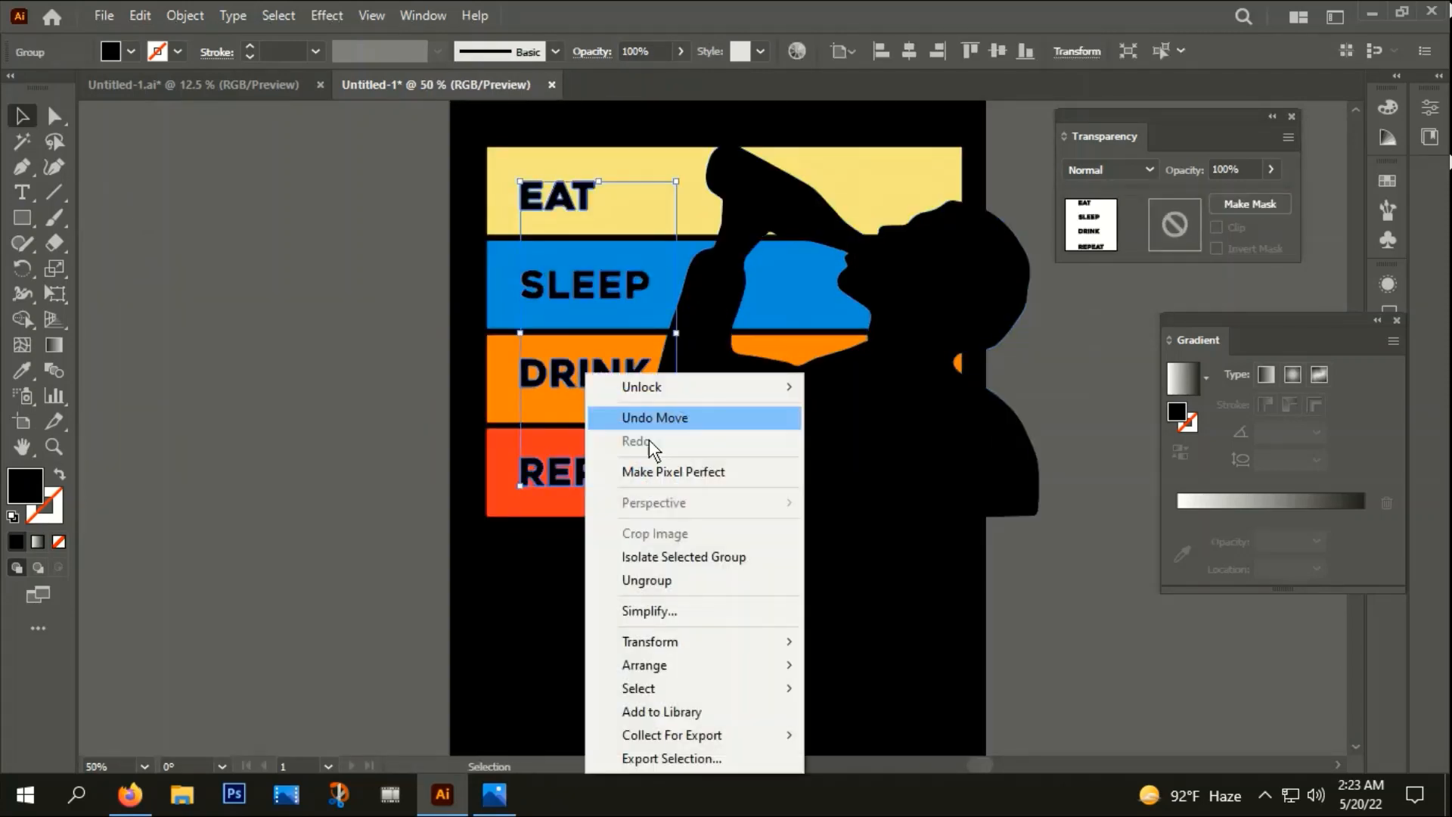
{"action": "left_click", "coordinate": [645, 579]}
{"action": "left_click", "coordinate": [499, 552]}
{"action": "scroll", "coordinate": [560, 401], "scroll_direction": "up", "scroll_amount": 3}
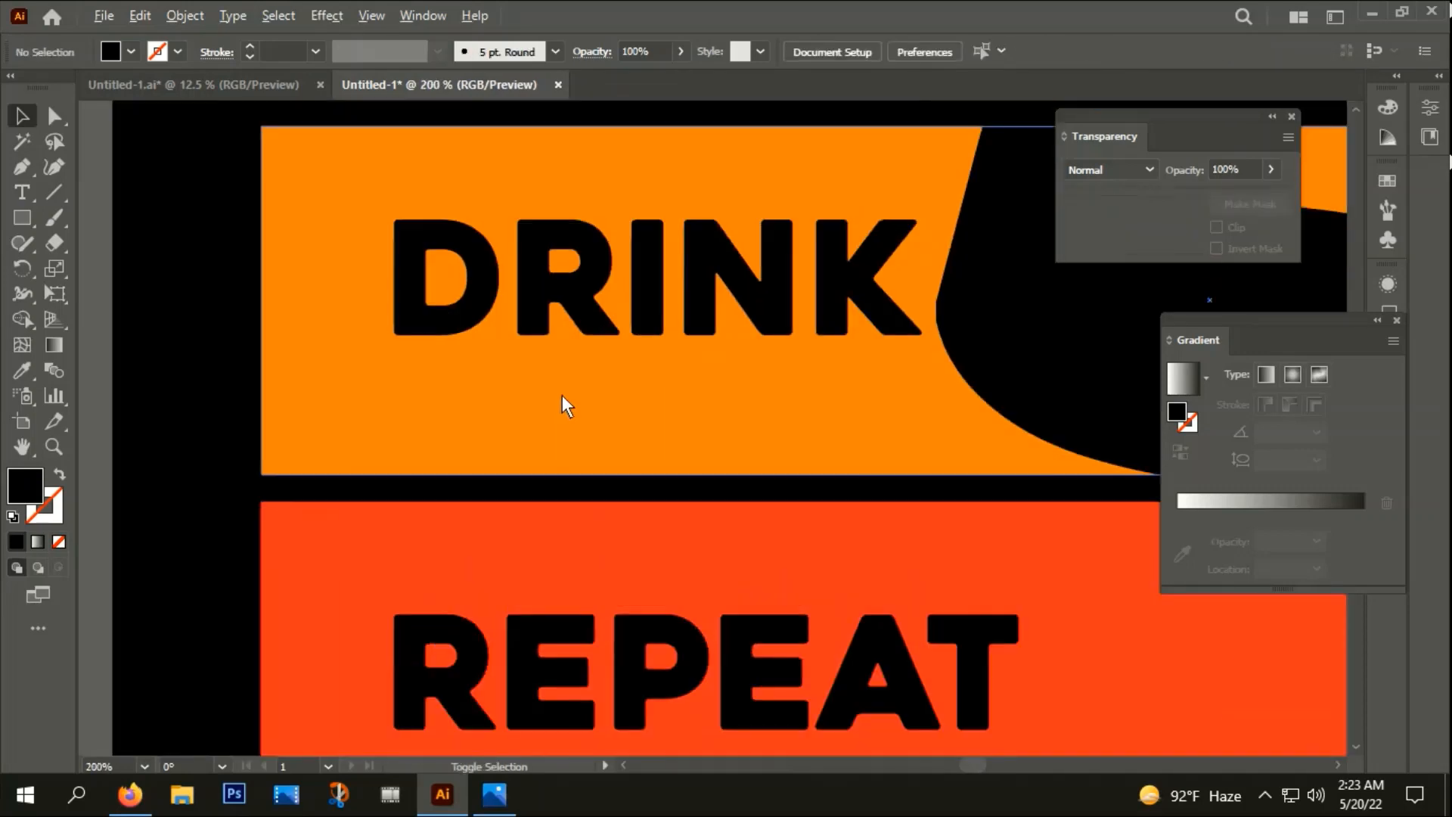
{"action": "left_click", "coordinate": [602, 316]}
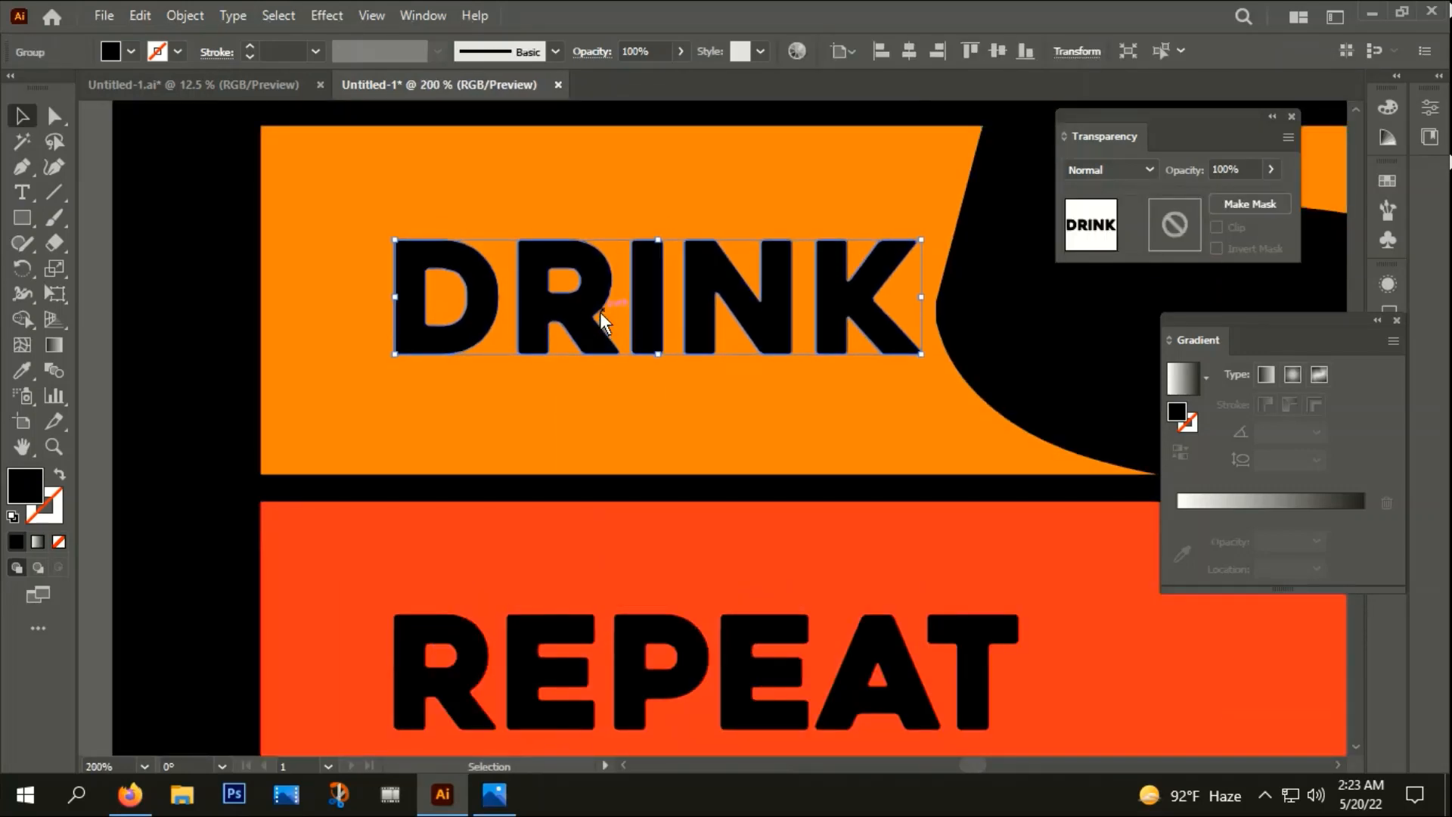
- Group the words EAT, SLEEP, DRINK and REPEAT again
{"action": "scroll", "coordinate": [619, 320], "scroll_direction": "down", "scroll_amount": 2}
{"action": "scroll", "coordinate": [619, 321], "scroll_direction": "down", "scroll_amount": 1}
{"action": "scroll", "coordinate": [579, 665], "scroll_direction": "up", "scroll_amount": 2}
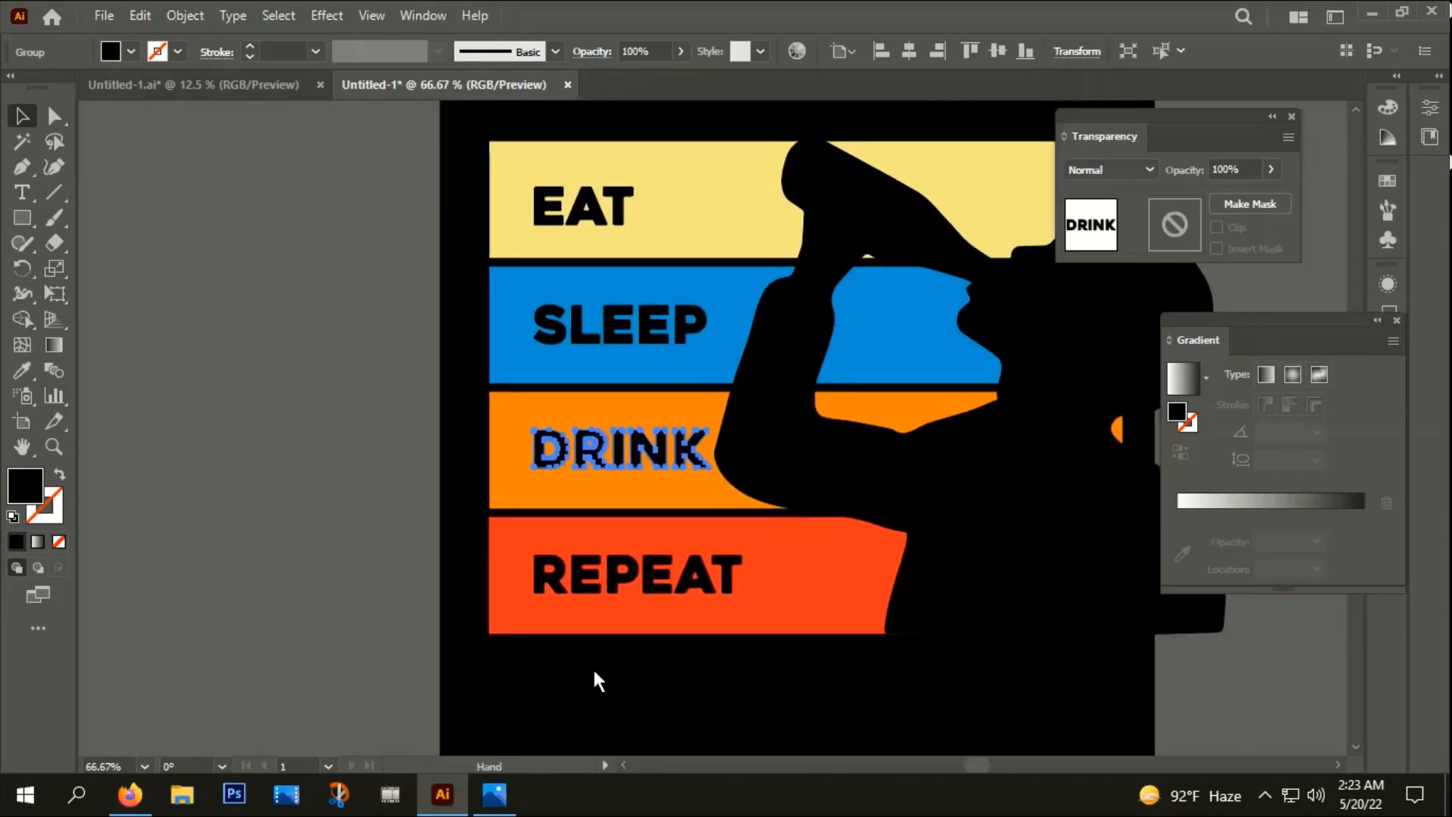
{"action": "left_click", "coordinate": [535, 203]}
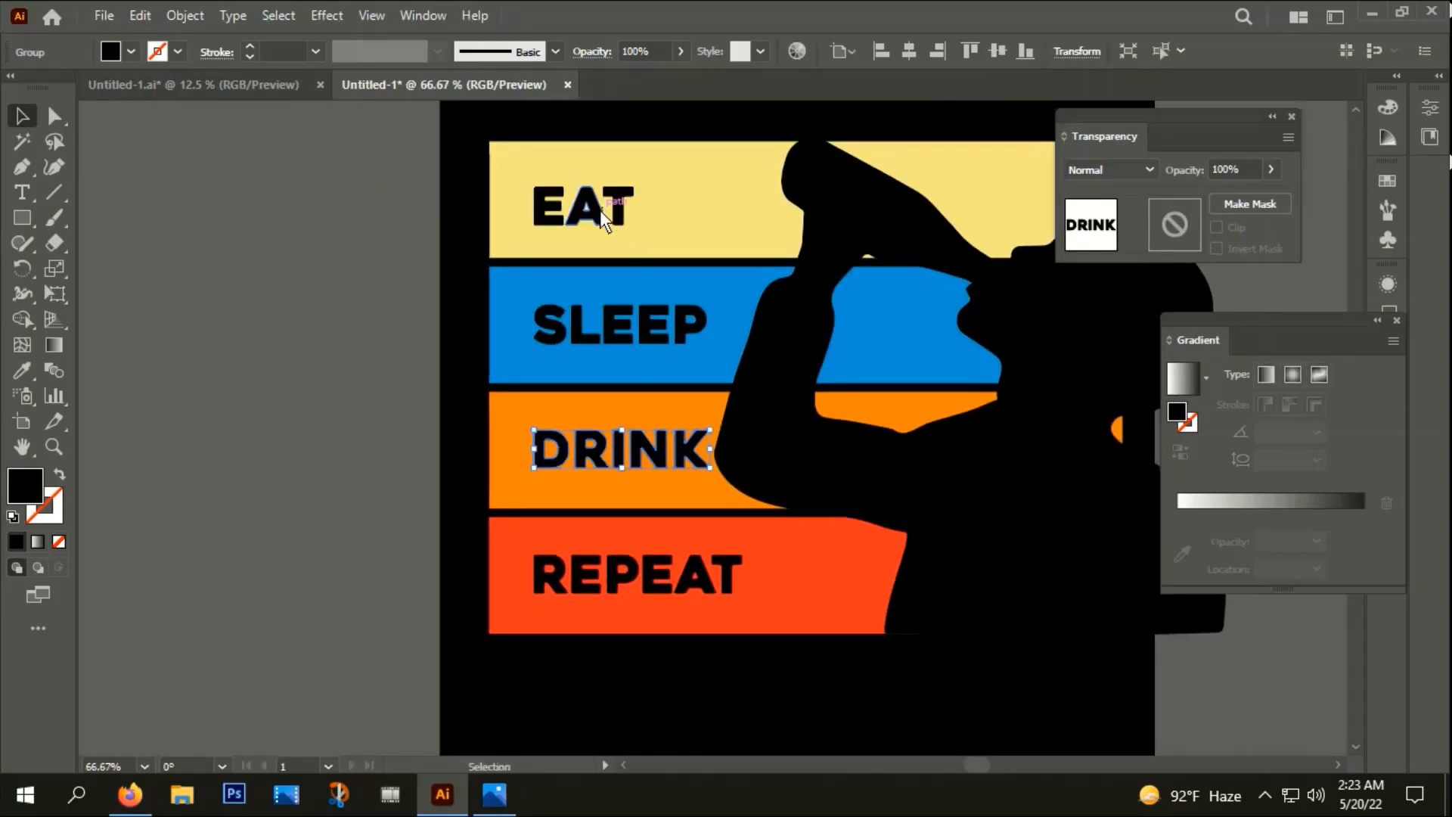
{"action": "left_click", "coordinate": [613, 317], "text": "shift"}
{"action": "left_click", "coordinate": [619, 432], "text": "shift"}
{"action": "left_click", "coordinate": [601, 575], "text": "shift"}
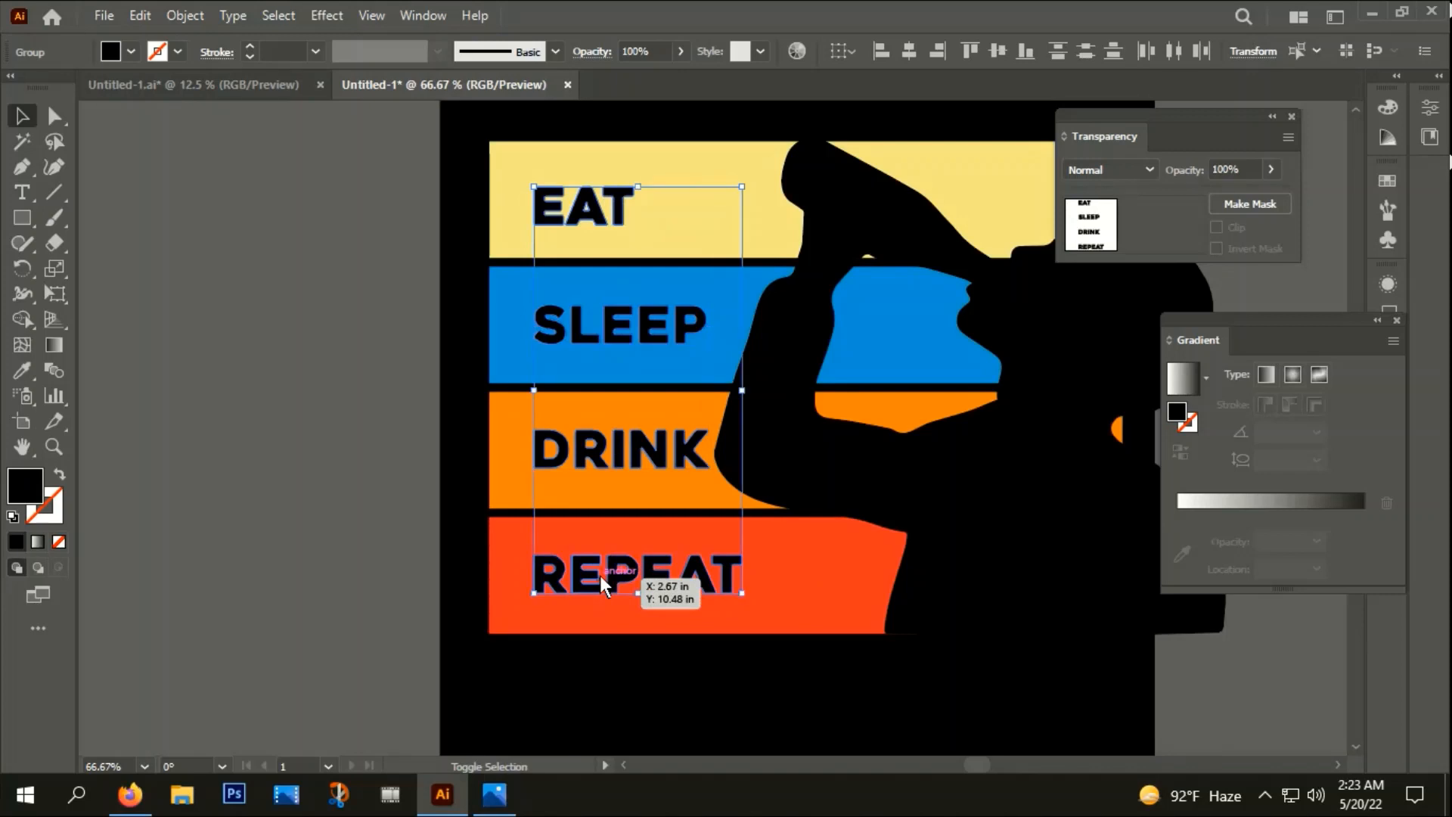
{"action": "right_click", "coordinate": [600, 575]}
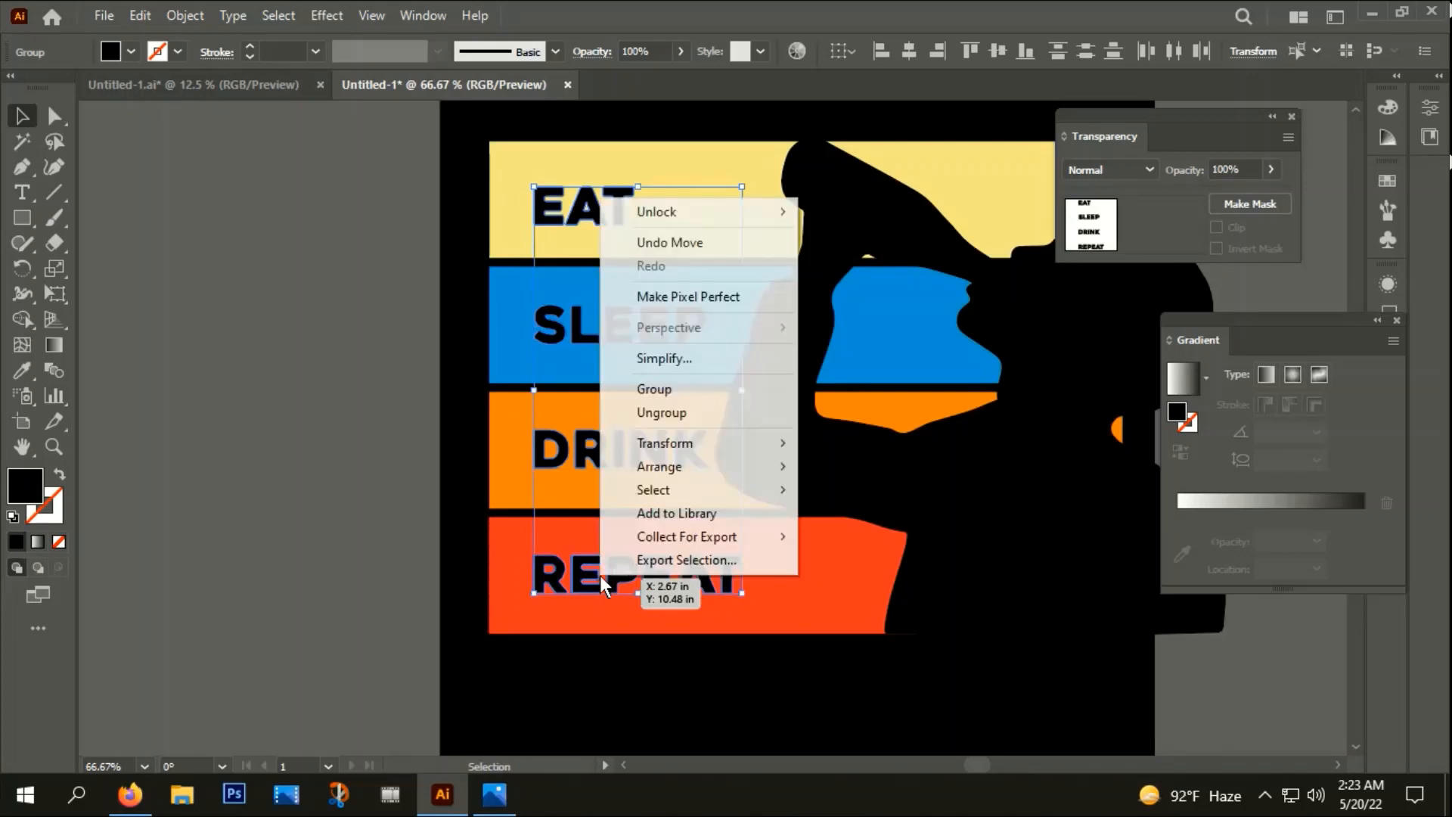
{"action": "left_click", "coordinate": [669, 385]}
{"action": "scroll", "coordinate": [701, 395], "scroll_direction": "down", "scroll_amount": 3}
{"action": "left_click", "coordinate": [549, 520]}
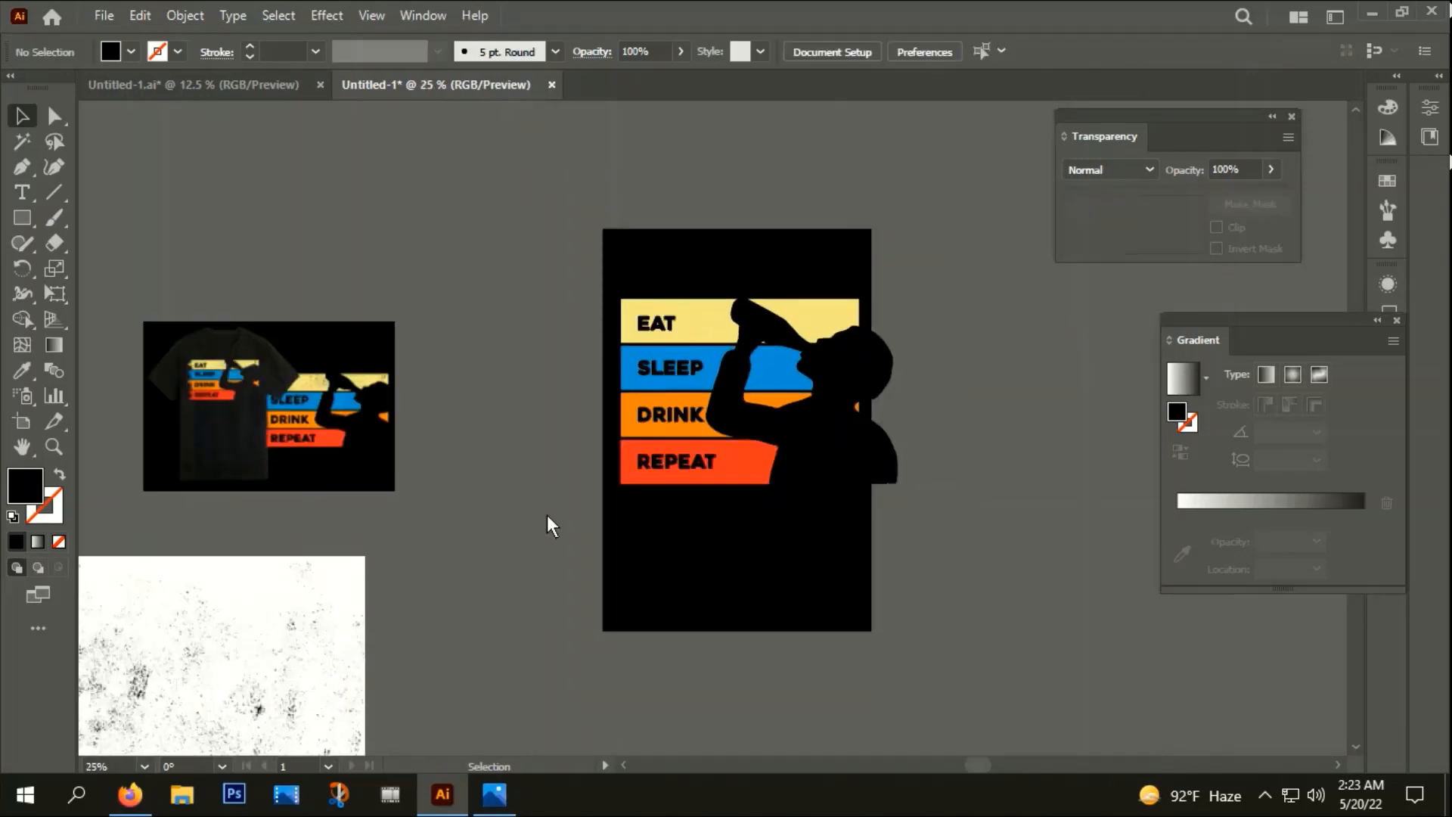
- Copy the saved link text crossing the old brush artwork and open it in Firefox to reach the BRUSH EFFECT VECTOR image search
{"action": "scroll", "coordinate": [695, 608], "scroll_direction": "left", "scroll_amount": 5}
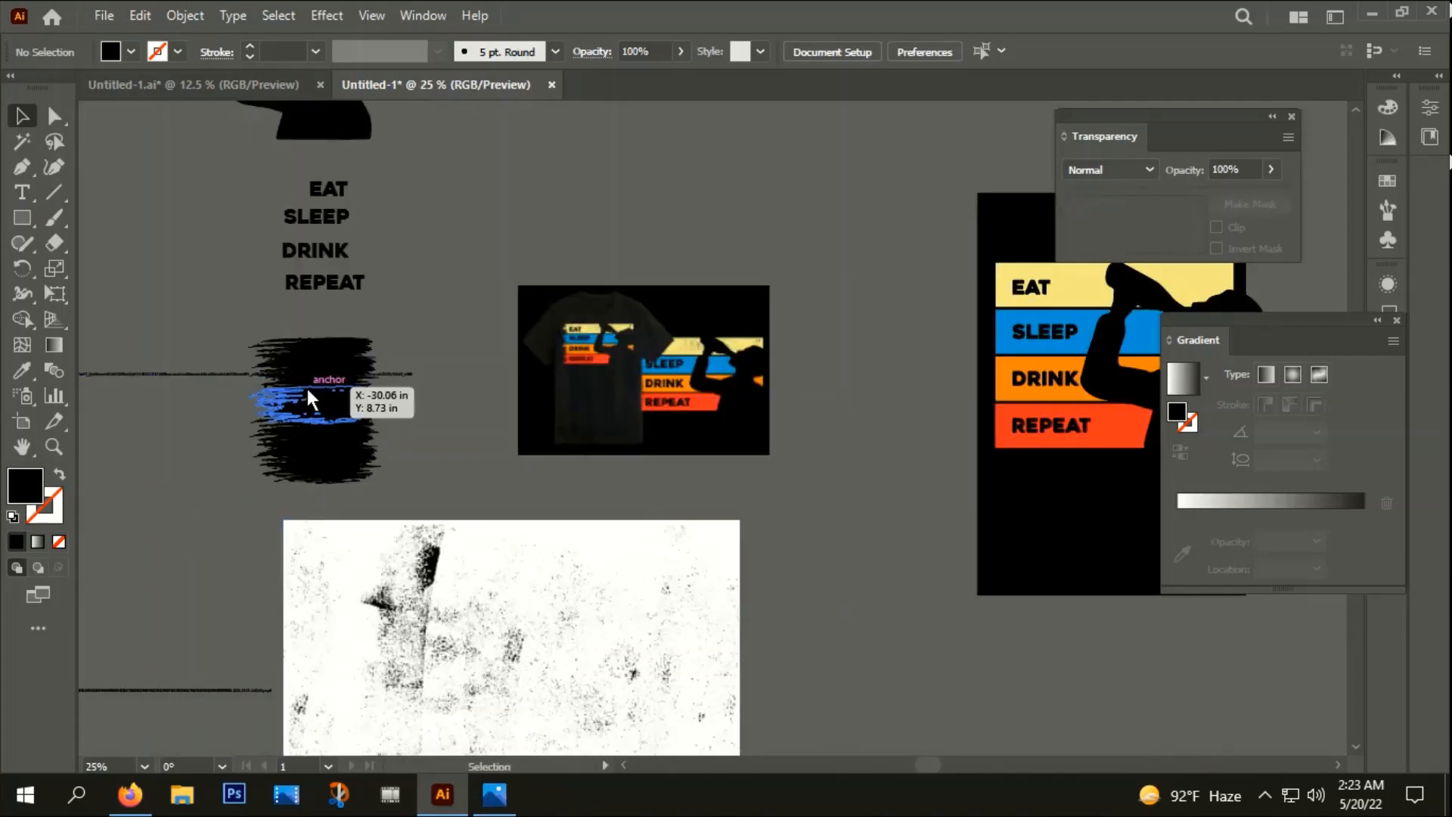
{"action": "scroll", "coordinate": [454, 416], "scroll_direction": "left", "scroll_amount": 5}
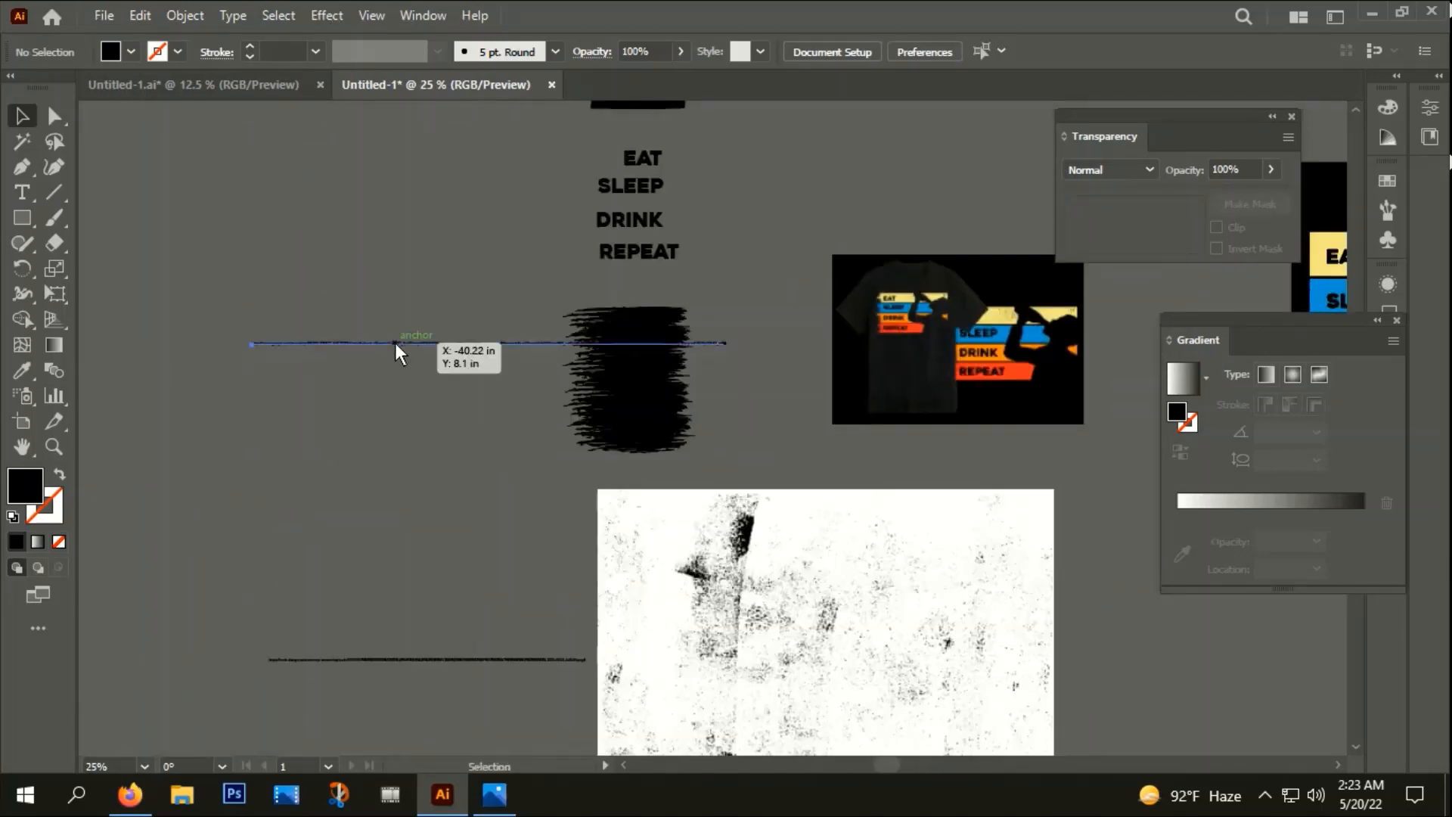
{"action": "left_click", "coordinate": [395, 342]}
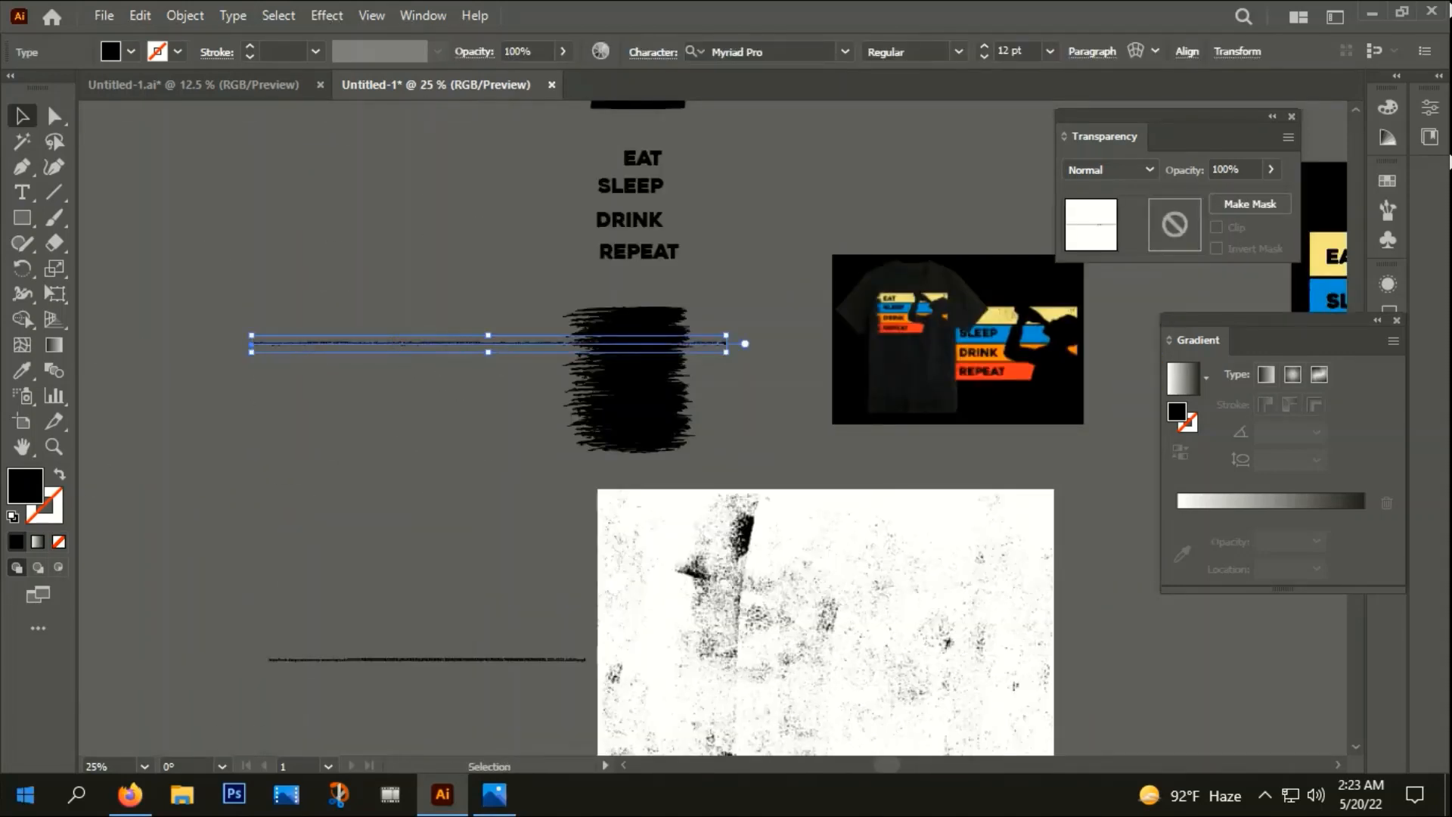
{"action": "left_click", "coordinate": [130, 794]}
{"action": "left_click", "coordinate": [502, 111]}
{"action": "key", "text": "ctrl+v"}
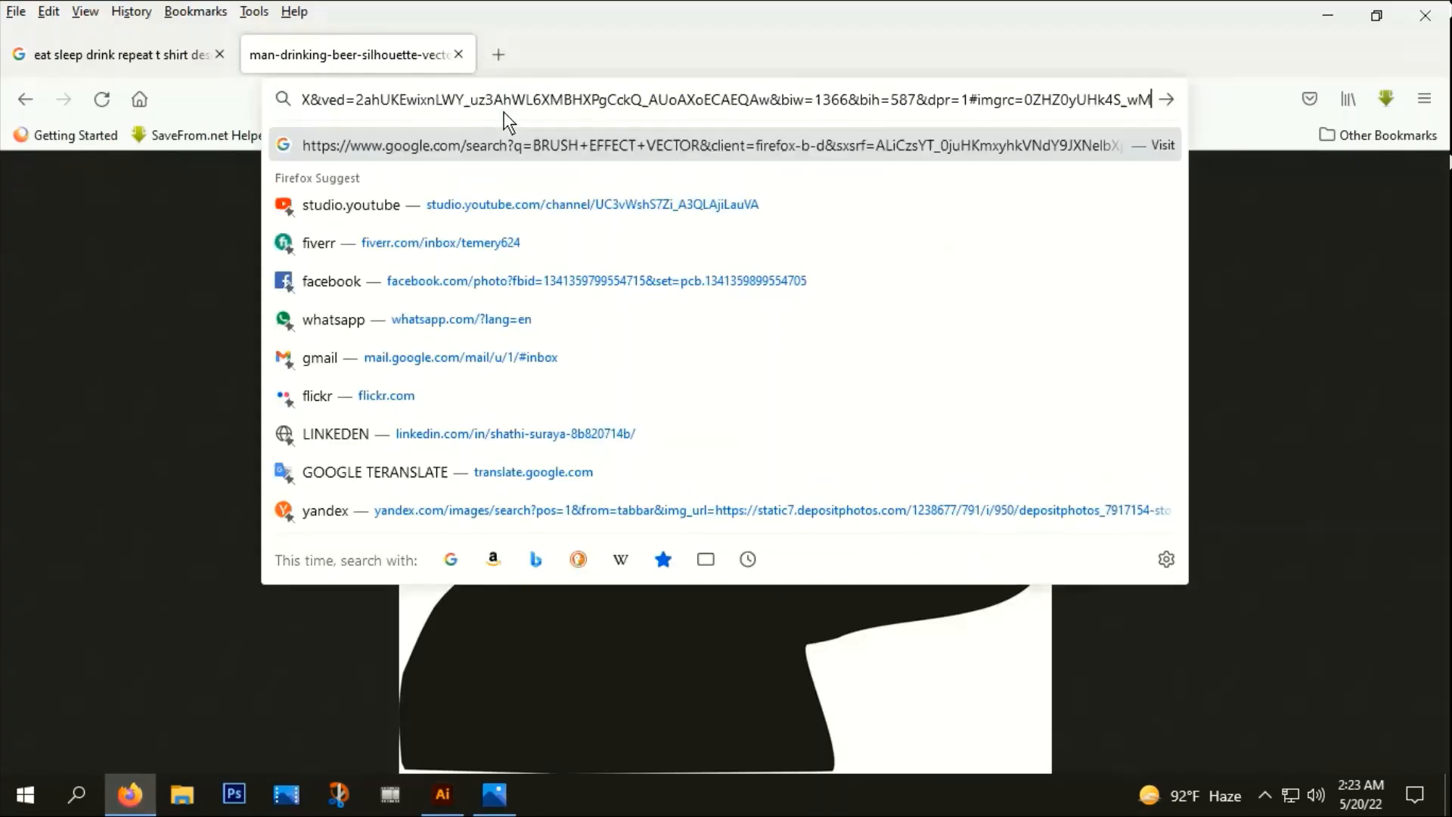
{"action": "key", "text": "Return"}
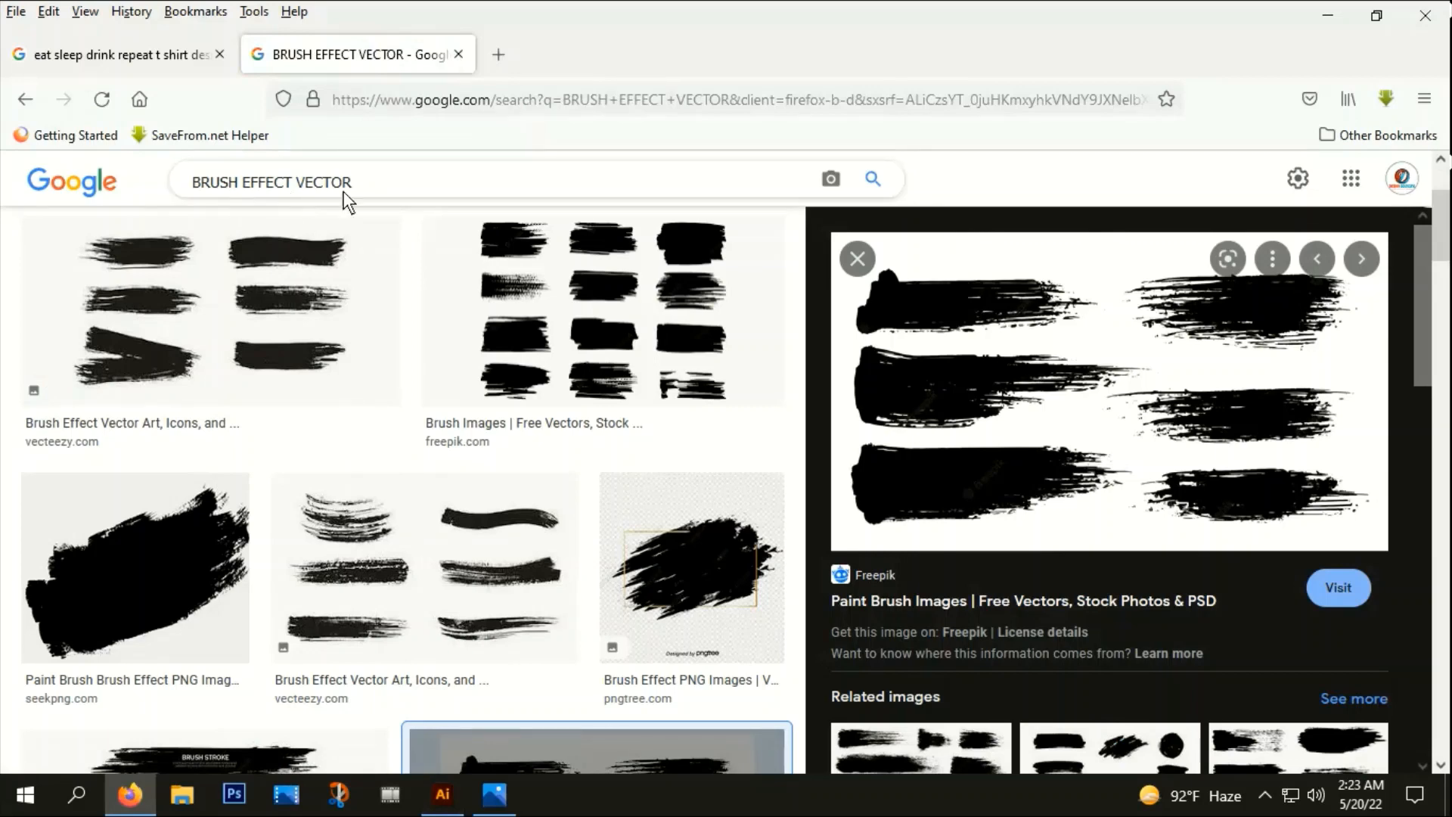
- Browse the brush results and copy the Freepik "Paint Brush Images" preview showing six black strokes
{"action": "scroll", "coordinate": [333, 552], "scroll_direction": "down", "scroll_amount": 15}
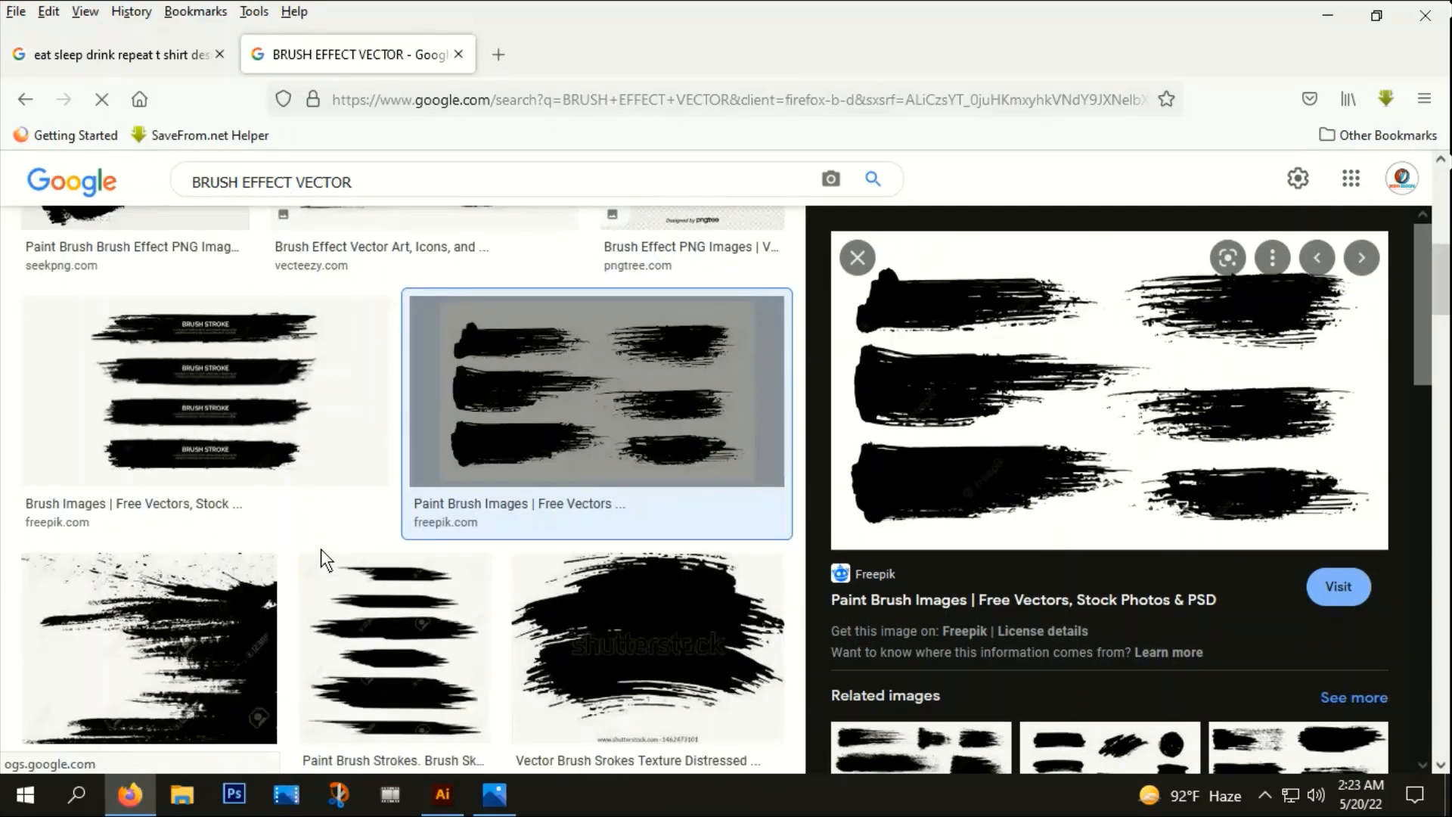
{"action": "scroll", "coordinate": [321, 547], "scroll_direction": "down", "scroll_amount": 4}
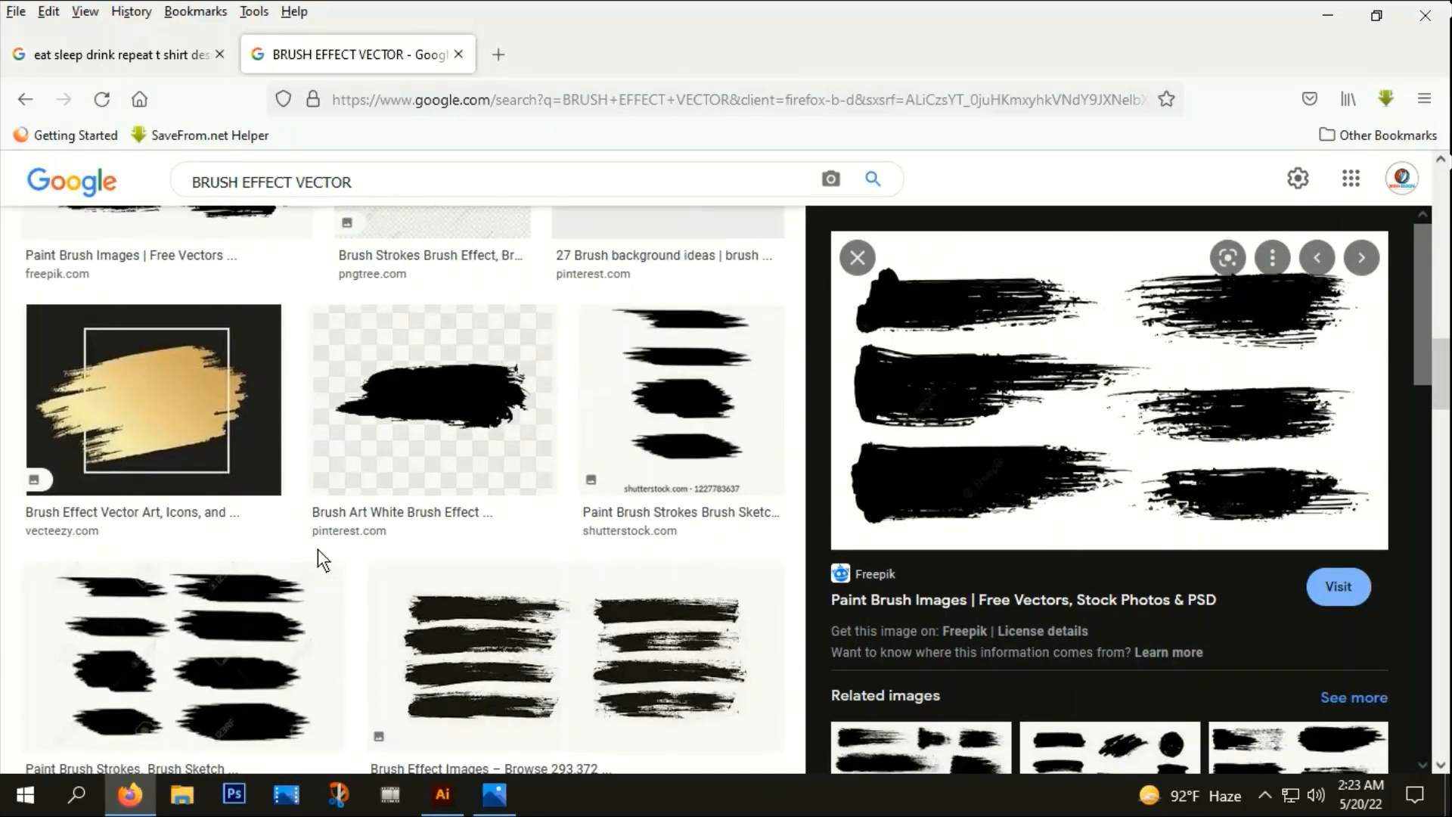
{"action": "right_click", "coordinate": [1077, 357]}
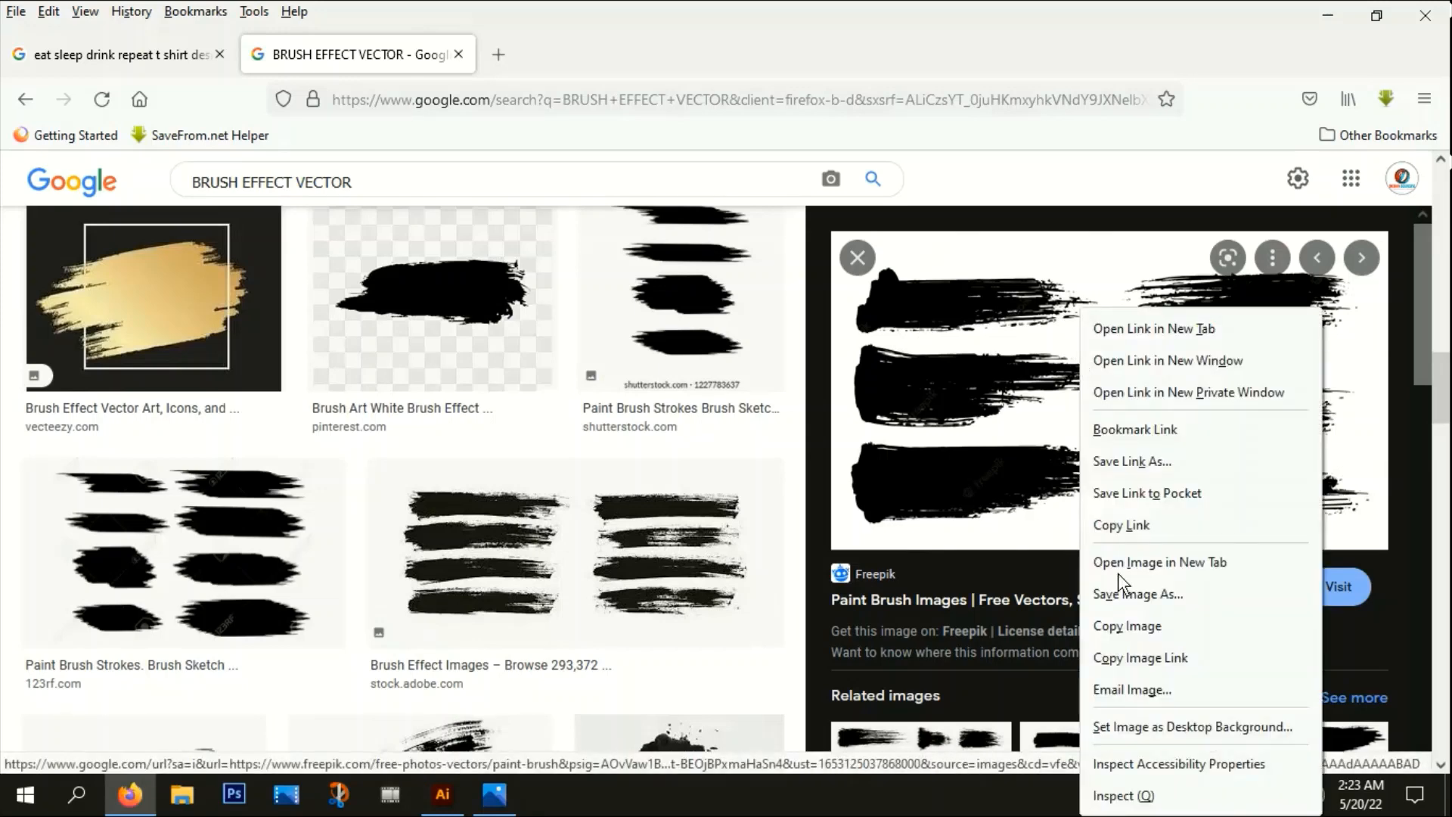
{"action": "left_click", "coordinate": [1142, 626]}
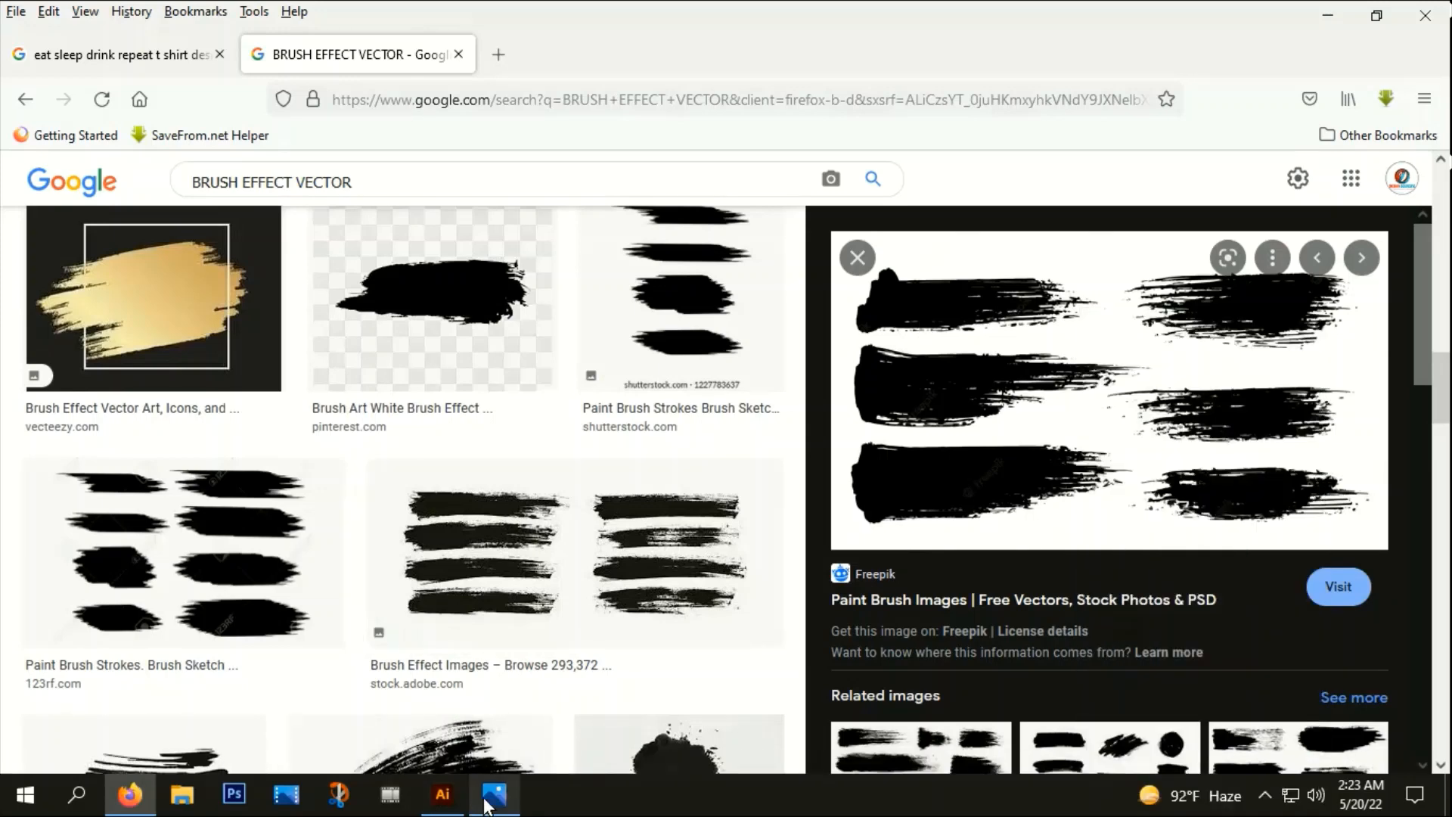
- Switch back to Illustrator, paste the brush stroke image and move it to the empty area above the artwork
{"action": "left_click", "coordinate": [445, 800]}
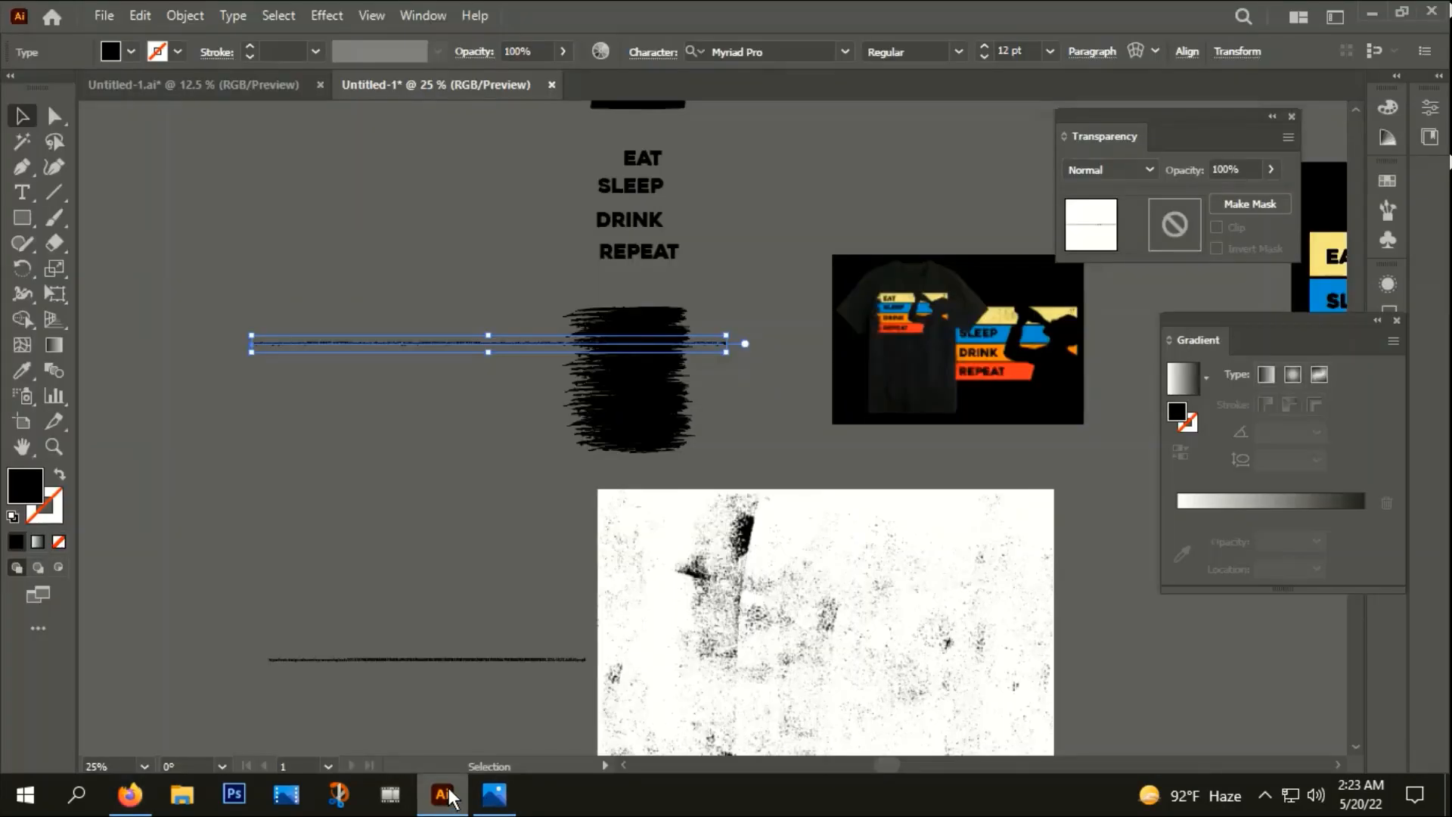
{"action": "key", "text": "ctrl+v"}
{"action": "scroll", "coordinate": [591, 576], "scroll_direction": "down", "scroll_amount": 2}
{"action": "left_click_drag", "start_coordinate": [692, 542], "coordinate": [970, 229]}
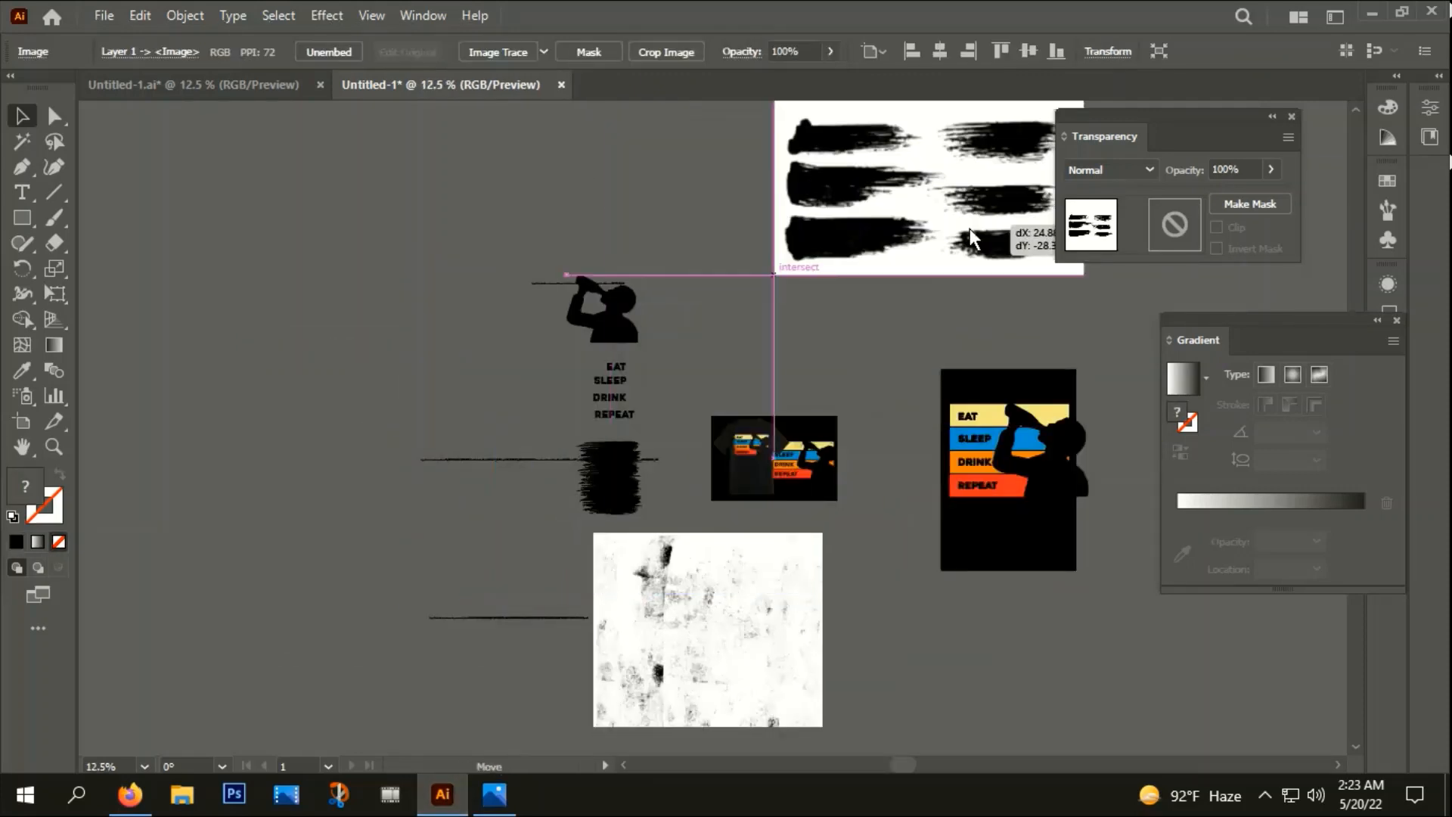
{"action": "left_click_drag", "start_coordinate": [883, 296], "coordinate": [505, 466]}
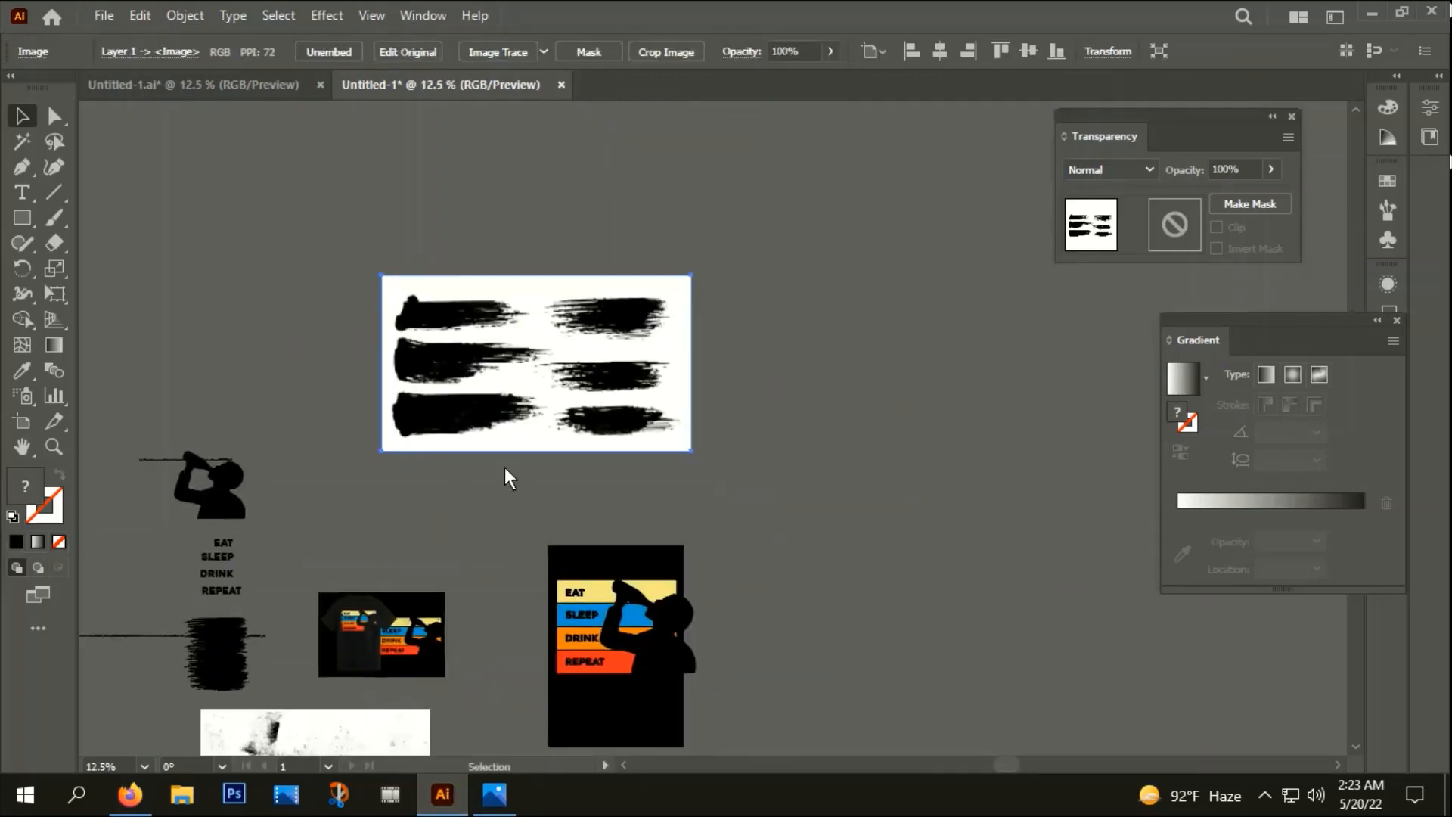
- Image-trace the brush stroke picture, expand it and ungroup the resulting paths
{"action": "left_click", "coordinate": [481, 53]}
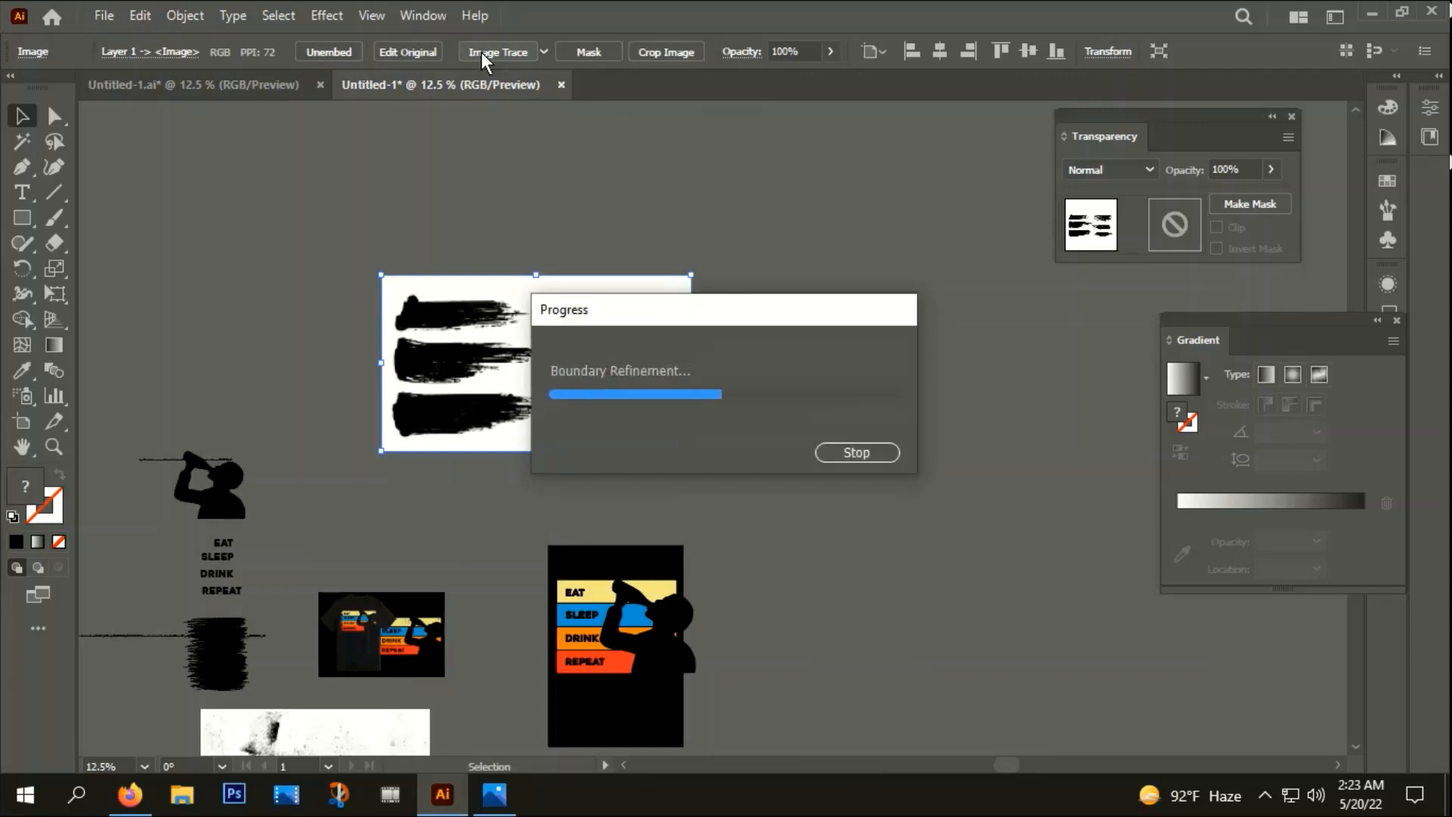
{"action": "left_click", "coordinate": [532, 52]}
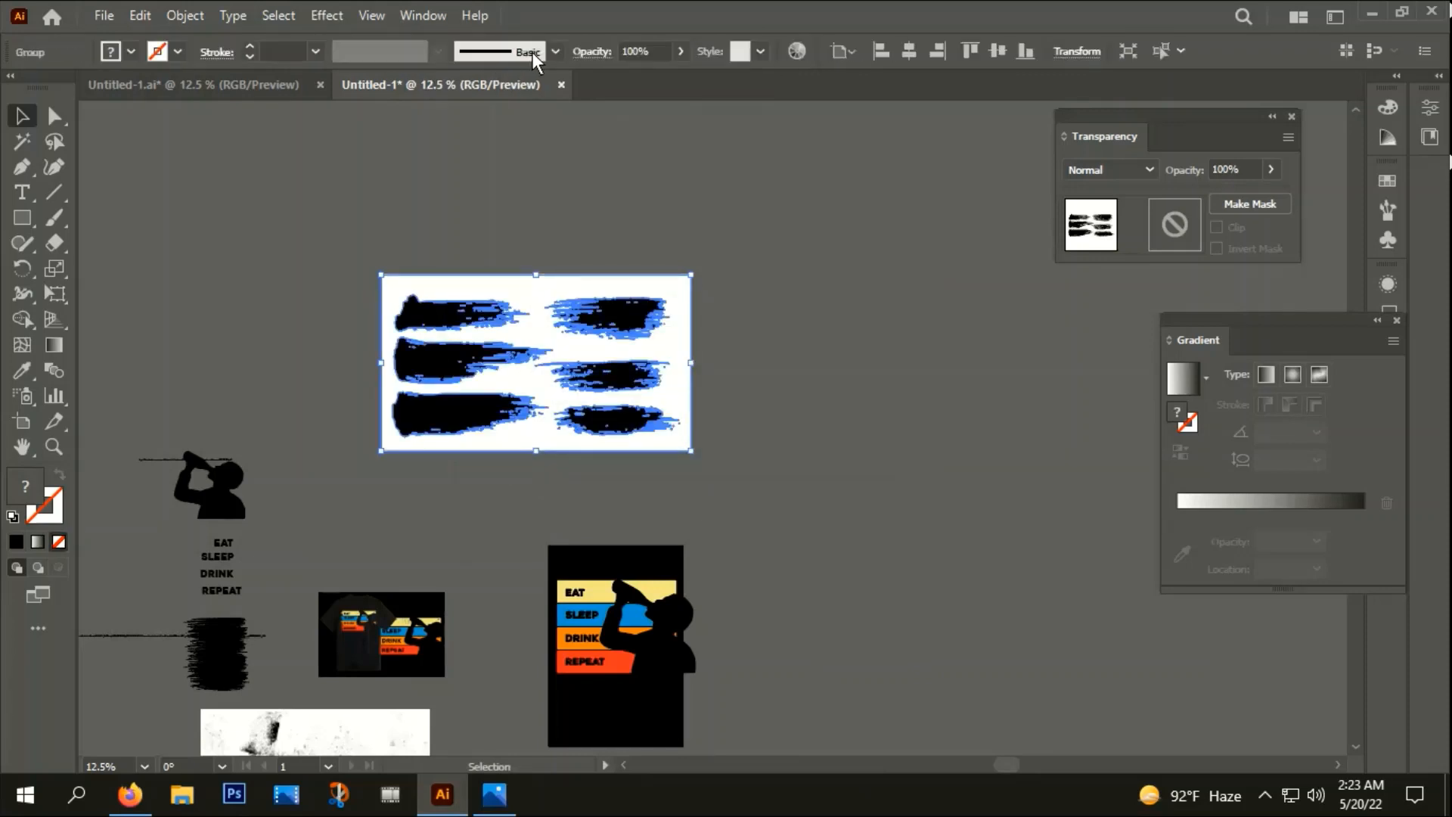
{"action": "left_click", "coordinate": [792, 419]}
{"action": "mouse_move", "coordinate": [625, 315]}
{"action": "left_mouse_down"}
{"action": "mouse_move", "coordinate": [688, 284]}
{"action": "mouse_move", "coordinate": [615, 244]}
{"action": "left_mouse_up"}
{"action": "right_click", "coordinate": [614, 244]}
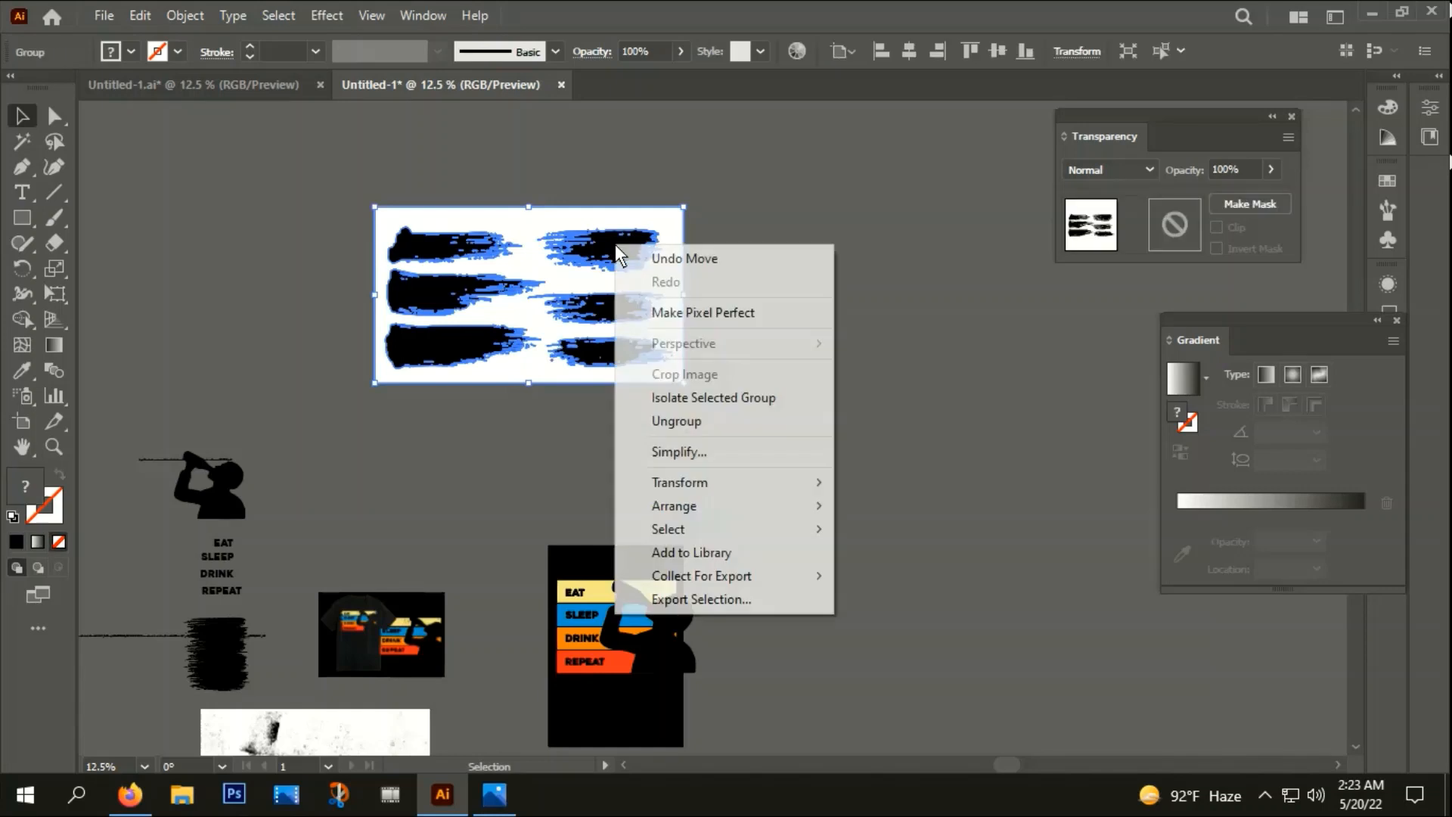
{"action": "left_click", "coordinate": [670, 424]}
- Move the upper-right brush stroke out of the traced picture and delete all the remaining traced pieces
{"action": "left_click", "coordinate": [789, 434]}
{"action": "mouse_move", "coordinate": [620, 237]}
{"action": "left_mouse_down"}
{"action": "mouse_move", "coordinate": [651, 240]}
{"action": "mouse_move", "coordinate": [816, 413]}
{"action": "left_mouse_up"}
{"action": "mouse_move", "coordinate": [344, 178]}
{"action": "left_mouse_down"}
{"action": "mouse_move", "coordinate": [503, 302]}
{"action": "mouse_move", "coordinate": [703, 408]}
{"action": "left_mouse_up"}
{"action": "key", "text": "Delete"}
{"action": "scroll", "coordinate": [815, 470], "scroll_direction": "down", "scroll_amount": 5}
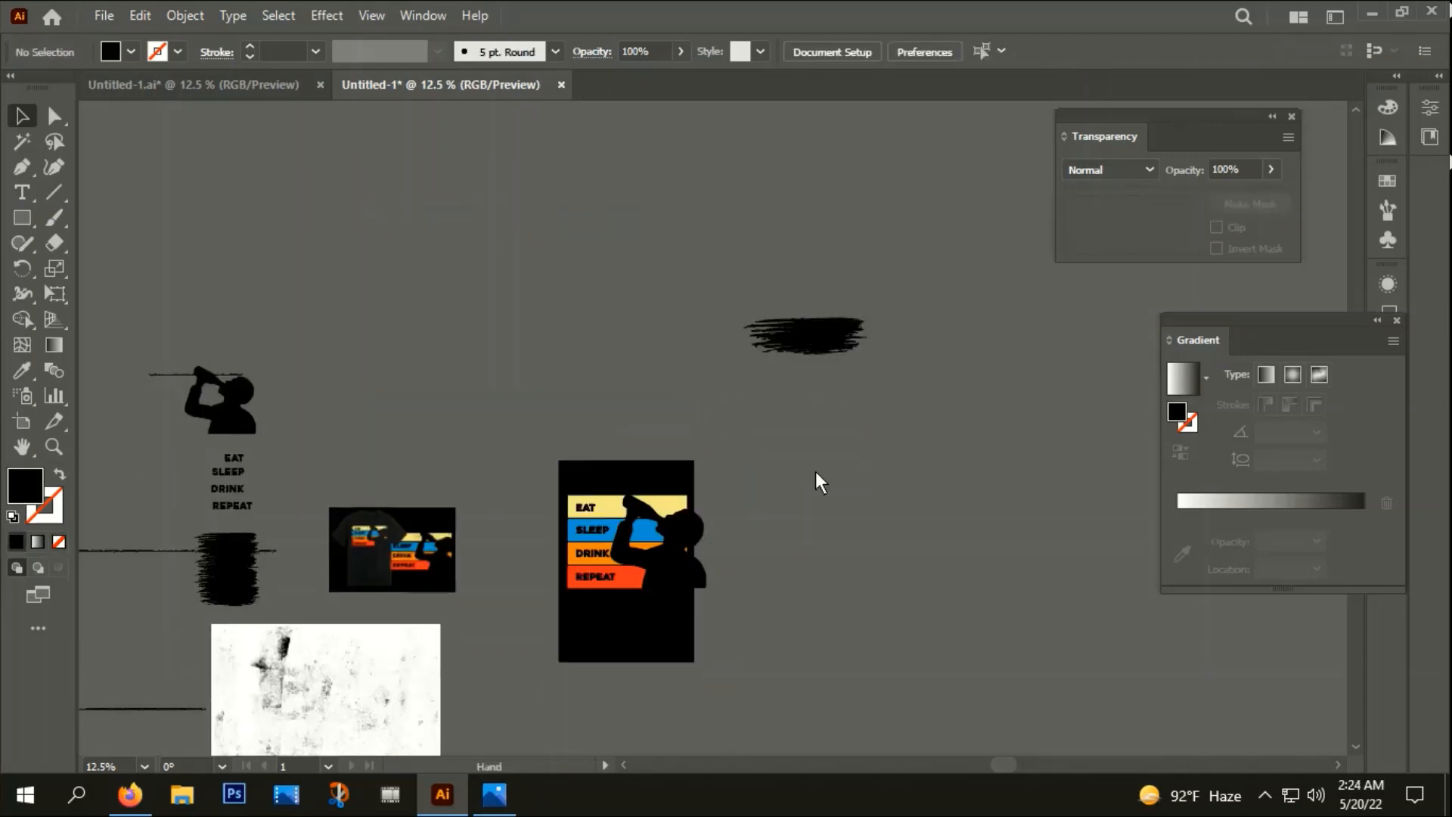
- Move the kept brush stroke onto the yellow bar's left end, scale it down and narrow it
{"action": "mouse_move", "coordinate": [809, 234]}
{"action": "left_mouse_down"}
{"action": "mouse_move", "coordinate": [638, 250]}
{"action": "mouse_move", "coordinate": [545, 425]}
{"action": "mouse_move", "coordinate": [544, 402]}
{"action": "left_mouse_up"}
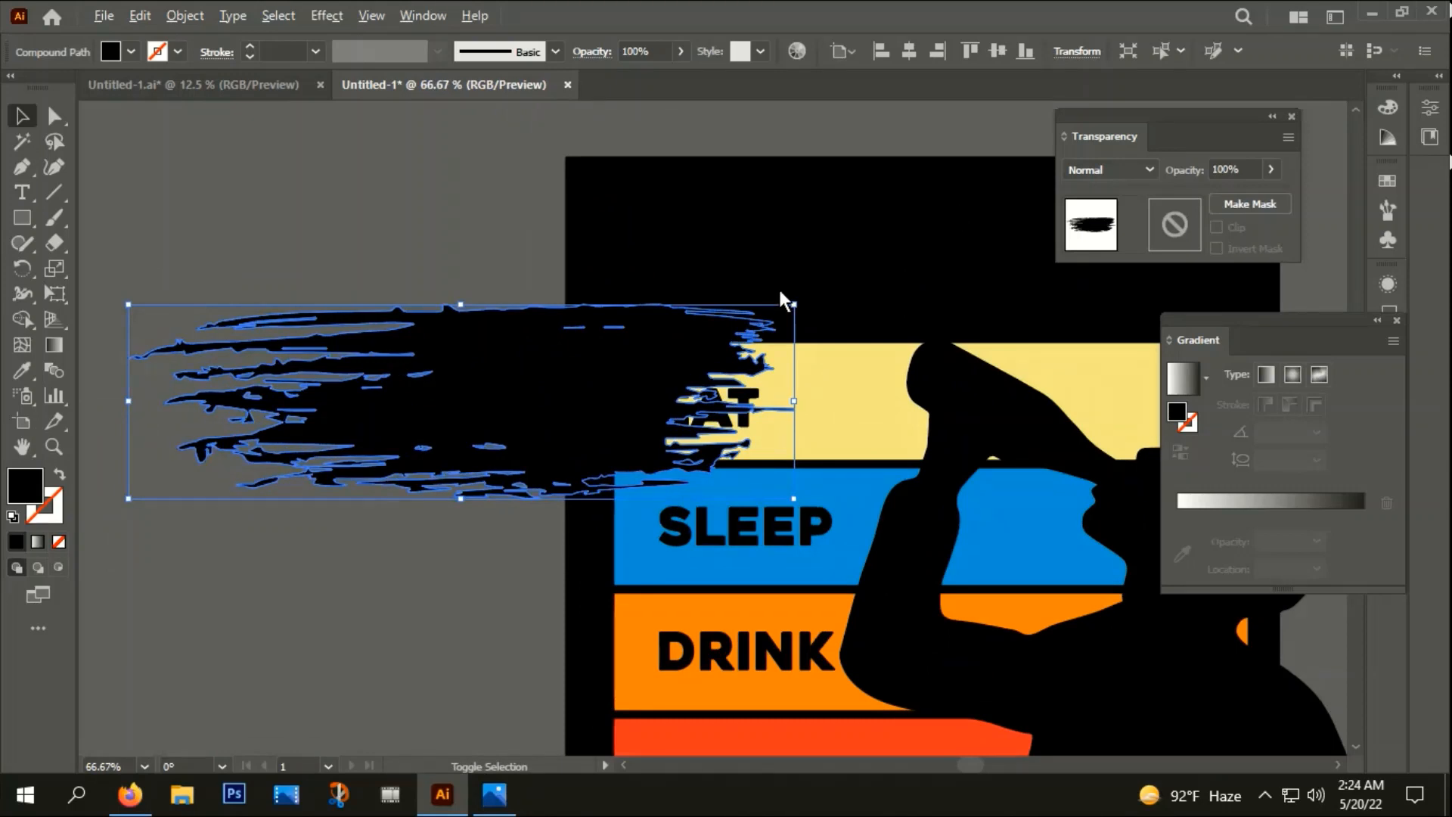
{"action": "mouse_move", "coordinate": [797, 306]}
{"action": "left_mouse_down"}
{"action": "mouse_move", "coordinate": [691, 350]}
{"action": "mouse_move", "coordinate": [639, 350]}
{"action": "left_mouse_up"}
{"action": "scroll", "coordinate": [627, 360], "scroll_direction": "up", "scroll_amount": 3}
{"action": "left_click_drag", "start_coordinate": [363, 416], "coordinate": [398, 394]}
{"action": "left_click_drag", "start_coordinate": [707, 443], "coordinate": [576, 444]}
- Duplicate the brush stroke just below the first so the pair roughens the yellow bar's whole left edge
{"action": "mouse_move", "coordinate": [388, 444]}
{"action": "left_mouse_down"}
{"action": "mouse_move", "coordinate": [532, 415]}
{"action": "mouse_move", "coordinate": [548, 579]}
{"action": "left_mouse_up"}
{"action": "scroll", "coordinate": [483, 397], "scroll_direction": "down", "scroll_amount": 3}
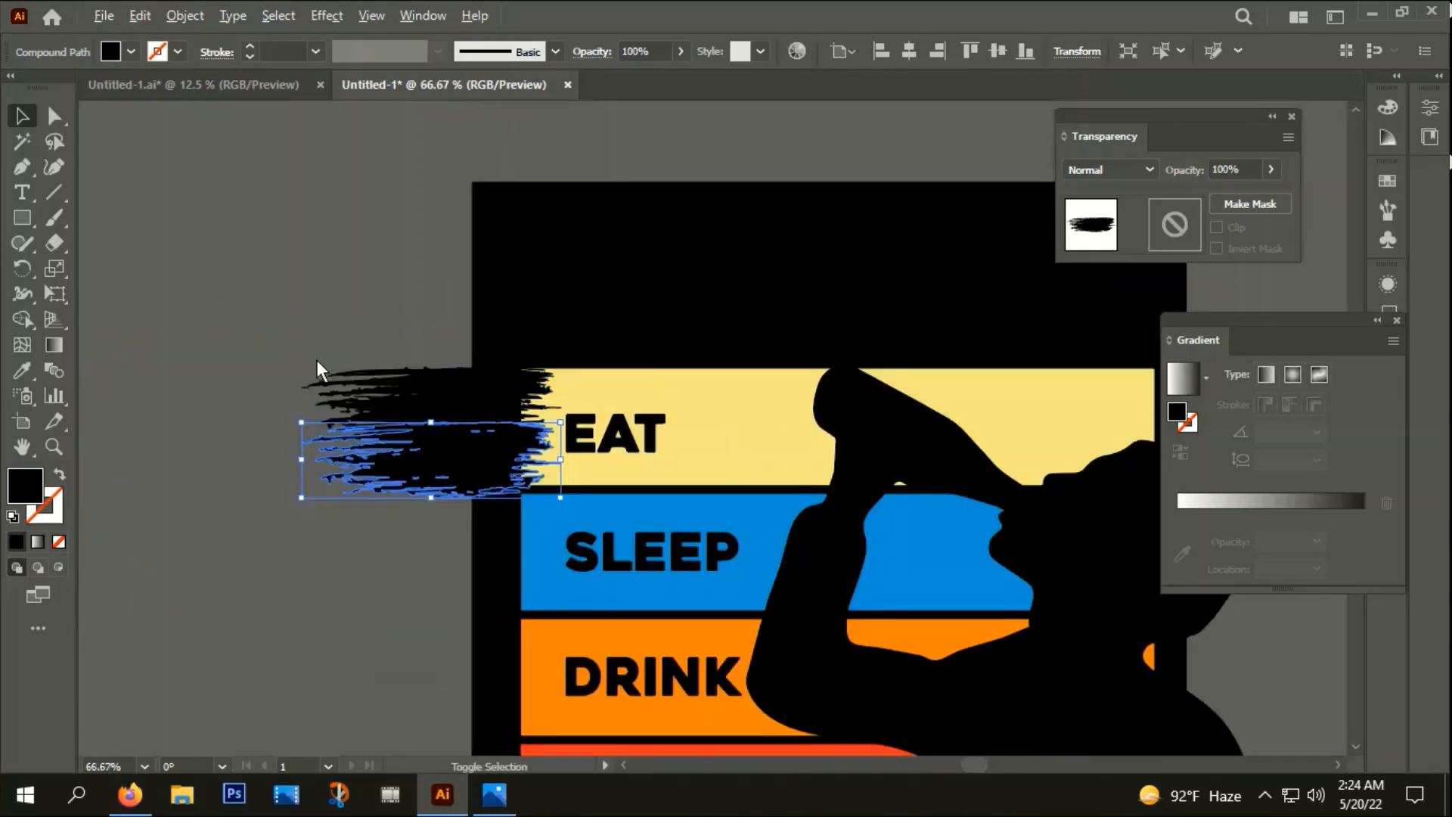
{"action": "scroll", "coordinate": [369, 543], "scroll_direction": "down", "scroll_amount": 2}
{"action": "scroll", "coordinate": [360, 537], "scroll_direction": "up", "scroll_amount": 1}
{"action": "left_click", "coordinate": [360, 537]}
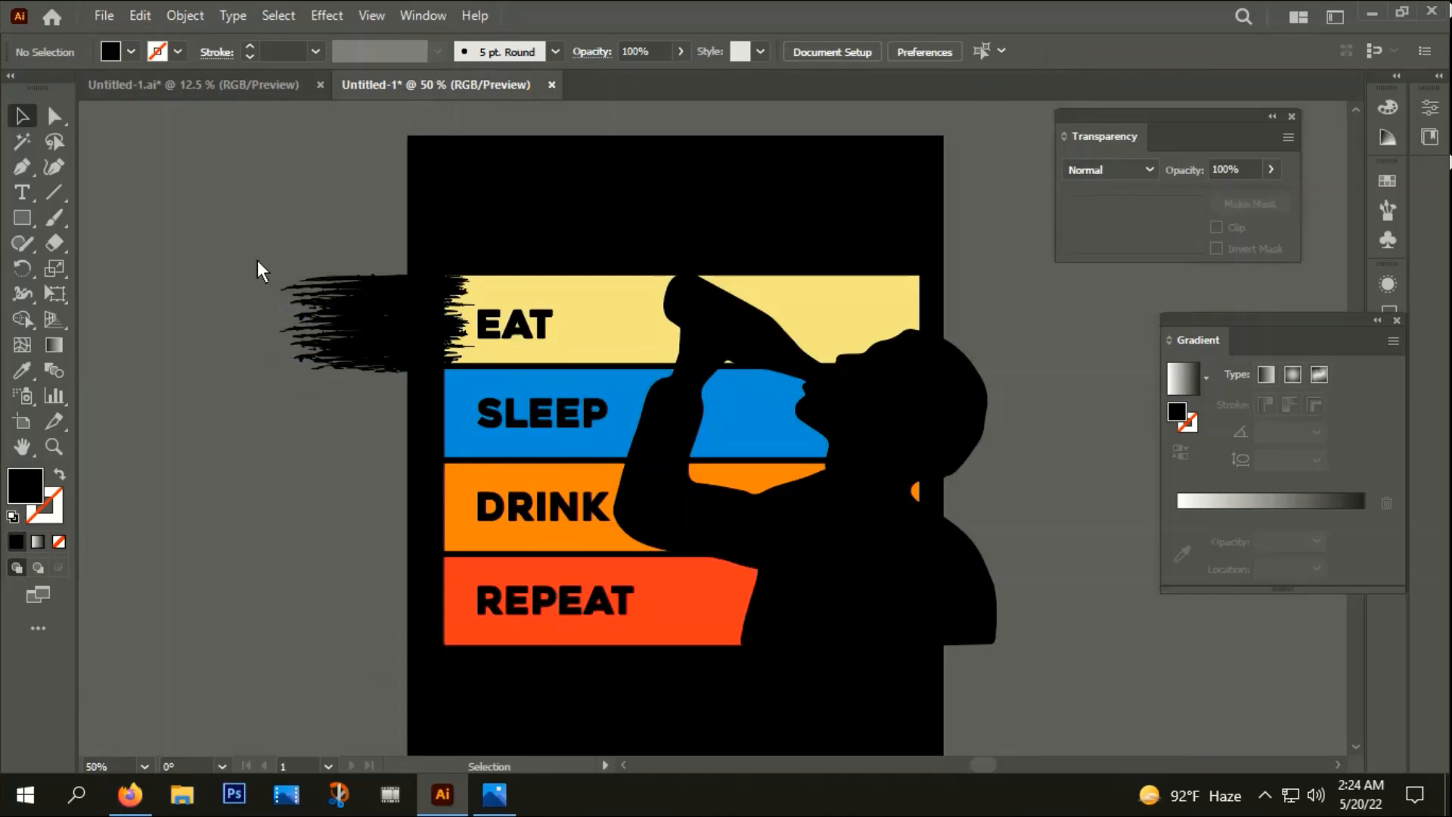
- Duplicate the pair of brush strokes down onto the blue bar's left end and reflect the copy across the vertical axis
{"action": "mouse_move", "coordinate": [402, 319]}
{"action": "left_mouse_down"}
{"action": "mouse_move", "coordinate": [396, 439]}
{"action": "mouse_move", "coordinate": [402, 403]}
{"action": "left_mouse_up"}
{"action": "right_click", "coordinate": [403, 404]}
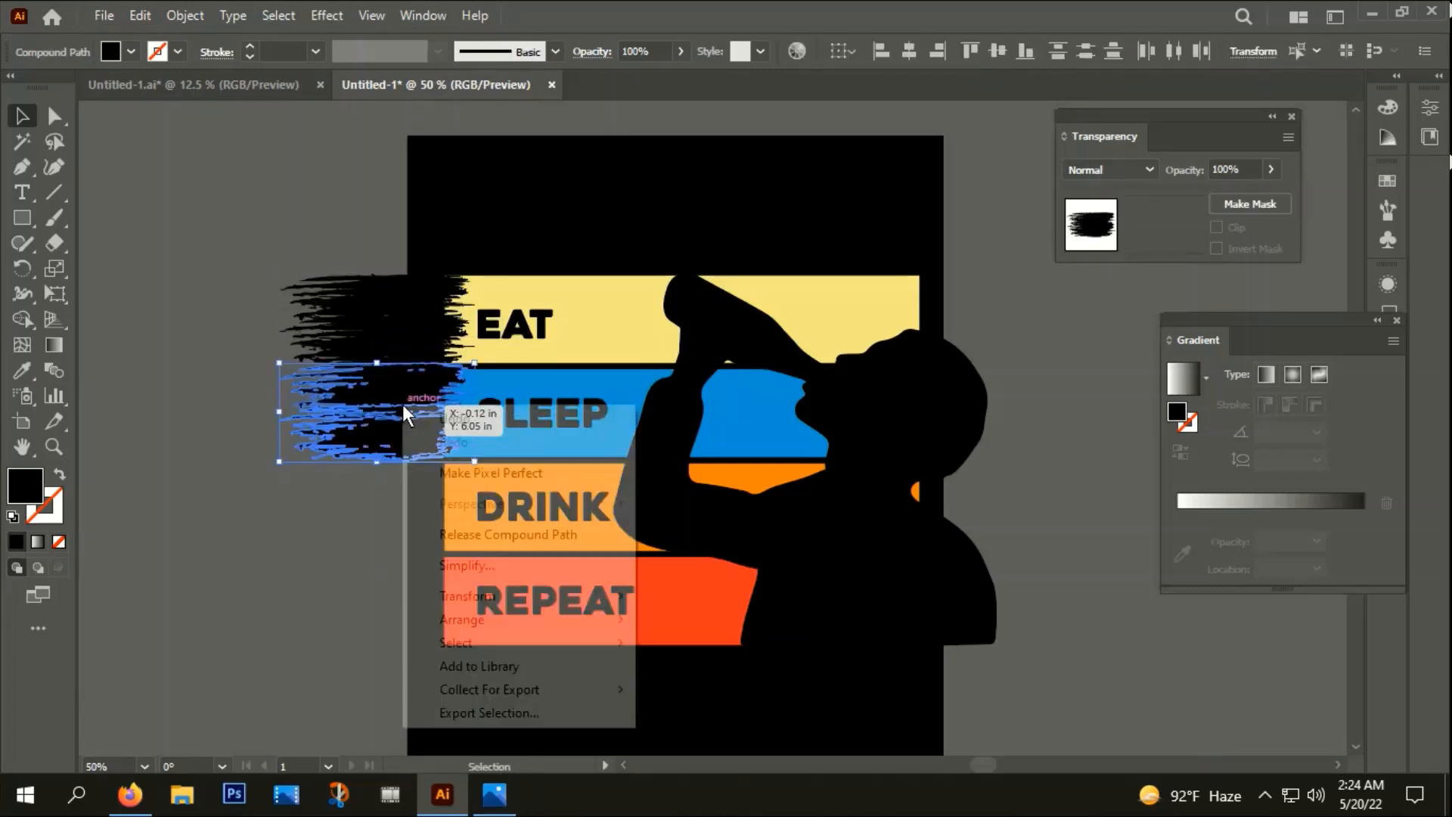
{"action": "mouse_move", "coordinate": [457, 598]}
{"action": "left_click", "coordinate": [708, 673]}
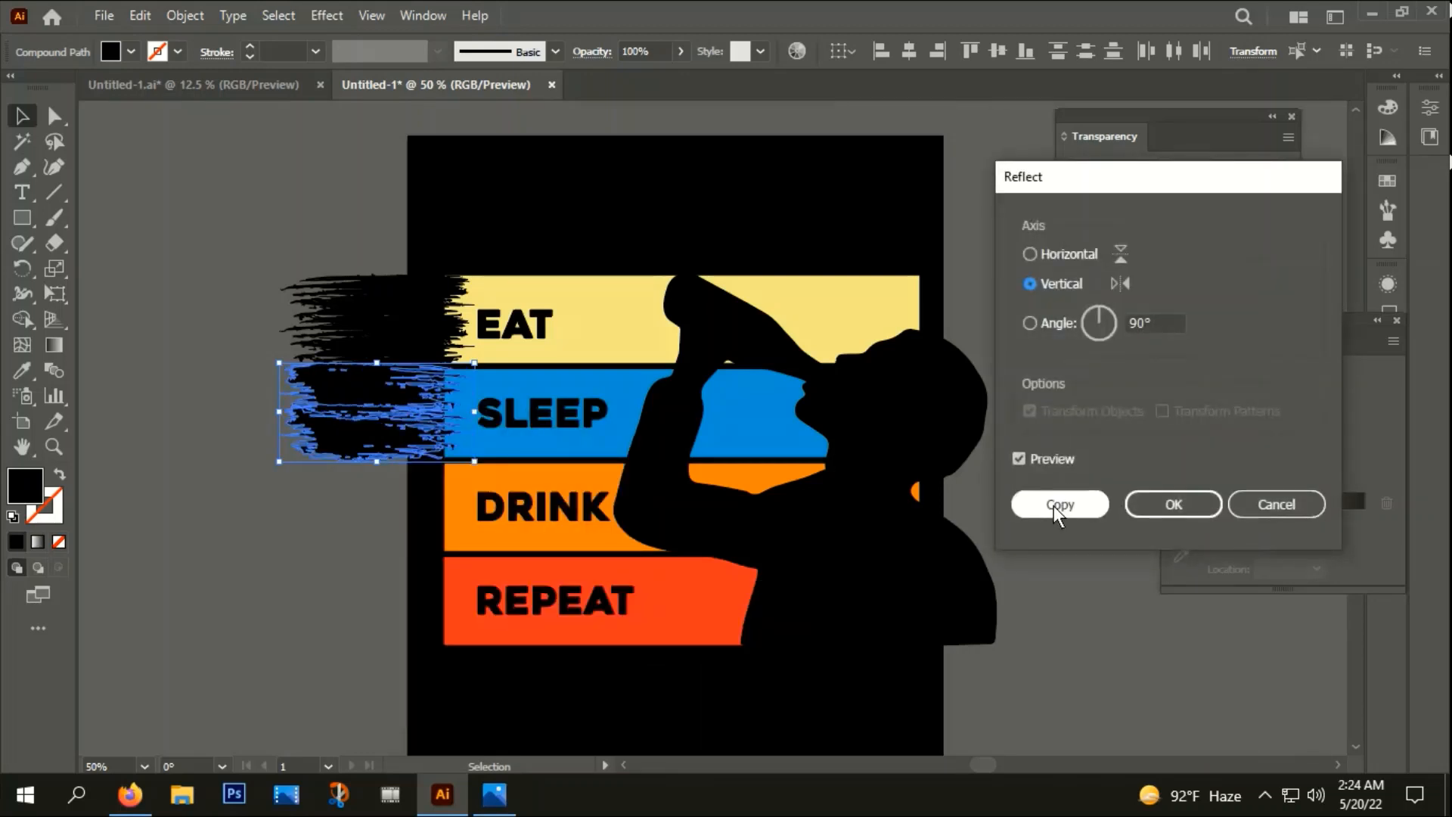
{"action": "left_click", "coordinate": [1175, 504]}
- Shift the reflected pair of brush strokes slightly right onto the blue bar's left end
{"action": "scroll", "coordinate": [410, 439], "scroll_direction": "up", "scroll_amount": 1}
{"action": "scroll", "coordinate": [410, 439], "scroll_direction": "up", "scroll_amount": 1}
{"action": "right_click", "coordinate": [367, 345]}
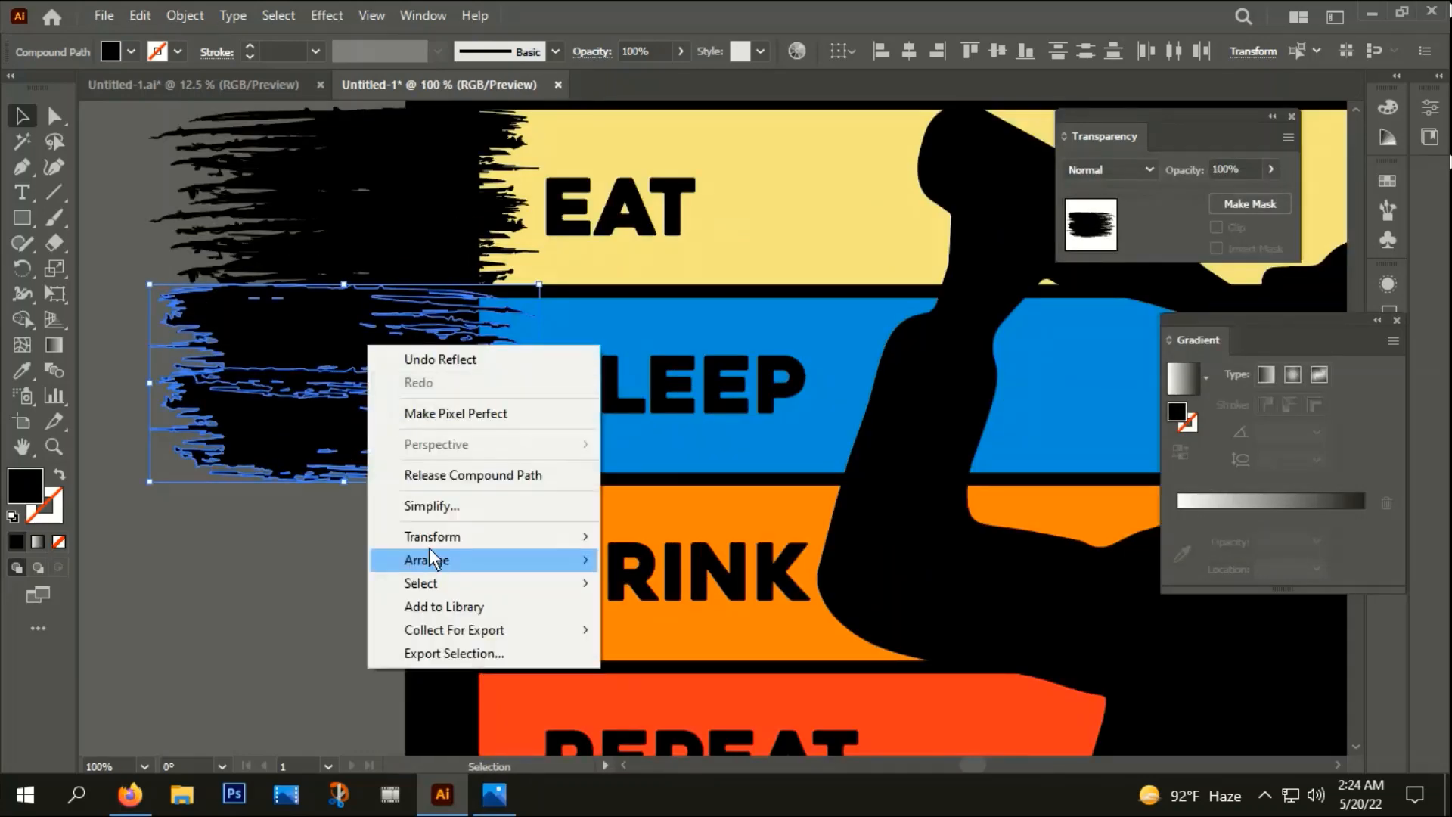
{"action": "left_click", "coordinate": [181, 17]}
{"action": "left_click", "coordinate": [270, 107]}
{"action": "left_click", "coordinate": [228, 534]}
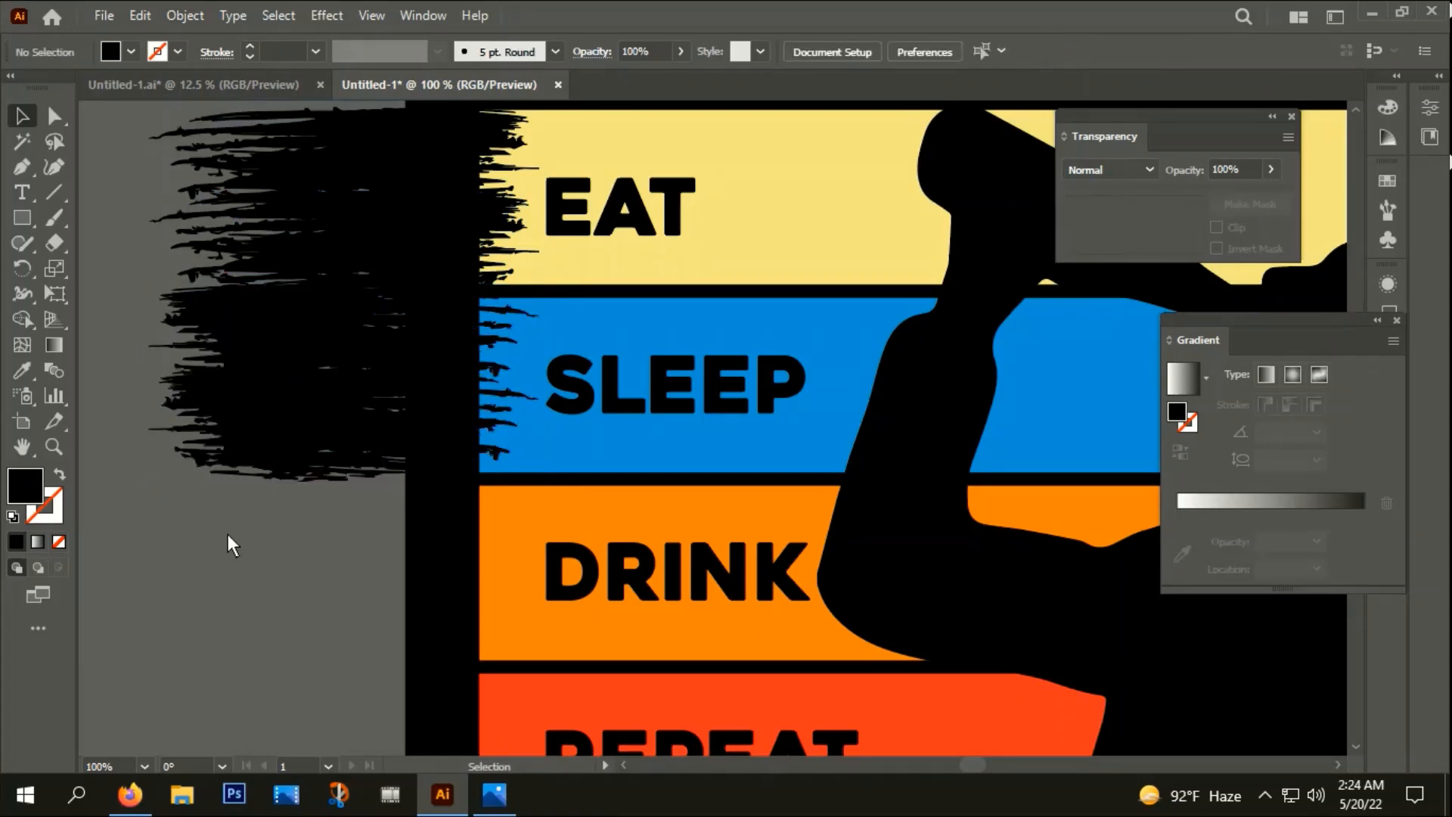
{"action": "scroll", "coordinate": [342, 484], "scroll_direction": "down", "scroll_amount": 1}
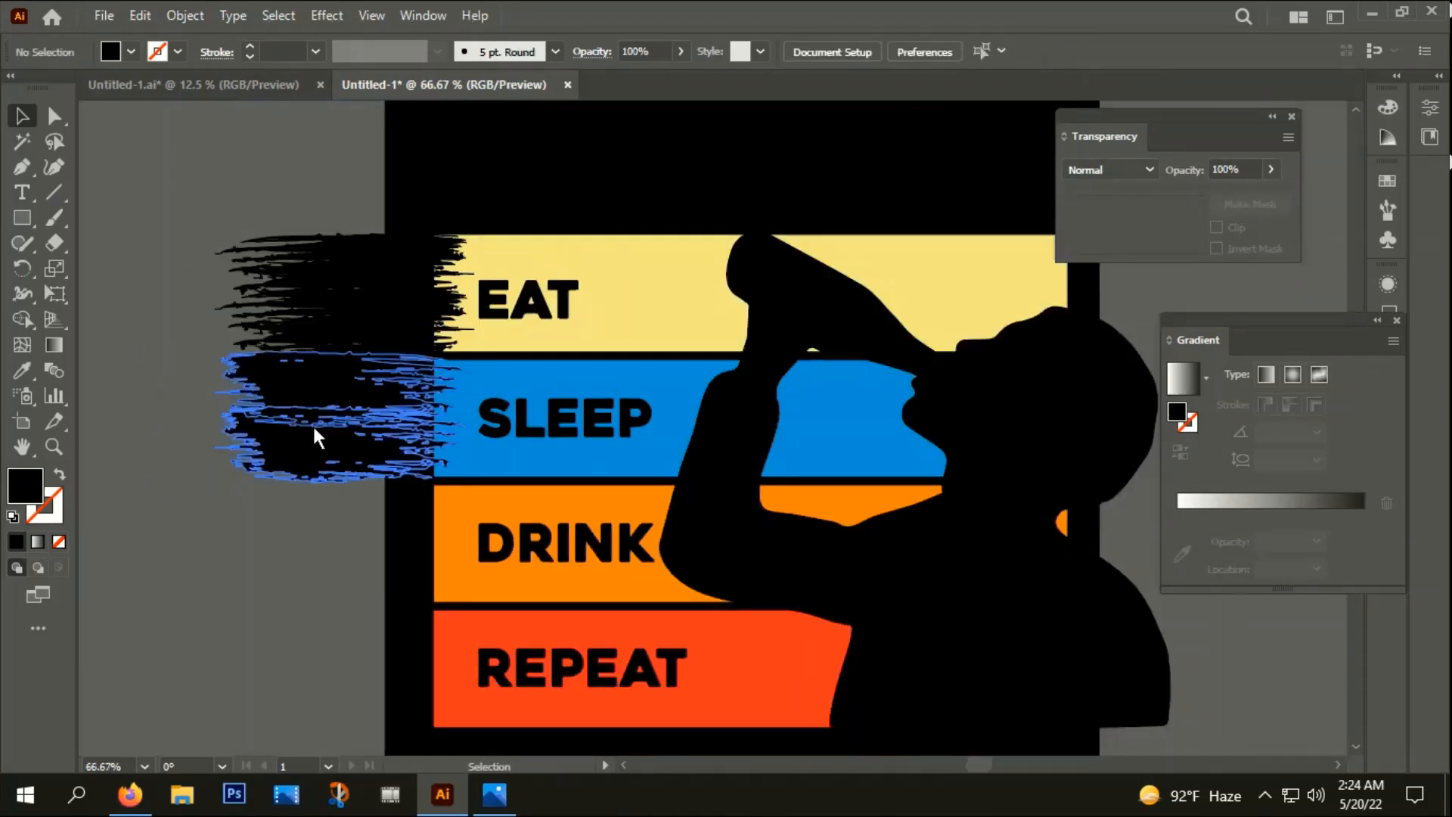
{"action": "left_click_drag", "start_coordinate": [314, 428], "coordinate": [338, 416]}
{"action": "left_click", "coordinate": [295, 527]}
- Duplicate both brush pairs down onto the orange and red bars' left ends and add one more stroke copy beneath them
{"action": "left_click_drag", "start_coordinate": [324, 582], "coordinate": [333, 514]}
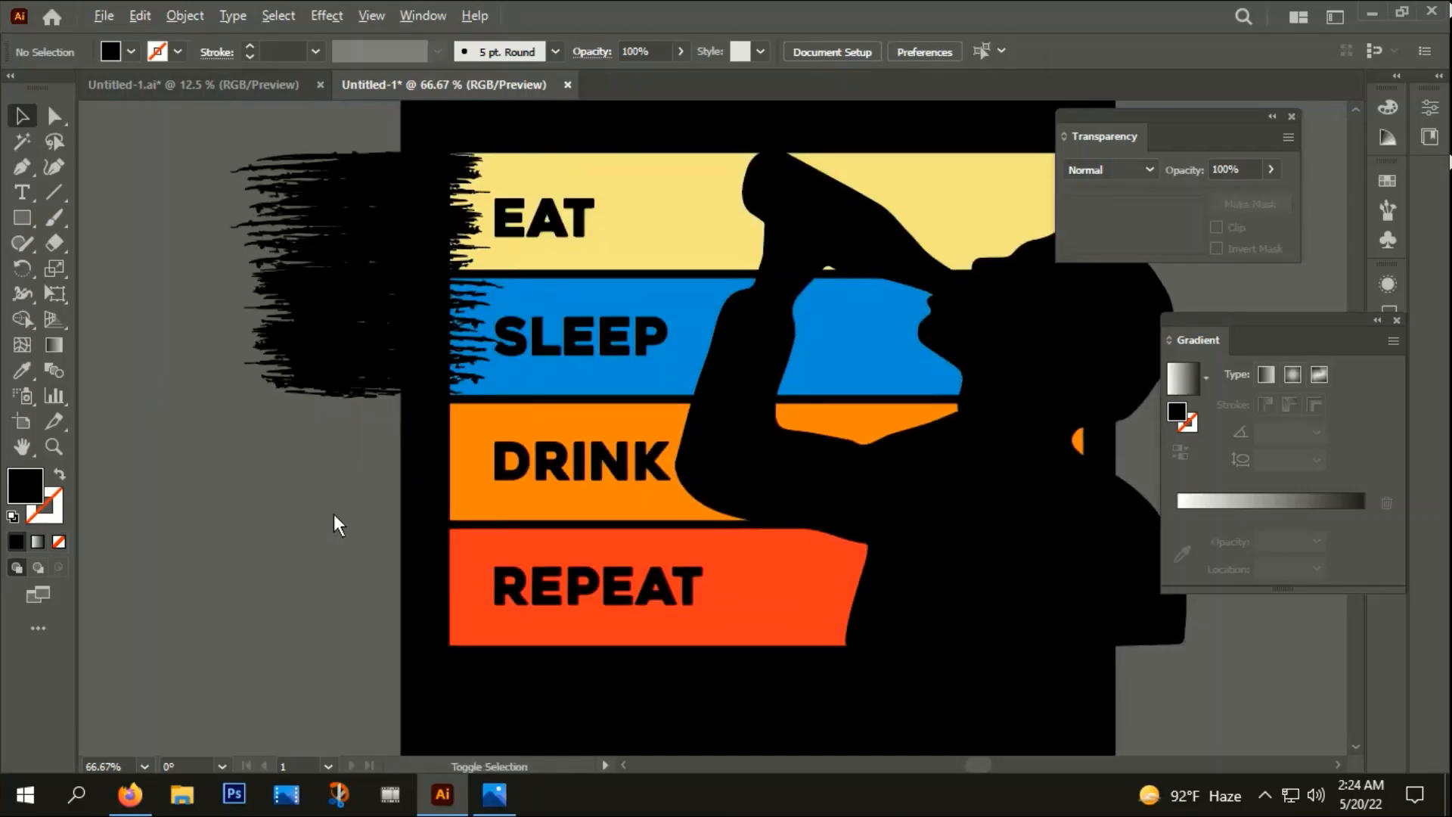
{"action": "scroll", "coordinate": [334, 514], "scroll_direction": "down", "scroll_amount": 1}
{"action": "mouse_move", "coordinate": [355, 327]}
{"action": "left_mouse_down"}
{"action": "mouse_move", "coordinate": [339, 520]}
{"action": "mouse_move", "coordinate": [351, 496]}
{"action": "left_mouse_up"}
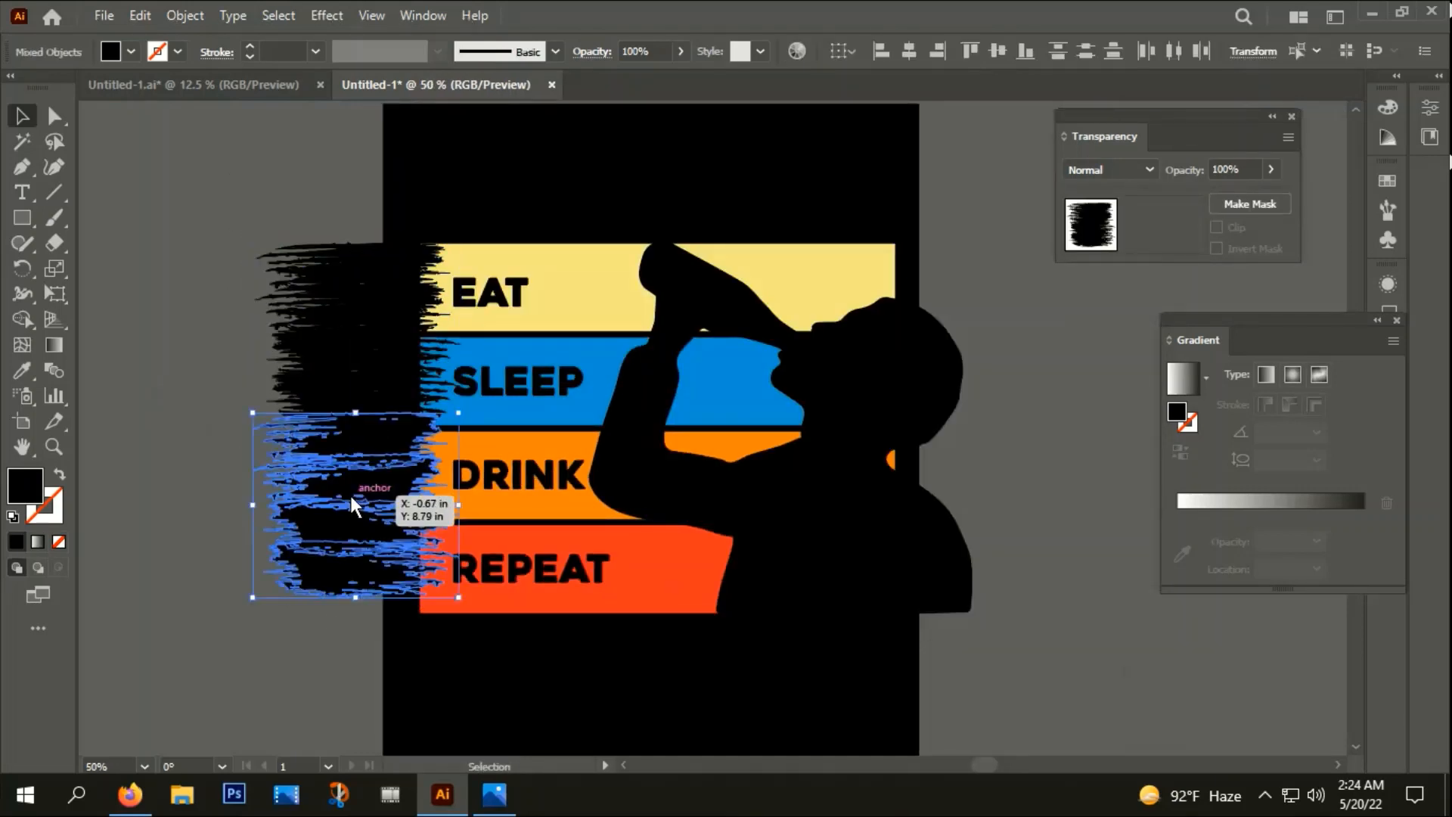
{"action": "left_click", "coordinate": [262, 296]}
{"action": "mouse_move", "coordinate": [329, 248]}
{"action": "left_mouse_down"}
{"action": "mouse_move", "coordinate": [325, 561]}
{"action": "mouse_move", "coordinate": [339, 584]}
{"action": "left_mouse_up"}
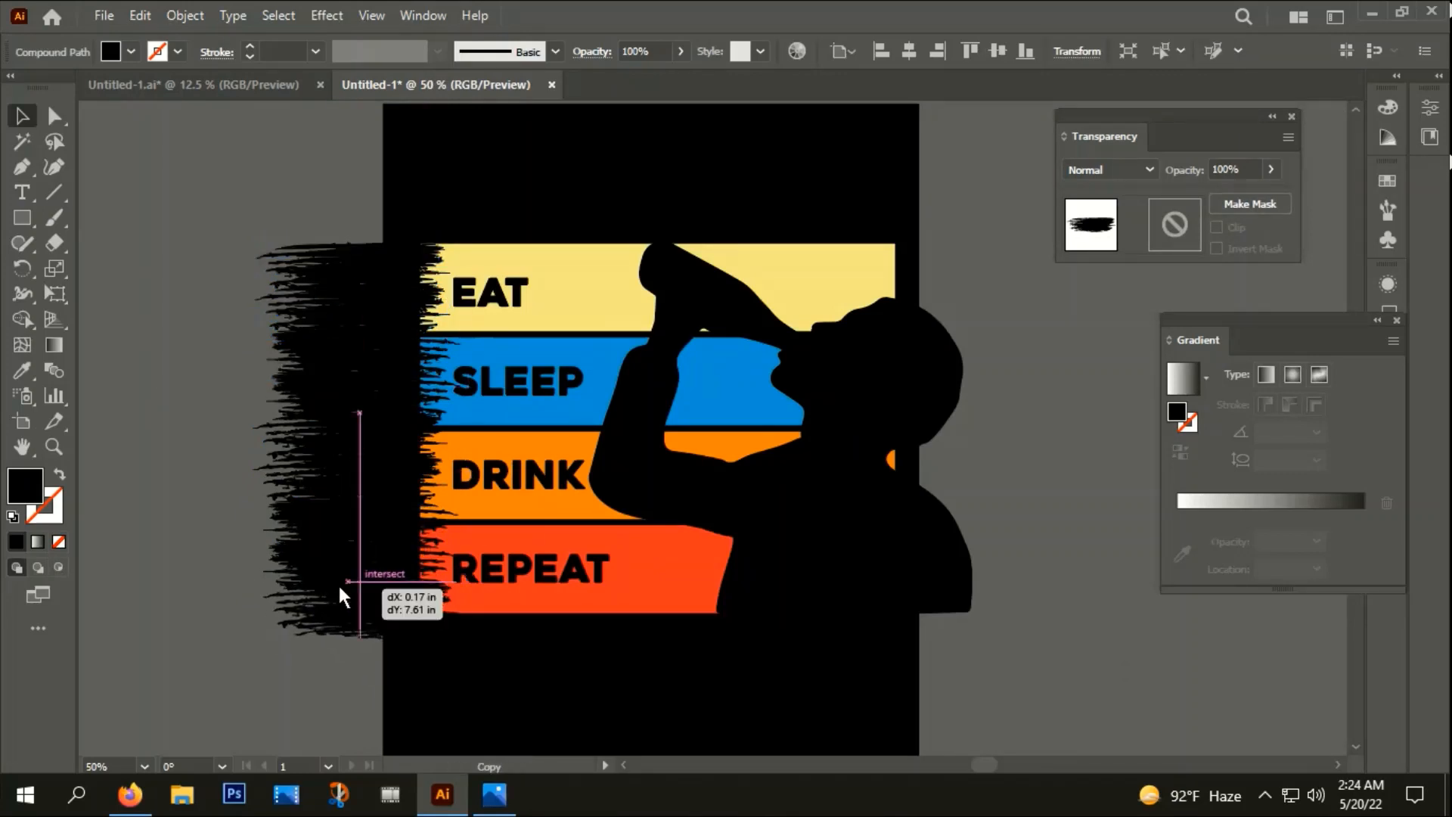
{"action": "left_click", "coordinate": [313, 673]}
- Move the stroke between the blue and orange bars out to the left and put a copy of the topmost stroke in its place
{"action": "key", "text": "ctrl+minus"}
{"action": "mouse_move", "coordinate": [813, 677]}
{"action": "left_mouse_down"}
{"action": "mouse_move", "coordinate": [874, 611]}
{"action": "mouse_move", "coordinate": [1136, 574]}
{"action": "mouse_move", "coordinate": [1079, 570]}
{"action": "left_mouse_up"}
{"action": "key", "text": "ctrl+plus"}
{"action": "key", "text": "ctrl+plus"}
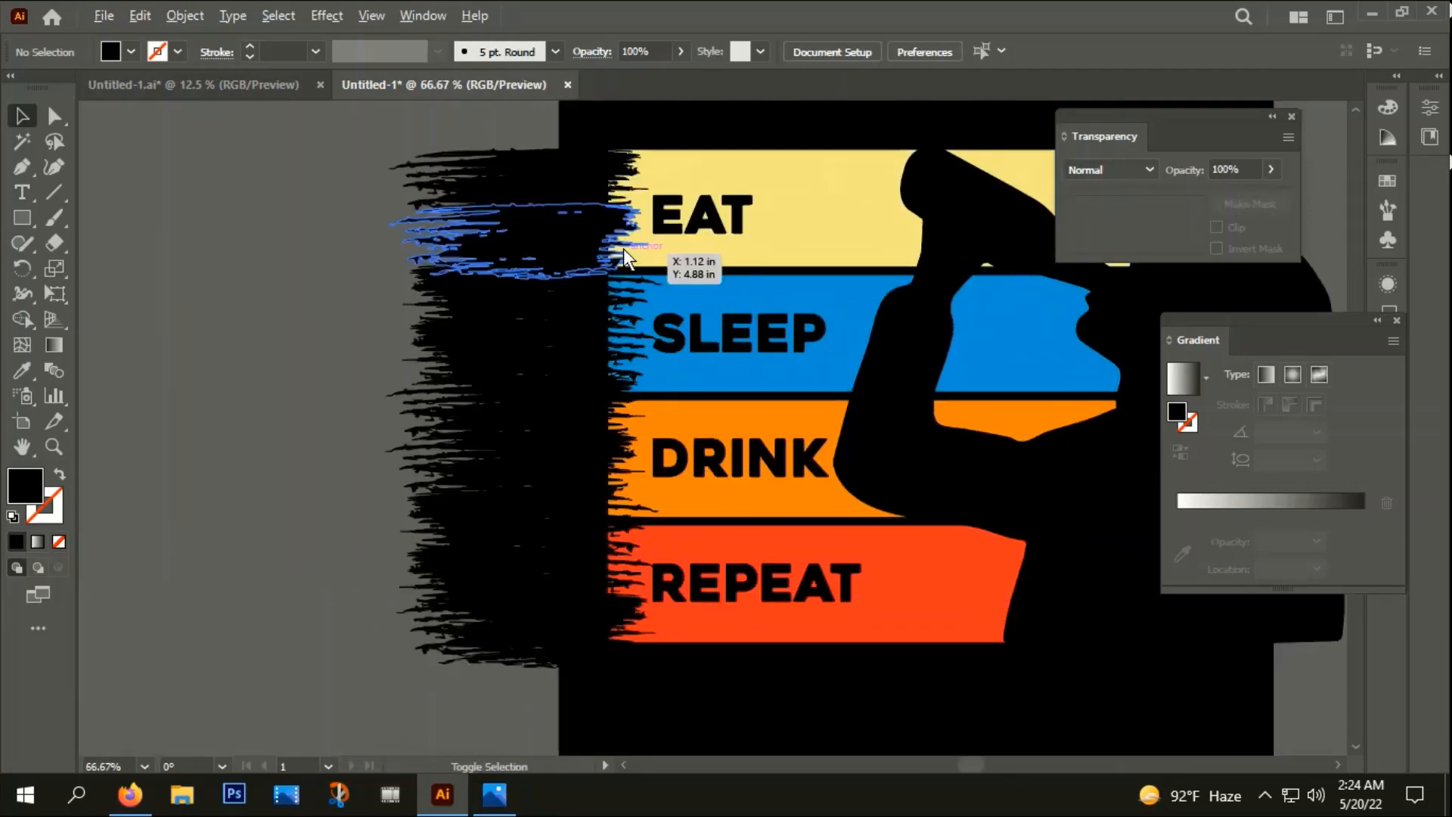
{"action": "left_click_drag", "start_coordinate": [540, 416], "coordinate": [313, 417]}
{"action": "left_click_drag", "start_coordinate": [581, 155], "coordinate": [587, 382]}
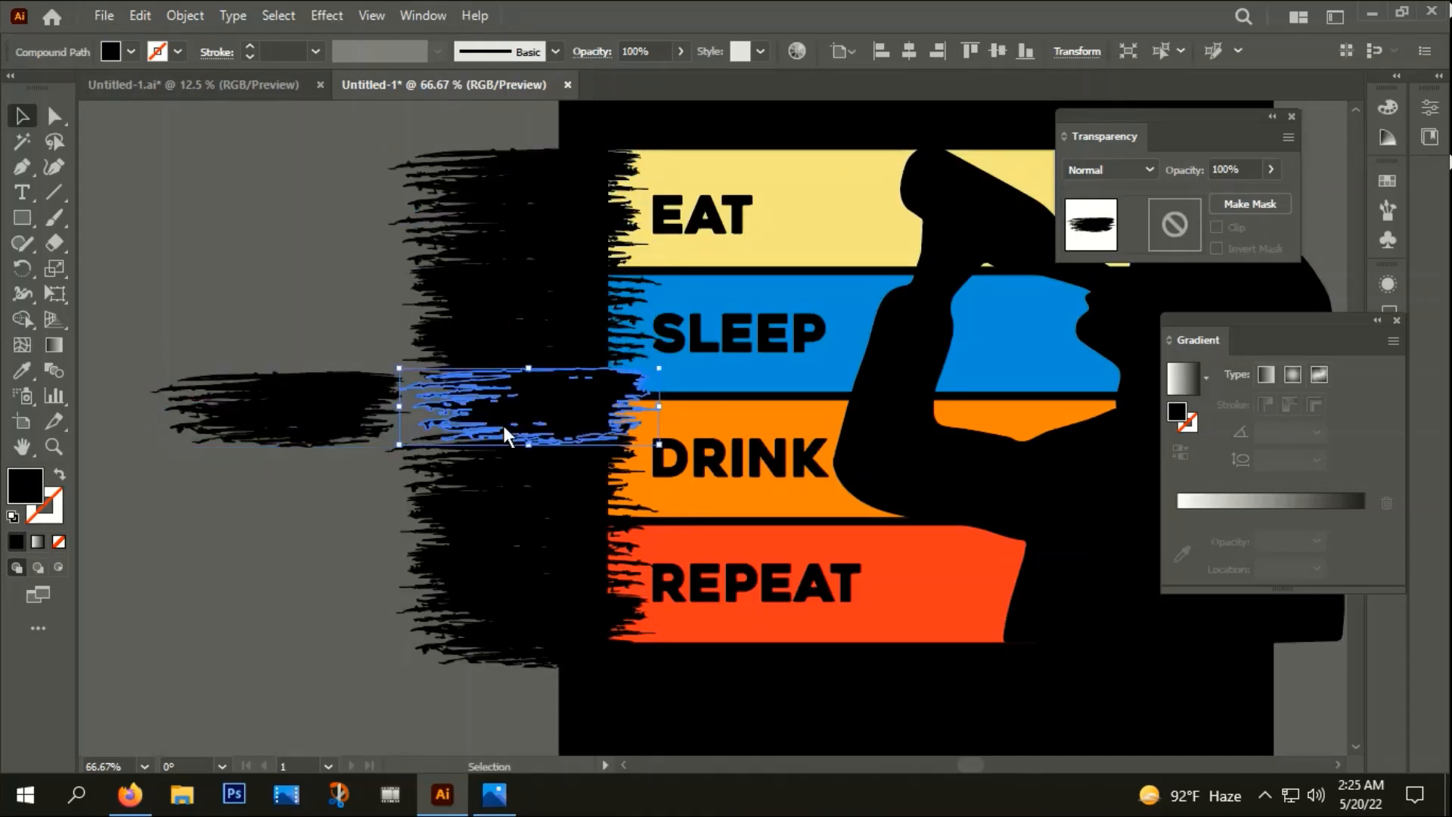
{"action": "left_click", "coordinate": [306, 511]}
- Nudge the blue bar's brush pair slightly left and delete the stray stroke lying outside the column
{"action": "left_click_drag", "start_coordinate": [499, 673], "coordinate": [511, 600]}
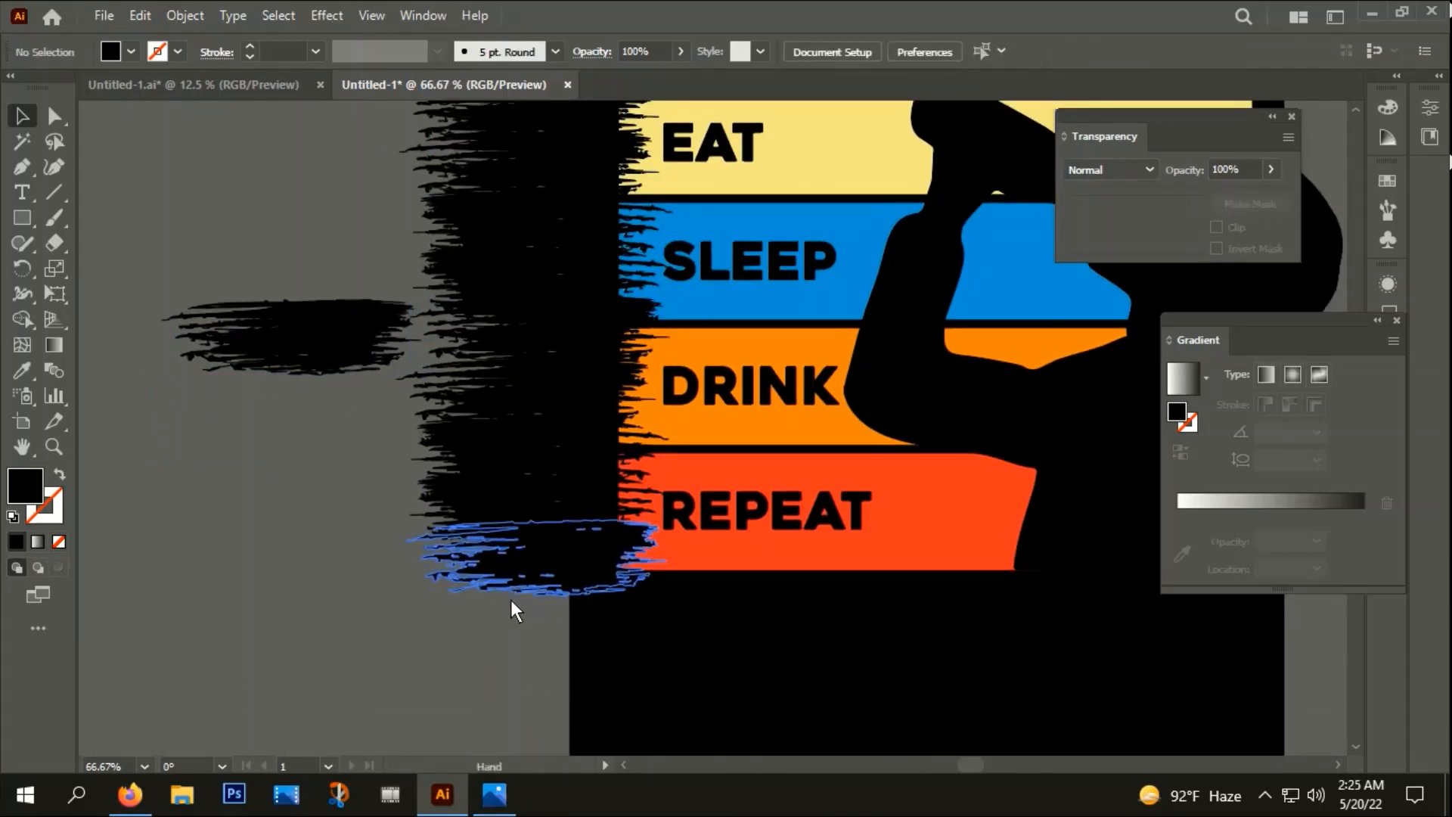
{"action": "mouse_move", "coordinate": [598, 198]}
{"action": "left_mouse_down"}
{"action": "mouse_move", "coordinate": [614, 190]}
{"action": "mouse_move", "coordinate": [577, 198]}
{"action": "mouse_move", "coordinate": [591, 196]}
{"action": "left_mouse_up"}
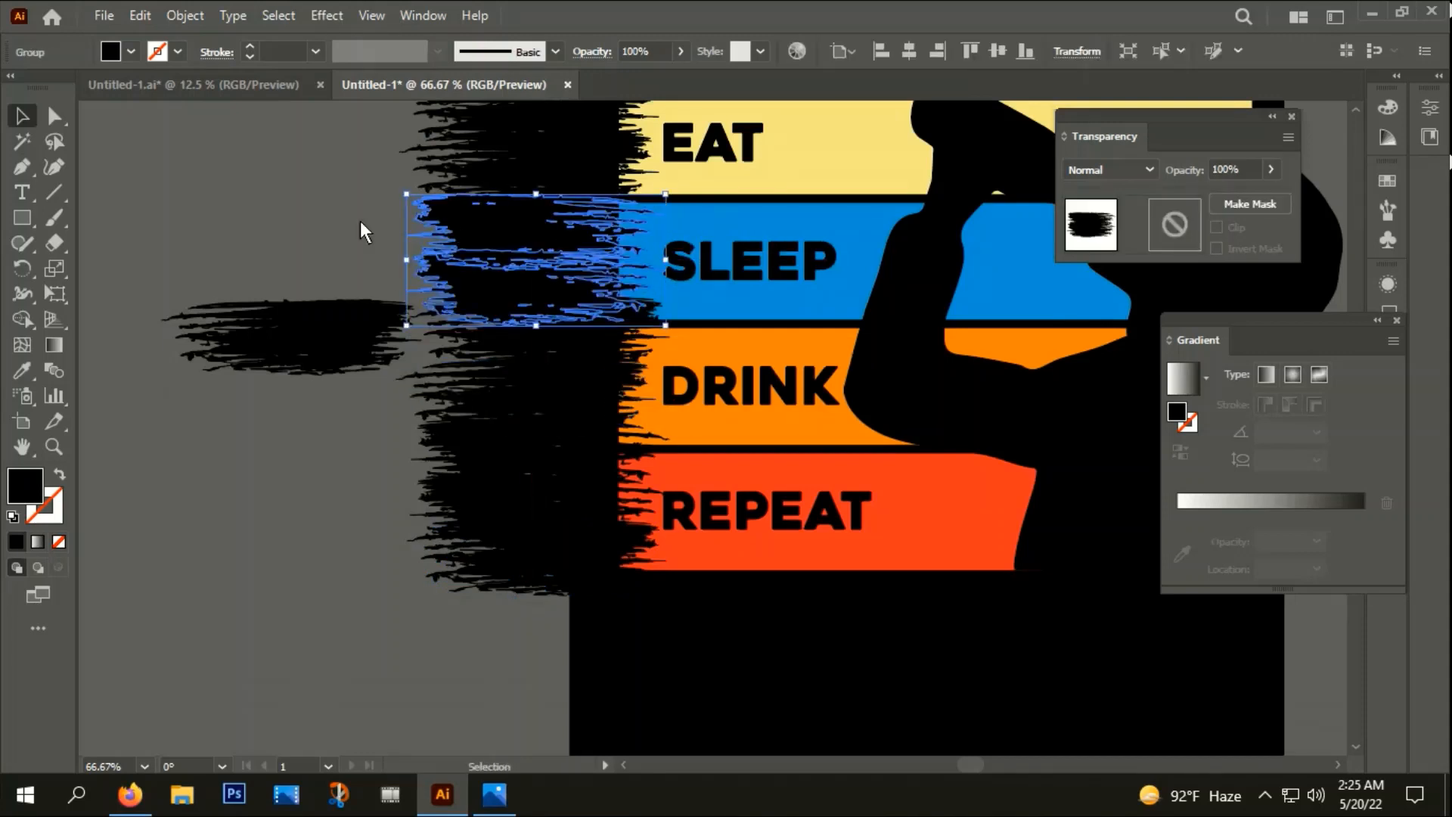
{"action": "left_click", "coordinate": [273, 344]}
{"action": "key", "text": "Delete"}
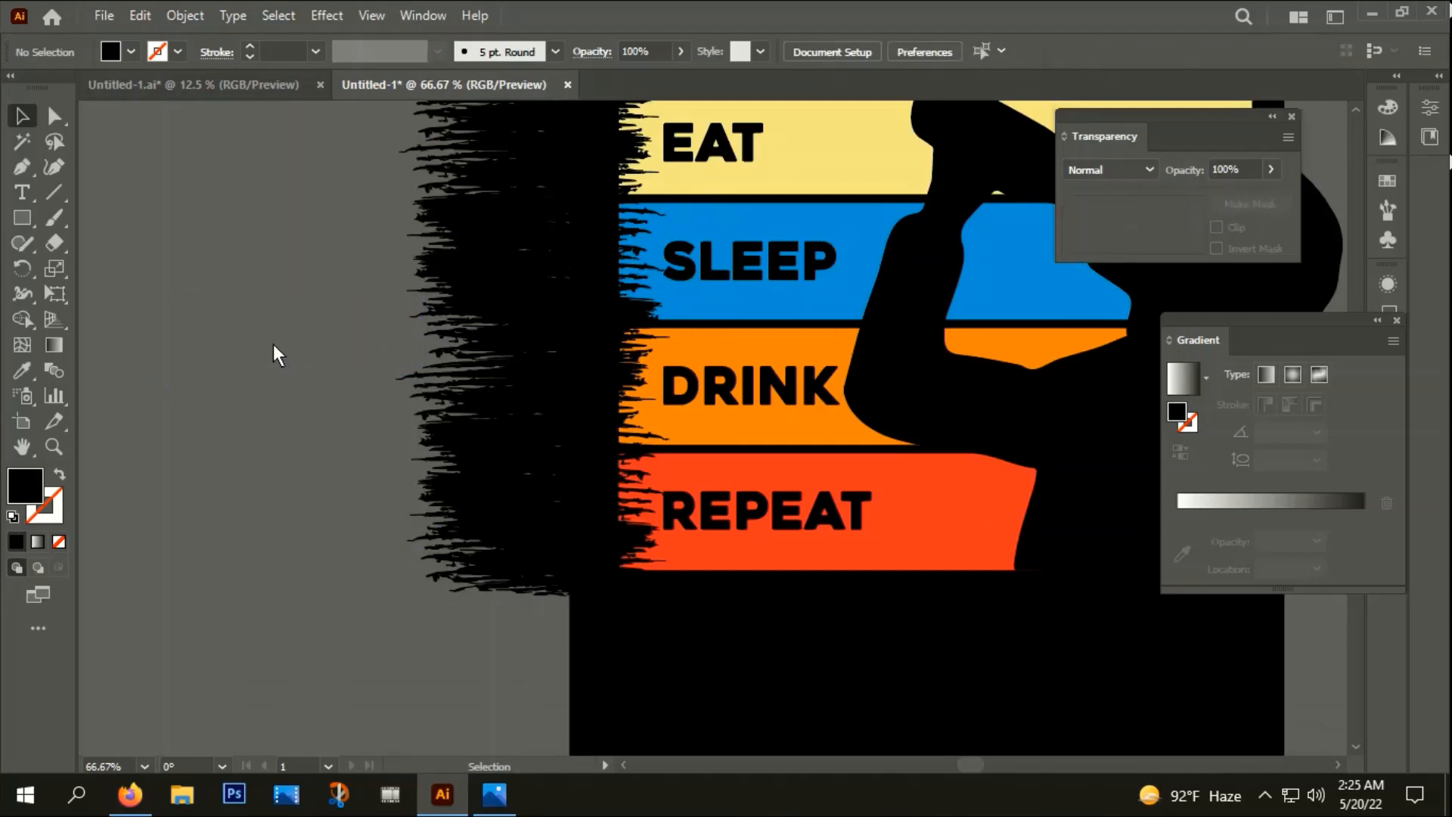
- Duplicate the bottom brush stroke upward onto the red bar's left end and lower the bottom stroke slightly past the bar's edge
{"action": "left_click_drag", "start_coordinate": [579, 560], "coordinate": [579, 509]}
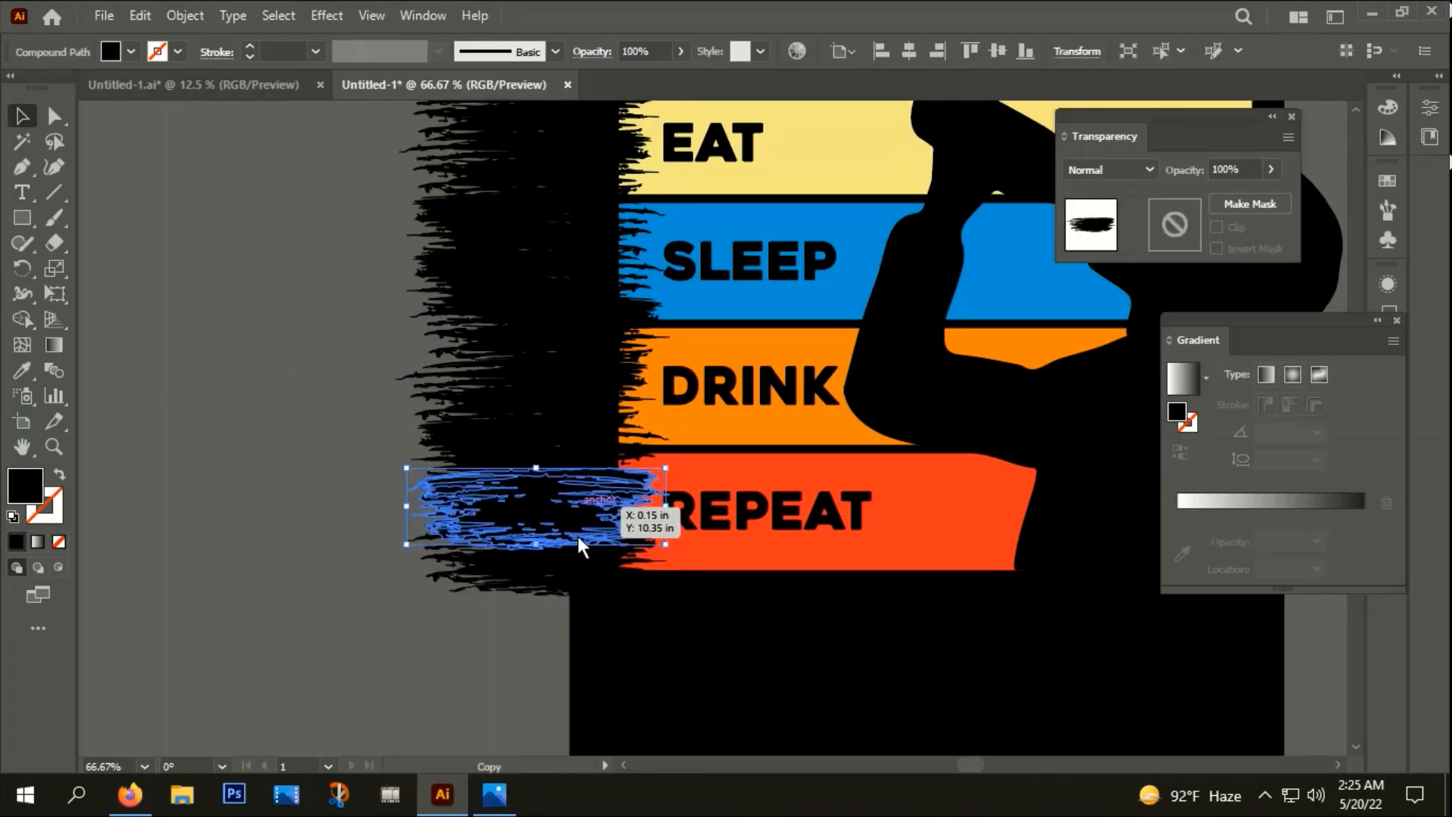
{"action": "left_click", "coordinate": [547, 603]}
{"action": "left_click_drag", "start_coordinate": [551, 580], "coordinate": [540, 598]}
{"action": "left_click", "coordinate": [480, 719]}
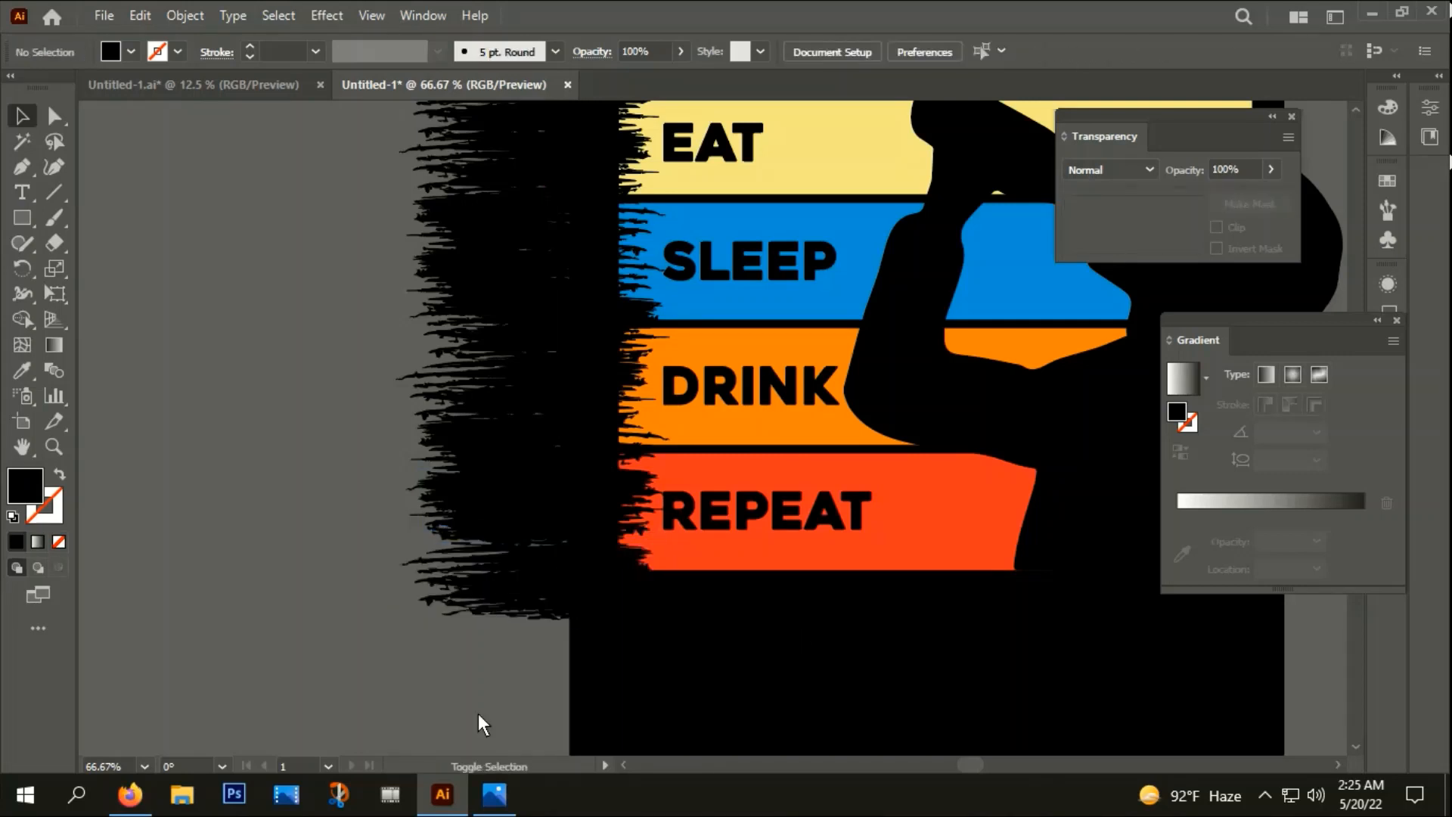
- Fill the gap in the brush strokes at the blue bar's left end with a duplicated brush stroke
{"action": "key", "text": "ctrl+minus"}
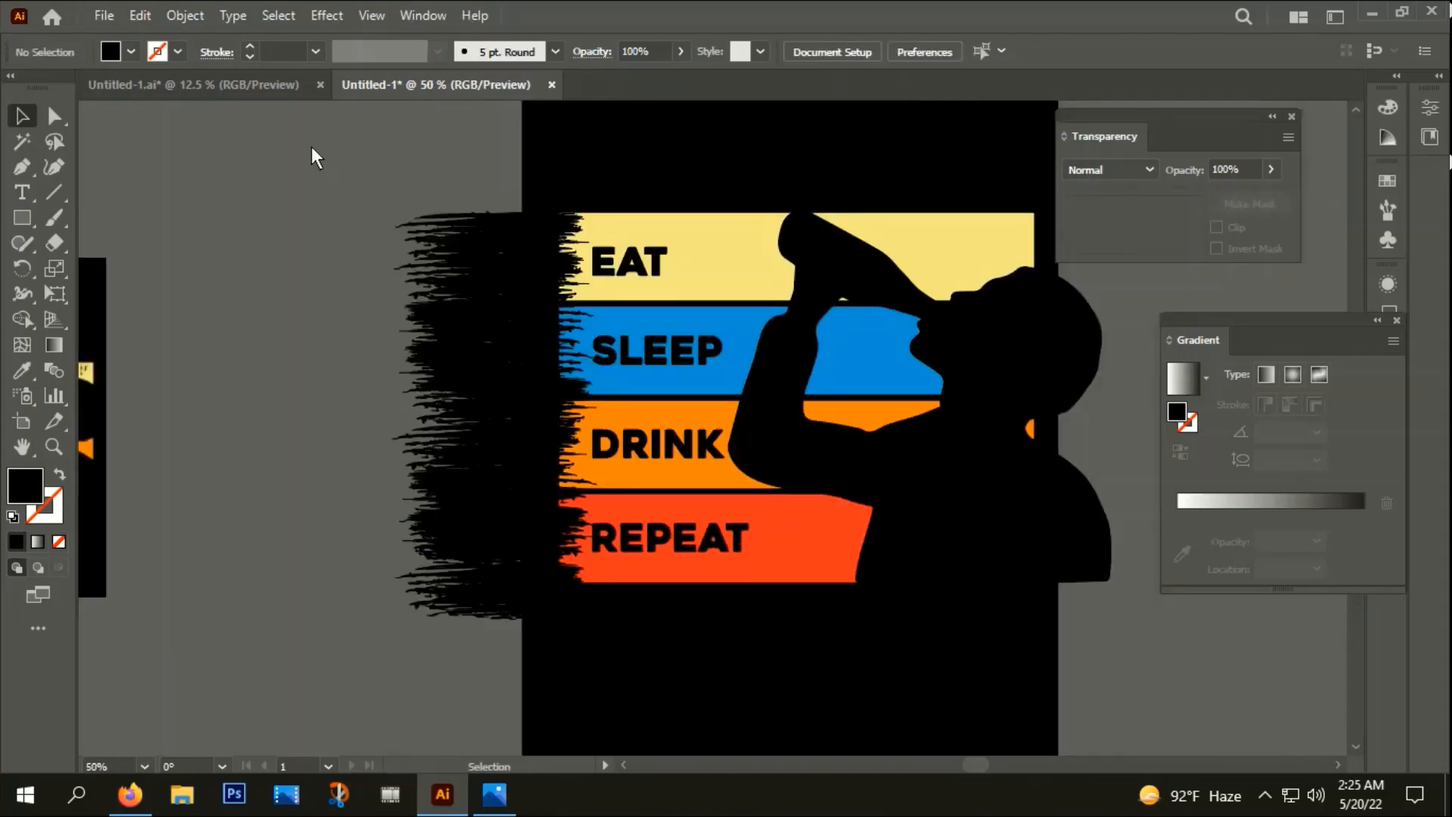
{"action": "scroll", "coordinate": [423, 257], "scroll_direction": "up", "scroll_amount": 1}
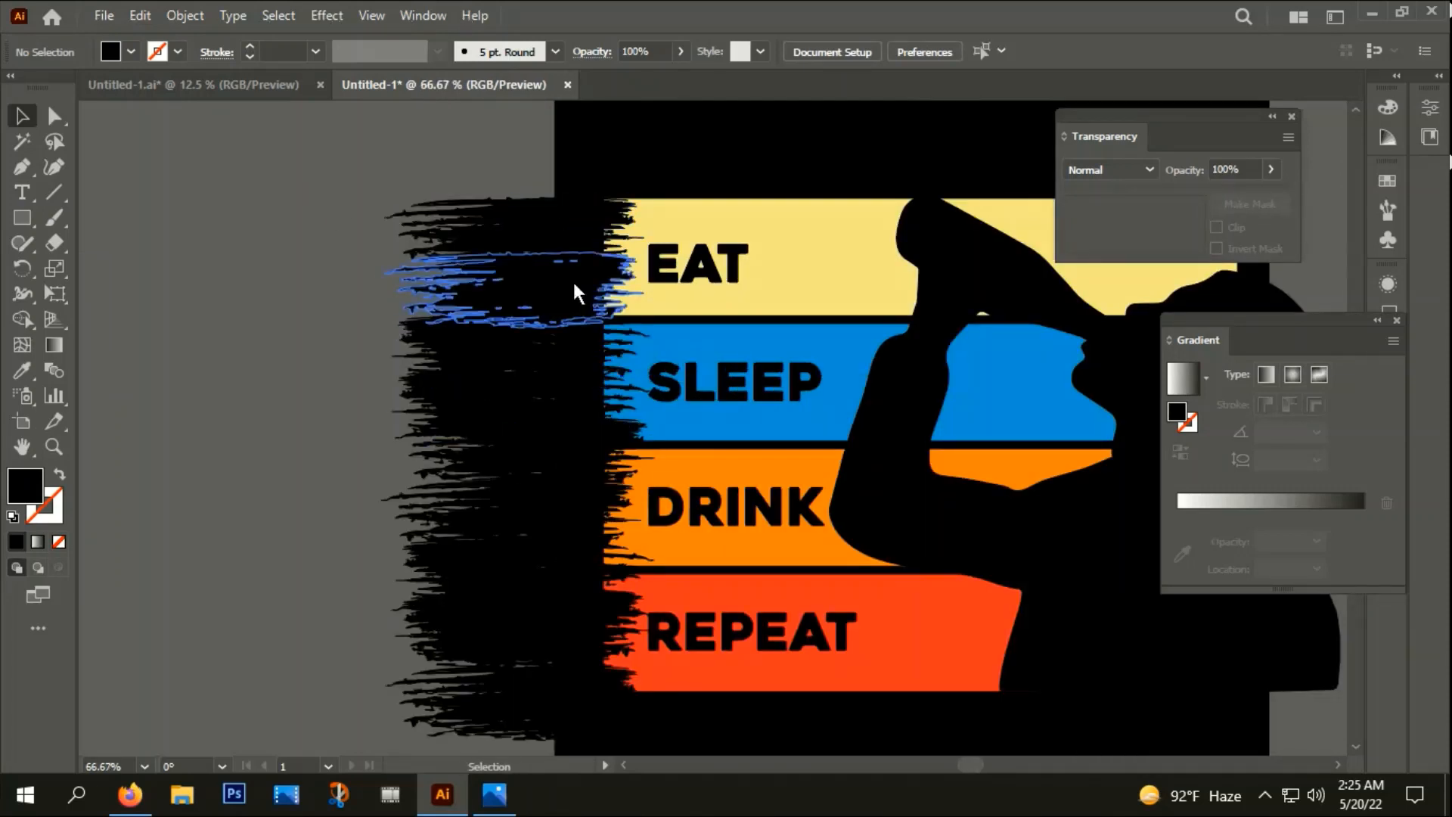
{"action": "left_click_drag", "start_coordinate": [571, 236], "coordinate": [576, 358]}
{"action": "left_click", "coordinate": [263, 208]}
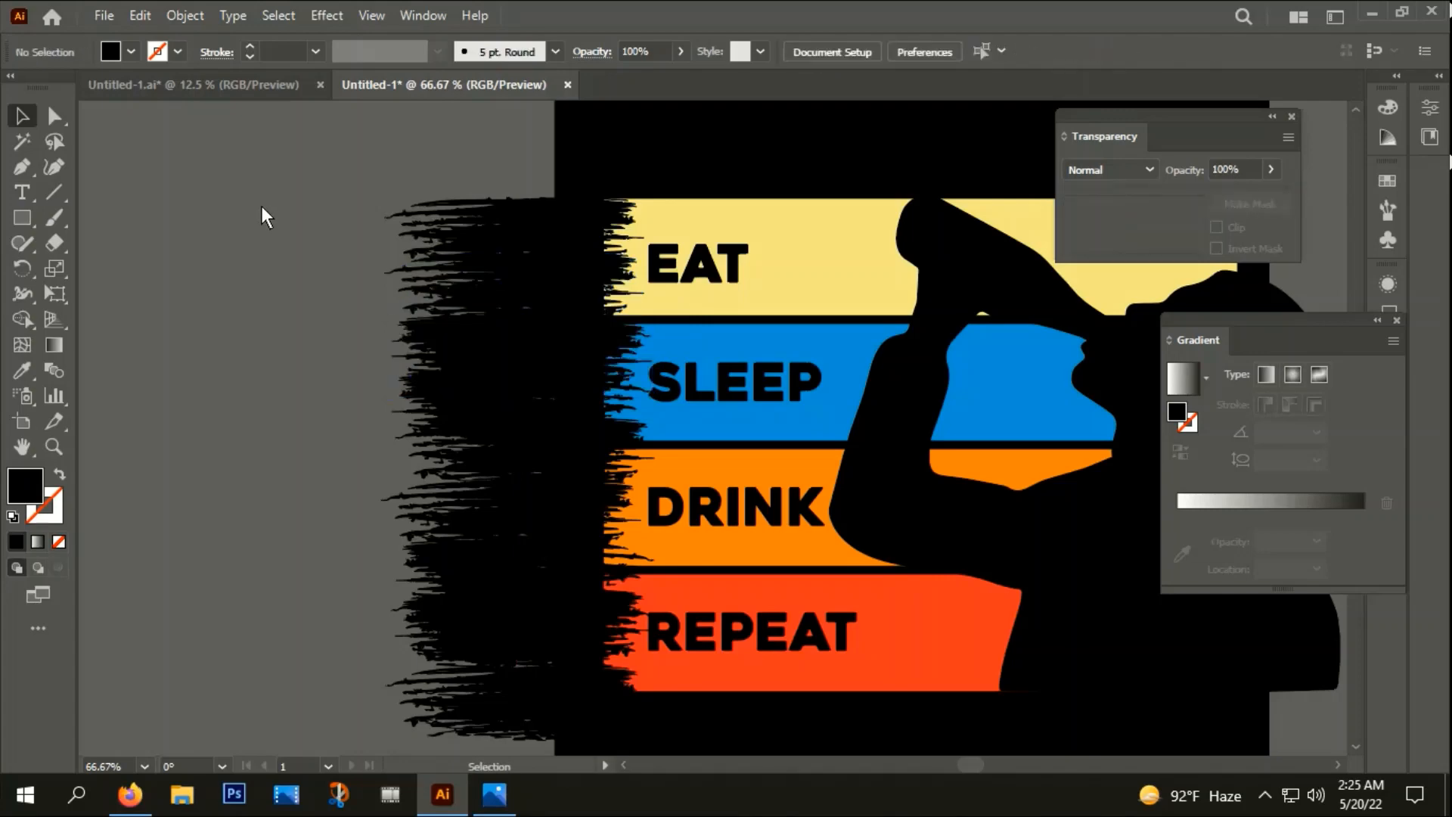
{"action": "scroll", "coordinate": [316, 244], "scroll_direction": "down", "scroll_amount": 1}
{"action": "scroll", "coordinate": [537, 356], "scroll_direction": "up", "scroll_amount": 4}
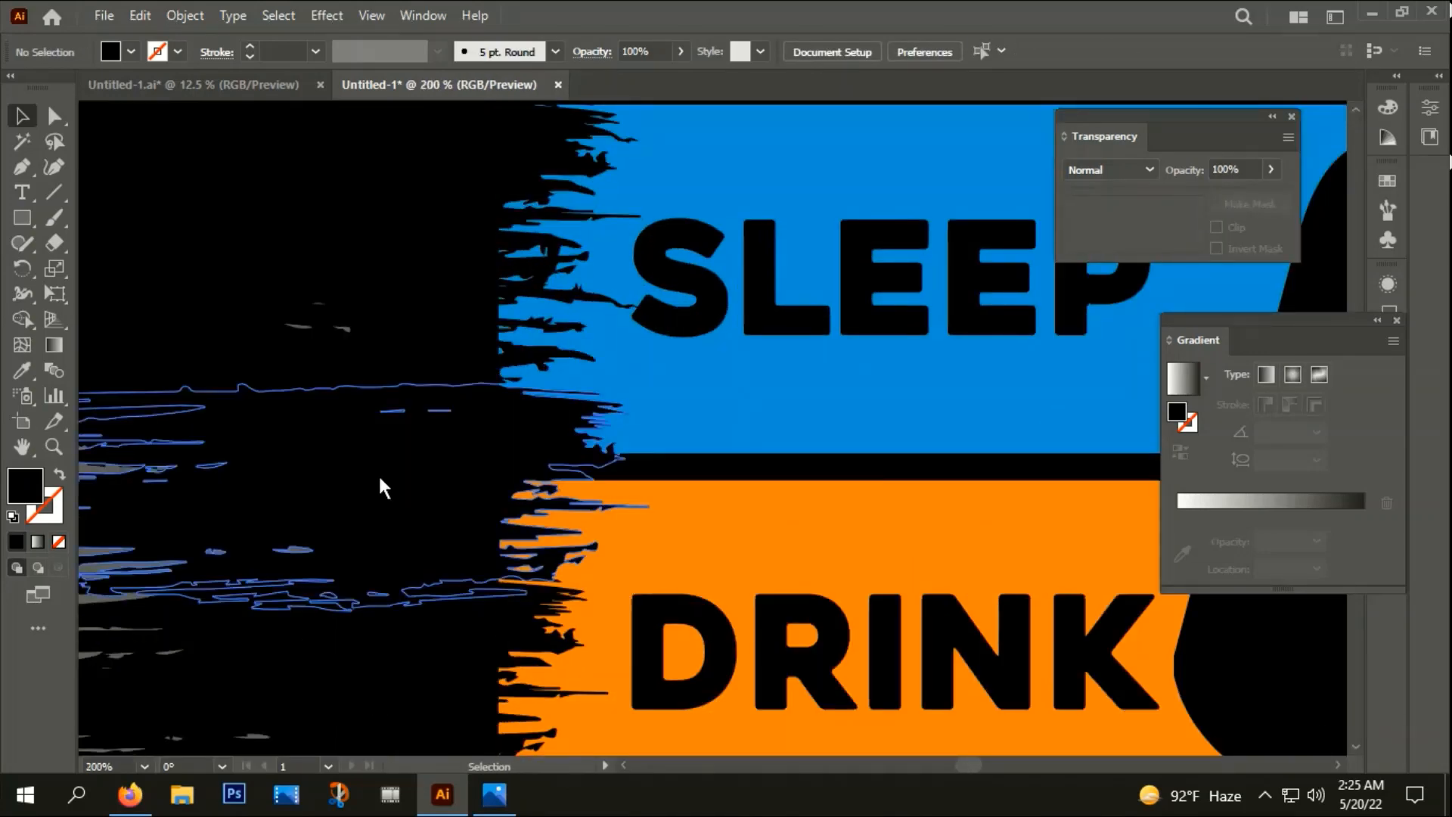
{"action": "left_click_drag", "start_coordinate": [332, 336], "coordinate": [430, 391]}
{"action": "scroll", "coordinate": [348, 378], "scroll_direction": "down", "scroll_amount": 2}
{"action": "scroll", "coordinate": [429, 393], "scroll_direction": "down", "scroll_amount": 1}
{"action": "scroll", "coordinate": [430, 393], "scroll_direction": "down", "scroll_amount": 1}
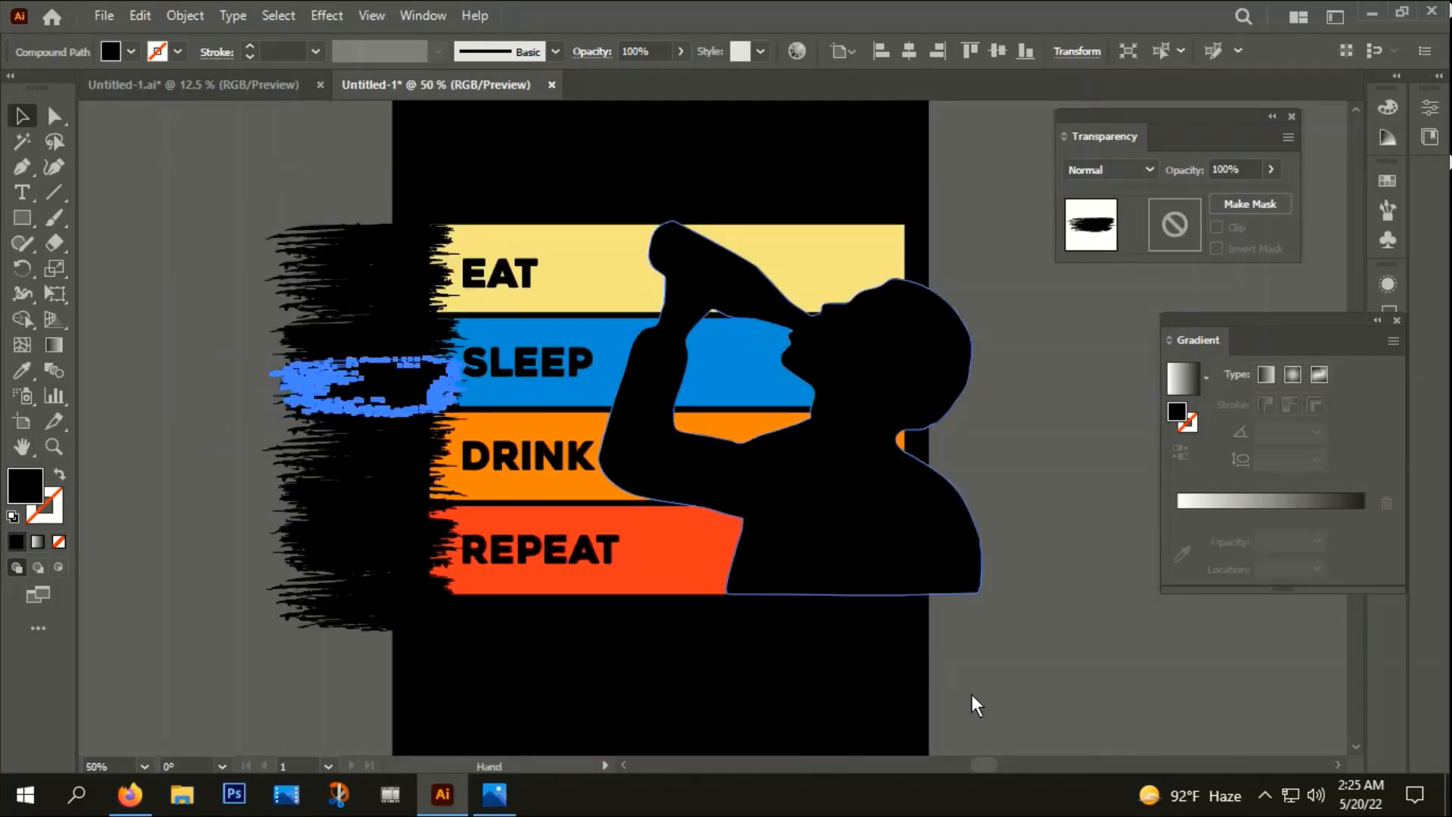
{"action": "left_click", "coordinate": [1032, 656]}
- Reposition the lower brush pair slightly upward so it overlaps the left ends of the orange and red bars
{"action": "left_click_drag", "start_coordinate": [349, 484], "coordinate": [425, 381]}
{"action": "scroll", "coordinate": [408, 427], "scroll_direction": "up", "scroll_amount": 1}
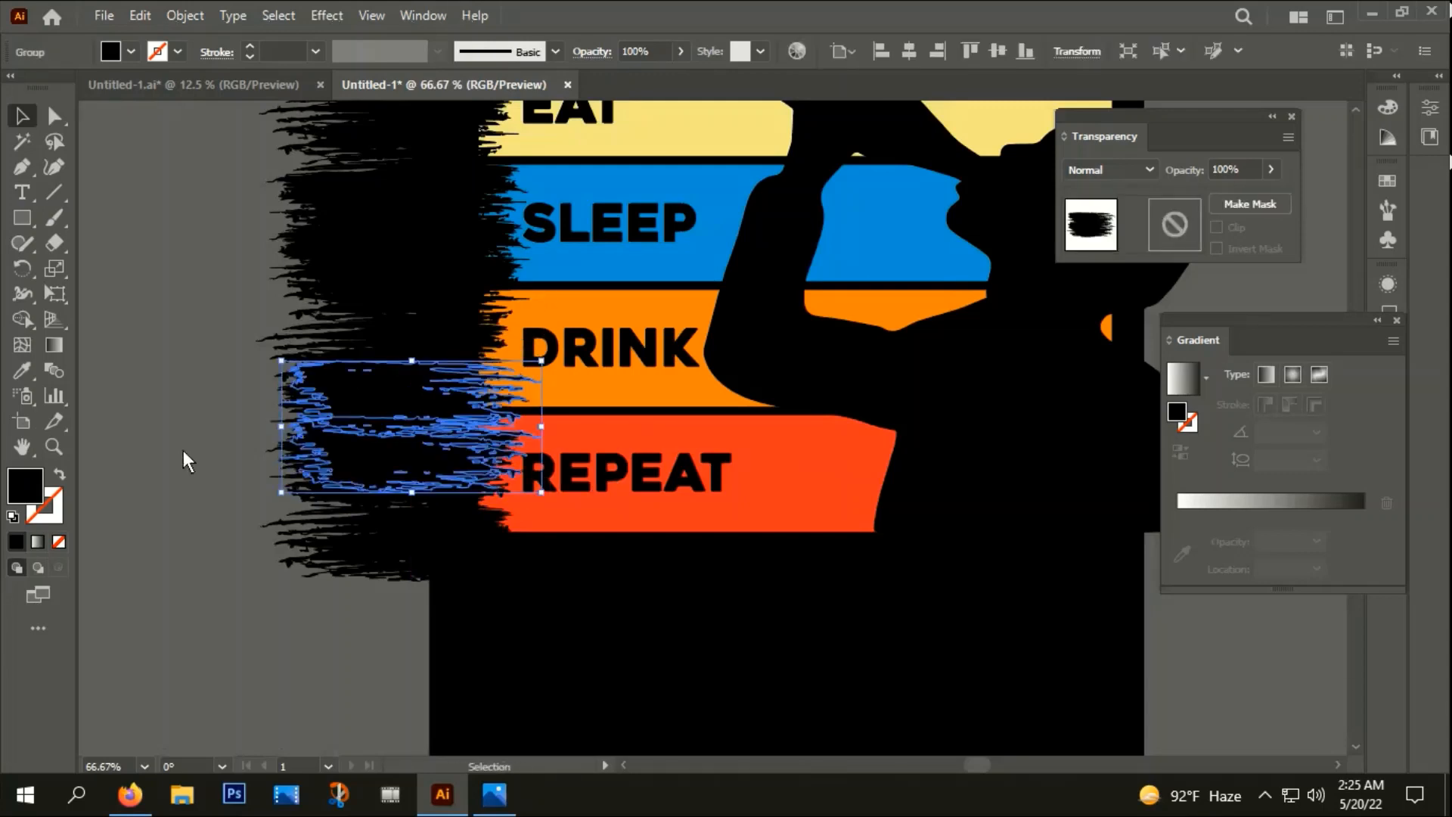
{"action": "left_click", "coordinate": [184, 451]}
{"action": "scroll", "coordinate": [370, 520], "scroll_direction": "down", "scroll_amount": 2}
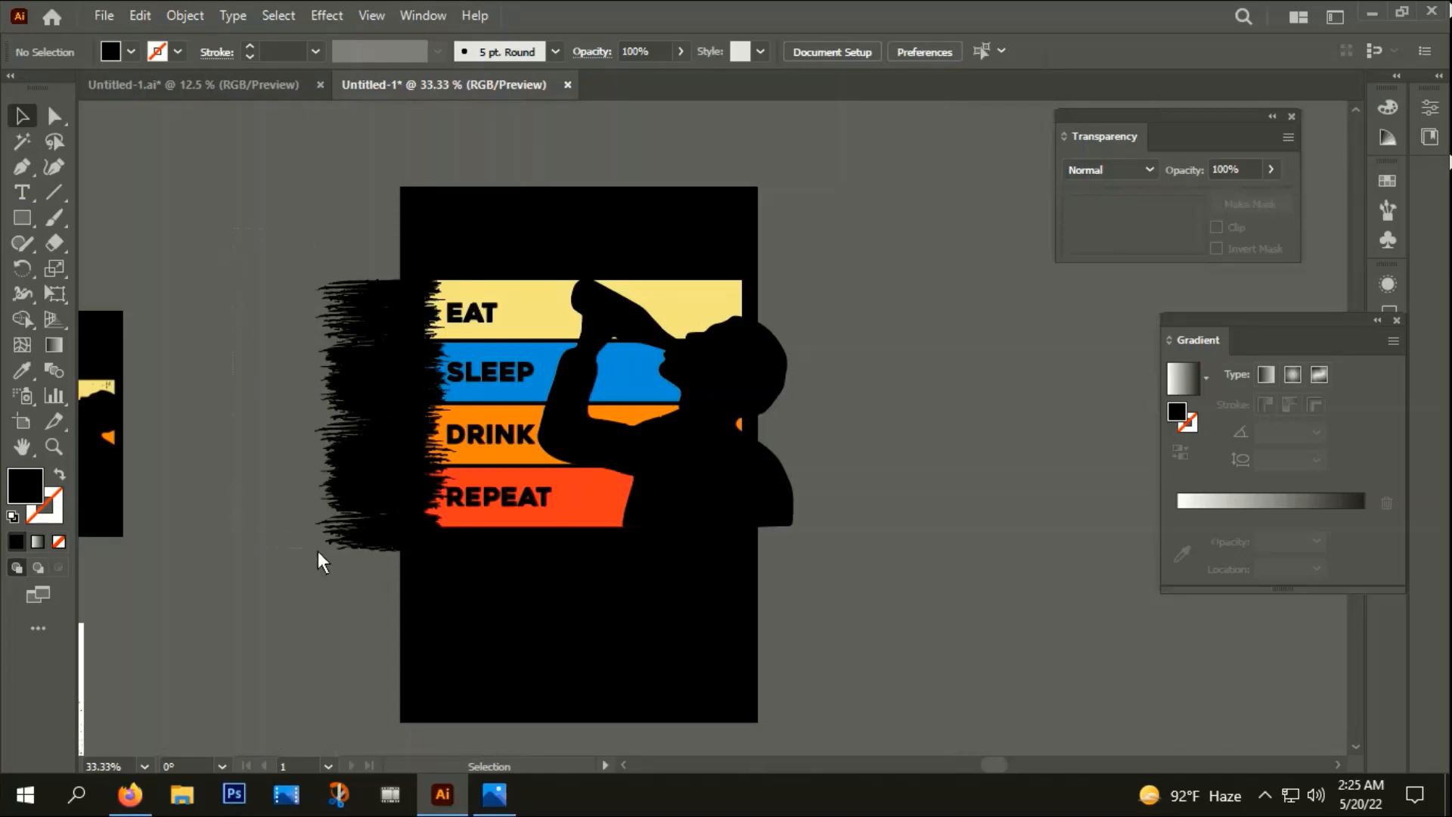
- Group all the brush strokes covering the bars' left ends
{"action": "left_click_drag", "start_coordinate": [378, 605], "coordinate": [343, 369]}
{"action": "right_click", "coordinate": [337, 354]}
{"action": "left_click", "coordinate": [424, 515]}
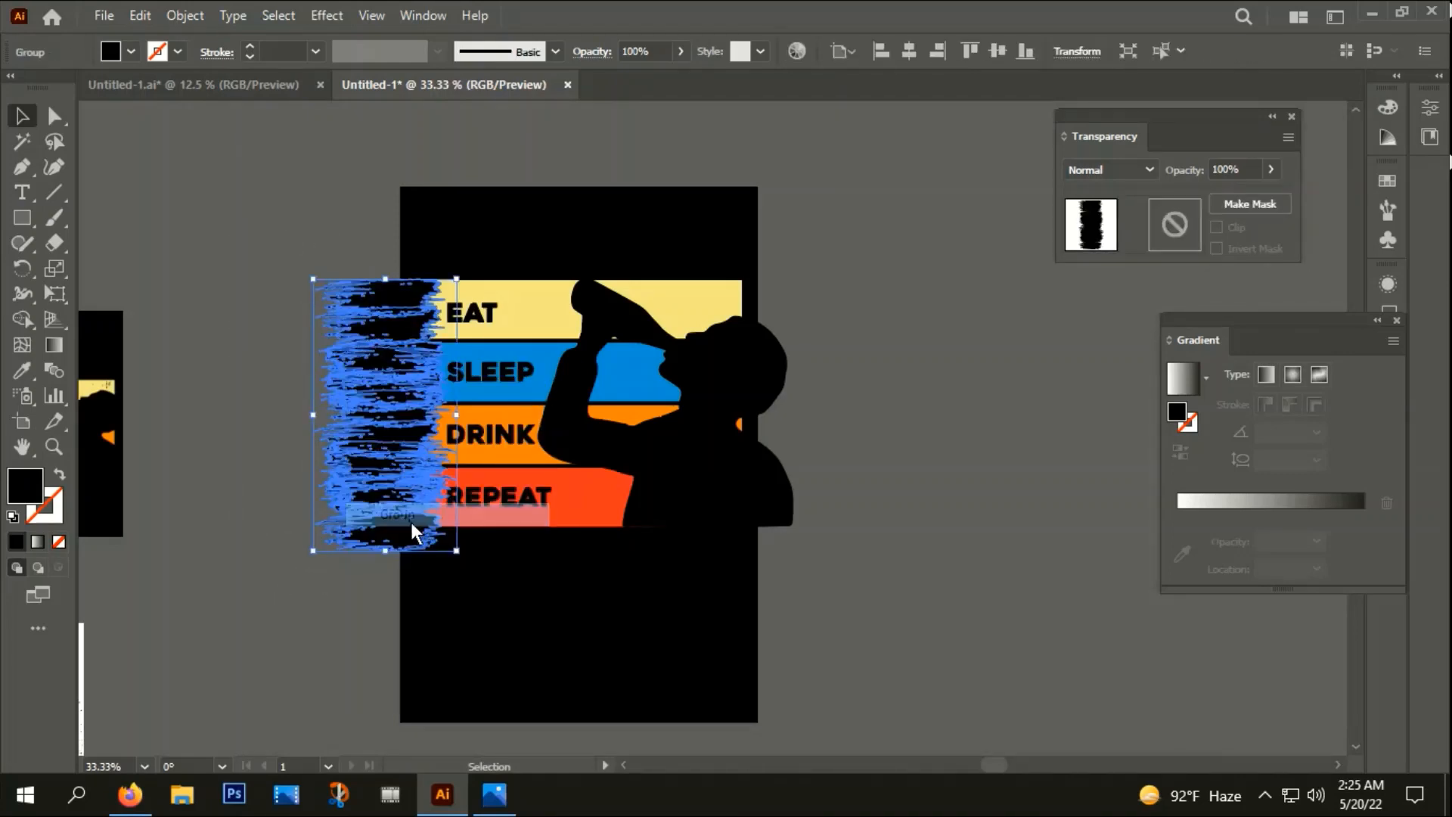
- Group the drinking silhouette together with the grouped brush strokes
{"action": "left_click", "coordinate": [714, 466], "text": "shift"}
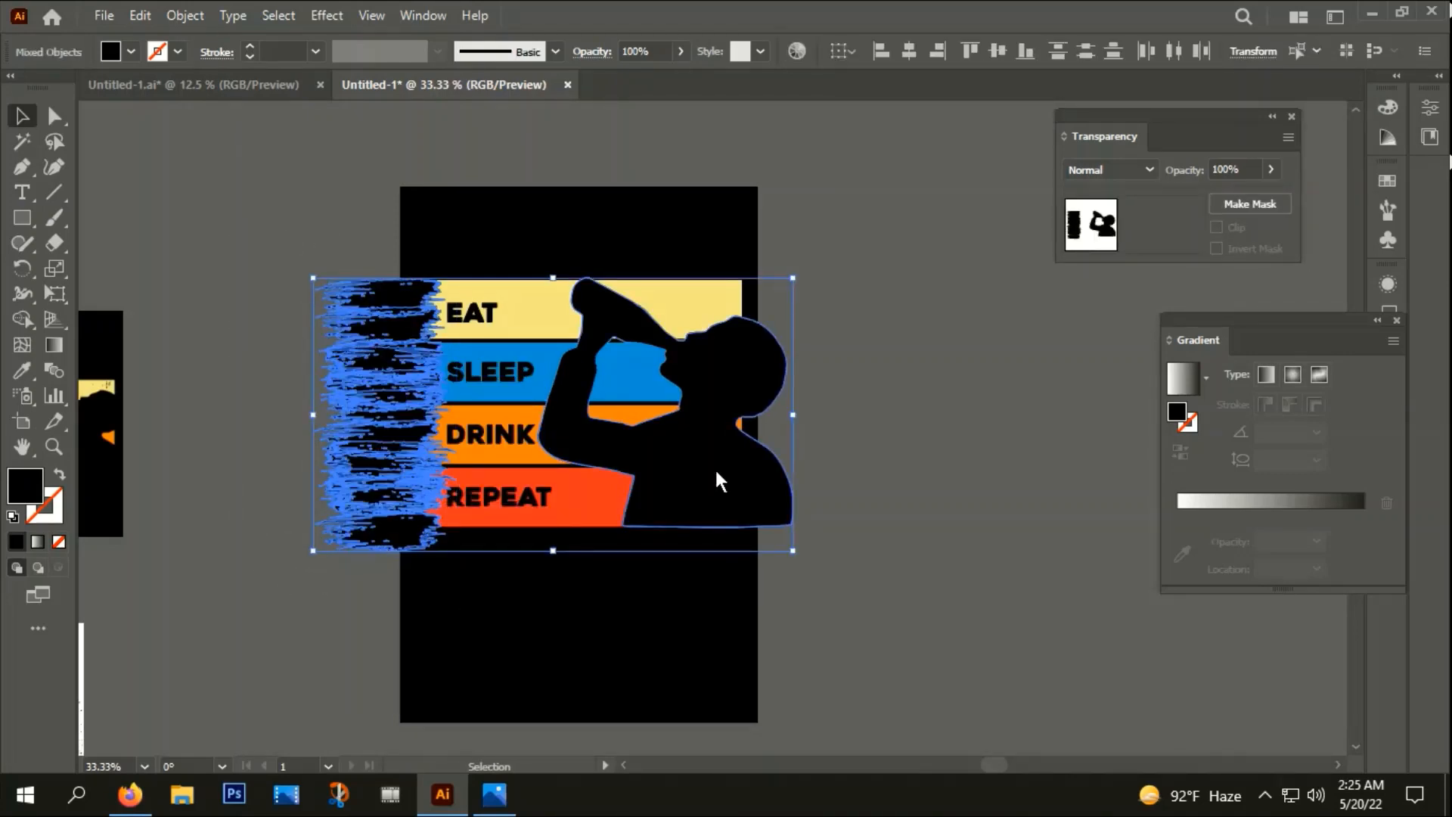
{"action": "right_click", "coordinate": [729, 394]}
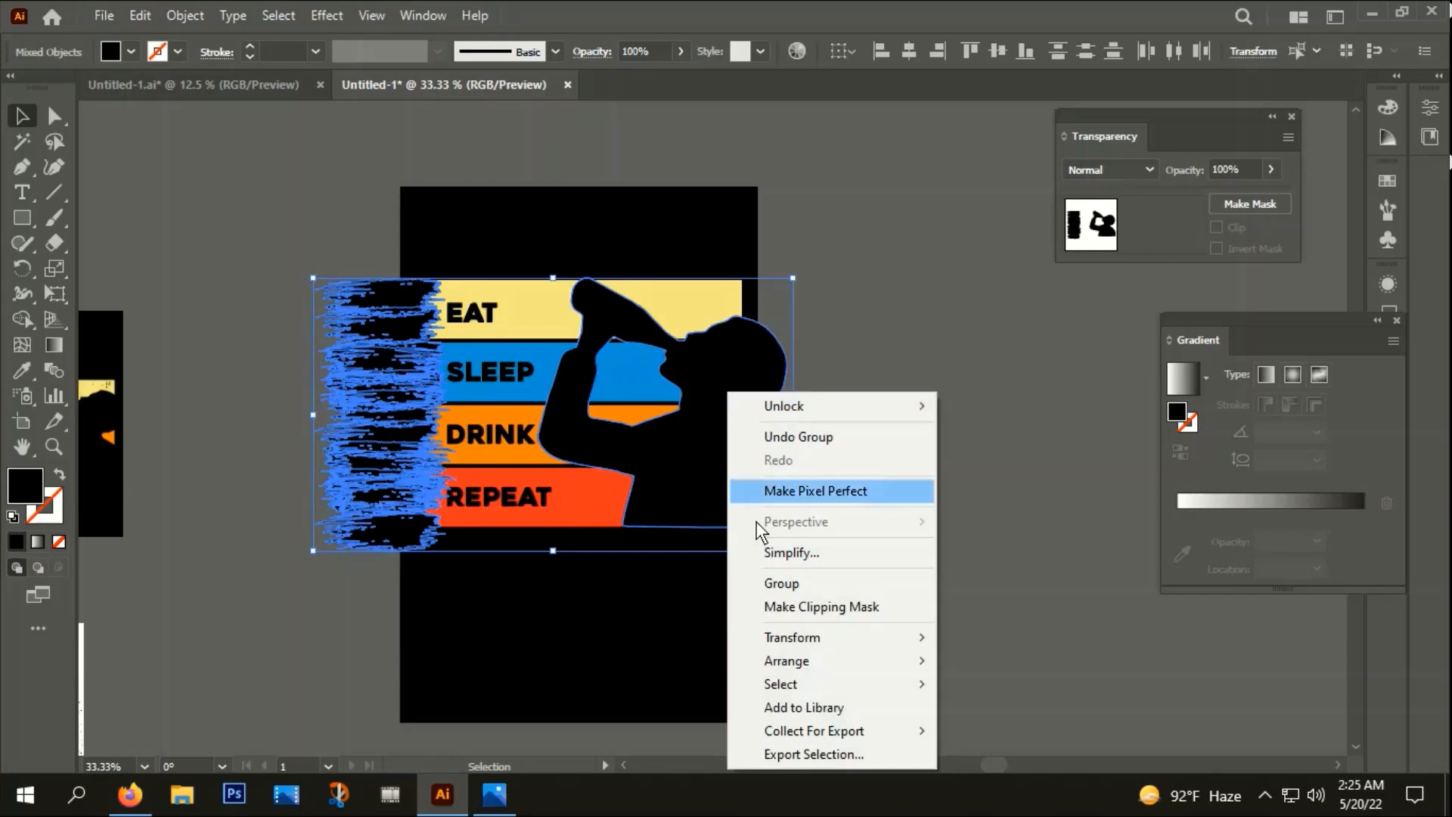
{"action": "left_click", "coordinate": [799, 584]}
{"action": "left_click", "coordinate": [907, 438]}
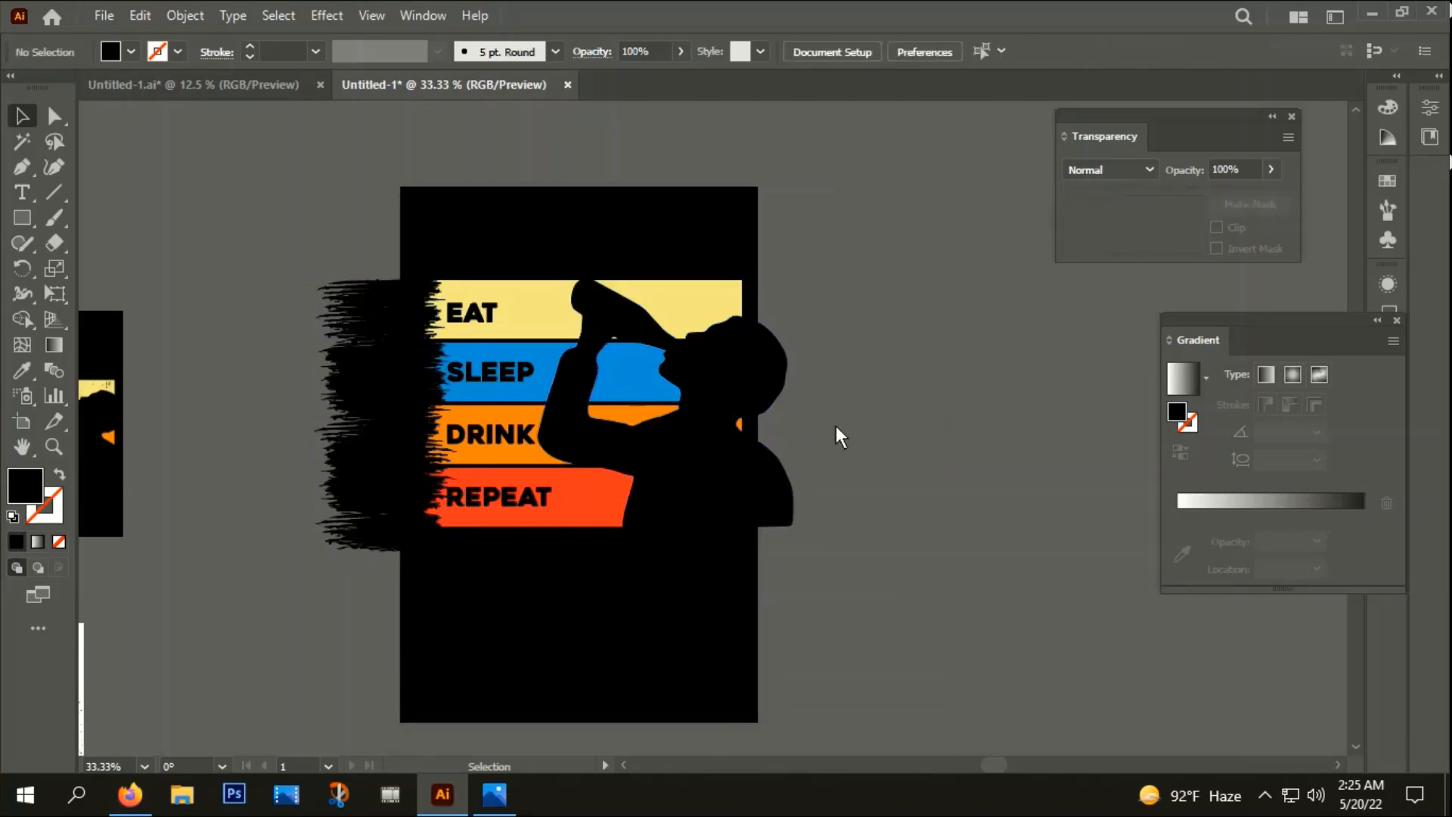
- Inspect the lettering group, the stripe group and the grunge texture image beside the artboard
{"action": "left_click", "coordinate": [498, 366]}
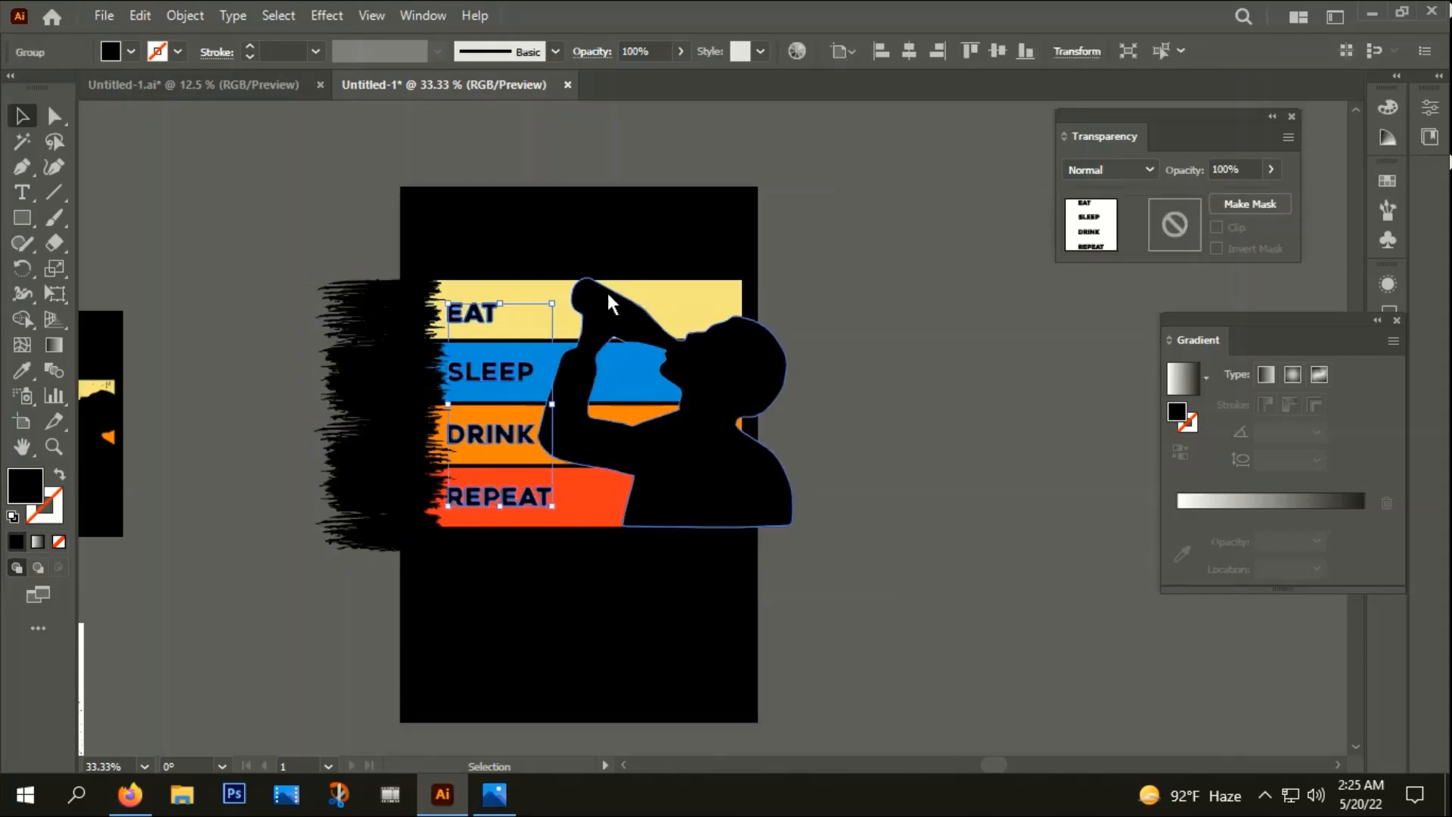
{"action": "left_click", "coordinate": [688, 292]}
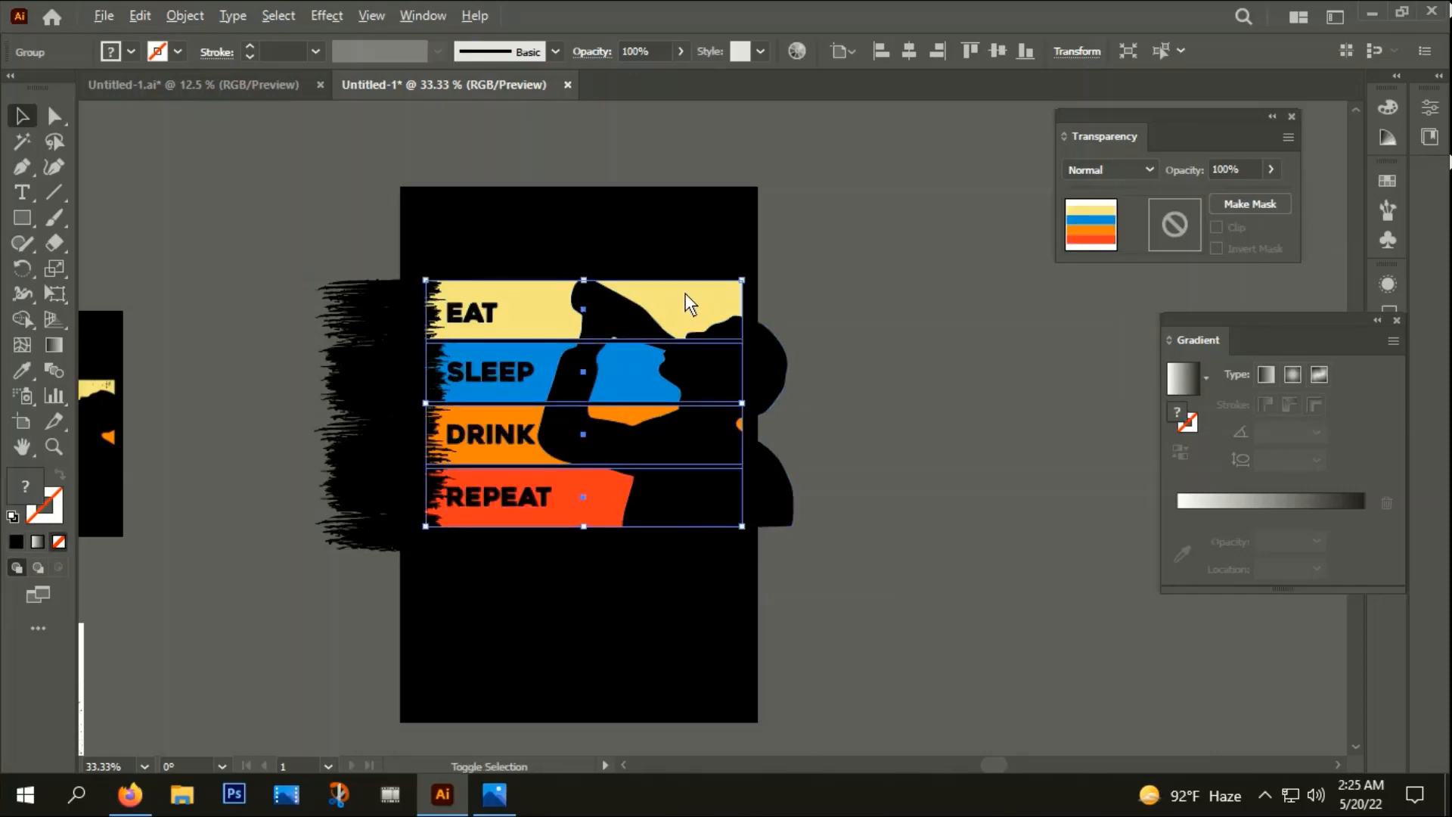
{"action": "scroll", "coordinate": [682, 293], "scroll_direction": "down", "scroll_amount": 2}
{"action": "left_click", "coordinate": [663, 552]}
{"action": "left_click_drag", "start_coordinate": [662, 552], "coordinate": [709, 493]}
{"action": "left_click", "coordinate": [373, 502]}
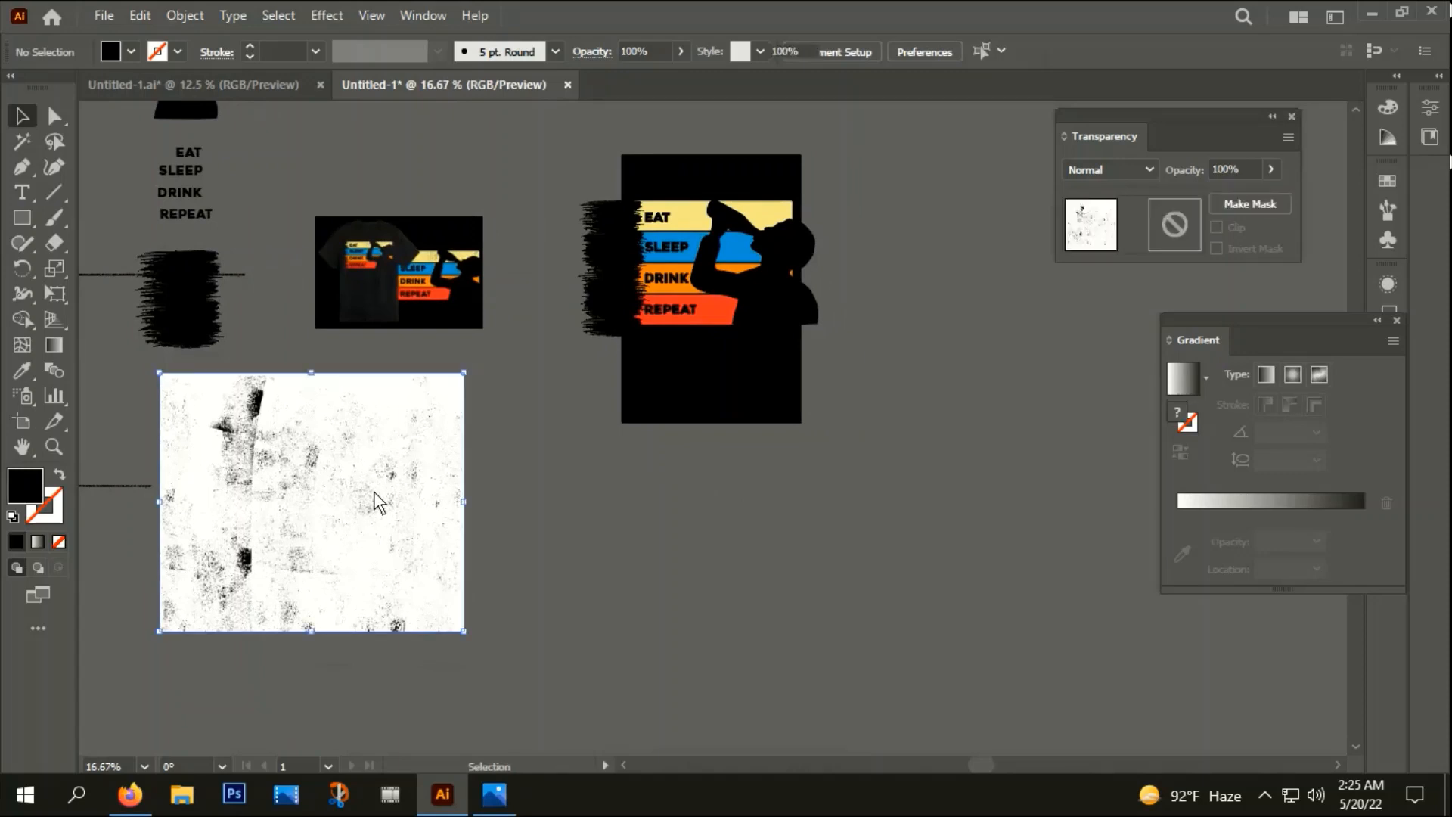
{"action": "scroll", "coordinate": [498, 593], "scroll_direction": "left", "scroll_amount": 3}
{"action": "left_click", "coordinate": [236, 450]}
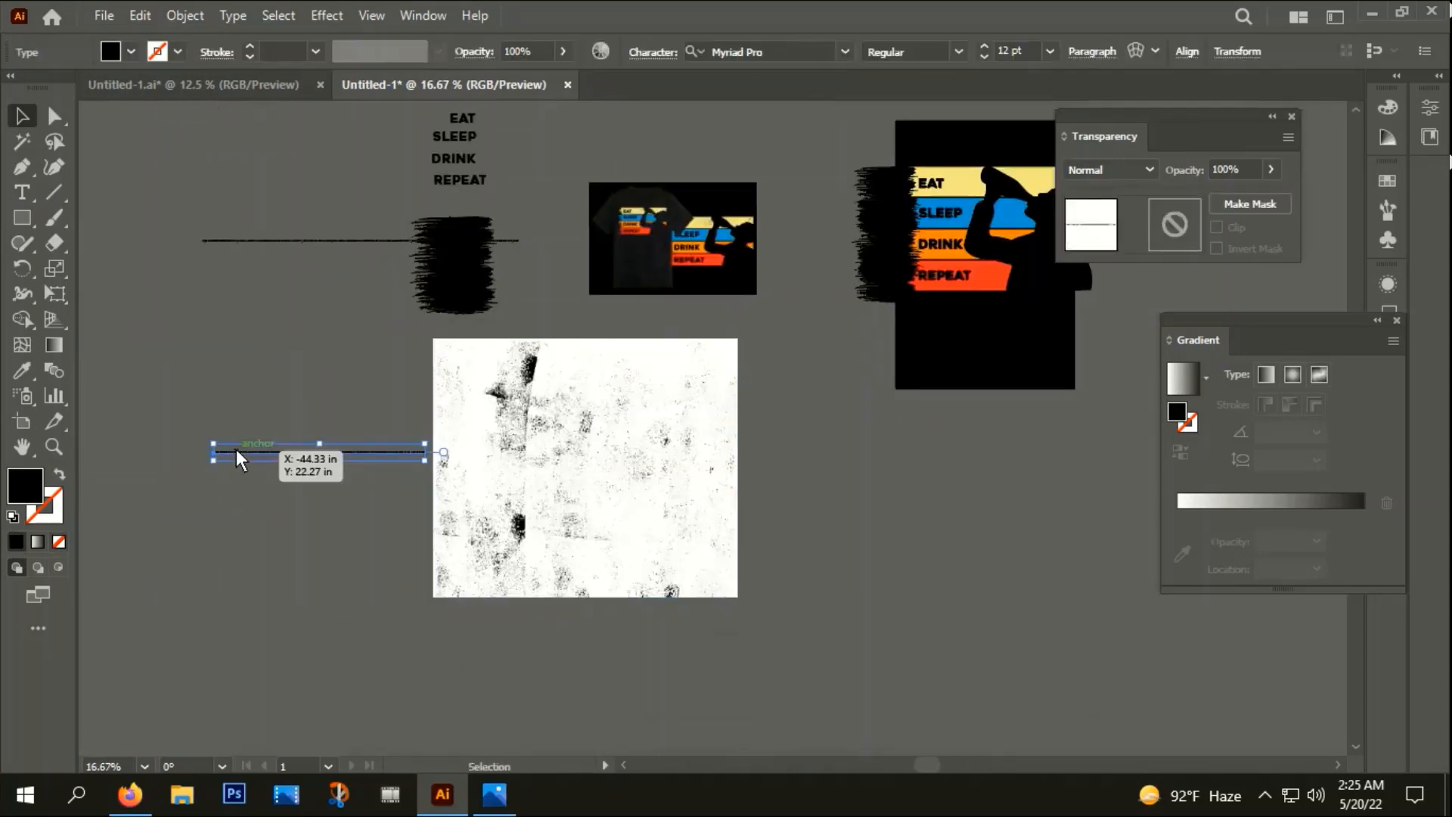
{"action": "left_click", "coordinate": [444, 633]}
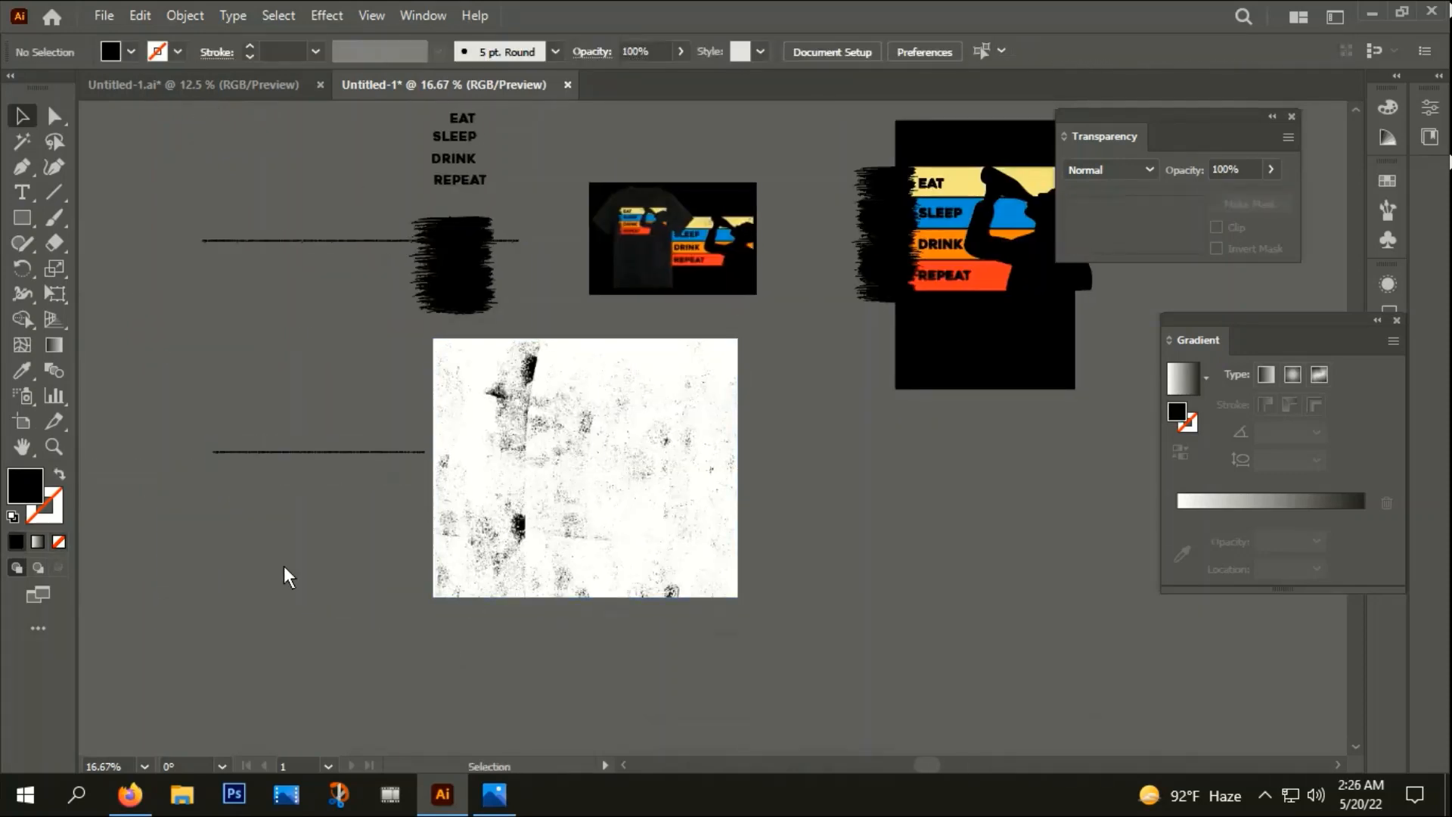
- Move the grunge texture image from below the reference picture onto the striped design's artboard
{"action": "left_click_drag", "start_coordinate": [451, 651], "coordinate": [248, 626]}
{"action": "left_click_drag", "start_coordinate": [419, 426], "coordinate": [493, 449]}
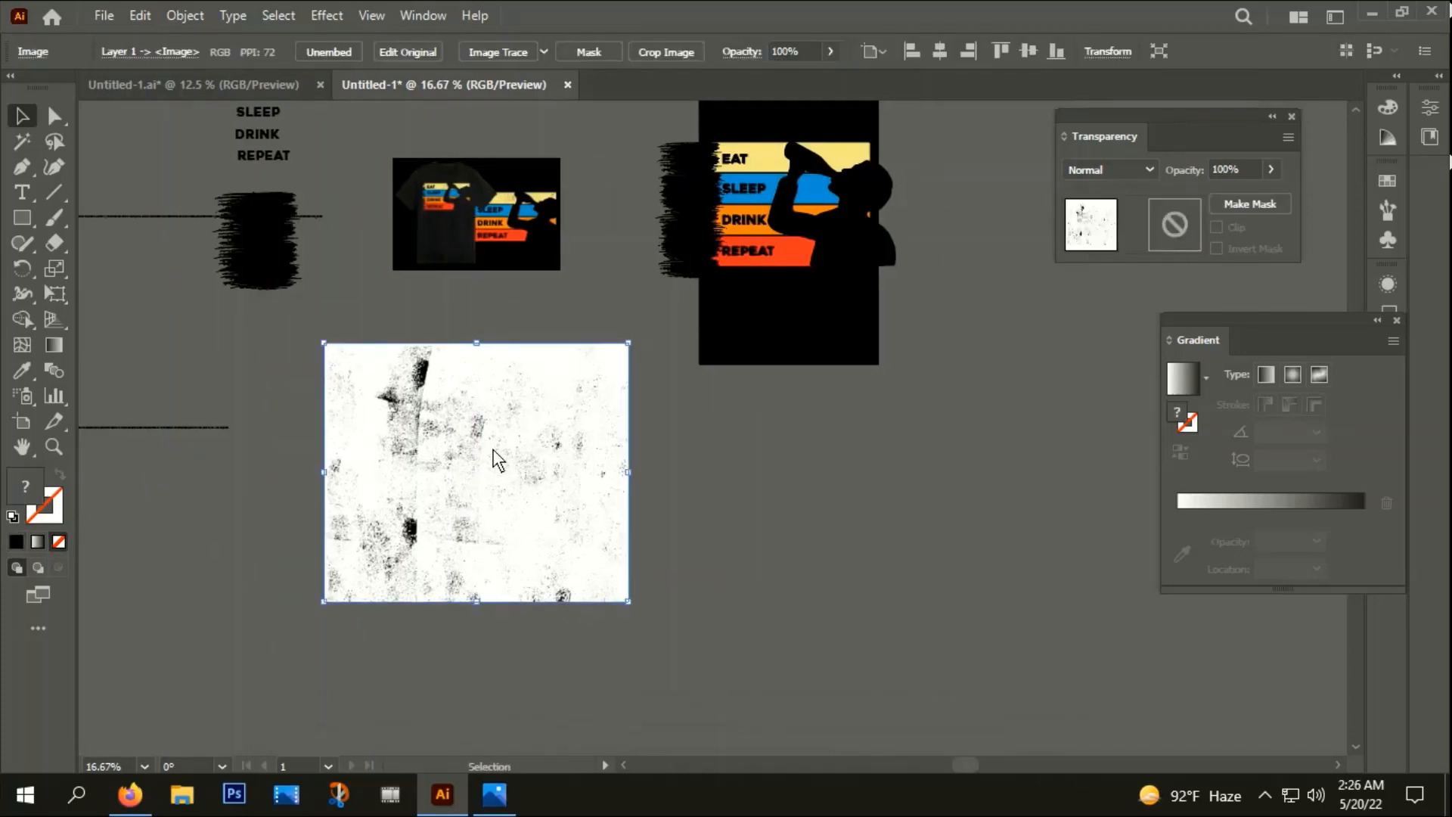
{"action": "left_click", "coordinate": [285, 438]}
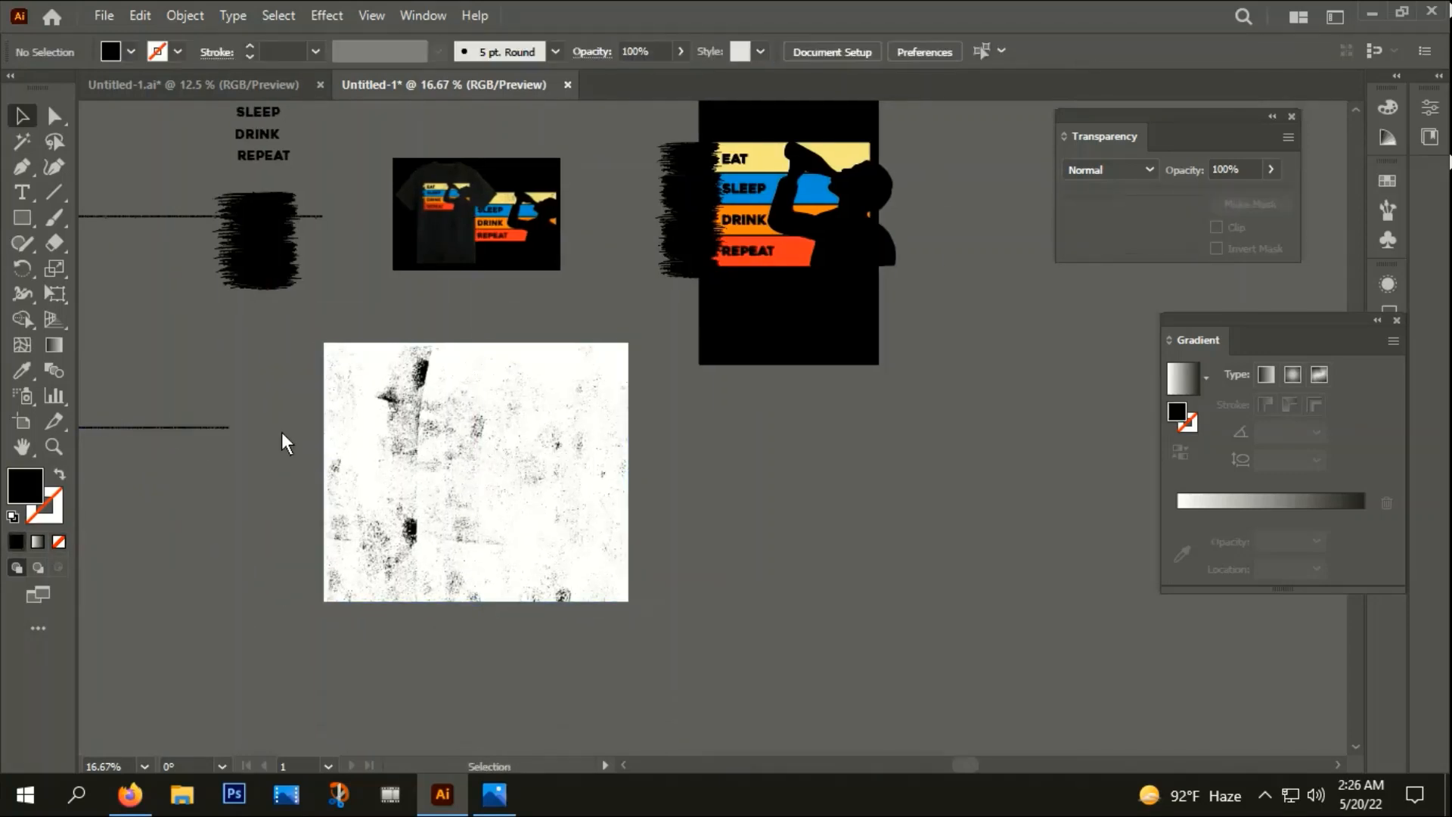
{"action": "left_click", "coordinate": [408, 456]}
{"action": "left_click_drag", "start_coordinate": [886, 488], "coordinate": [689, 649]}
{"action": "left_click_drag", "start_coordinate": [376, 653], "coordinate": [706, 419]}
{"action": "scroll", "coordinate": [661, 344], "scroll_direction": "up", "scroll_amount": 1}
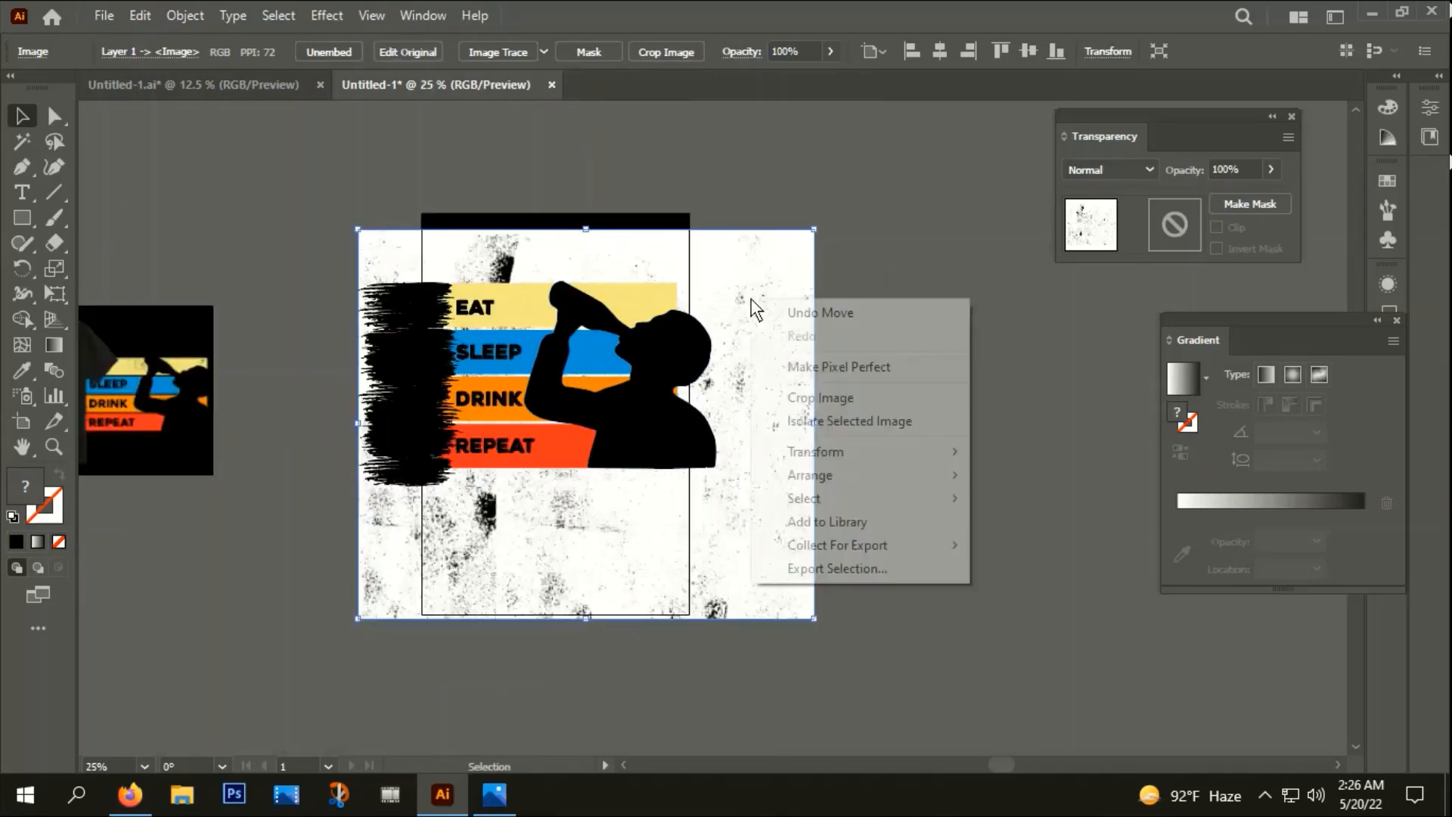
- Bring the grunge texture image to the front and shift it up and left over the design
{"action": "right_click", "coordinate": [753, 299]}
{"action": "mouse_move", "coordinate": [869, 484]}
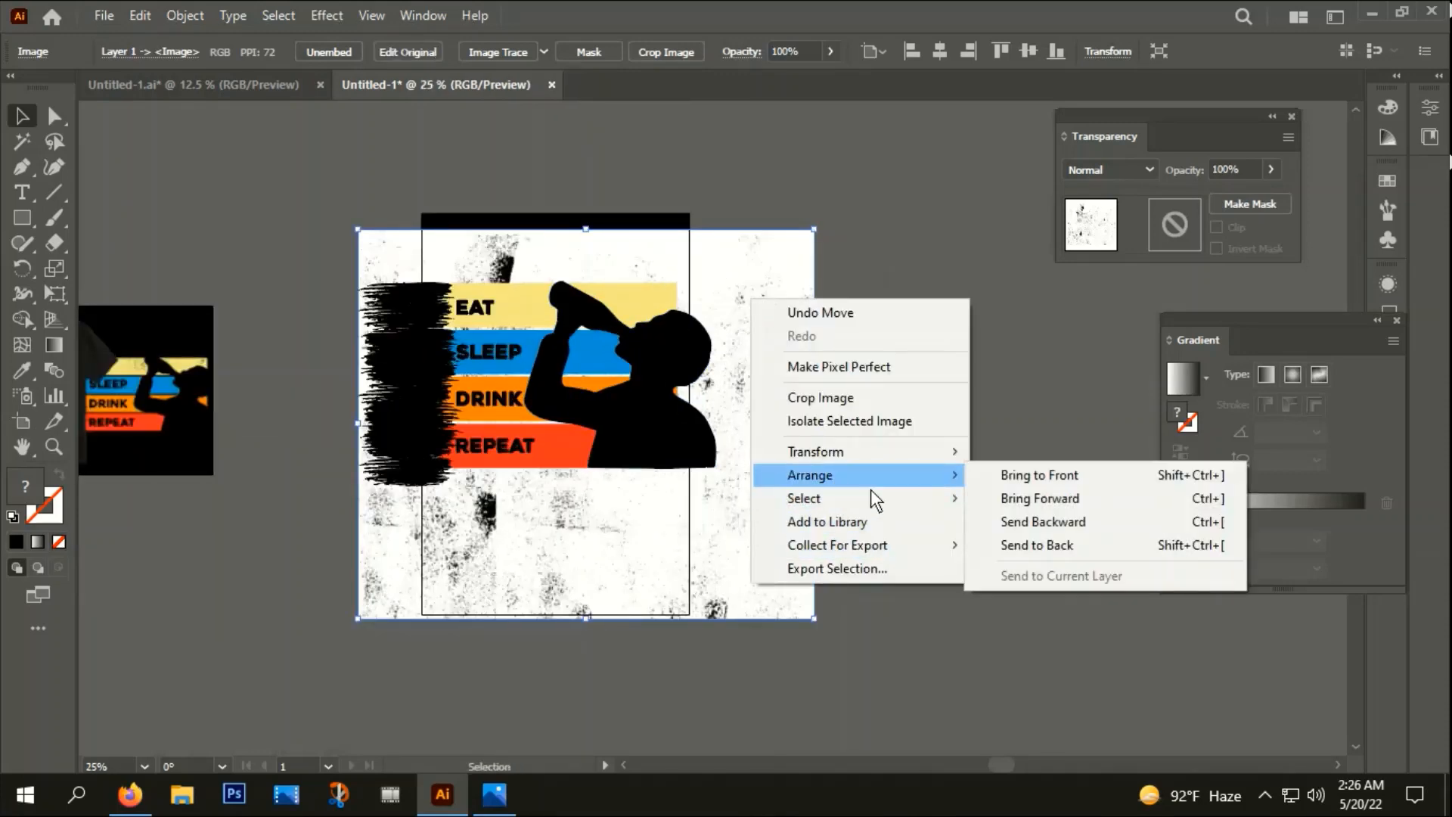
{"action": "left_click", "coordinate": [1010, 474]}
{"action": "left_click_drag", "start_coordinate": [801, 261], "coordinate": [690, 199]}
{"action": "scroll", "coordinate": [439, 416], "scroll_direction": "up", "scroll_amount": 3}
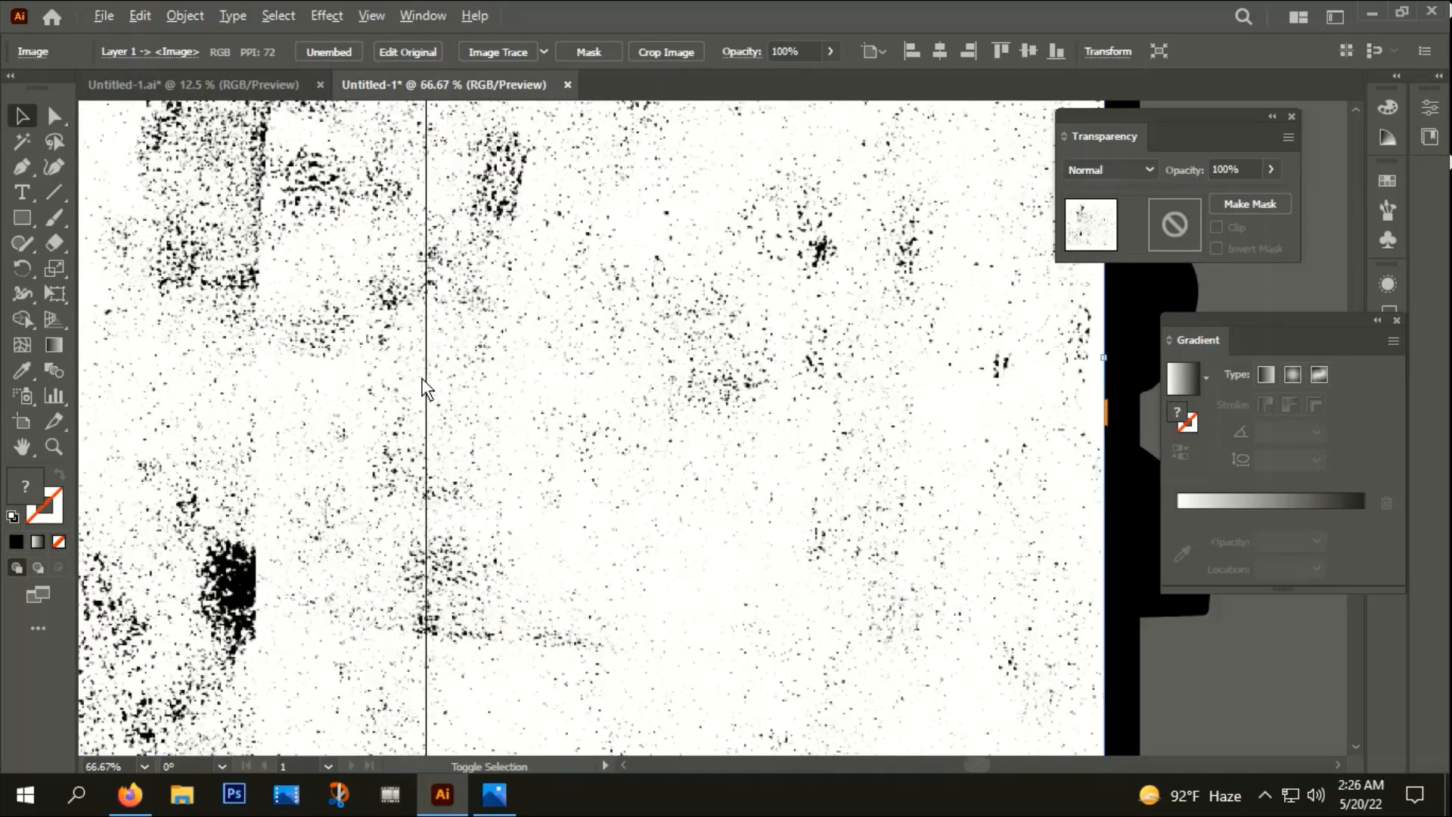
{"action": "scroll", "coordinate": [660, 429], "scroll_direction": "down", "scroll_amount": 2}
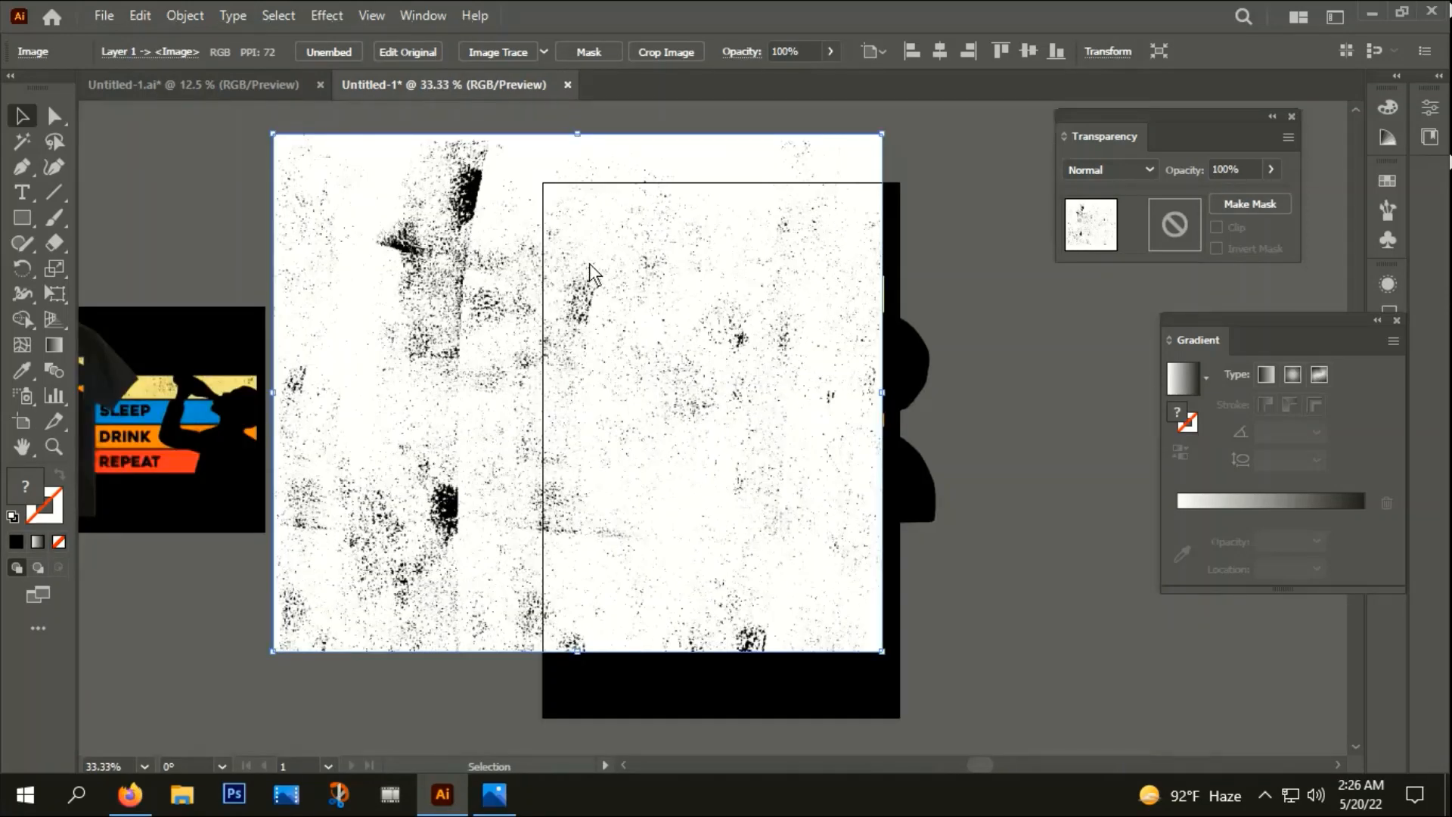
- Shift the grunge texture image up to the artboard's right edge, cut it to the clipboard, and dismiss the AVG alert
{"action": "scroll", "coordinate": [683, 442], "scroll_direction": "up", "scroll_amount": 2}
{"action": "scroll", "coordinate": [671, 431], "scroll_direction": "down", "scroll_amount": 3}
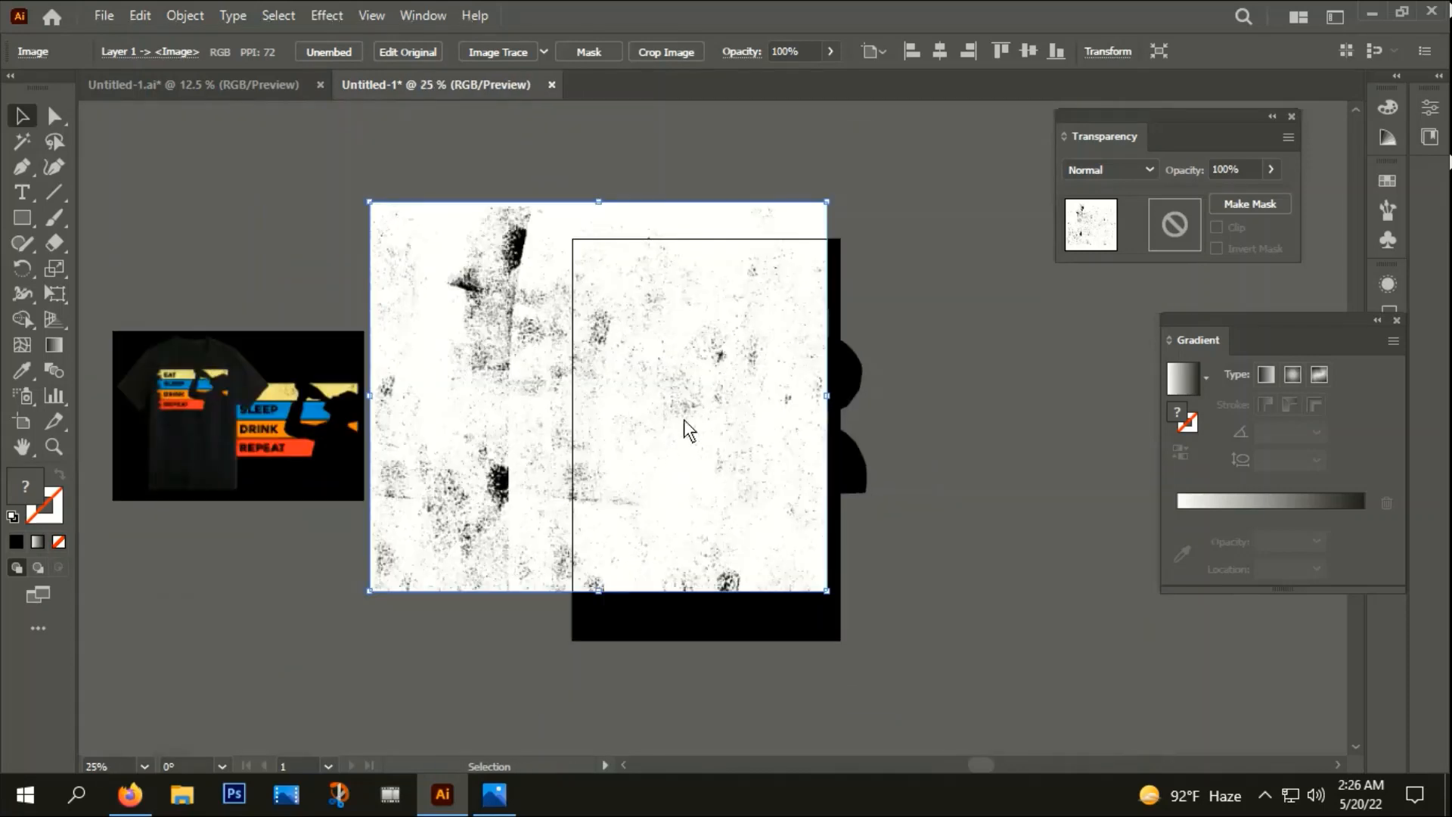
{"action": "left_click_drag", "start_coordinate": [684, 424], "coordinate": [755, 397]}
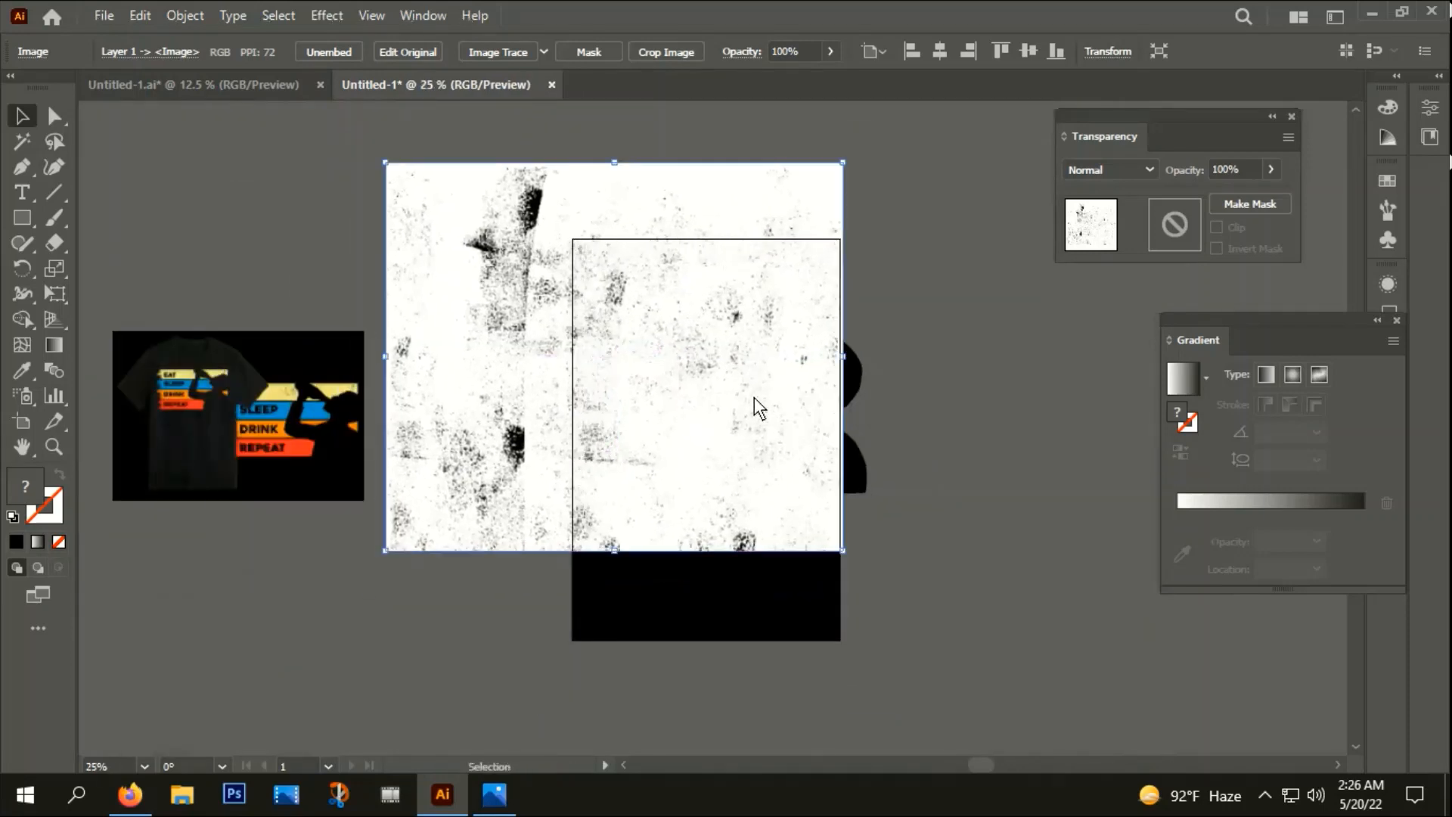
{"action": "key", "text": "ctrl+x"}
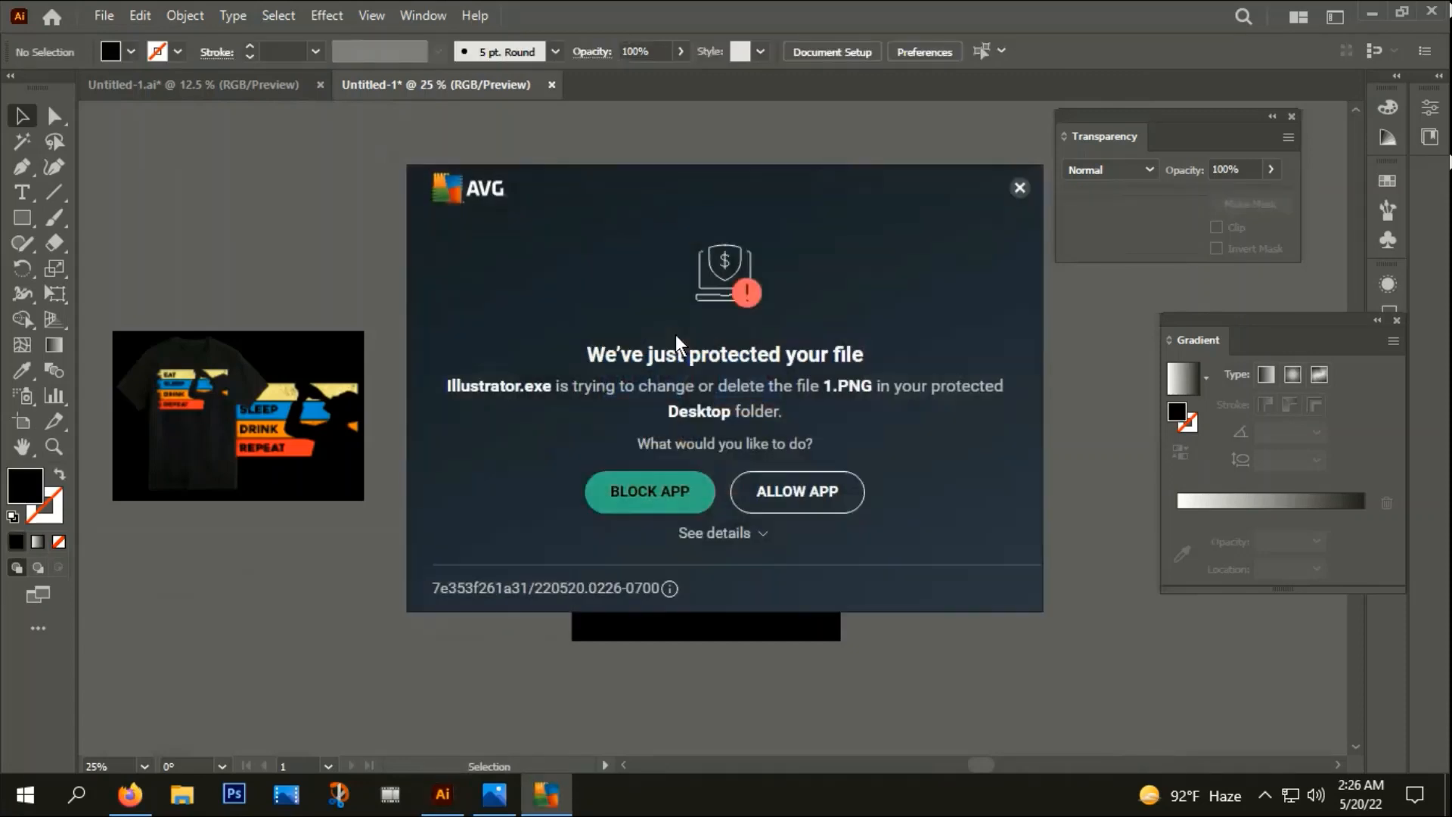
{"action": "left_click", "coordinate": [1021, 186]}
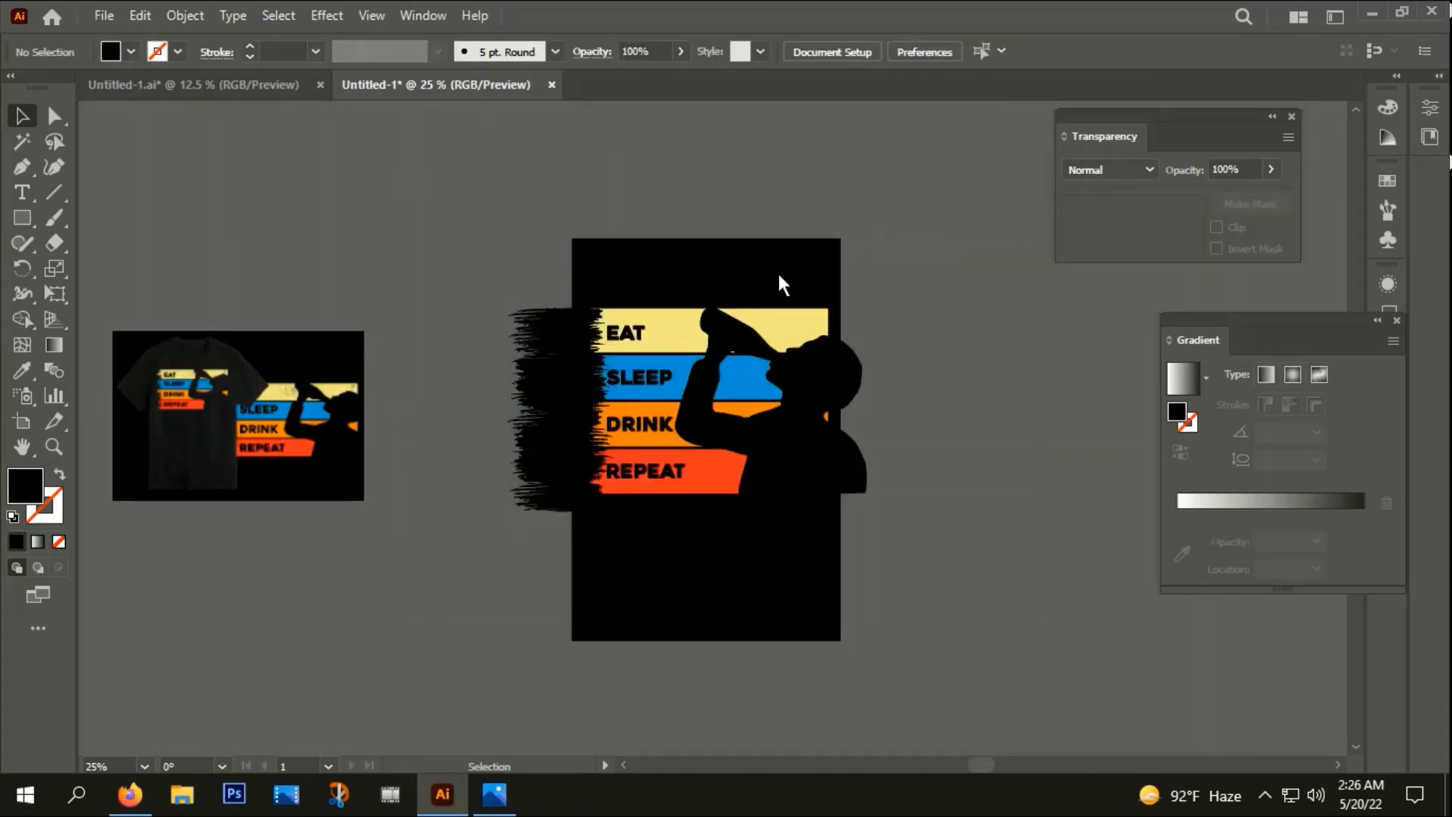
- Create an opacity mask on the coloured stripe group with Clip turned off
{"action": "left_click", "coordinate": [676, 332]}
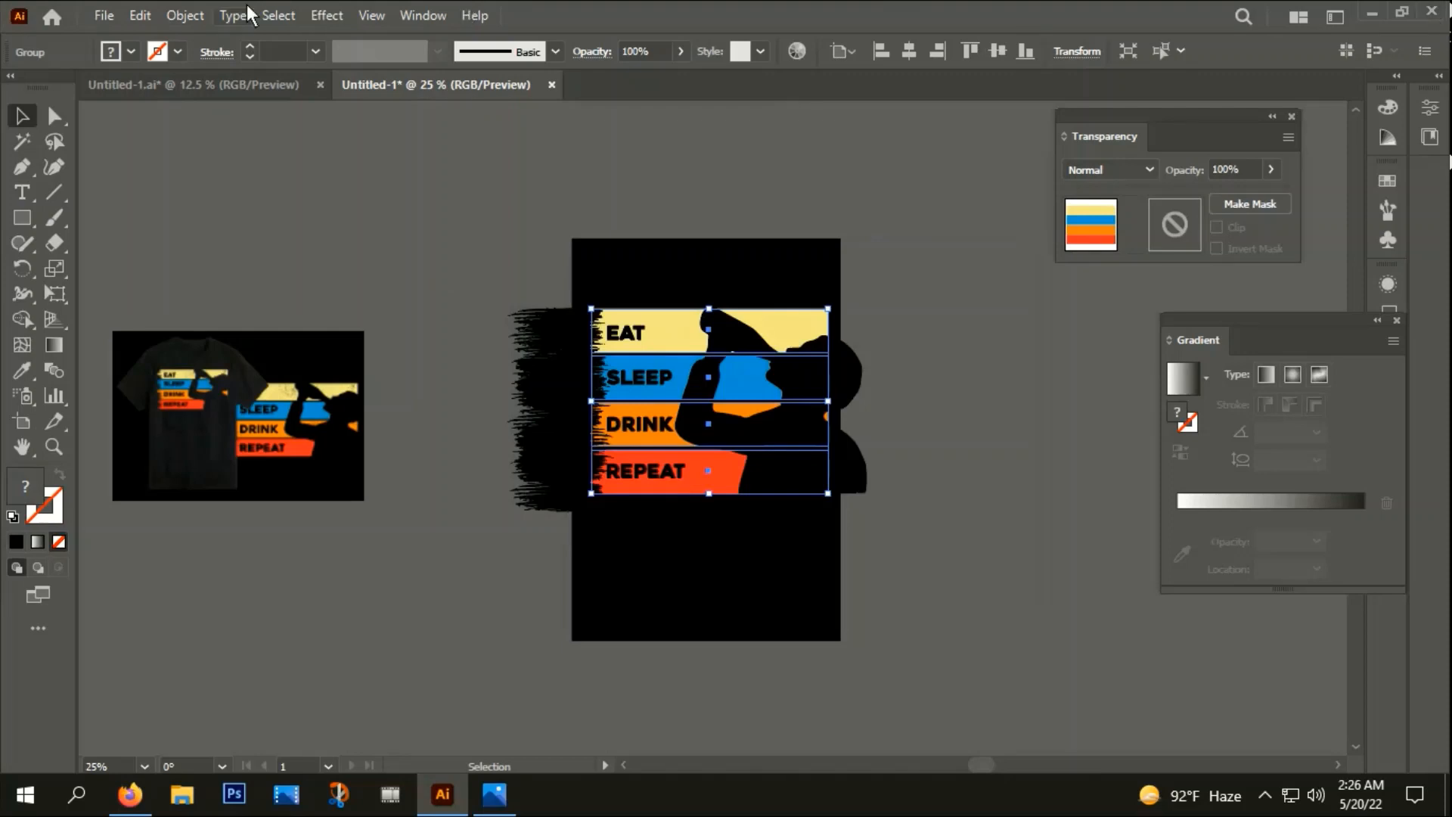
{"action": "left_click", "coordinate": [425, 17]}
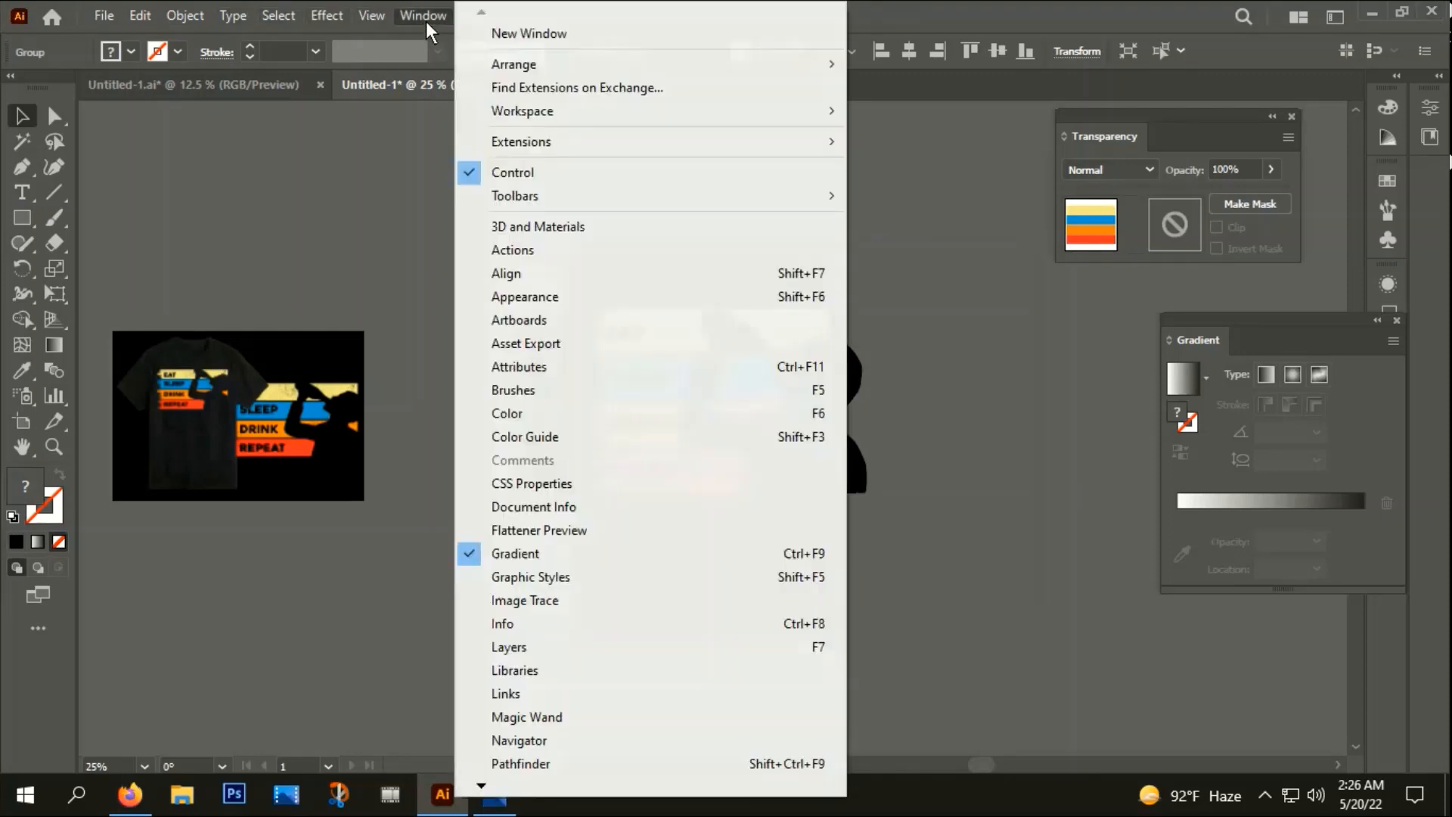
{"action": "mouse_move", "coordinate": [496, 790]}
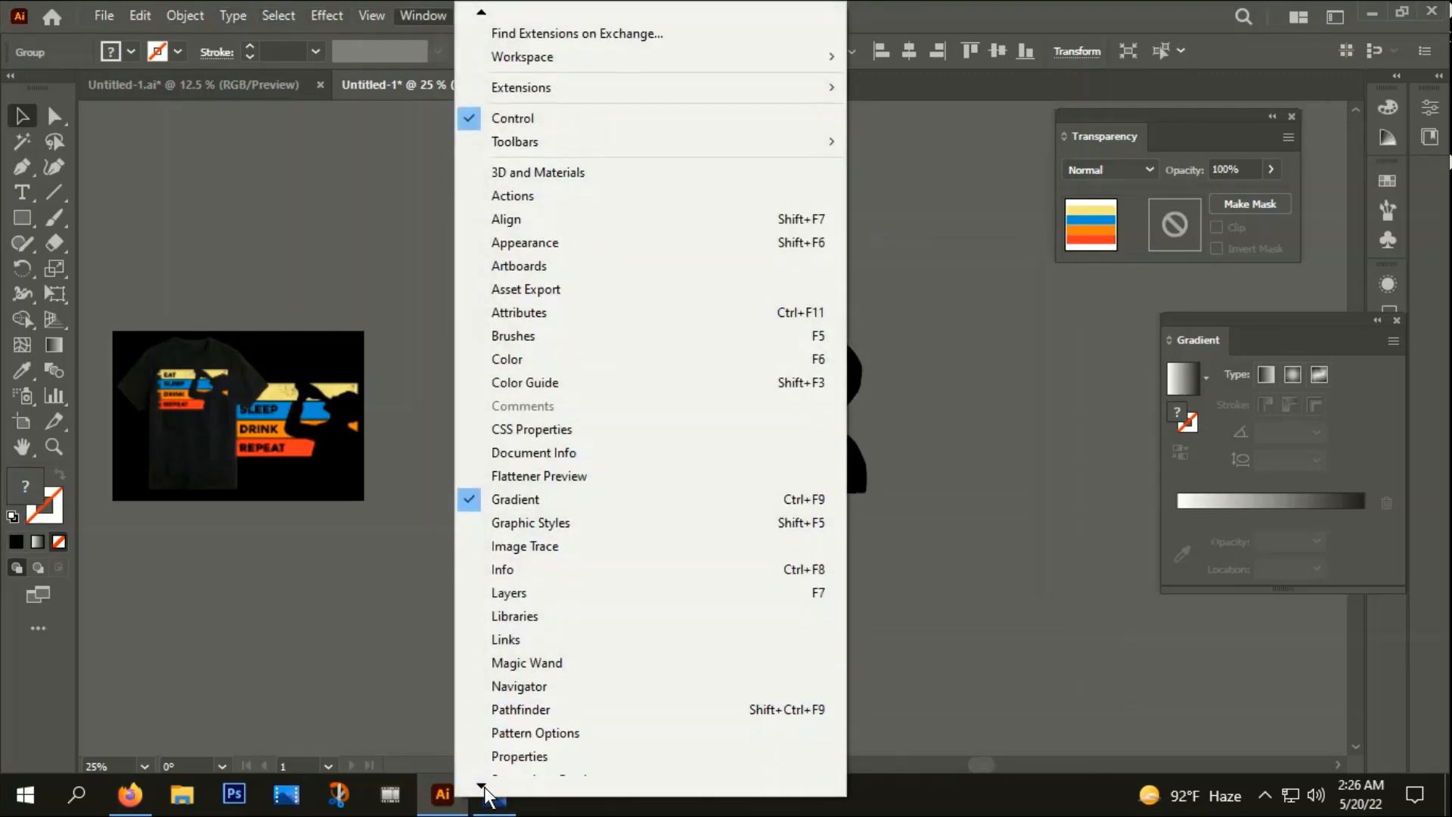
{"action": "left_click", "coordinate": [564, 711]}
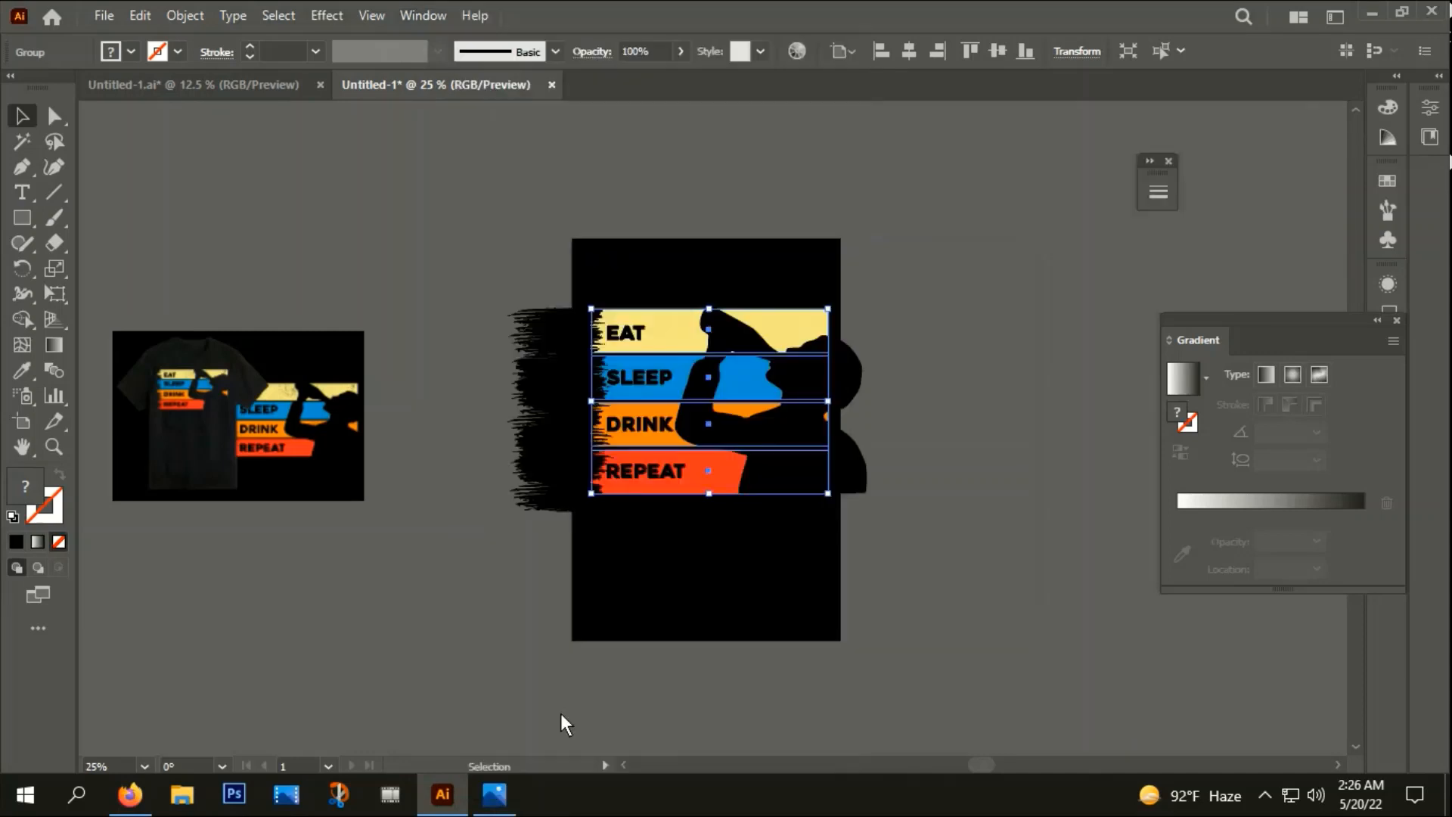
{"action": "left_click", "coordinate": [415, 15]}
{"action": "mouse_move", "coordinate": [496, 792]}
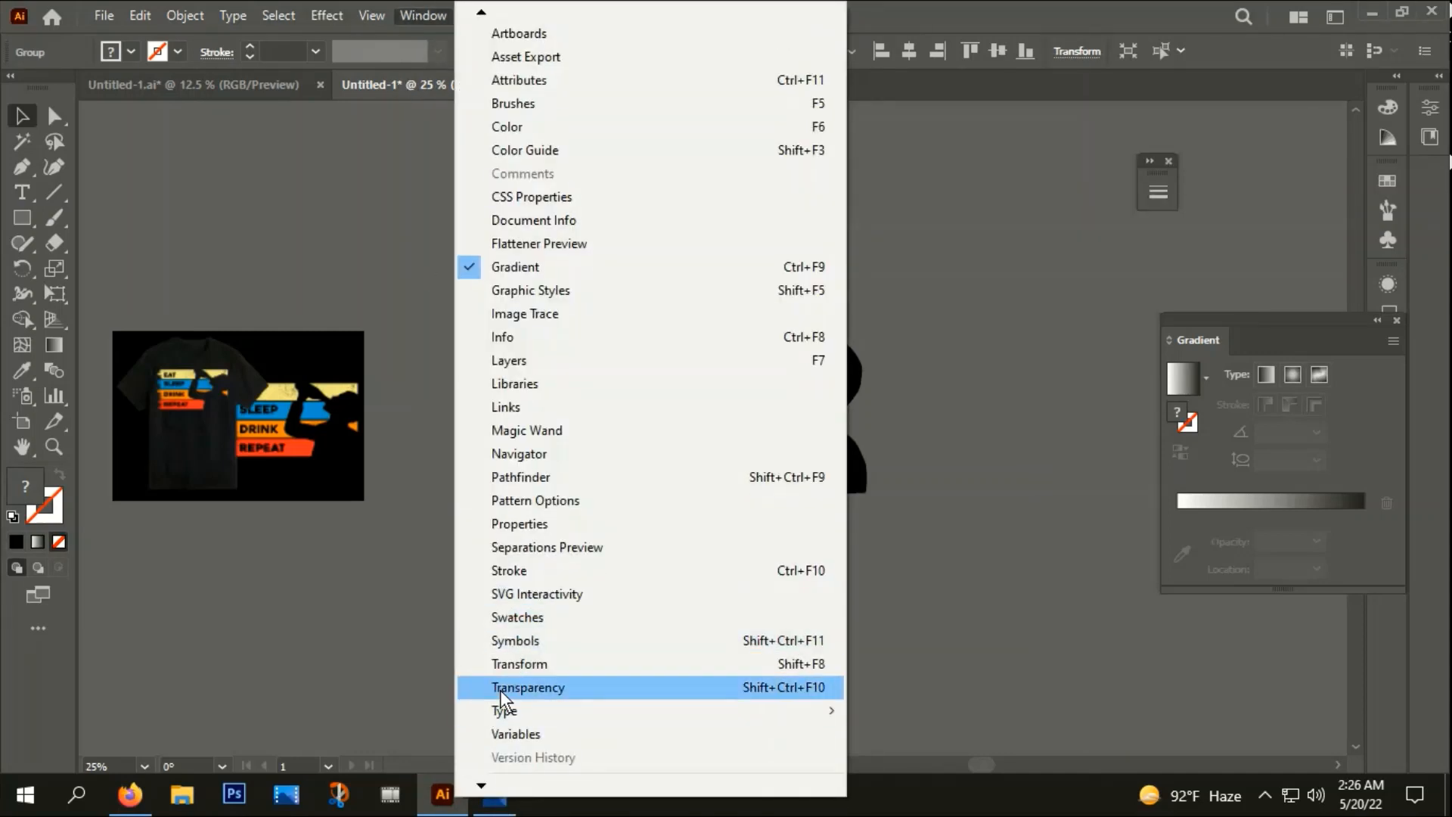
{"action": "left_click", "coordinate": [501, 688]}
{"action": "left_click", "coordinate": [1246, 205]}
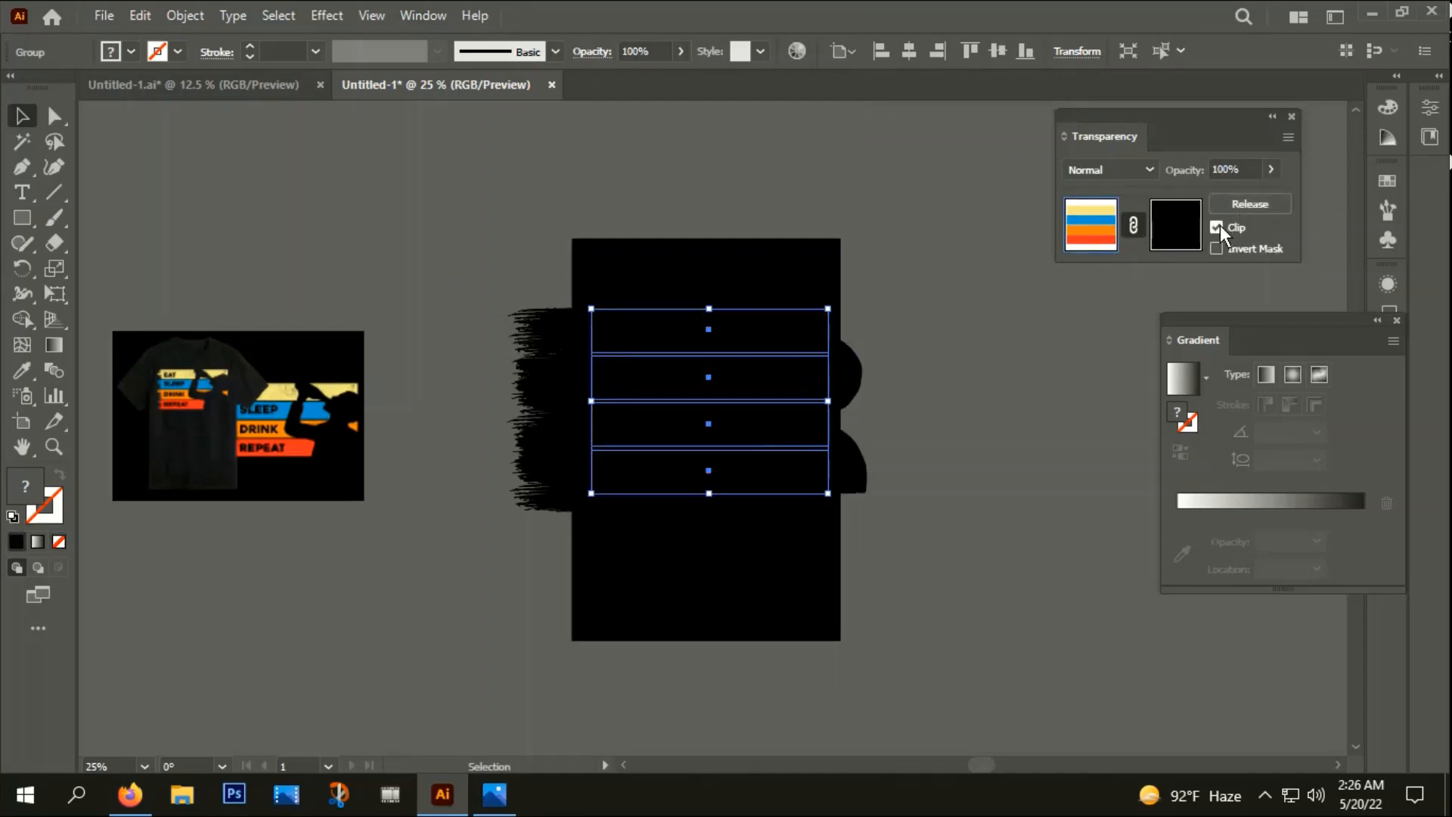
{"action": "left_click", "coordinate": [1217, 227]}
- Paste the grunge texture into the stripe group's opacity mask and move it down and right over the stripes
{"action": "left_click", "coordinate": [1183, 226]}
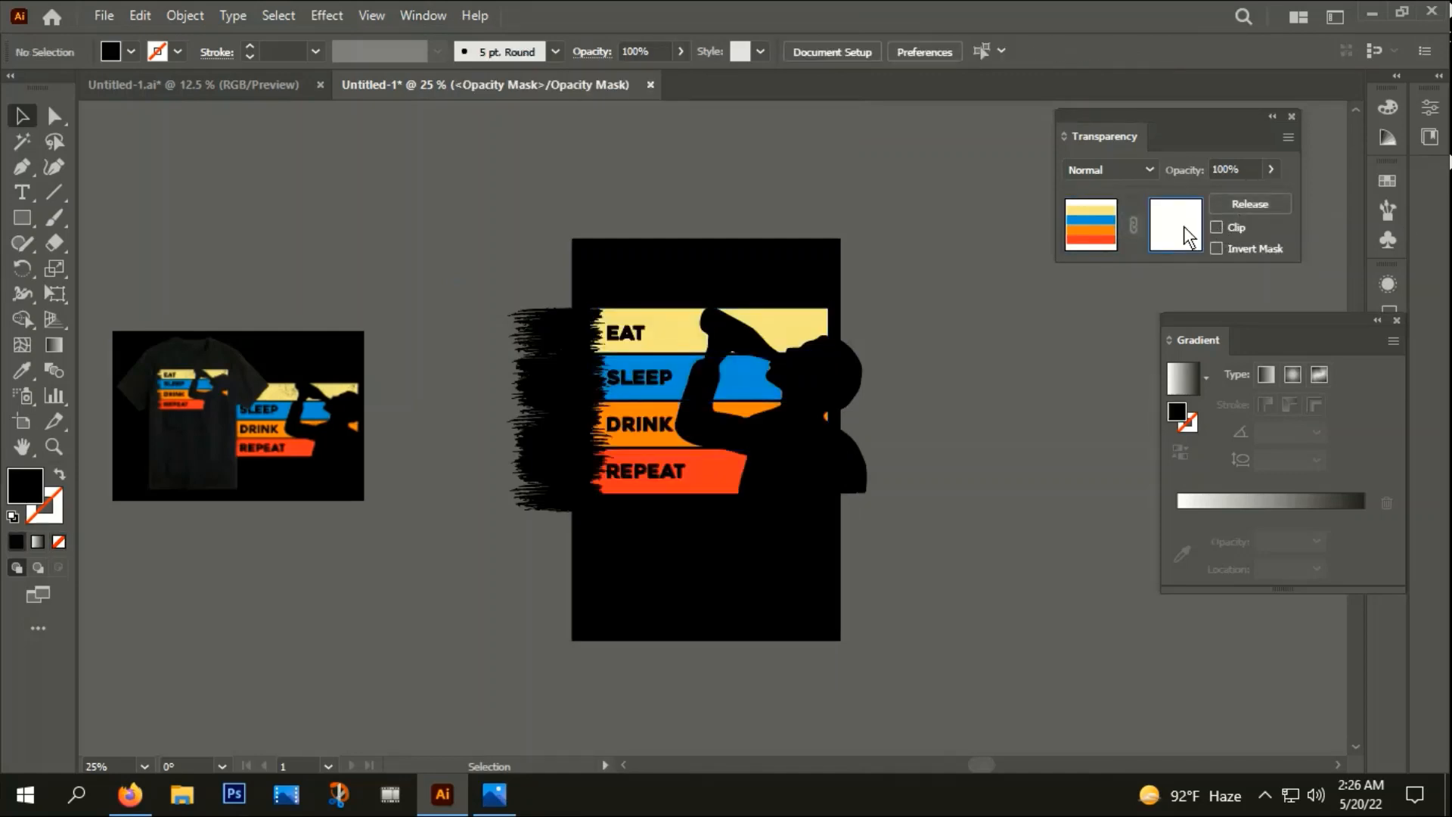
{"action": "key", "text": "ctrl+v"}
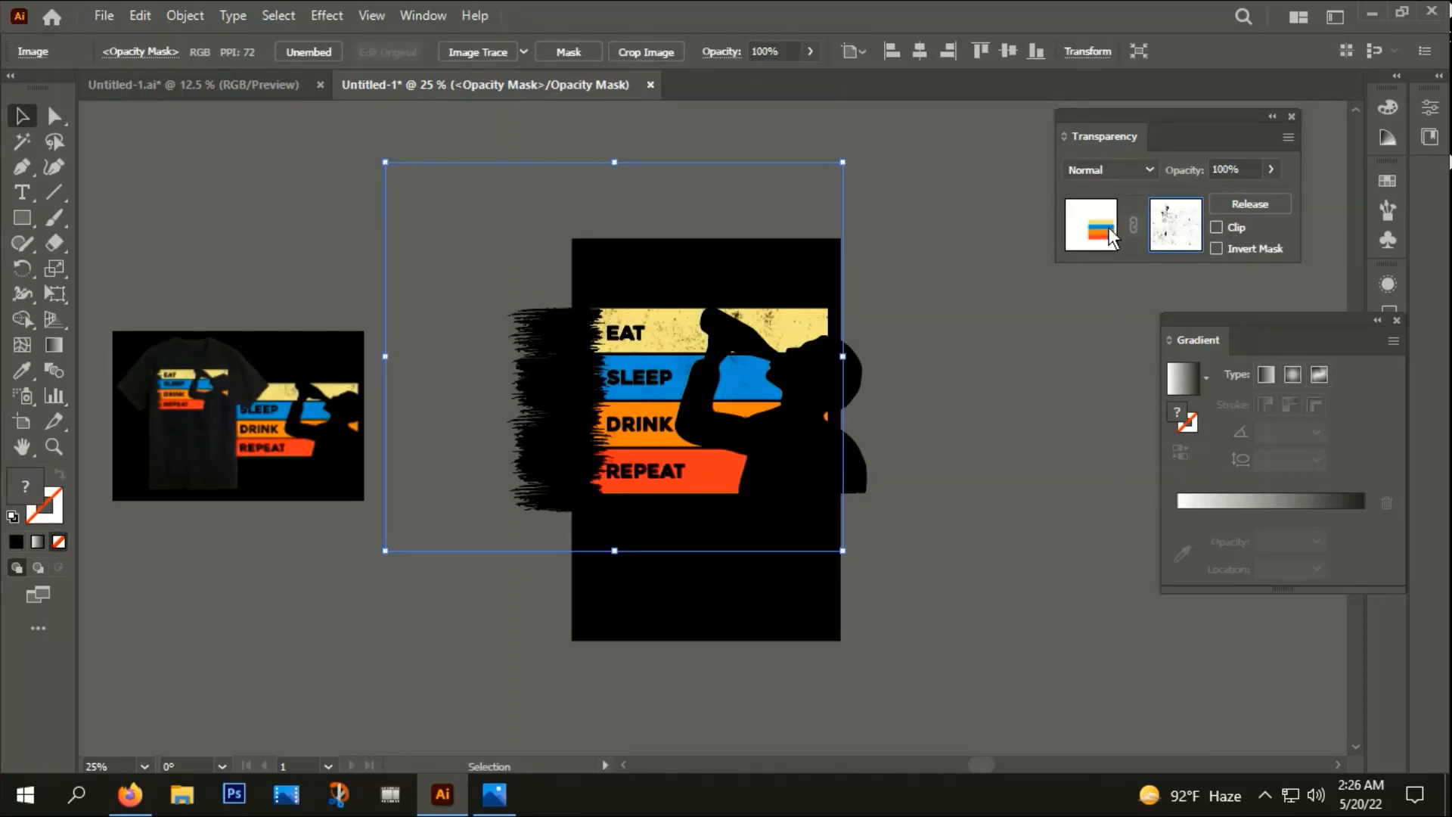
{"action": "left_click_drag", "start_coordinate": [692, 479], "coordinate": [701, 564]}
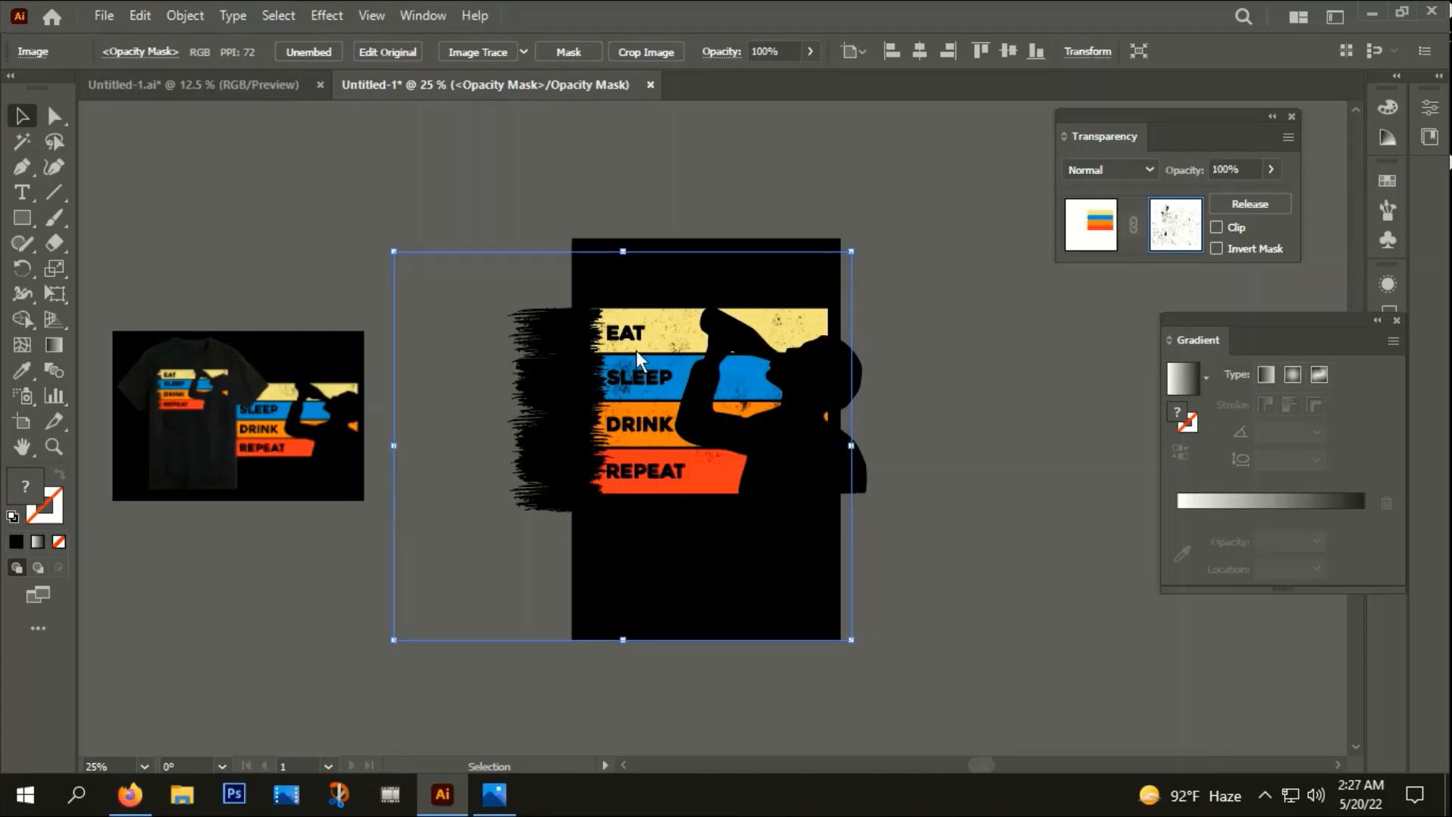
{"action": "left_click_drag", "start_coordinate": [638, 558], "coordinate": [671, 566]}
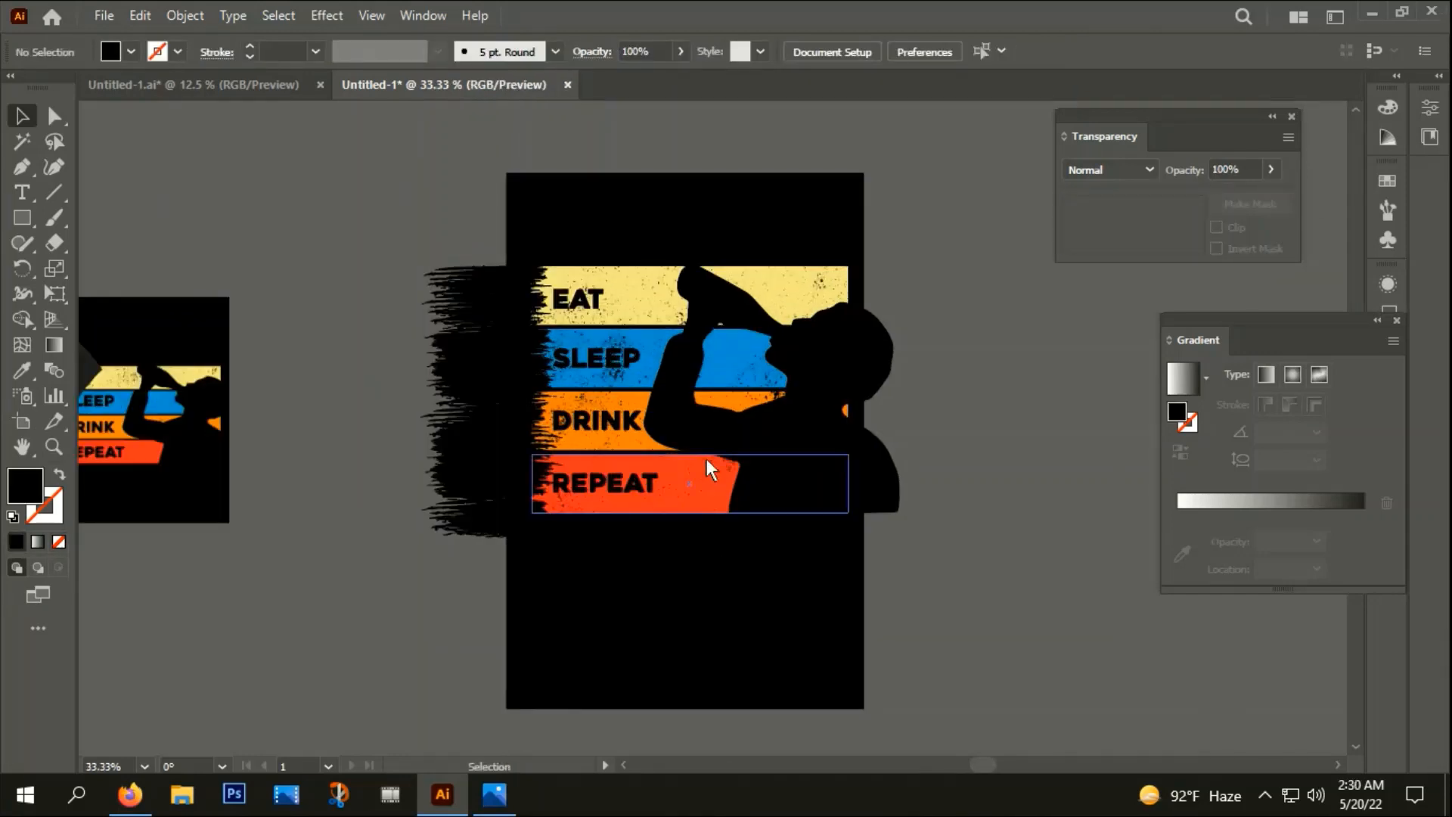
- Cut the silhouette and brush-stroke group, paste it in front inside the stripes' opacity mask, and leave mask editing
{"action": "left_click", "coordinate": [791, 458]}
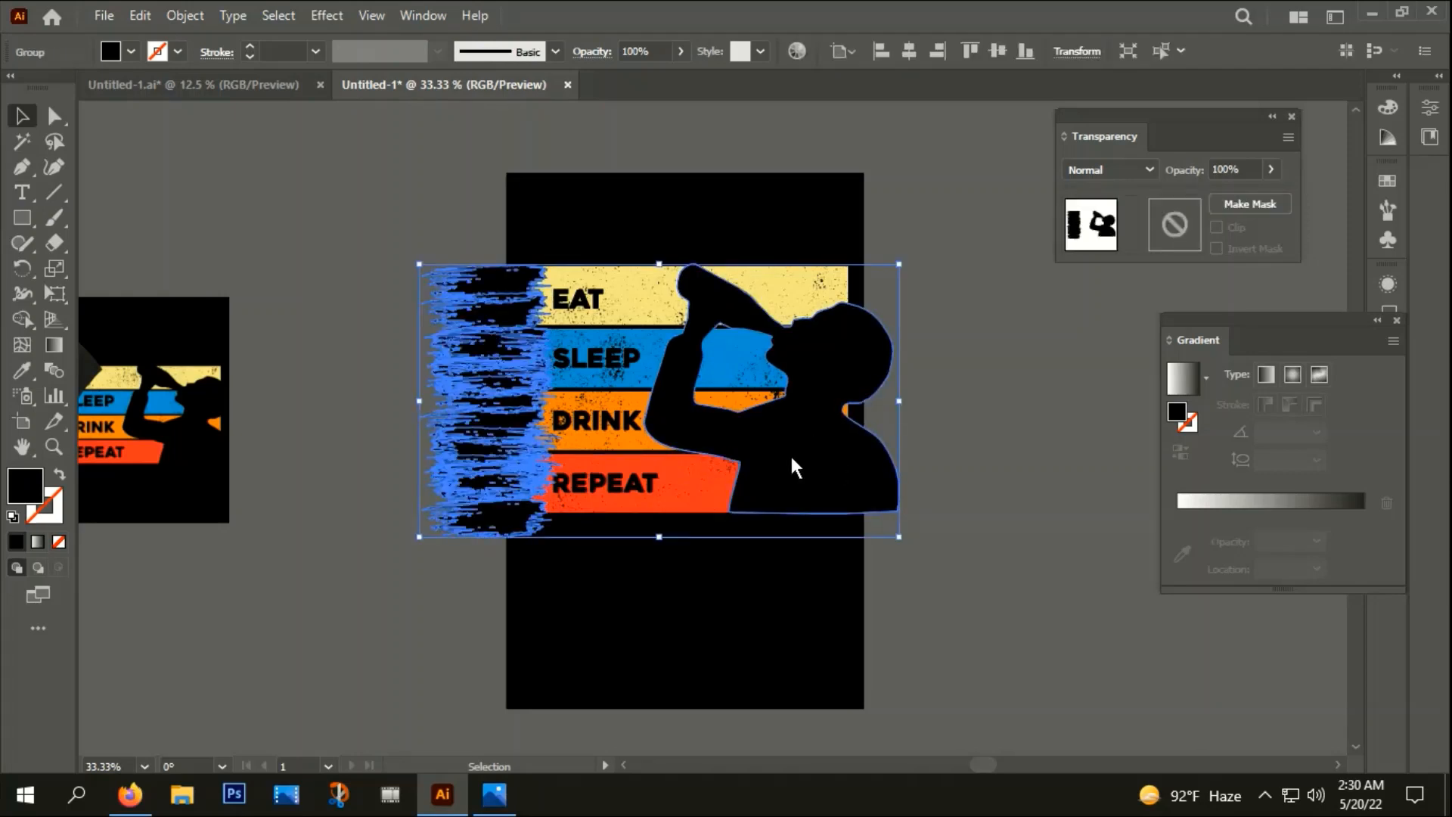
{"action": "key", "text": "Delete"}
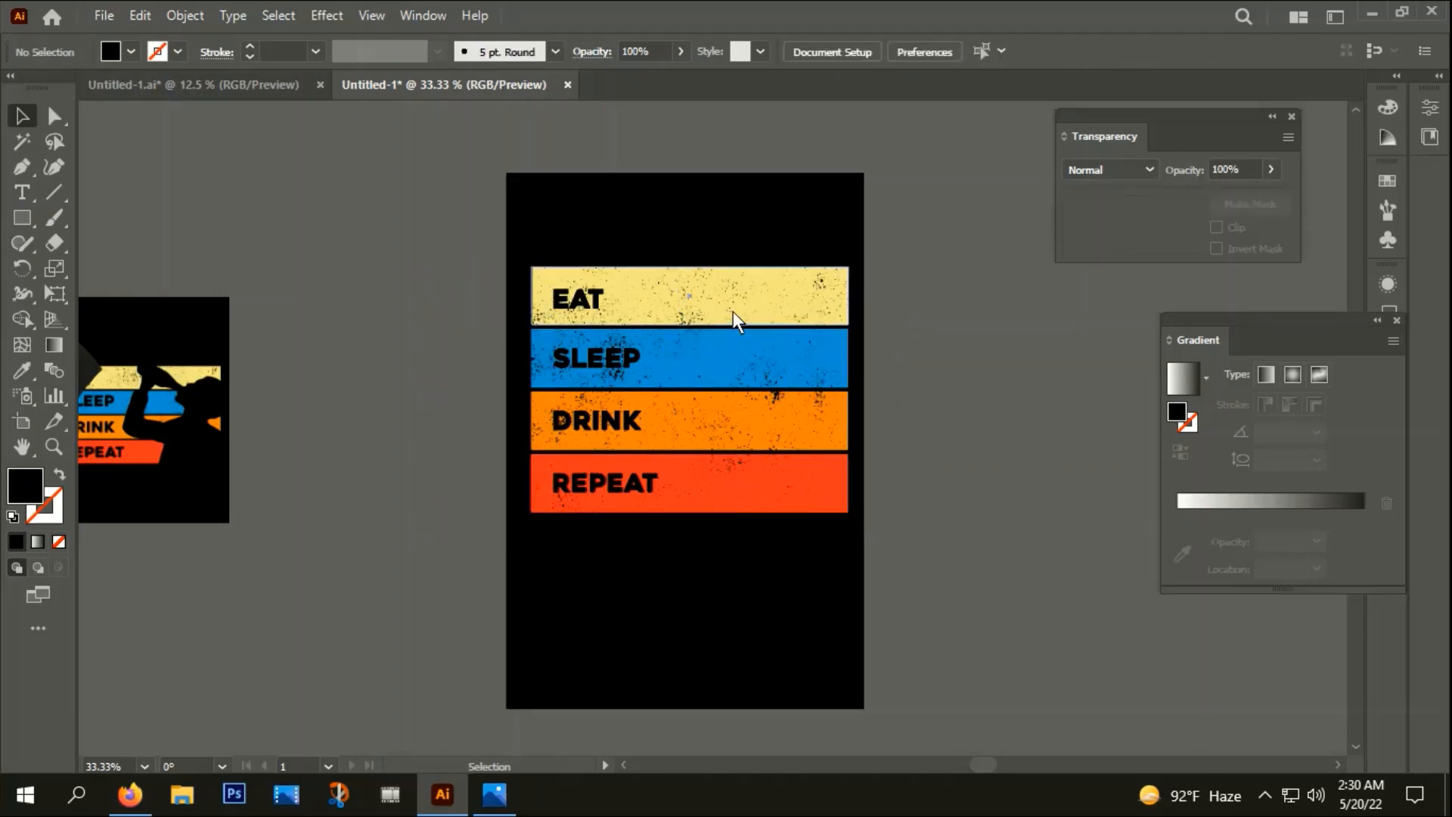
{"action": "left_click", "coordinate": [732, 311]}
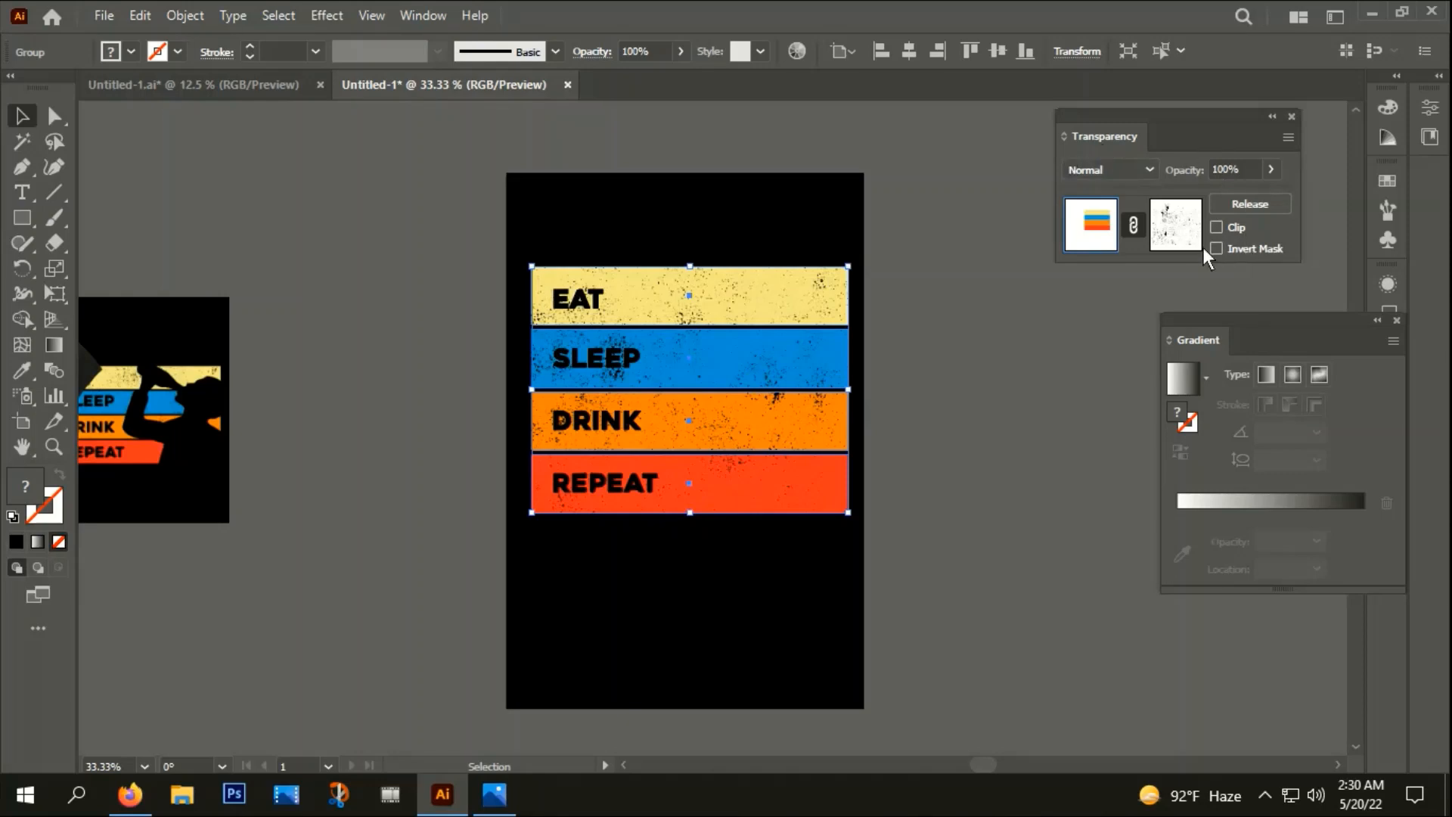
{"action": "left_click", "coordinate": [1178, 224]}
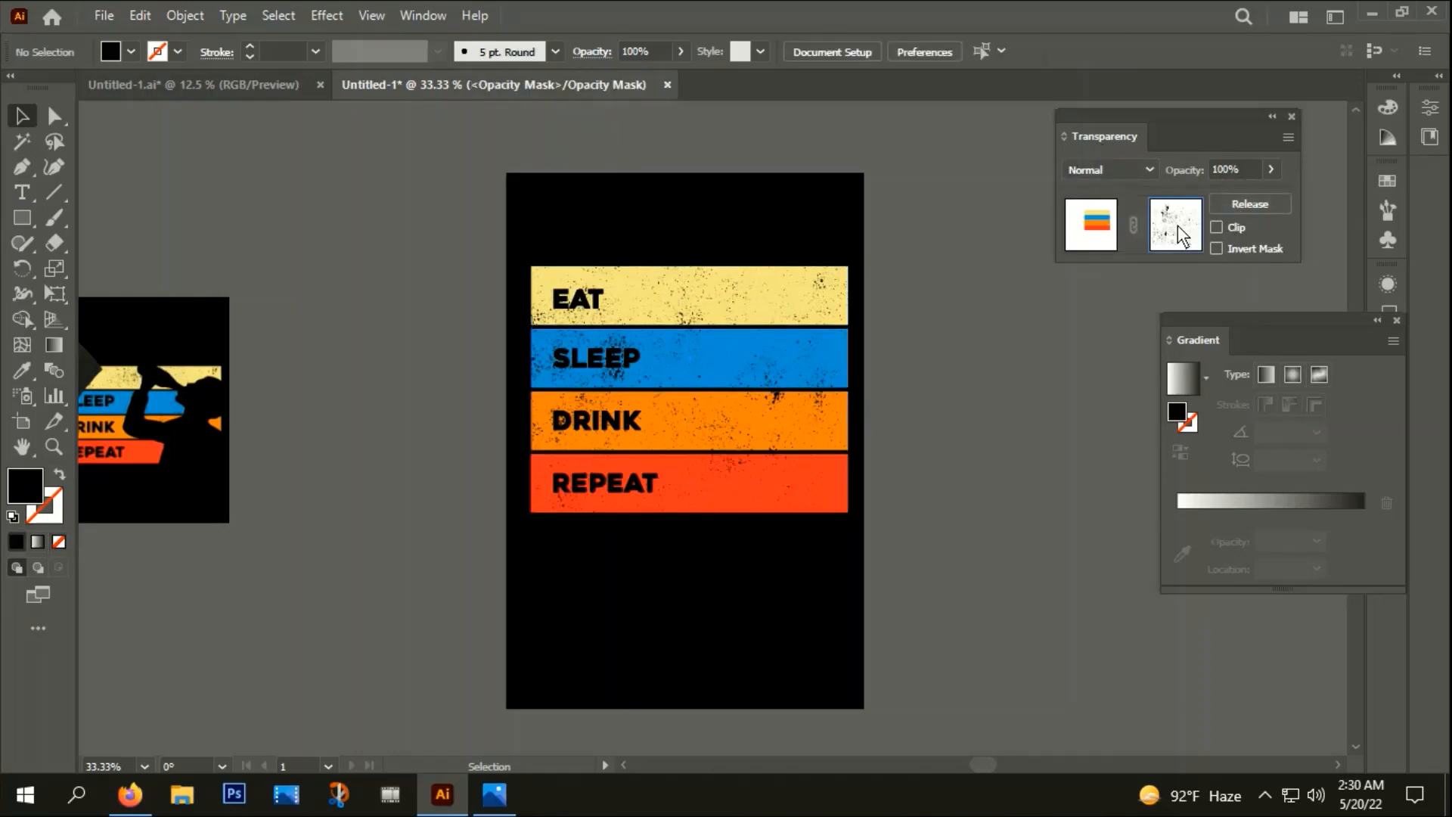
{"action": "key", "text": "ctrl+f"}
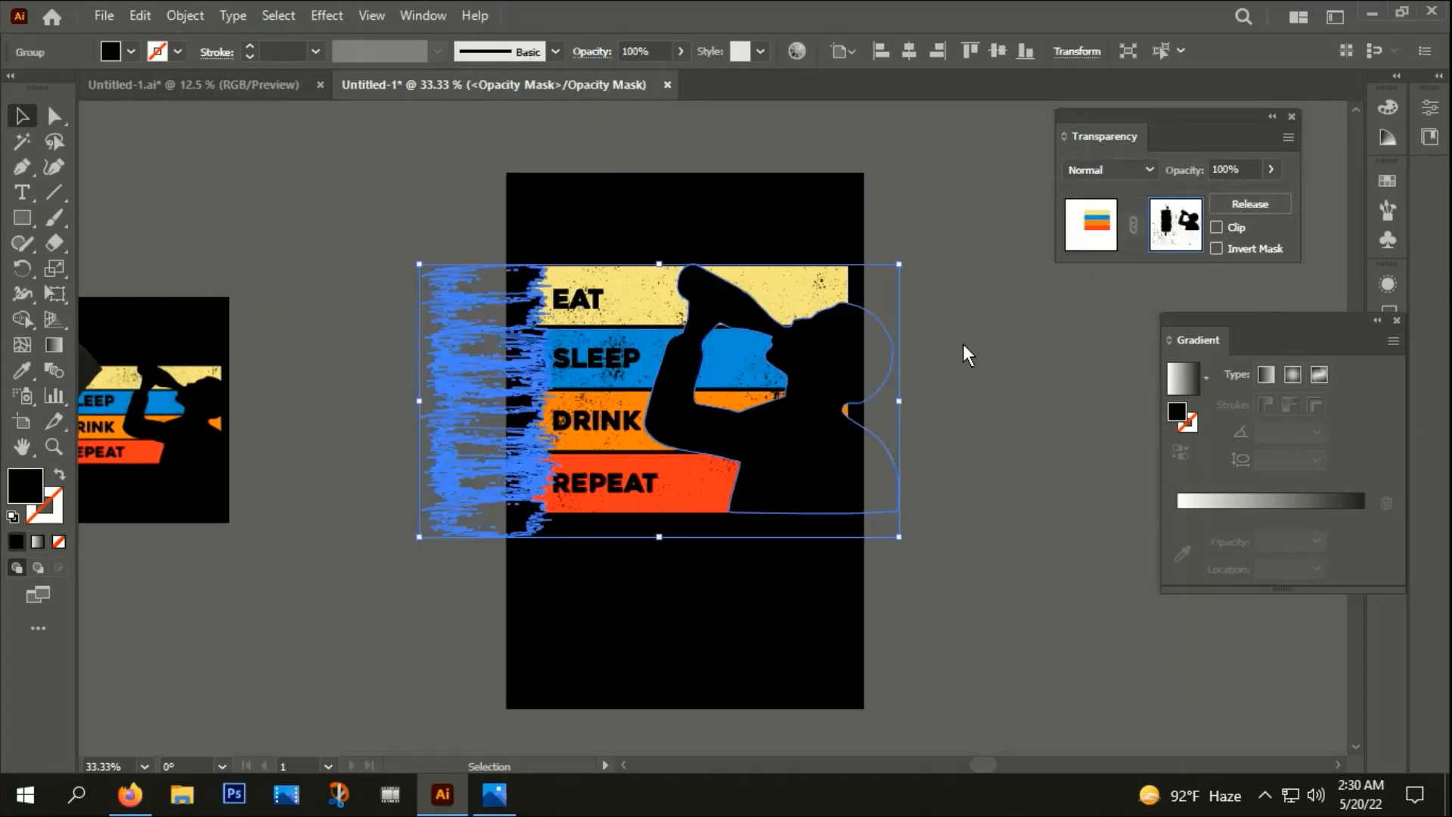
{"action": "left_click", "coordinate": [1102, 231]}
{"action": "left_click", "coordinate": [938, 462]}
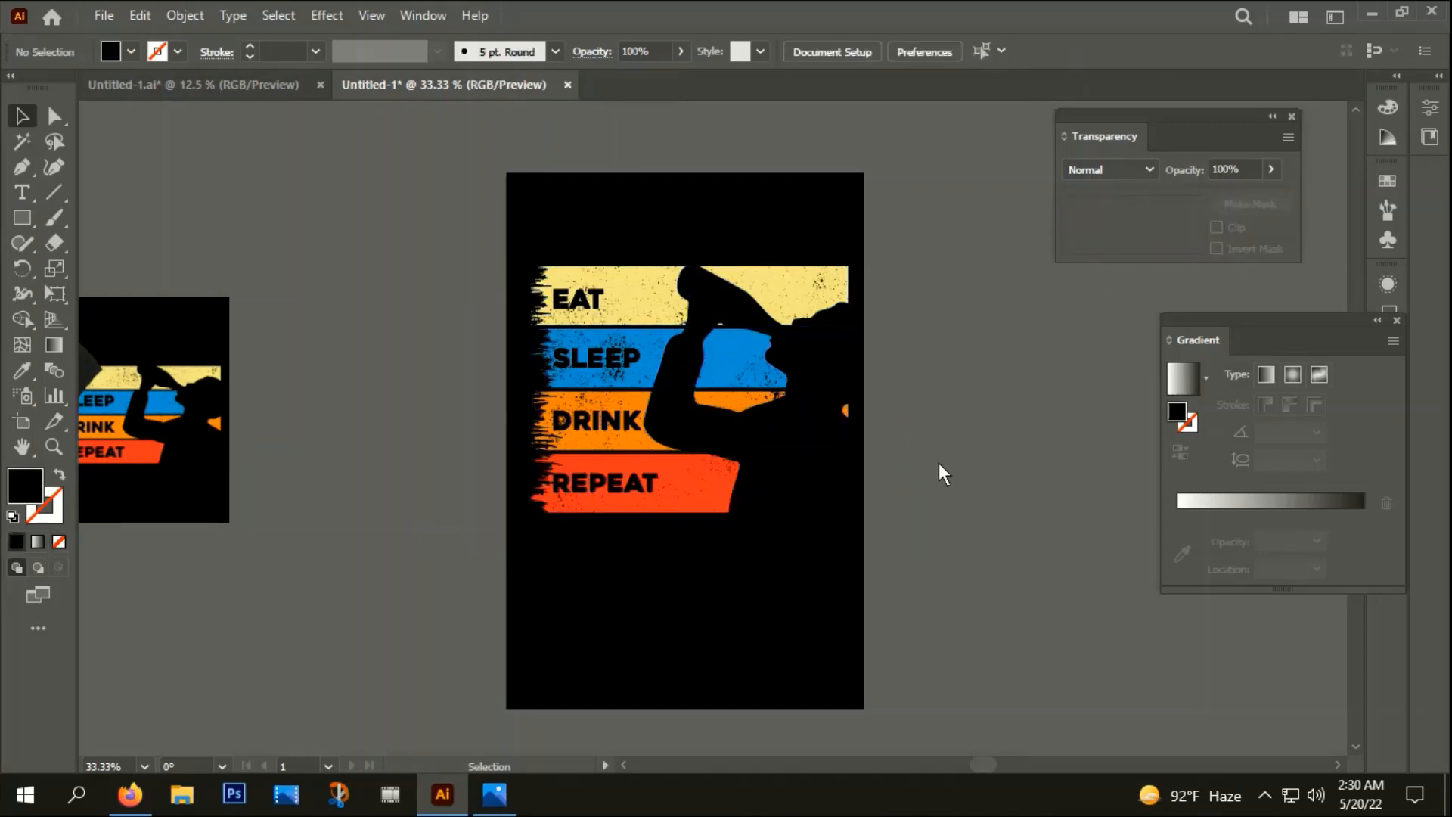
- Group the lettering together with the masked stripes
{"action": "left_click_drag", "start_coordinate": [405, 201], "coordinate": [950, 694]}
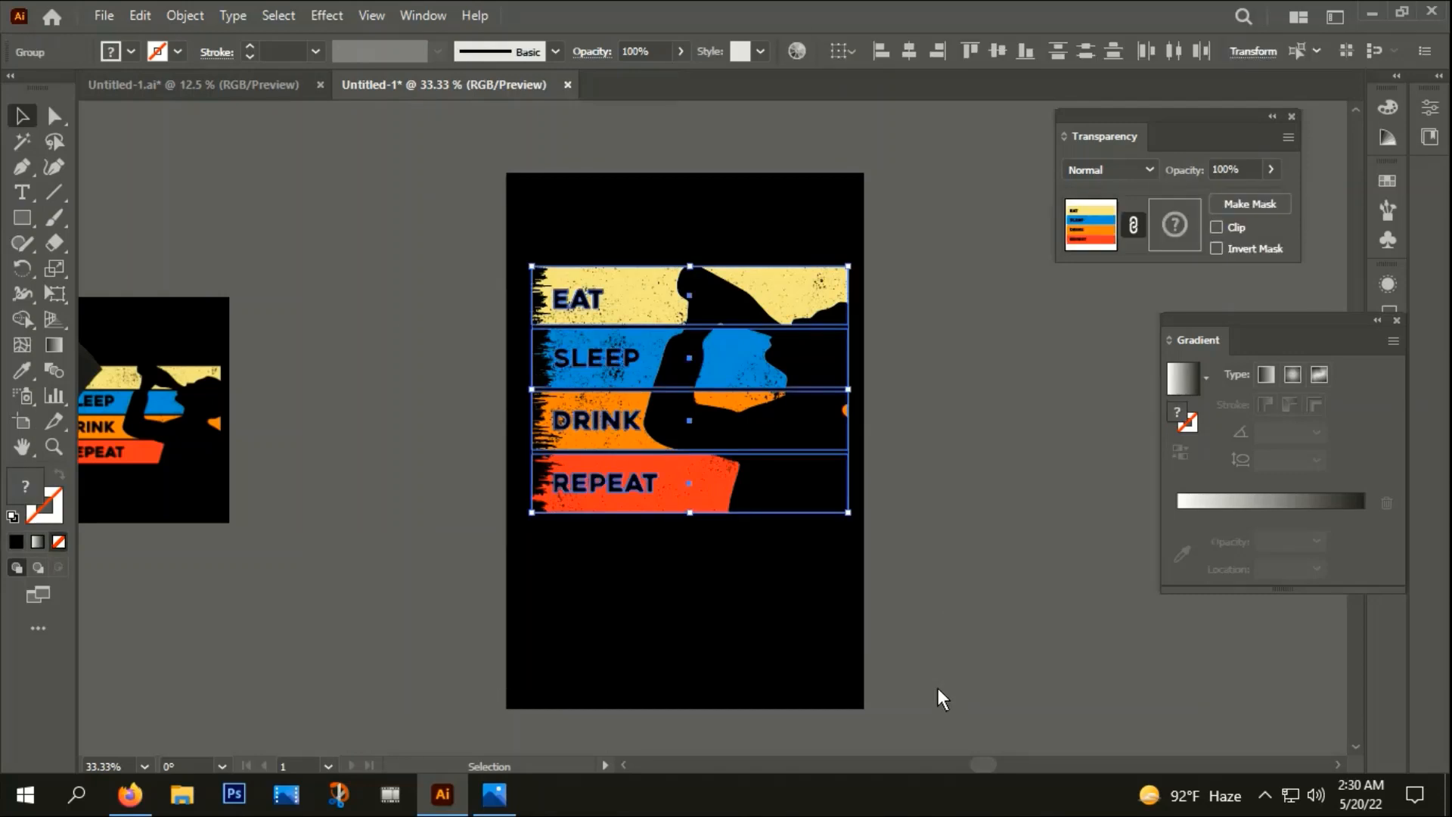
{"action": "right_click", "coordinate": [640, 399]}
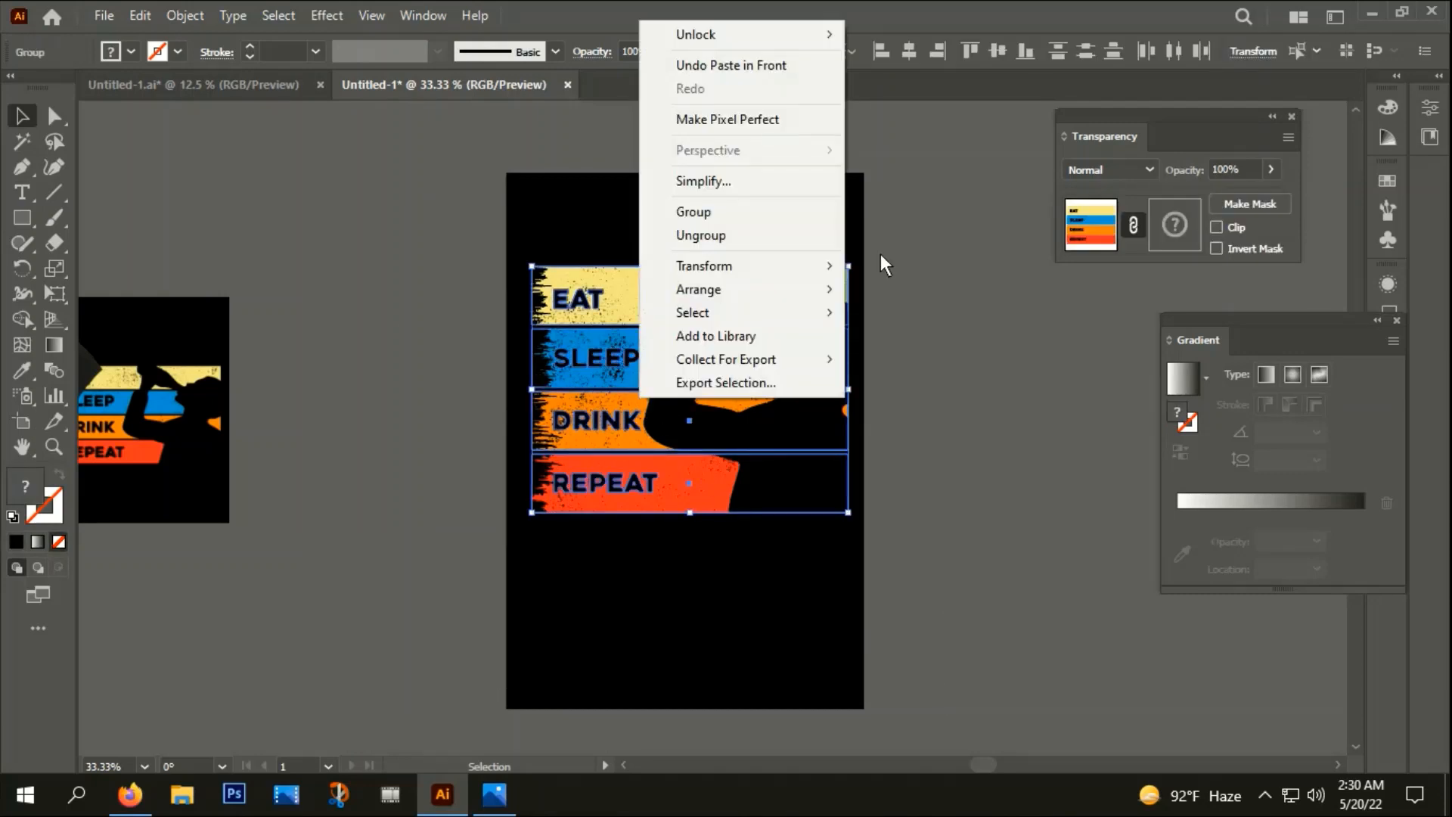
{"action": "left_click", "coordinate": [714, 215]}
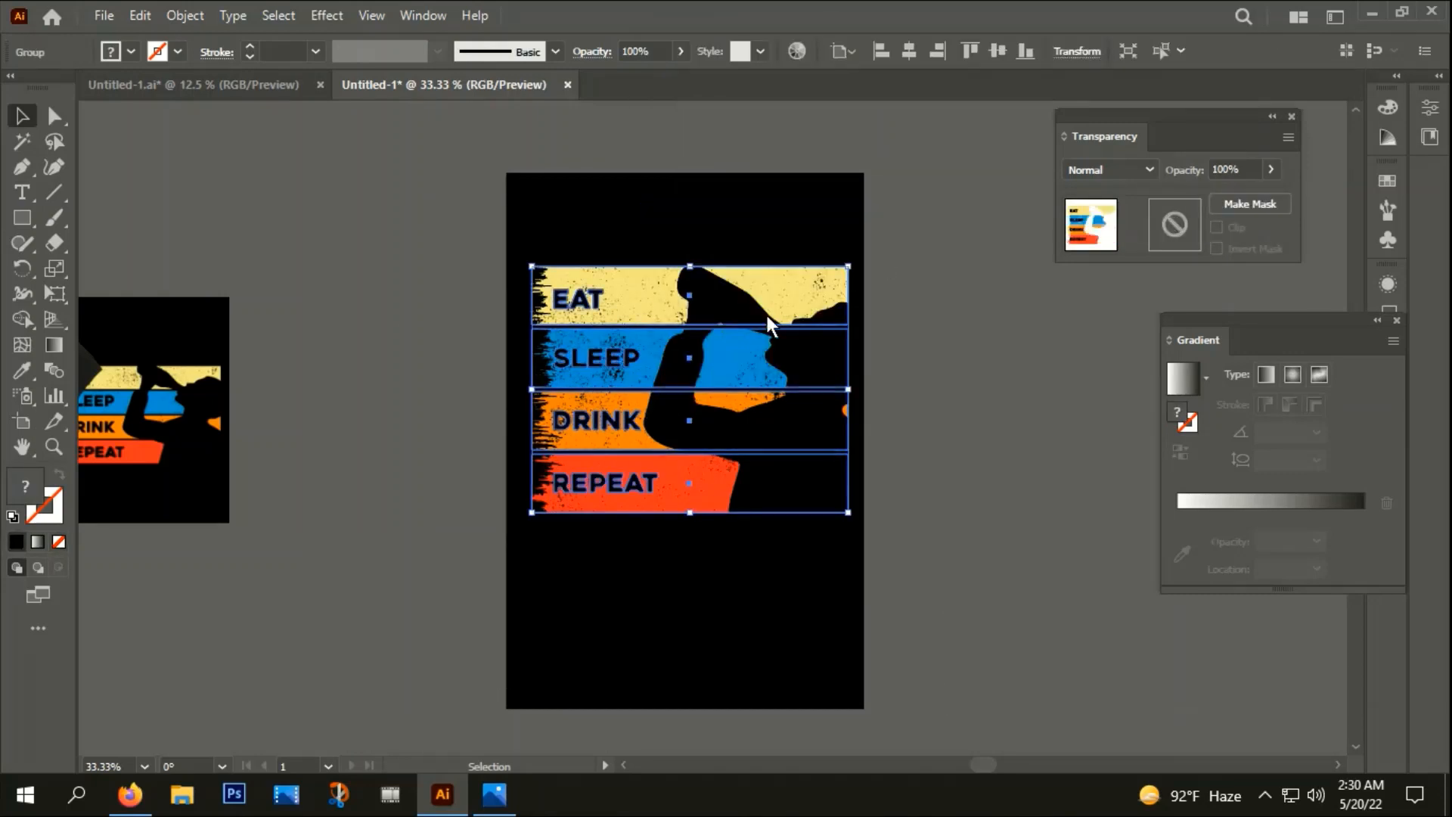
- Move the grouped design off the artboard to just above the reference picture
{"action": "left_click_drag", "start_coordinate": [765, 311], "coordinate": [350, 180]}
{"action": "left_click_drag", "start_coordinate": [481, 604], "coordinate": [1018, 660]}
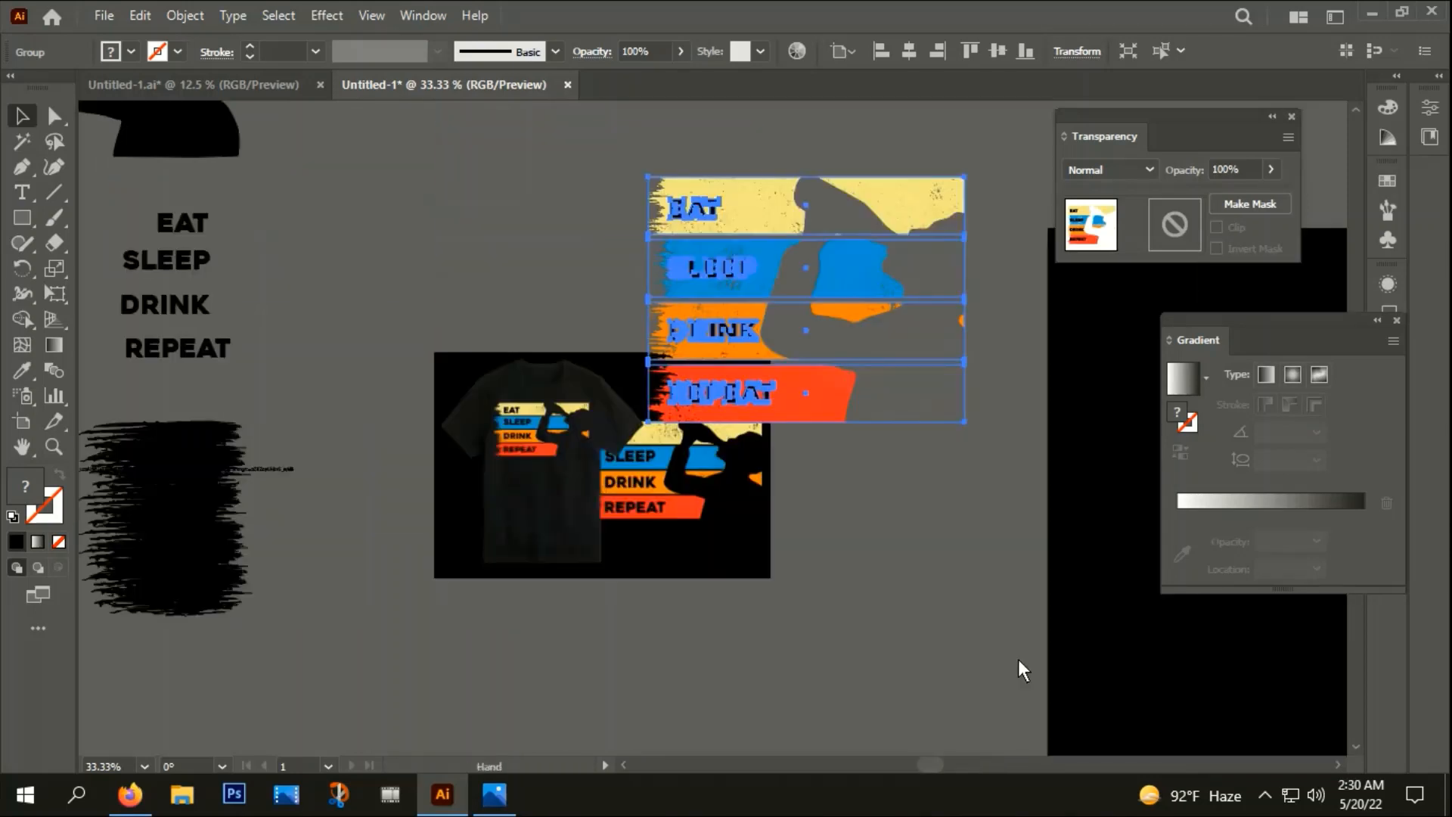
{"action": "left_click_drag", "start_coordinate": [800, 256], "coordinate": [588, 181]}
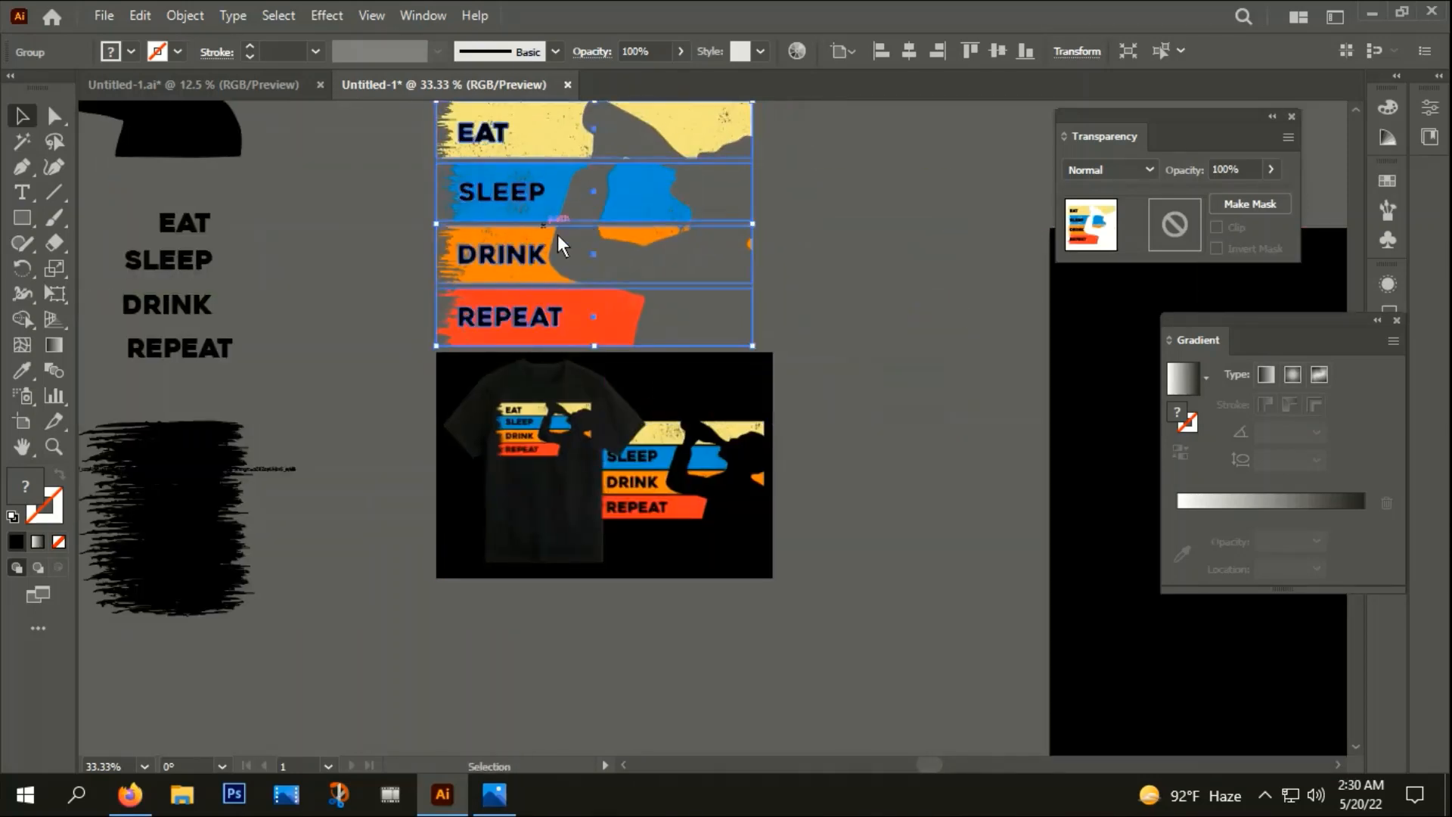
{"action": "scroll", "coordinate": [559, 241], "scroll_direction": "up", "scroll_amount": 3}
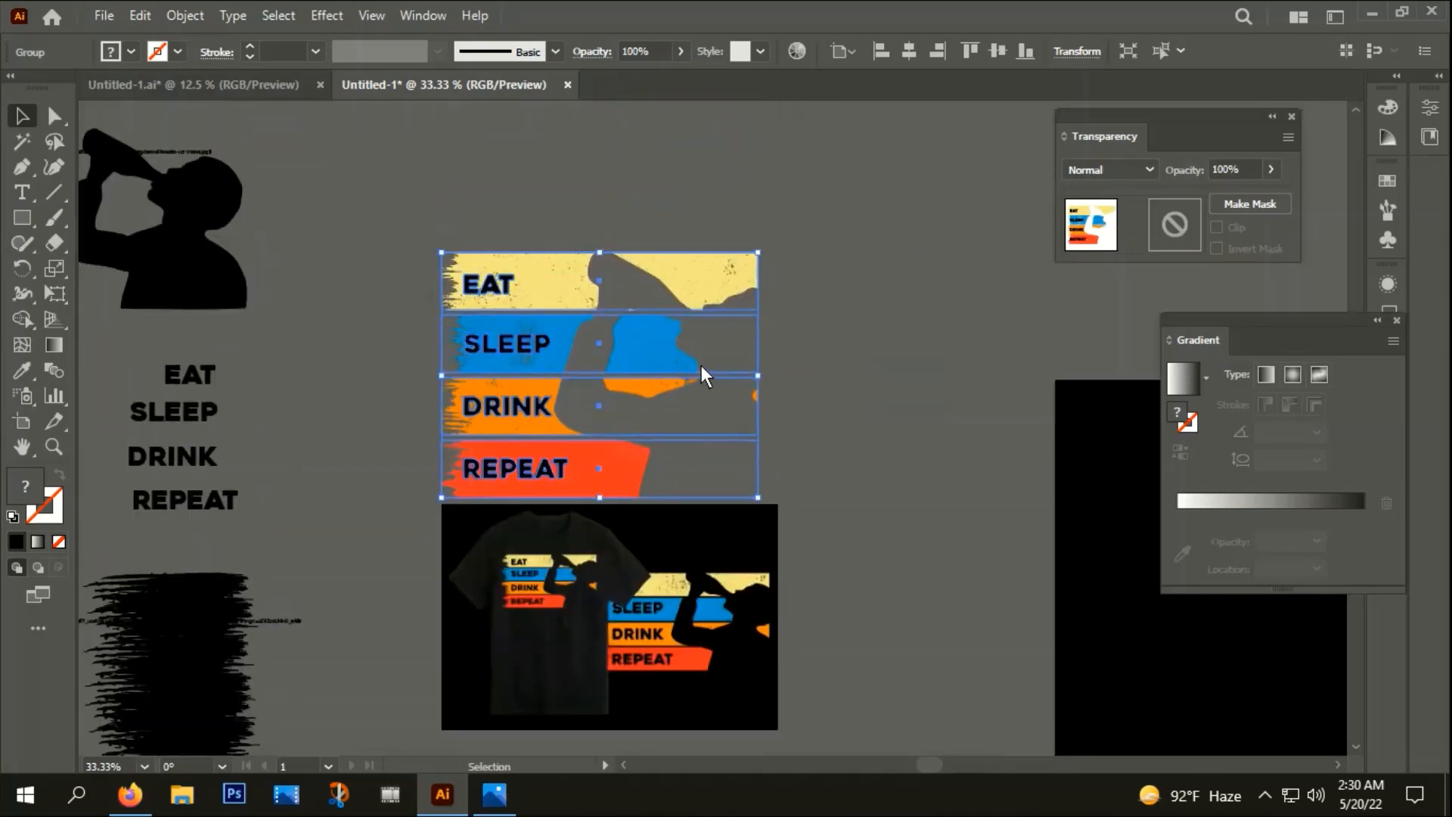
{"action": "scroll", "coordinate": [699, 371], "scroll_direction": "up", "scroll_amount": 3}
{"action": "scroll", "coordinate": [739, 415], "scroll_direction": "down", "scroll_amount": 3}
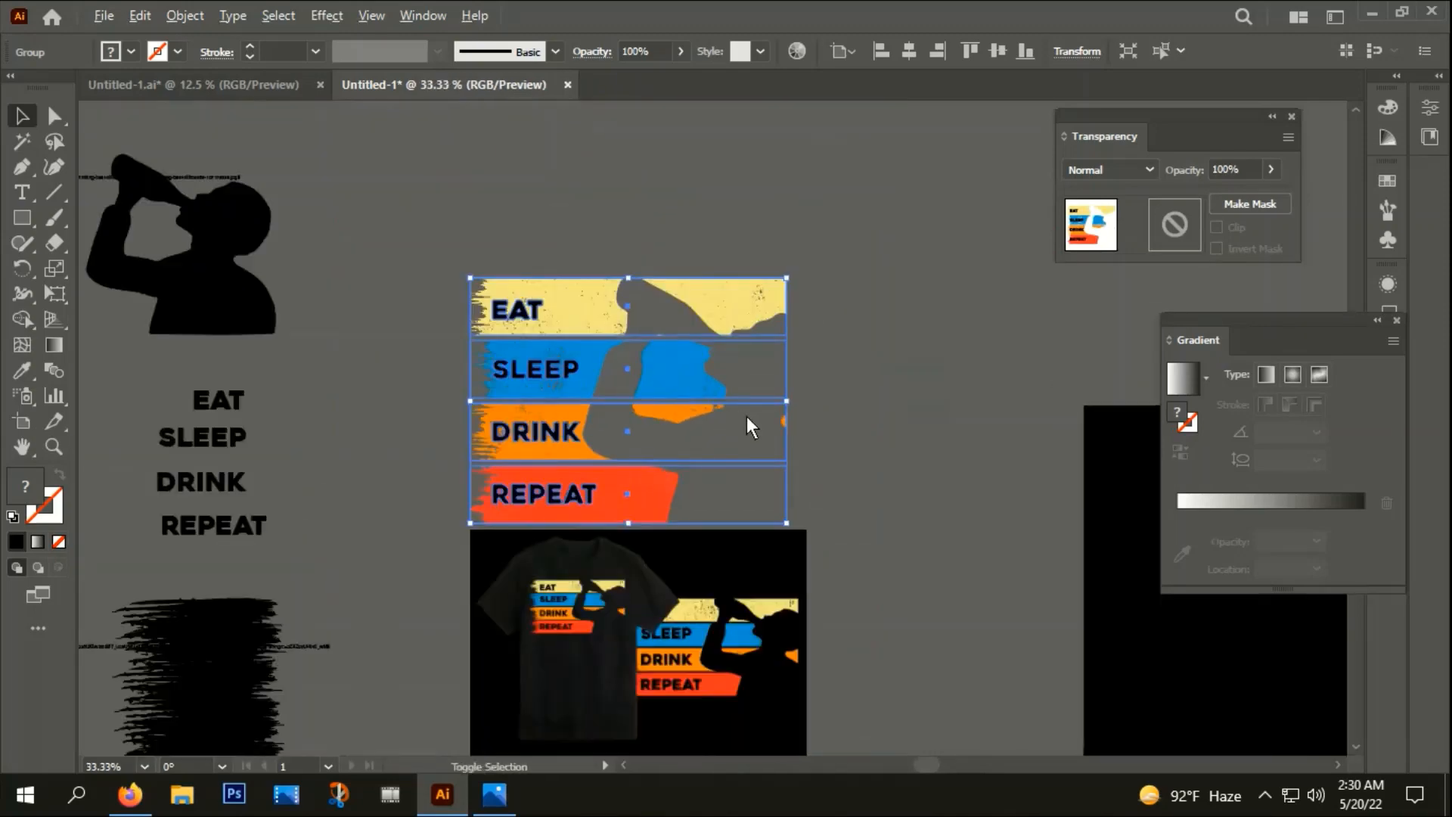
- Move the grouped design back onto the black artboard, centred on it
{"action": "scroll", "coordinate": [678, 366], "scroll_direction": "down", "scroll_amount": 4}
{"action": "left_click_drag", "start_coordinate": [479, 273], "coordinate": [793, 406]}
{"action": "left_click_drag", "start_coordinate": [874, 473], "coordinate": [647, 378]}
{"action": "scroll", "coordinate": [653, 342], "scroll_direction": "up", "scroll_amount": 2}
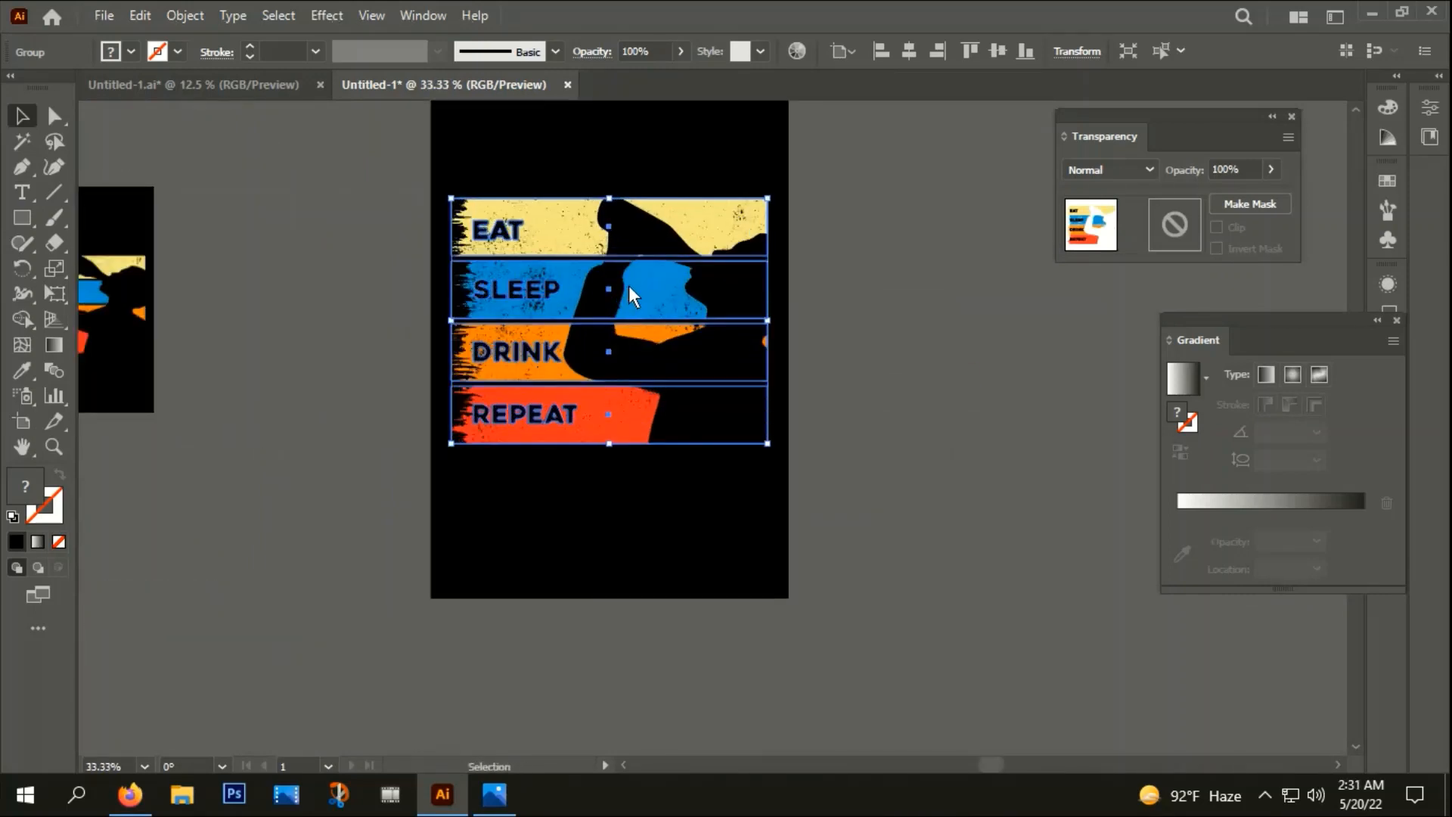
- Delete the black background rectangle behind the design
{"action": "left_click", "coordinate": [898, 389]}
{"action": "scroll", "coordinate": [642, 456], "scroll_direction": "down", "scroll_amount": 1}
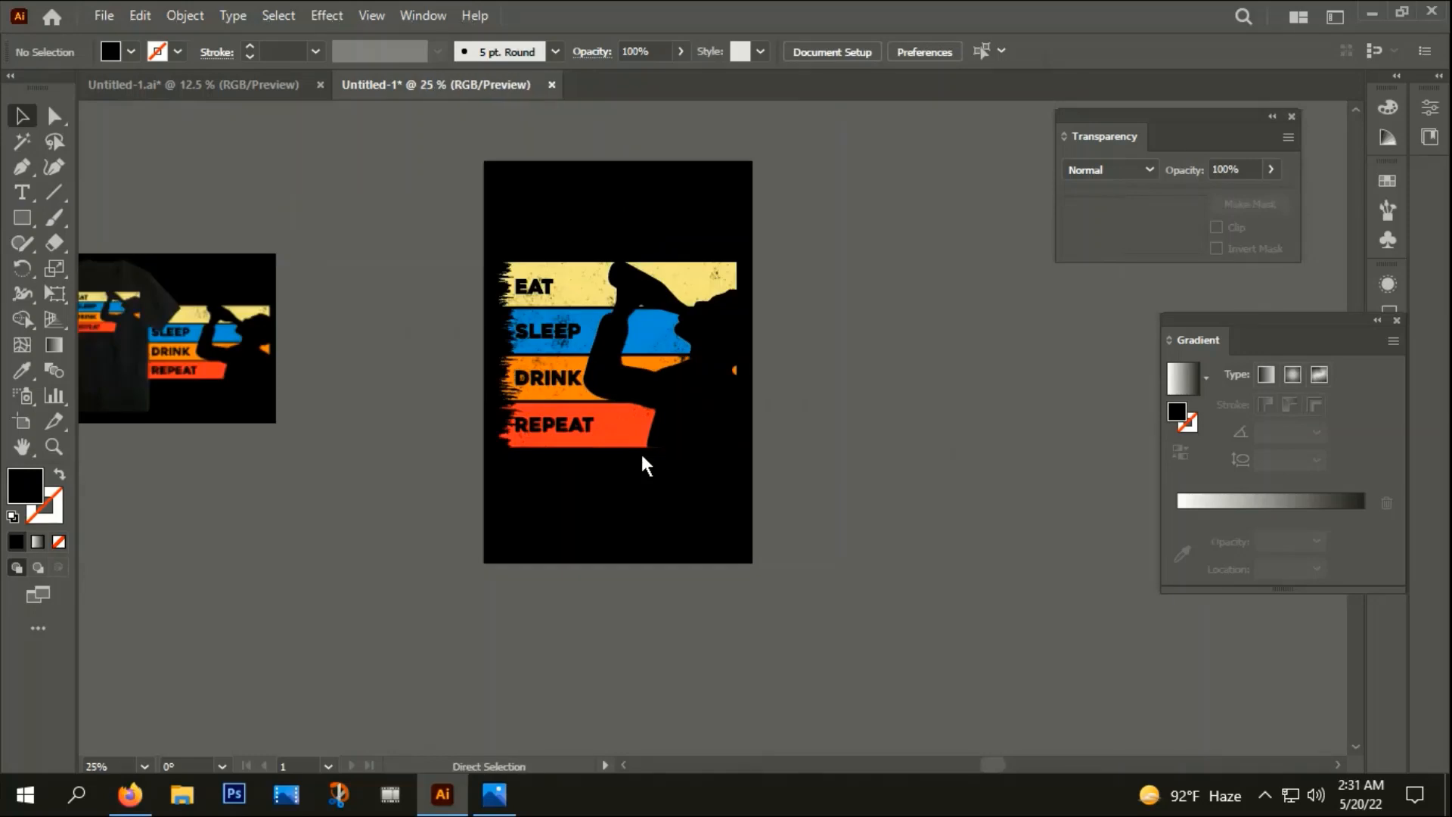
{"action": "key", "text": "v"}
{"action": "left_click", "coordinate": [642, 457]}
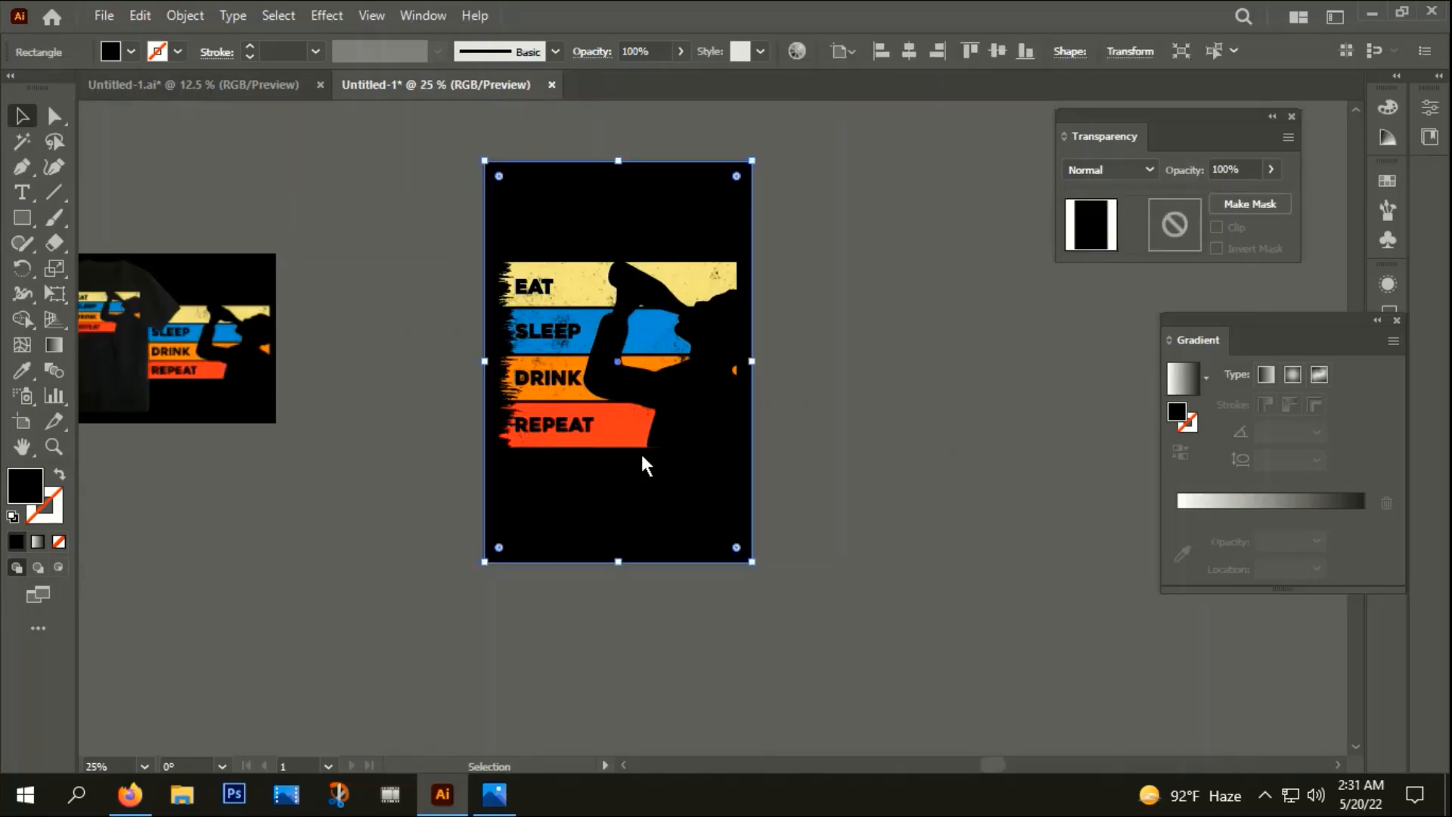
{"action": "left_click", "coordinate": [891, 529]}
{"action": "left_click", "coordinate": [649, 555]}
{"action": "key", "text": "Delete"}
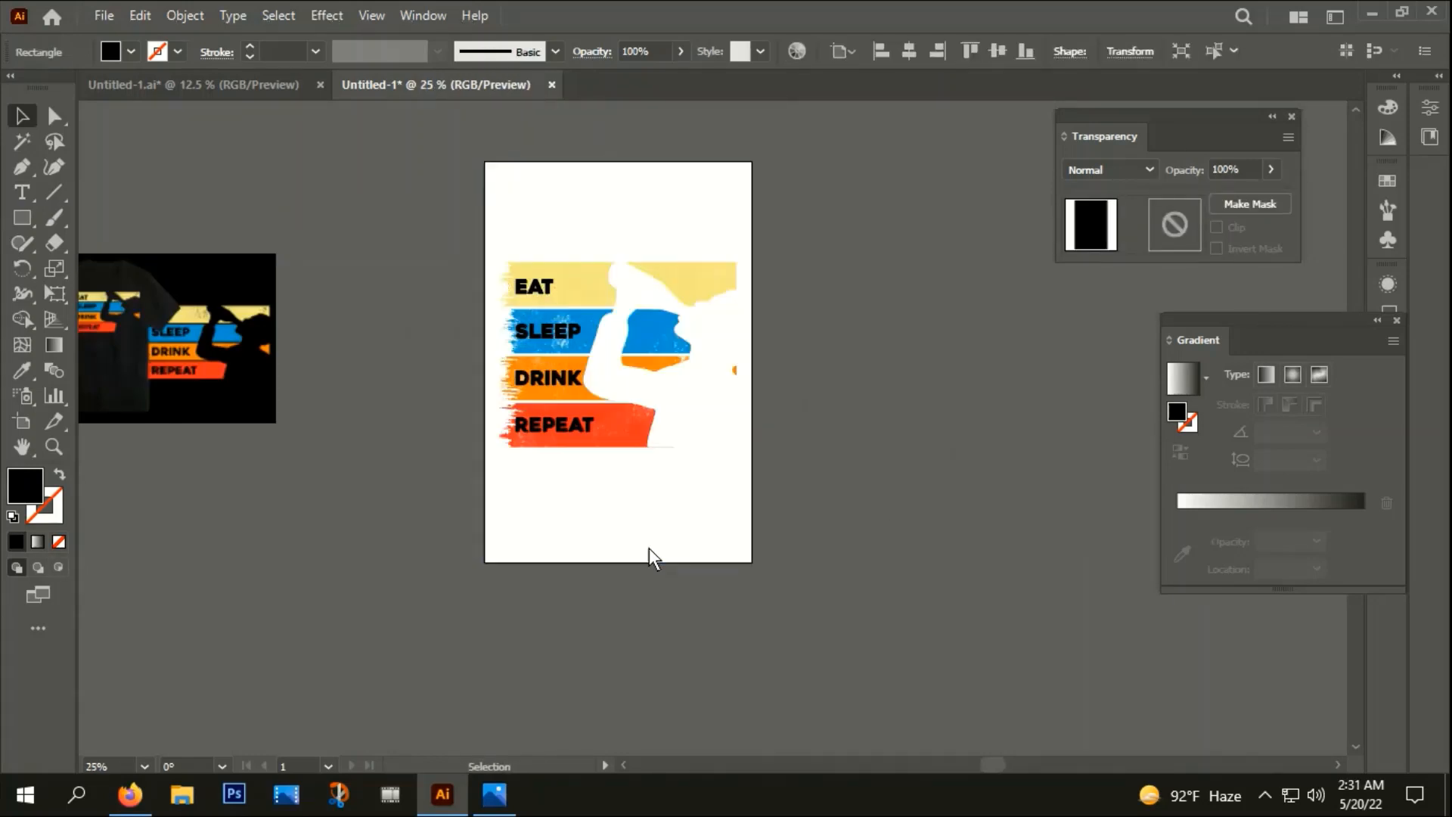
- Shorten the artboard from its upper and lower edges so it fits closely around the striped design
{"action": "left_click", "coordinate": [23, 423]}
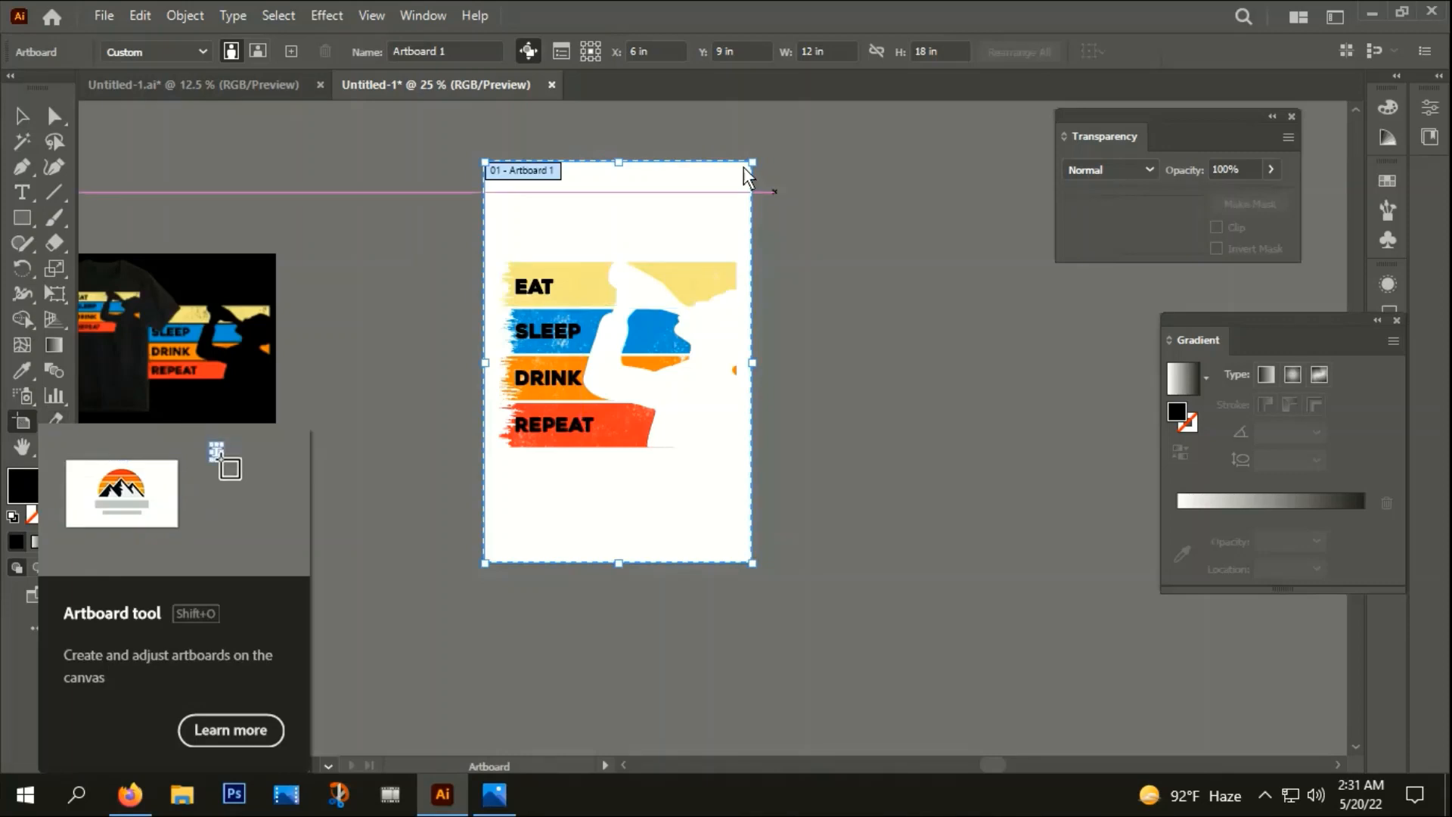
{"action": "left_click_drag", "start_coordinate": [618, 162], "coordinate": [619, 248]}
{"action": "left_click_drag", "start_coordinate": [619, 563], "coordinate": [625, 466]}
{"action": "left_click", "coordinate": [21, 115]}
- Export the artwork as a PNG named "png" to the Desktop, using artboards with all of them included
{"action": "left_click", "coordinate": [104, 15]}
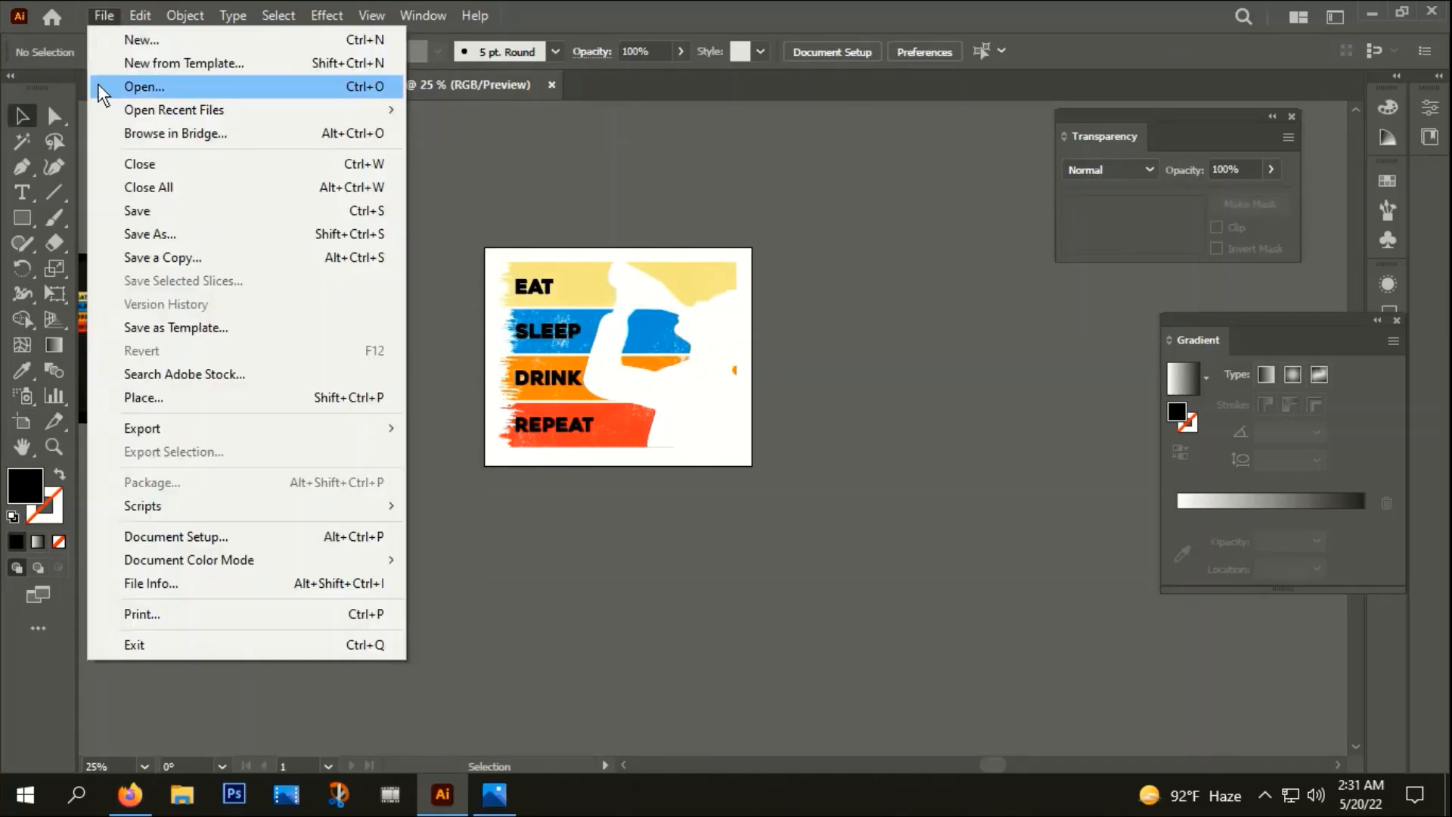
{"action": "mouse_move", "coordinate": [160, 428]}
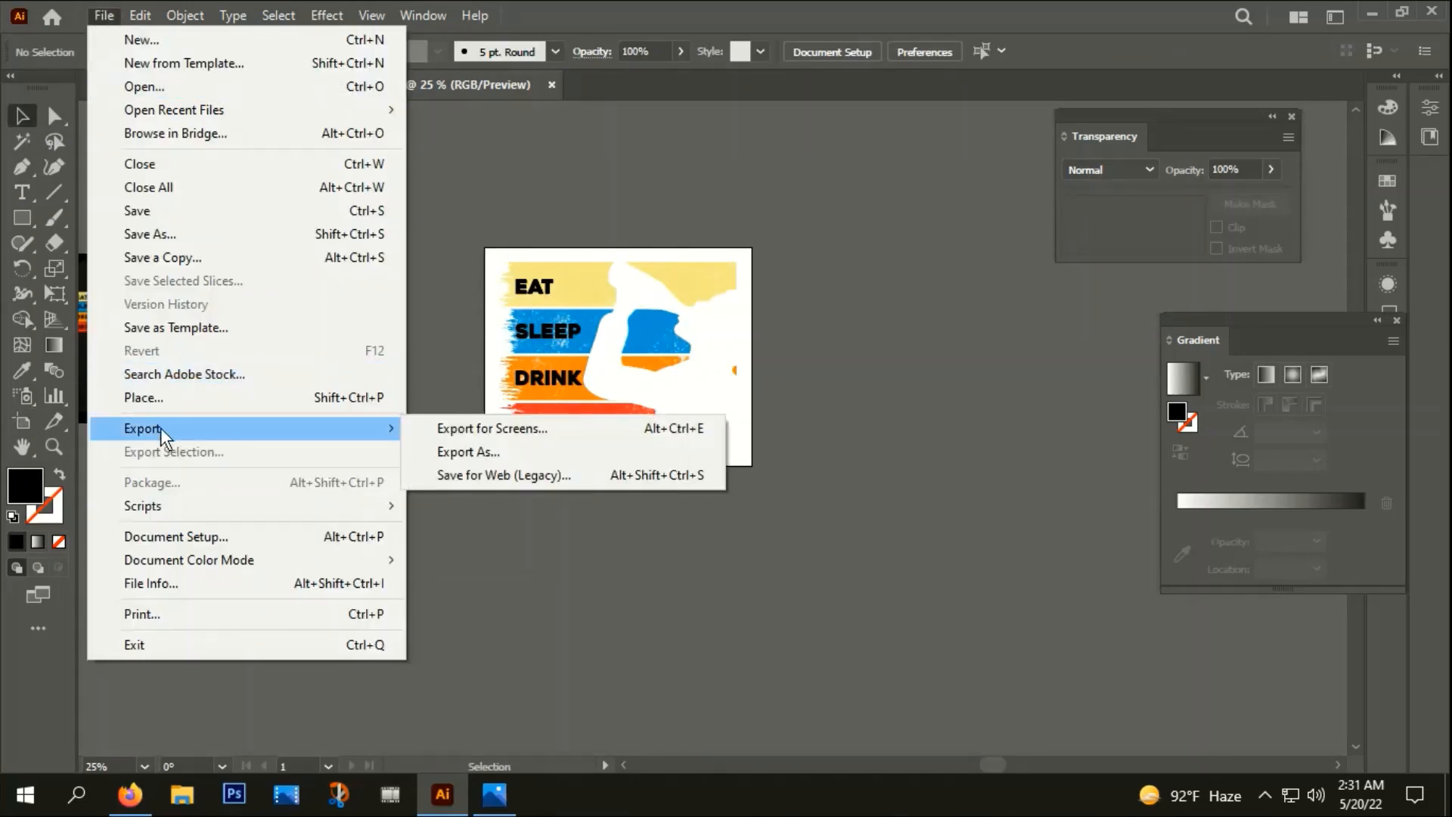
{"action": "left_click", "coordinate": [453, 451]}
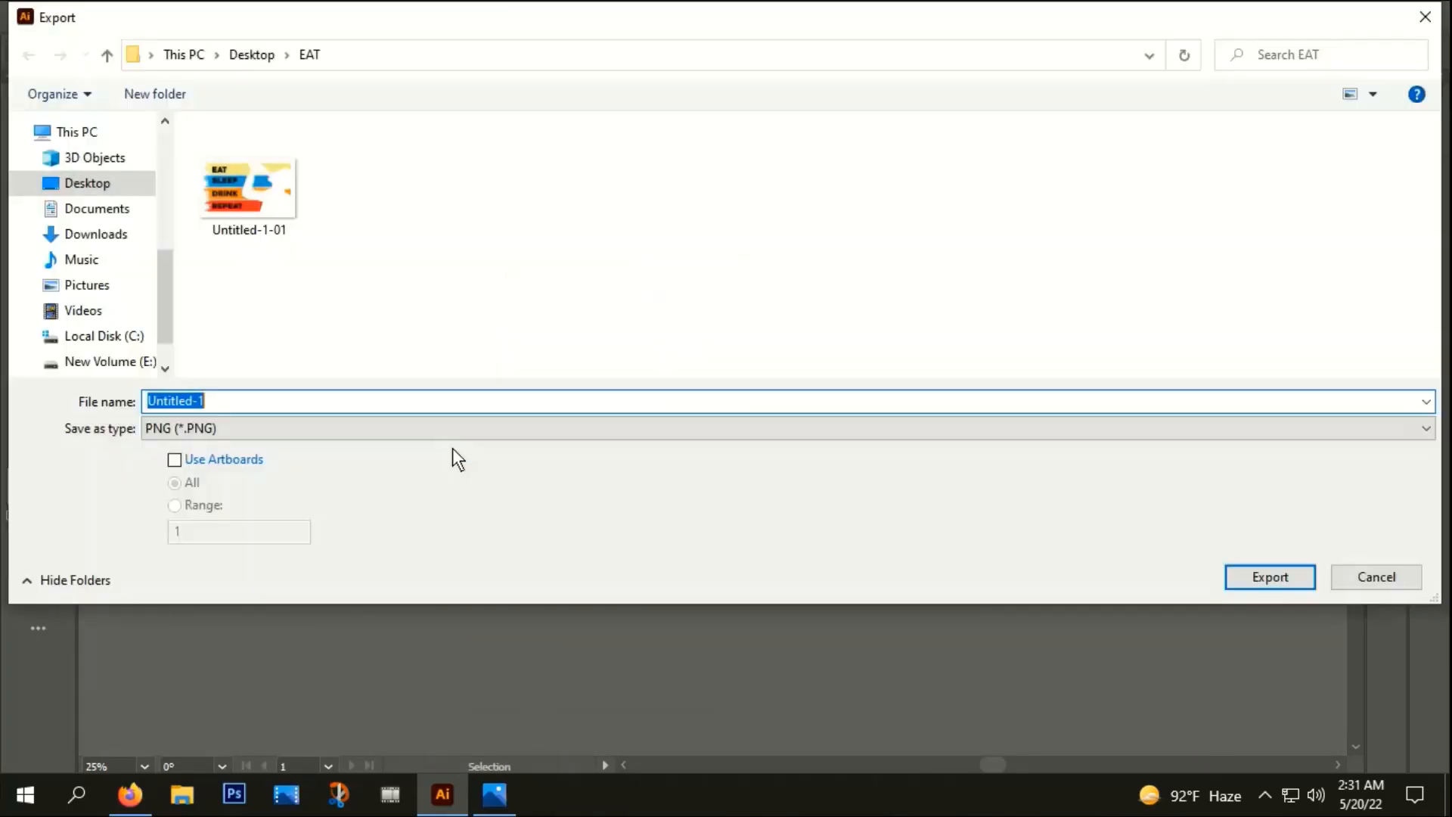
{"action": "left_click", "coordinate": [46, 188]}
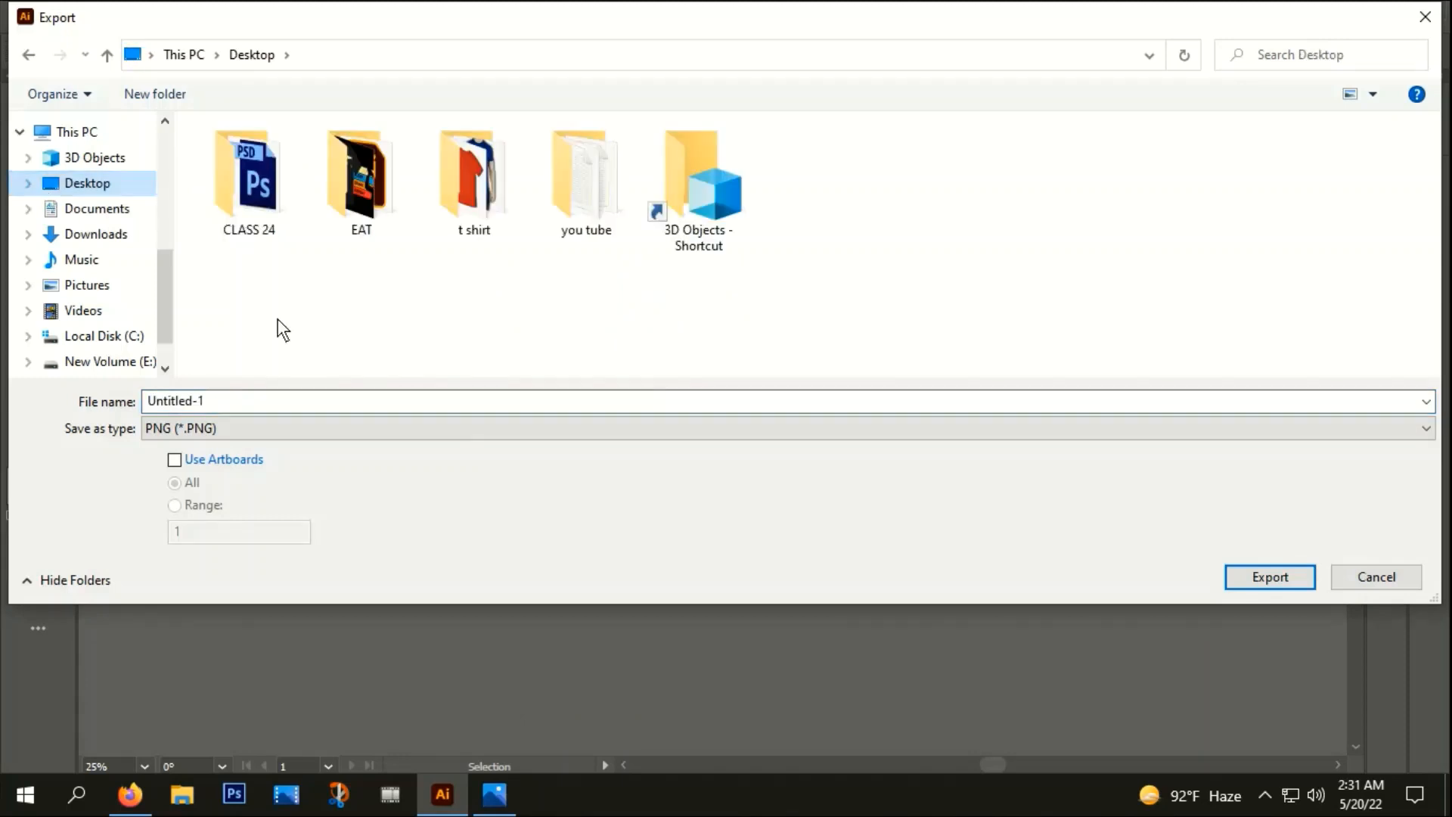
{"action": "left_click", "coordinate": [177, 460]}
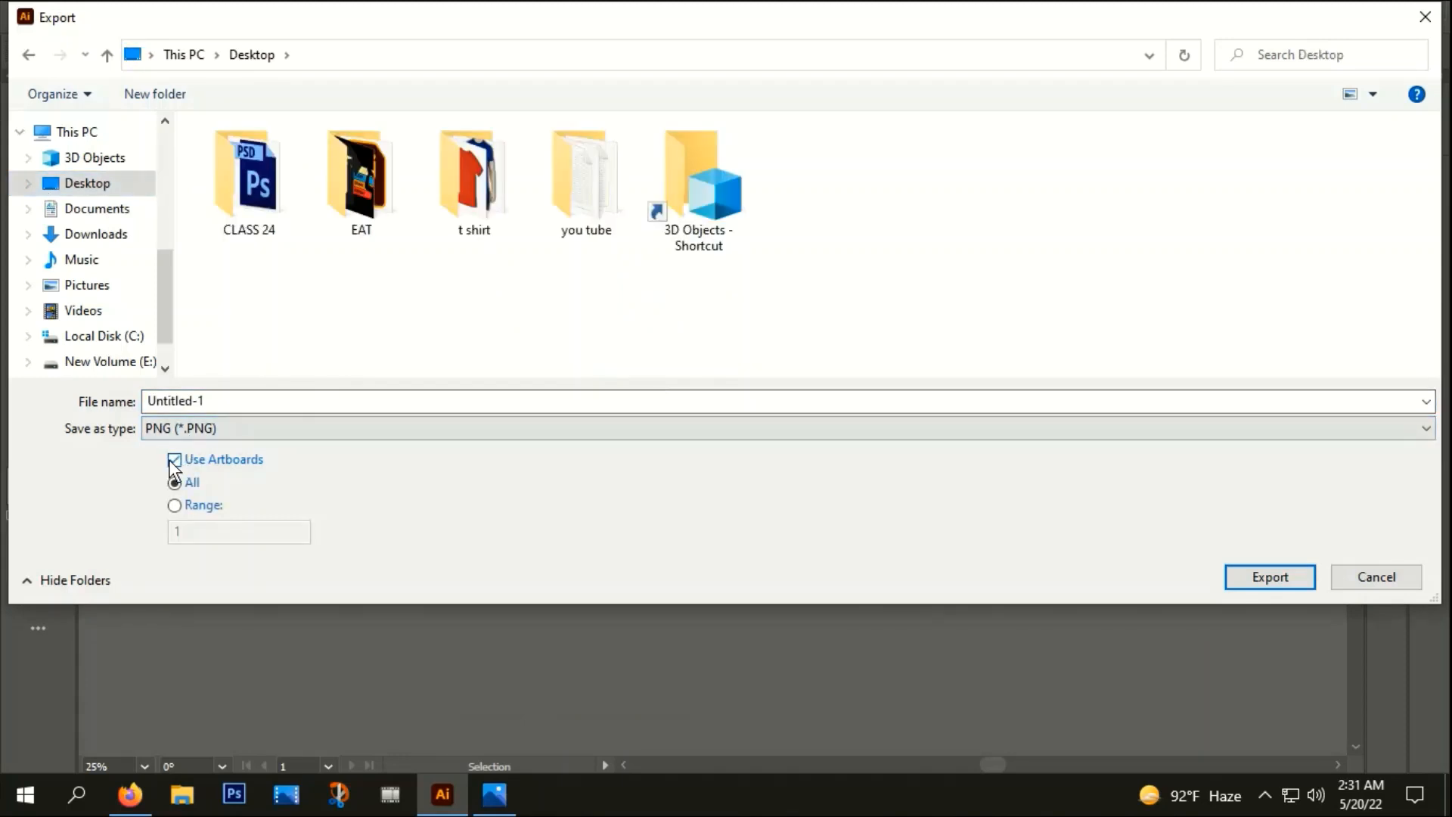
{"action": "double_click", "coordinate": [225, 398]}
{"action": "type", "text": "p"}
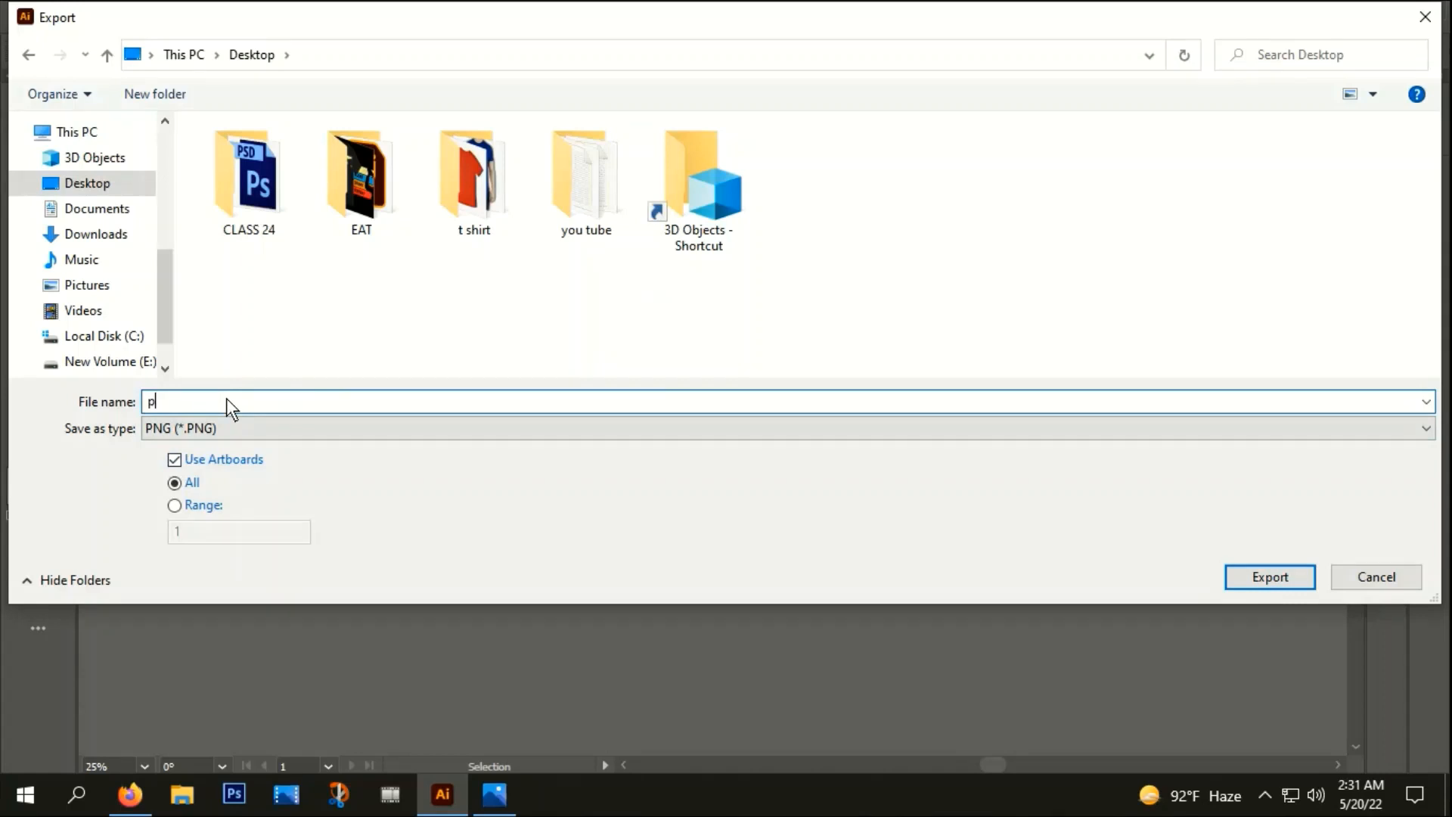
{"action": "type", "text": "ng"}
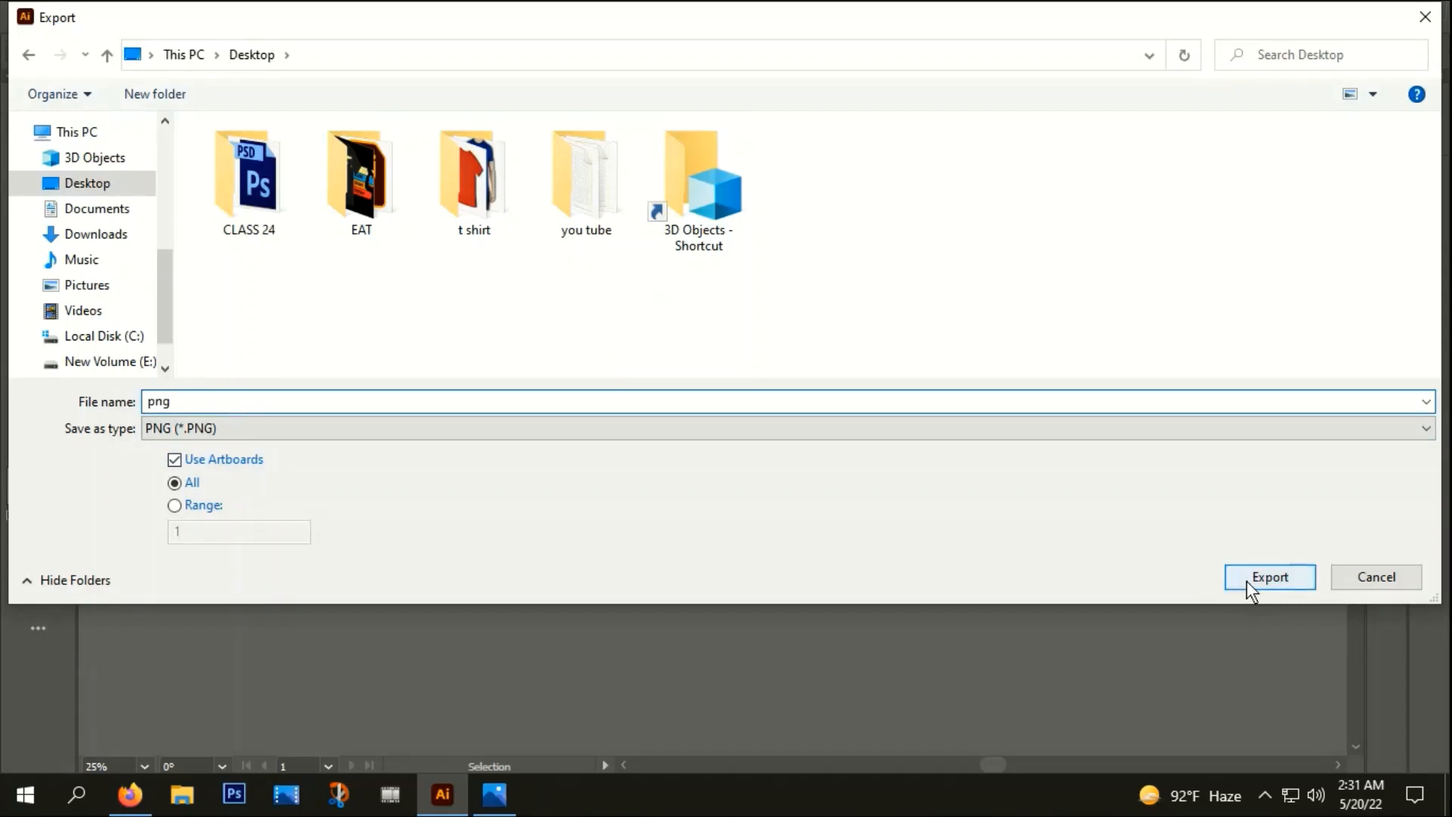
{"action": "left_click", "coordinate": [1248, 579]}
{"action": "left_click", "coordinate": [730, 713]}
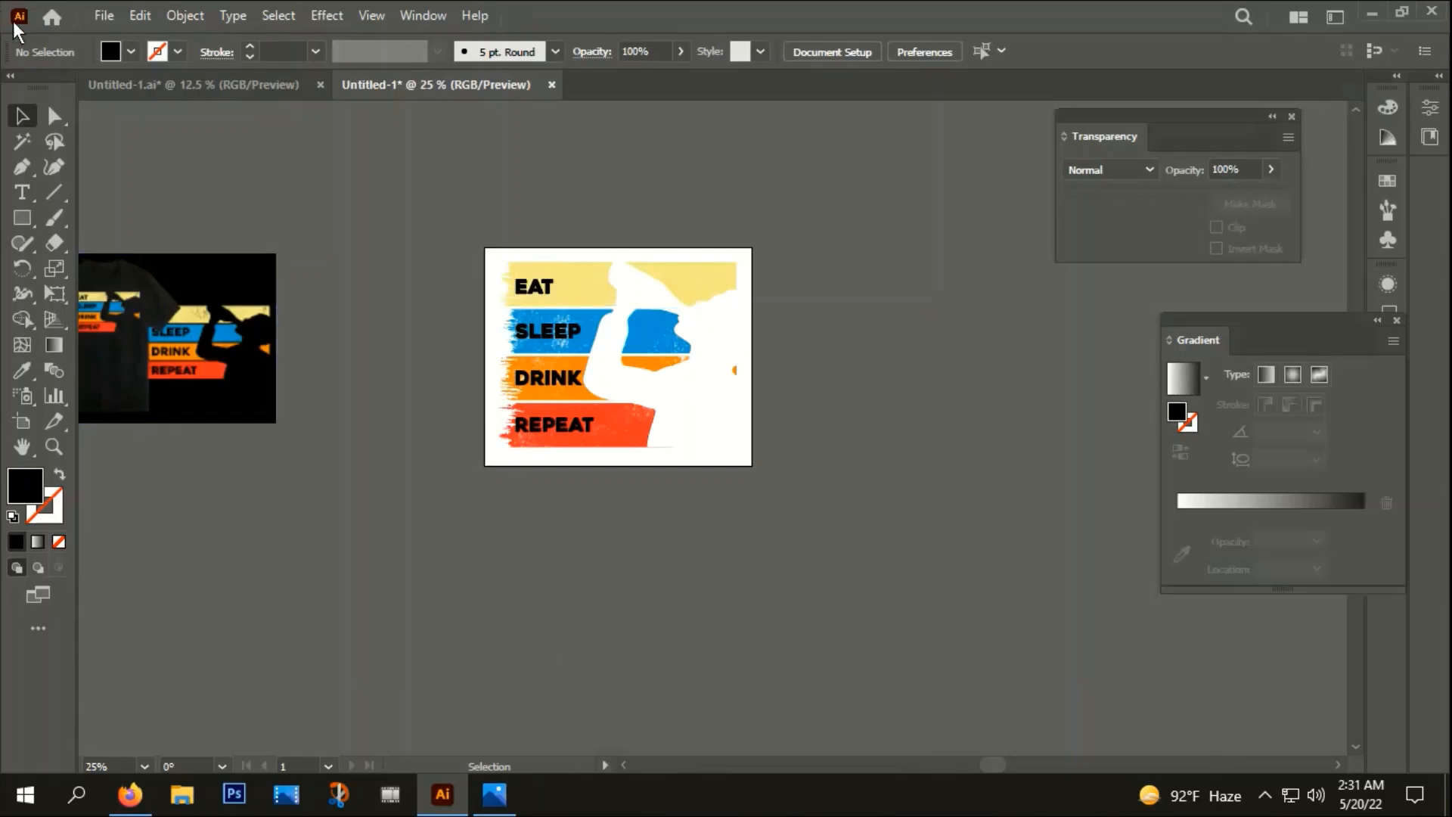
- Save a copy of the document to the Desktop in Illustrator EPS format, named "source file"
{"action": "left_click", "coordinate": [103, 16]}
{"action": "left_click", "coordinate": [145, 226]}
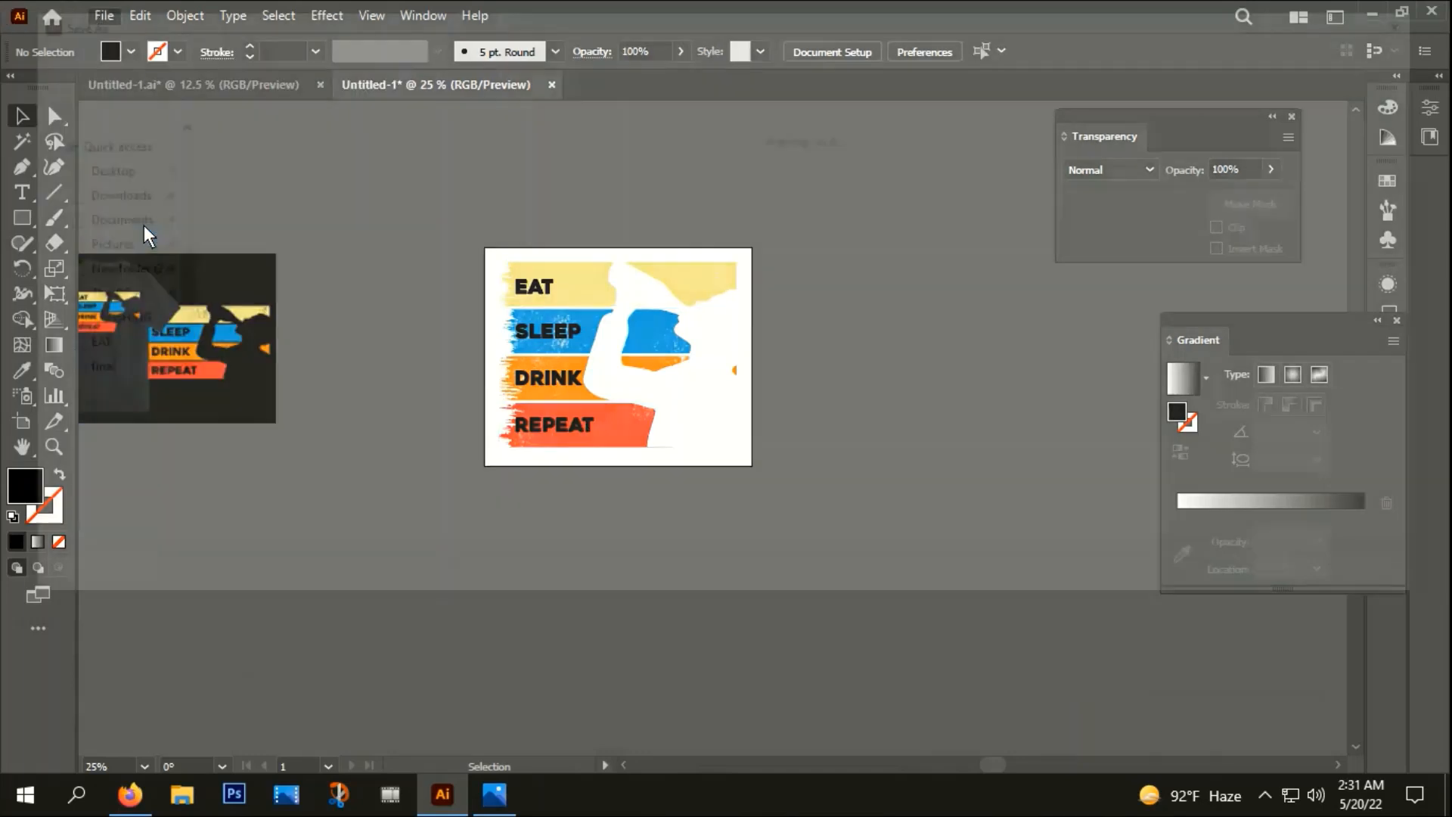
{"action": "left_click", "coordinate": [106, 181]}
{"action": "left_click", "coordinate": [262, 432]}
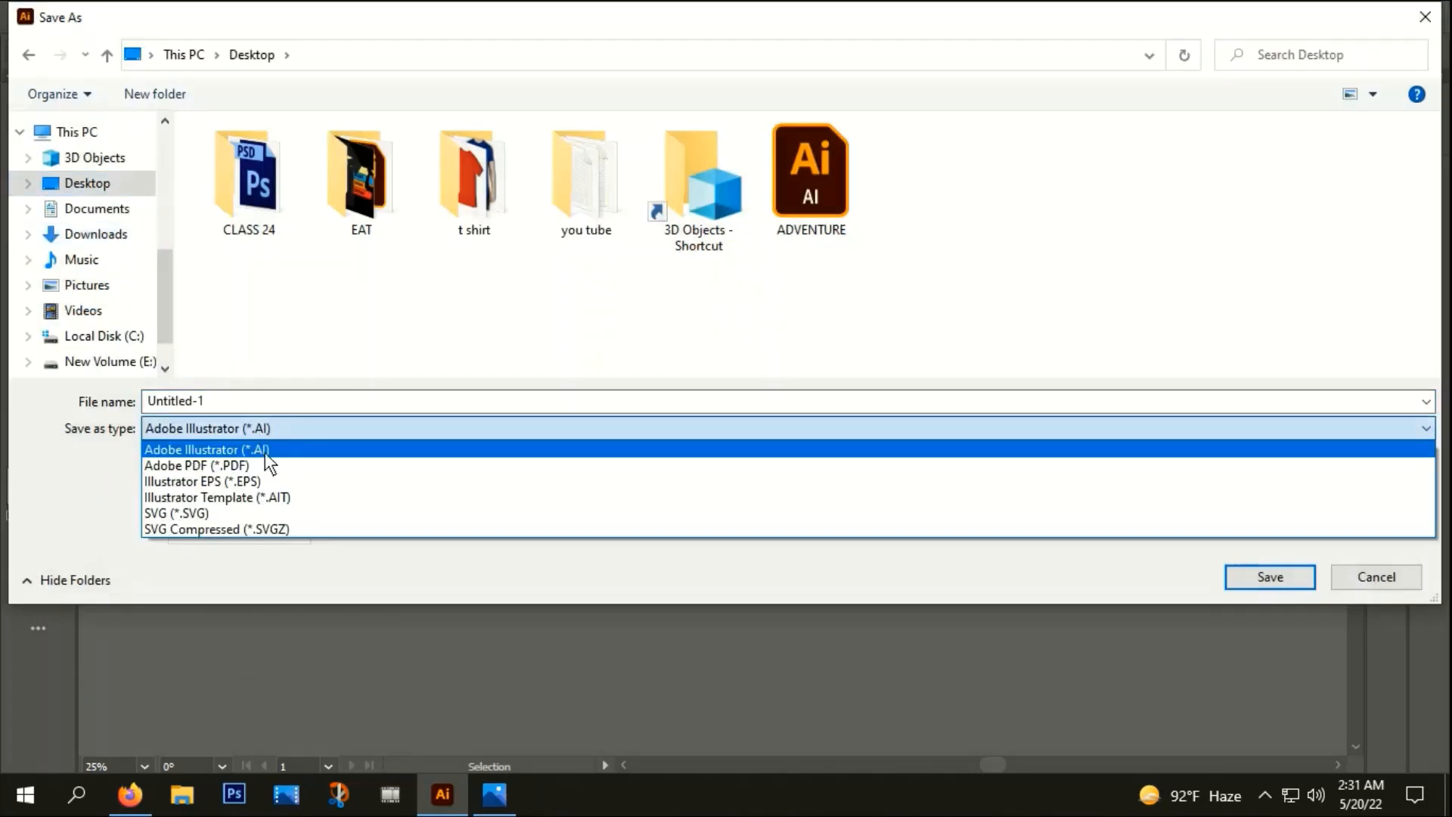
{"action": "left_click", "coordinate": [244, 483]}
{"action": "left_click", "coordinate": [224, 405]}
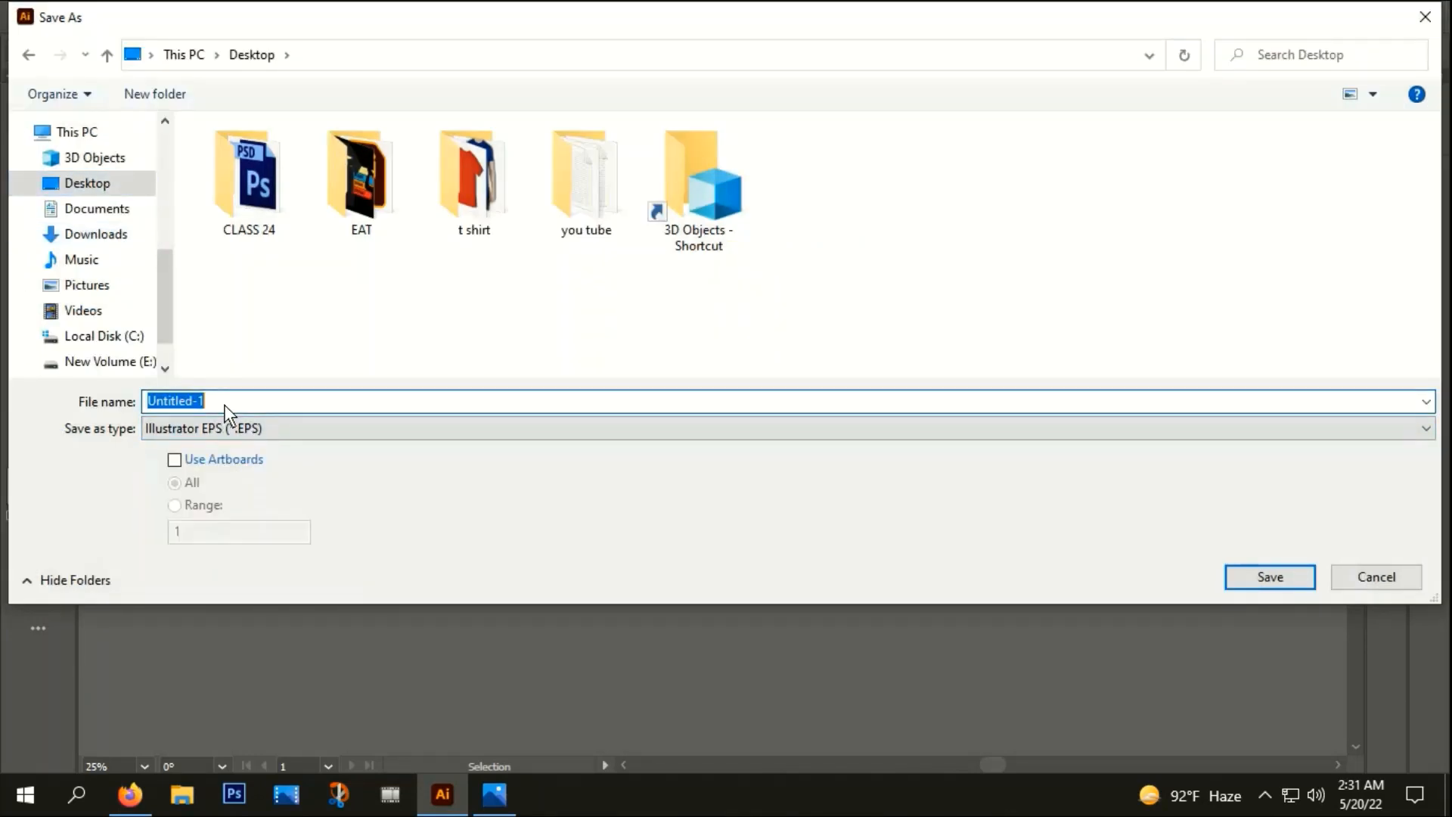
{"action": "type", "text": "sou"}
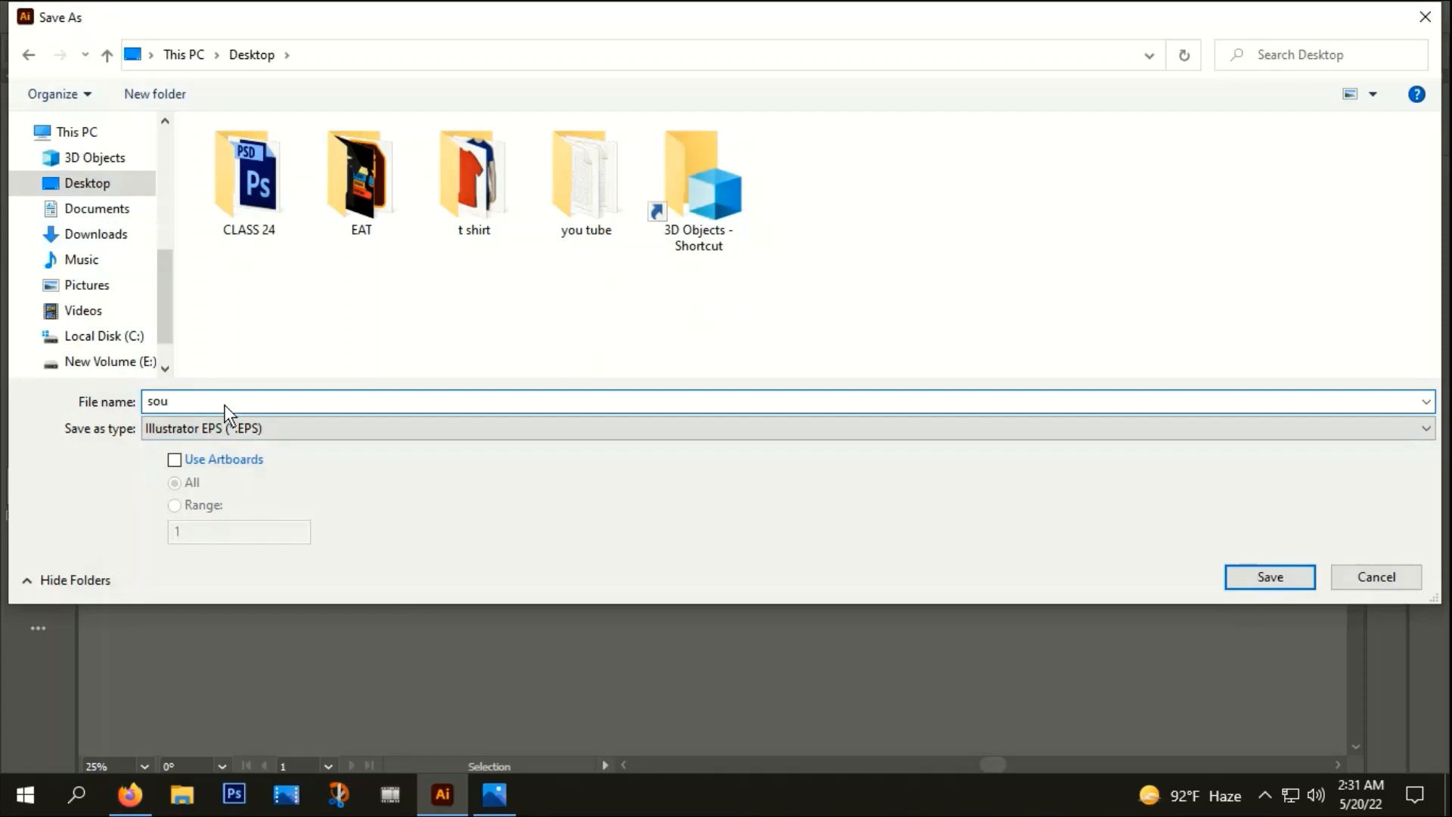
{"action": "key", "text": "BackSpace"}
{"action": "type", "text": "ure"}
{"action": "key", "text": "BackSpace"}
{"action": "type", "text": "ce file"}
{"action": "left_click", "coordinate": [1274, 576]}
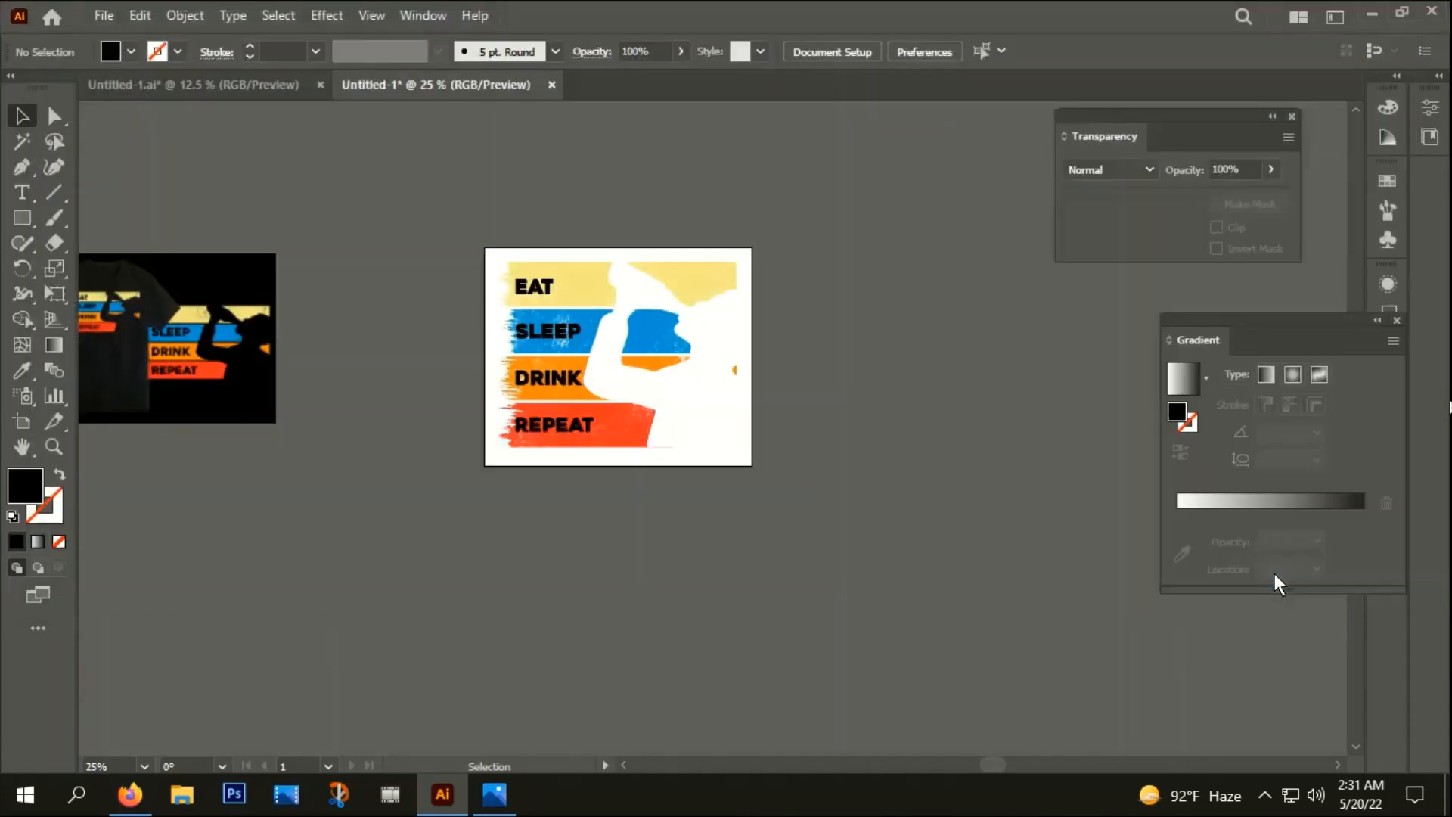
{"action": "left_click", "coordinate": [817, 687]}
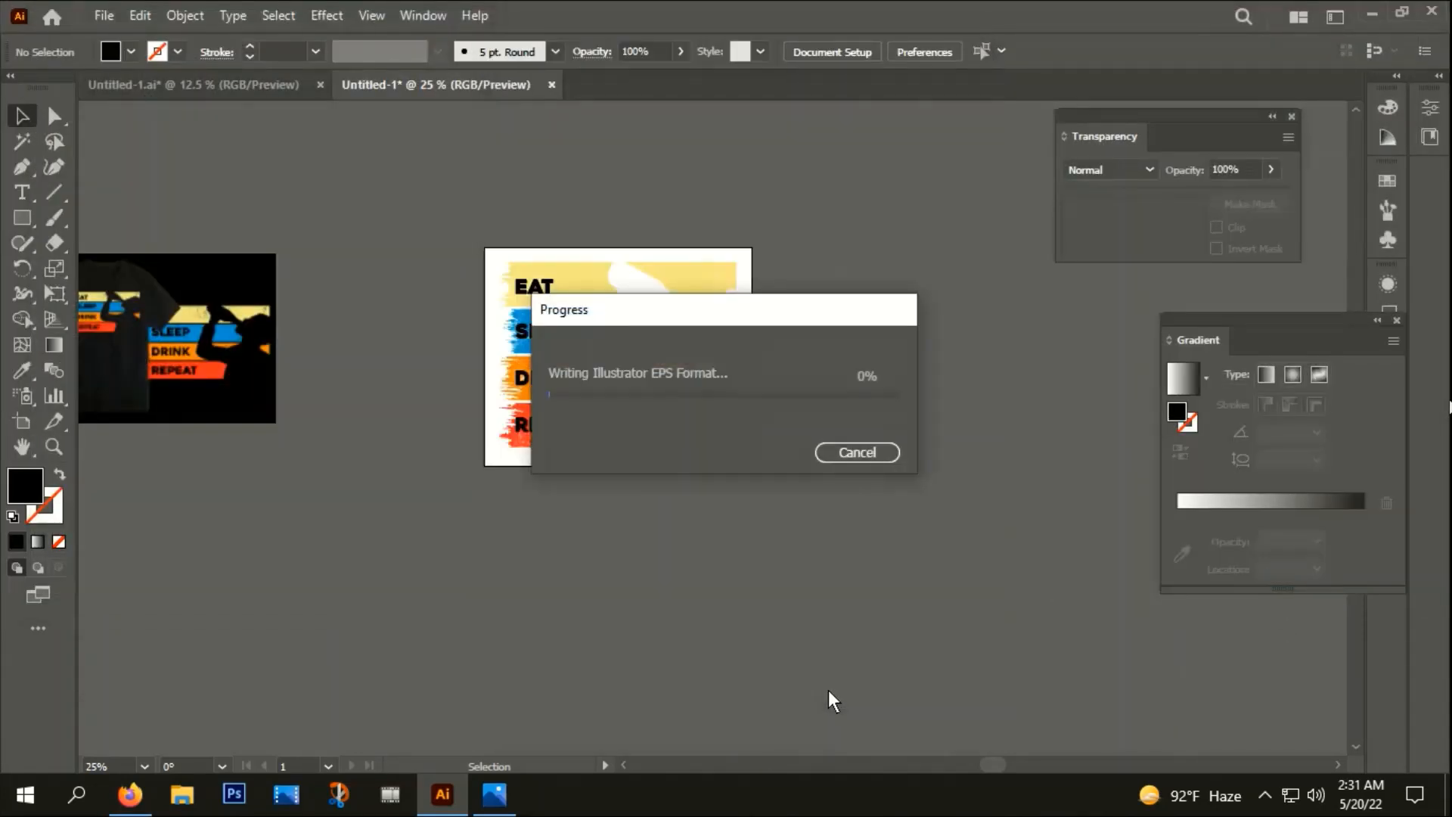